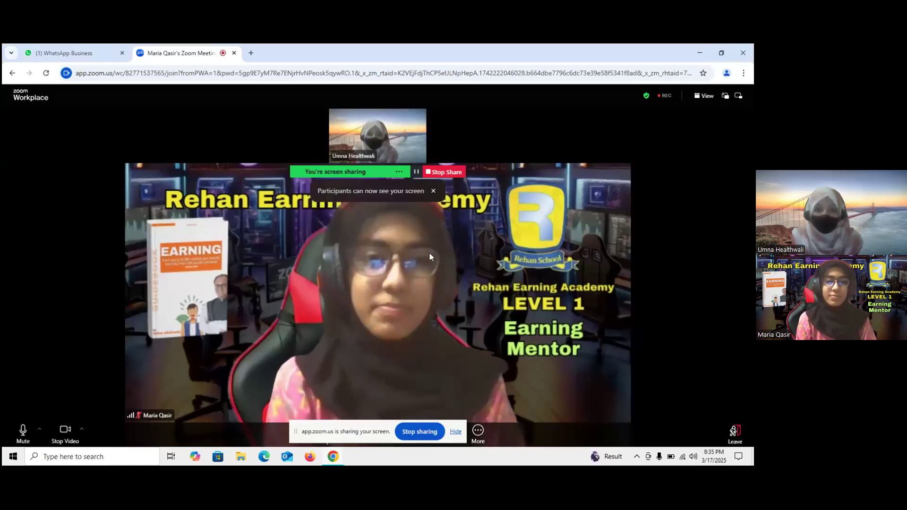
Dismiss the screen-sharing notice and open a new Chrome tab.
{"action": "left_click", "coordinate": [434, 191]}
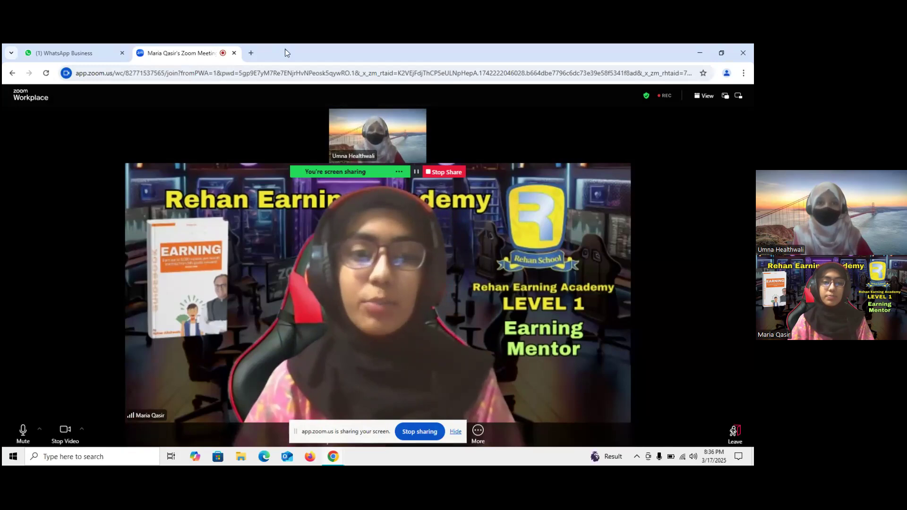
{"action": "left_click", "coordinate": [251, 53]}
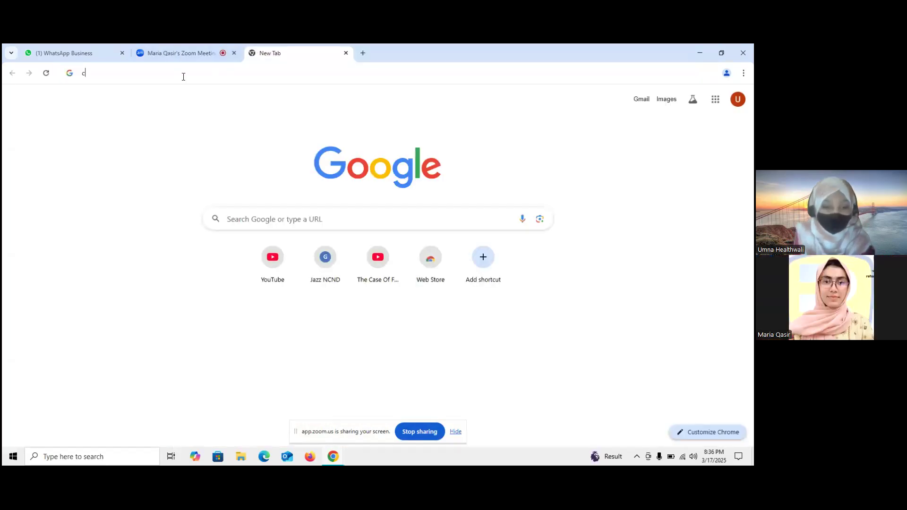
Search Google for 'canva' and open the canva.com result.
{"action": "type", "text": "can"}
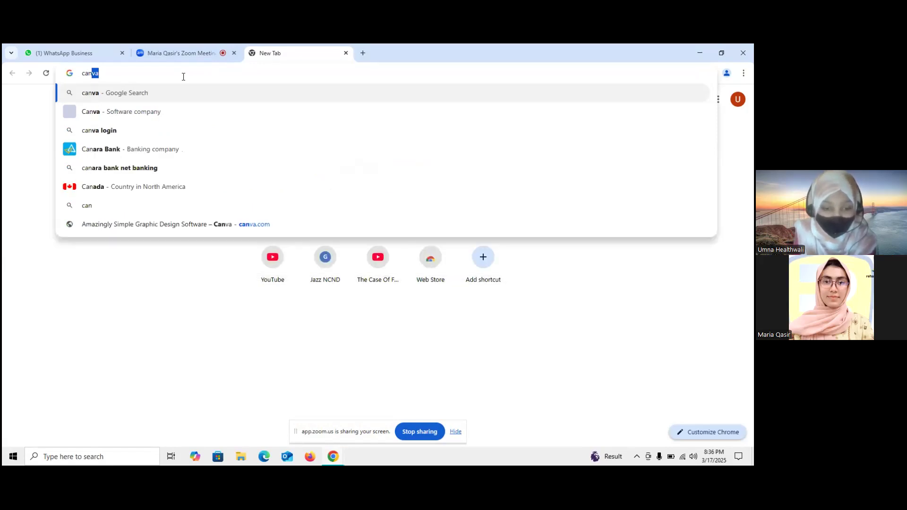
{"action": "type", "text": "va"}
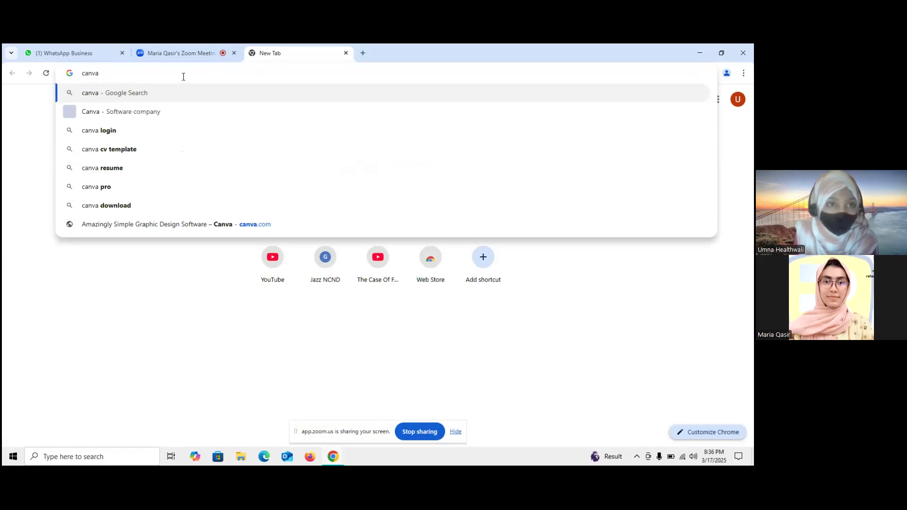
{"action": "left_click", "coordinate": [152, 111]}
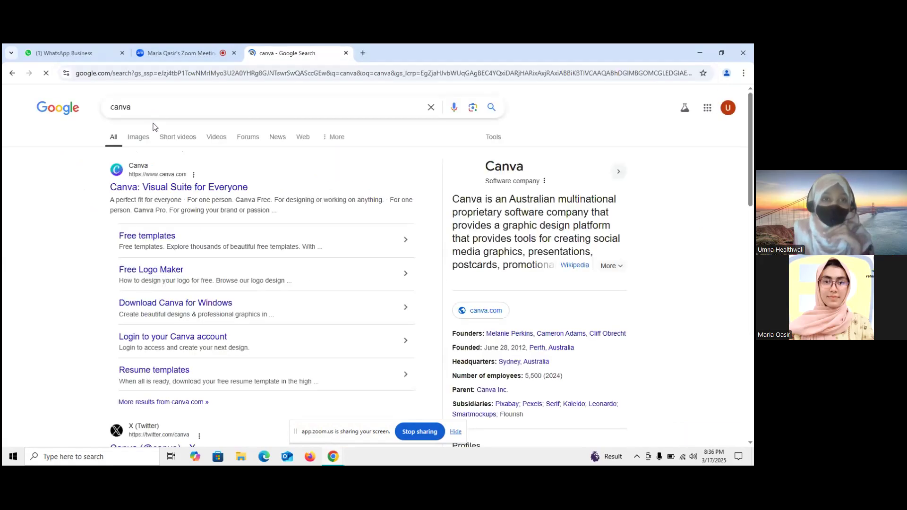
{"action": "left_click", "coordinate": [163, 175]}
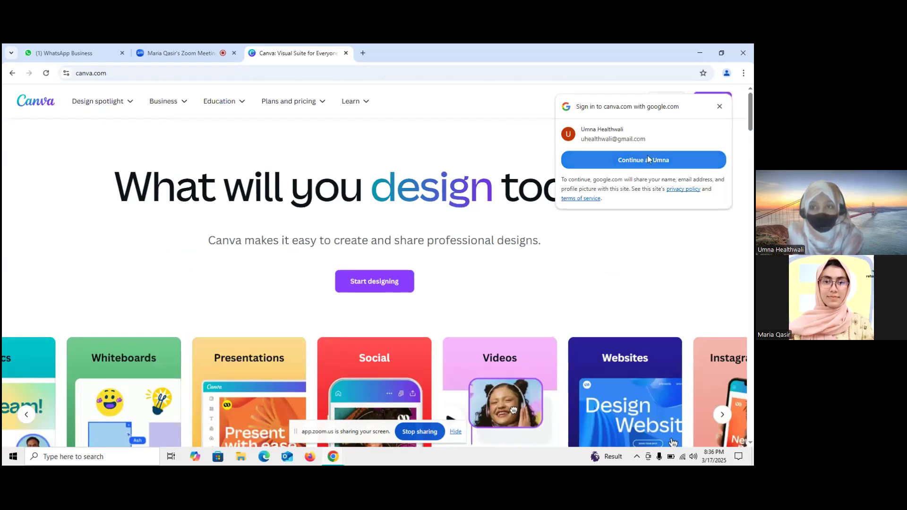
Sign in to Canva with the Google account and choose Personal as the intended use.
{"action": "left_click", "coordinate": [648, 163]}
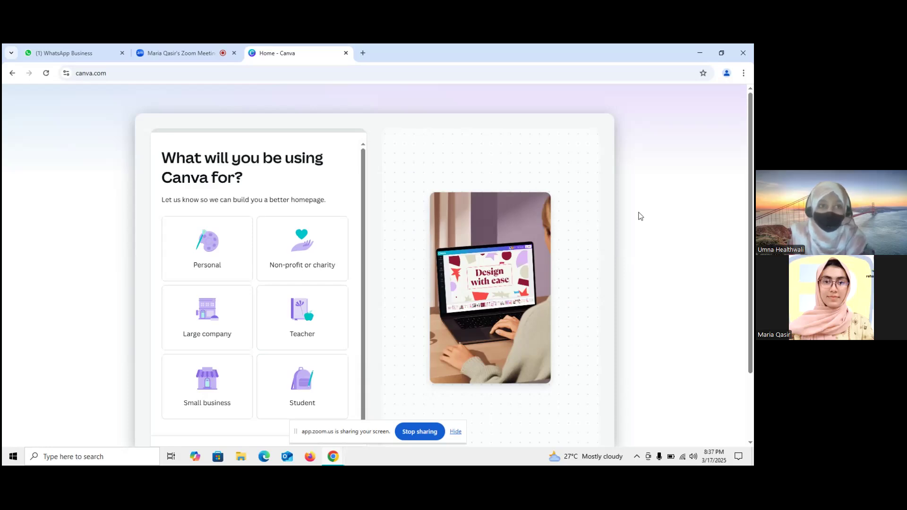
{"action": "scroll", "coordinate": [640, 216], "scroll_direction": "down", "scroll_amount": 3}
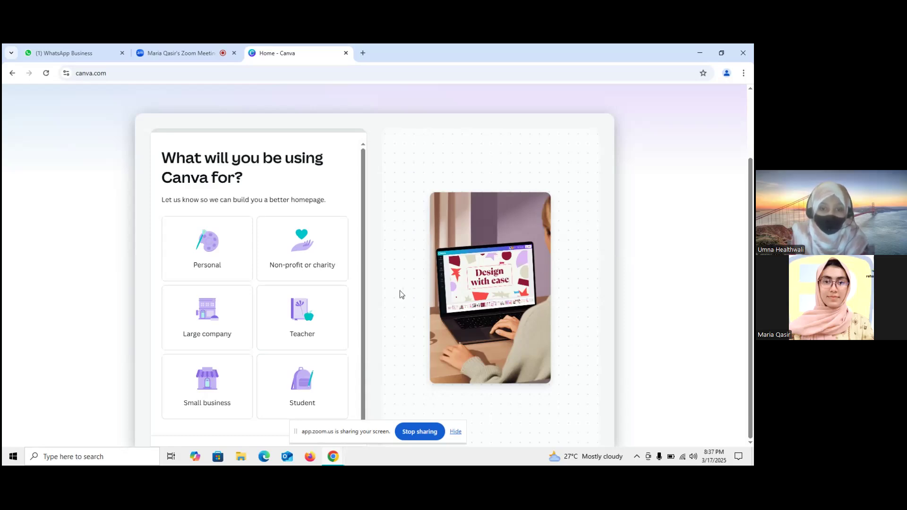
{"action": "scroll", "coordinate": [400, 290], "scroll_direction": "up", "scroll_amount": 2}
{"action": "scroll", "coordinate": [400, 290], "scroll_direction": "down", "scroll_amount": 2}
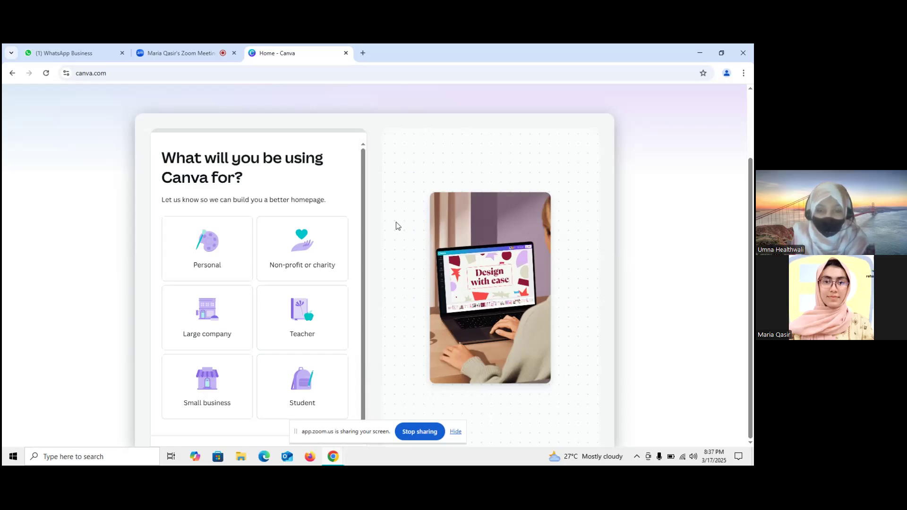
{"action": "scroll", "coordinate": [396, 222], "scroll_direction": "up", "scroll_amount": 2}
{"action": "scroll", "coordinate": [406, 220], "scroll_direction": "down", "scroll_amount": 2}
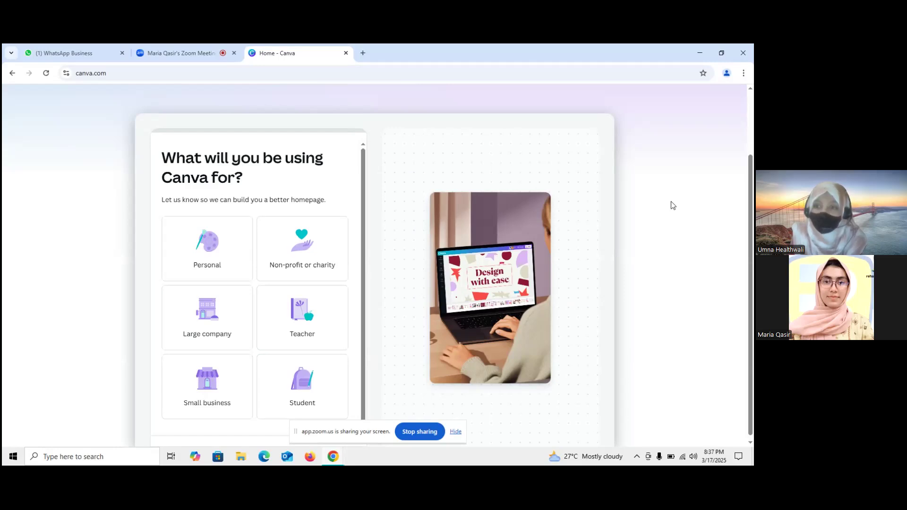
{"action": "scroll", "coordinate": [672, 205], "scroll_direction": "up", "scroll_amount": 2}
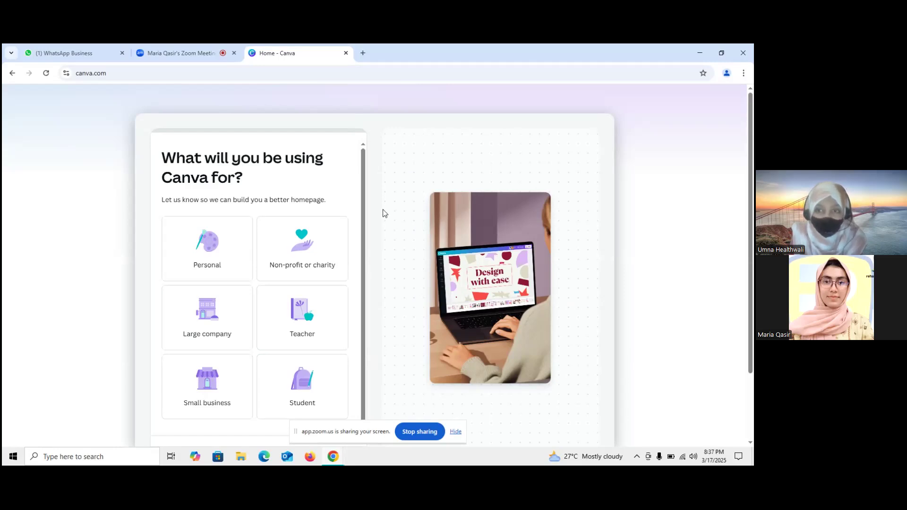
{"action": "scroll", "coordinate": [382, 219], "scroll_direction": "down", "scroll_amount": 2}
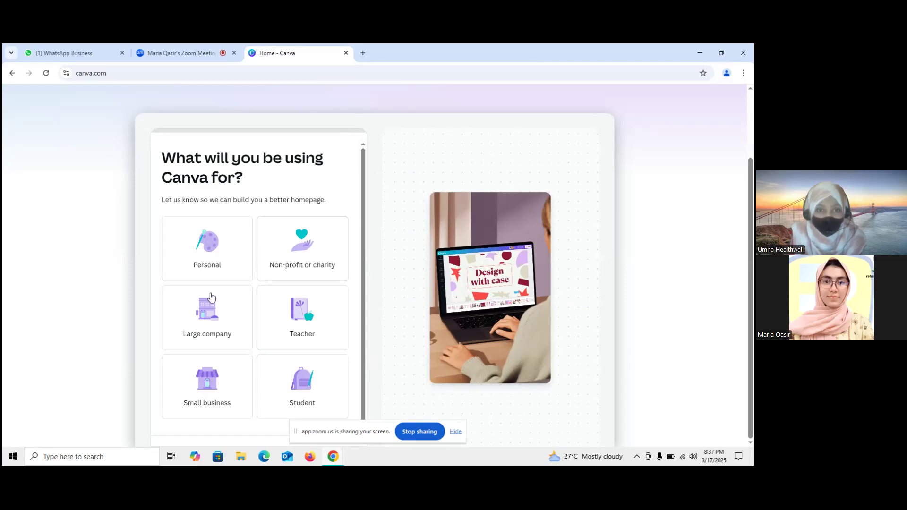
{"action": "scroll", "coordinate": [261, 306], "scroll_direction": "down", "scroll_amount": 1}
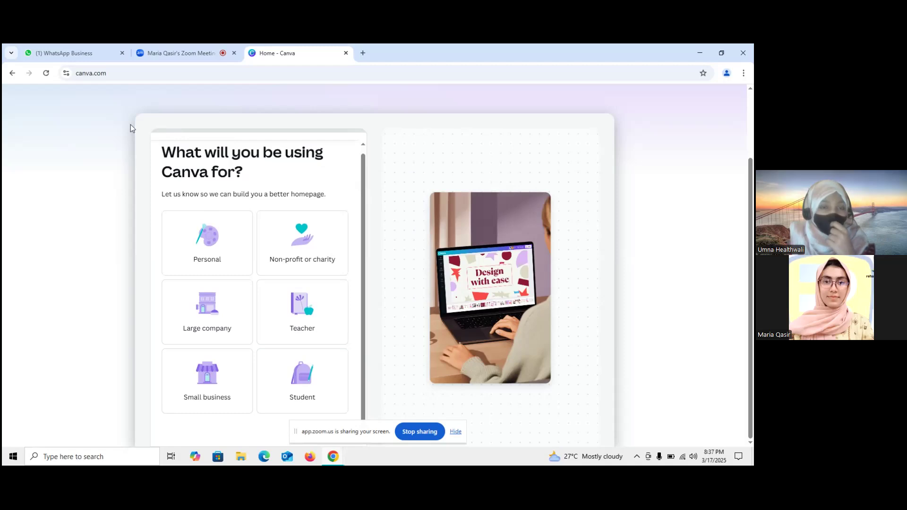
{"action": "left_click", "coordinate": [218, 238]}
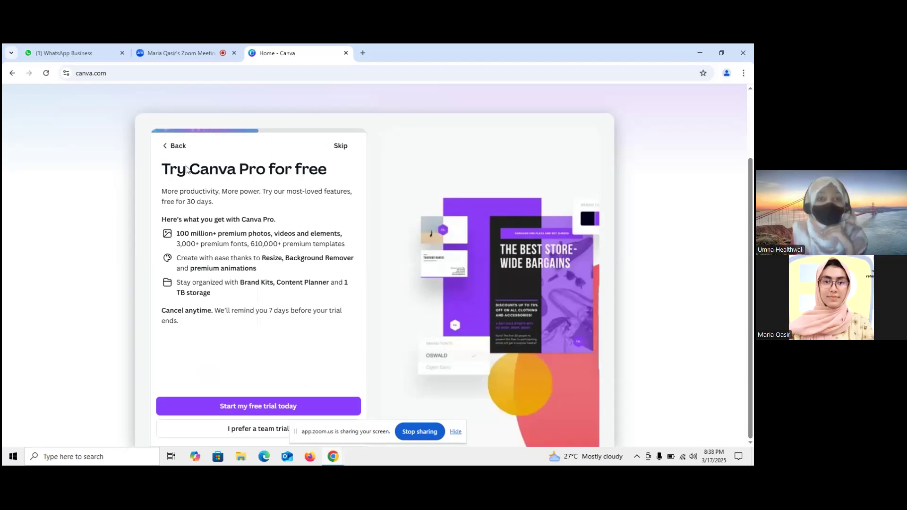
Skip the 'Try Canva Pro for free' trial offer.
{"action": "left_click", "coordinate": [342, 146]}
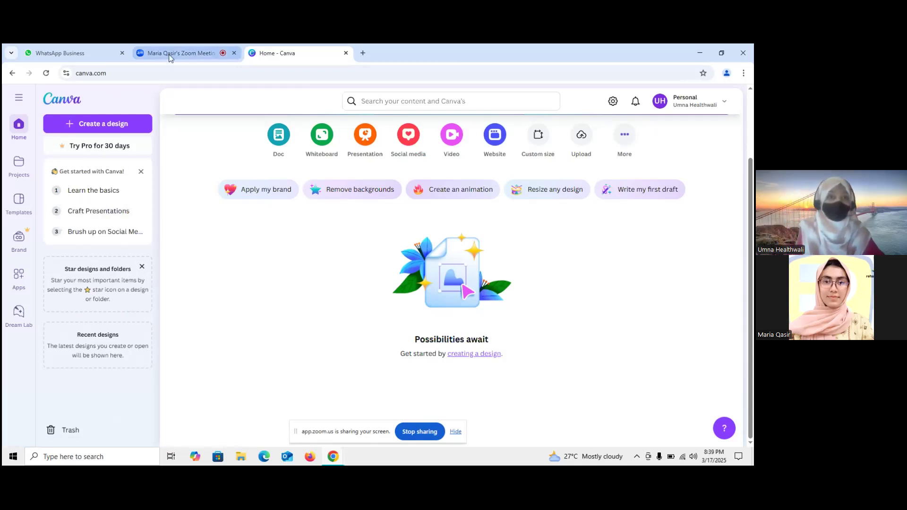
In a new tab, open Gmail and accept the Canva class invitation email.
{"action": "left_click", "coordinate": [363, 53]}
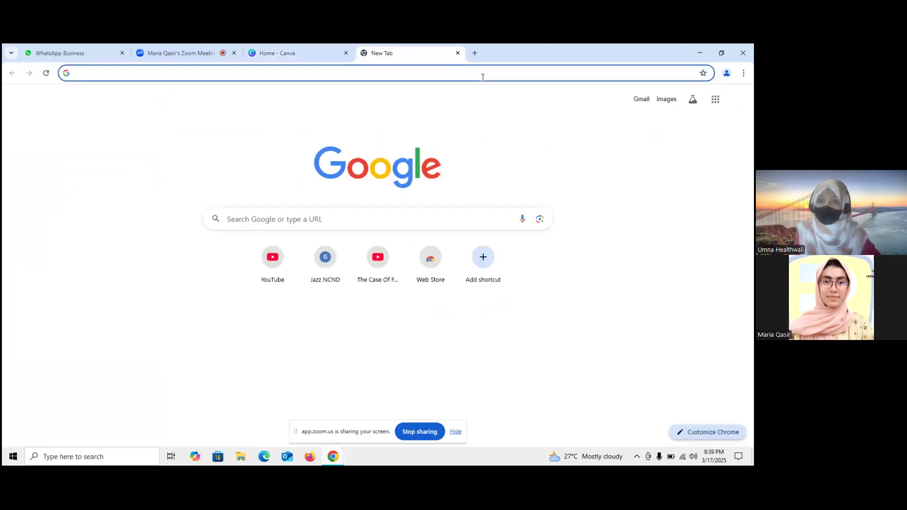
{"action": "left_click", "coordinate": [641, 99]}
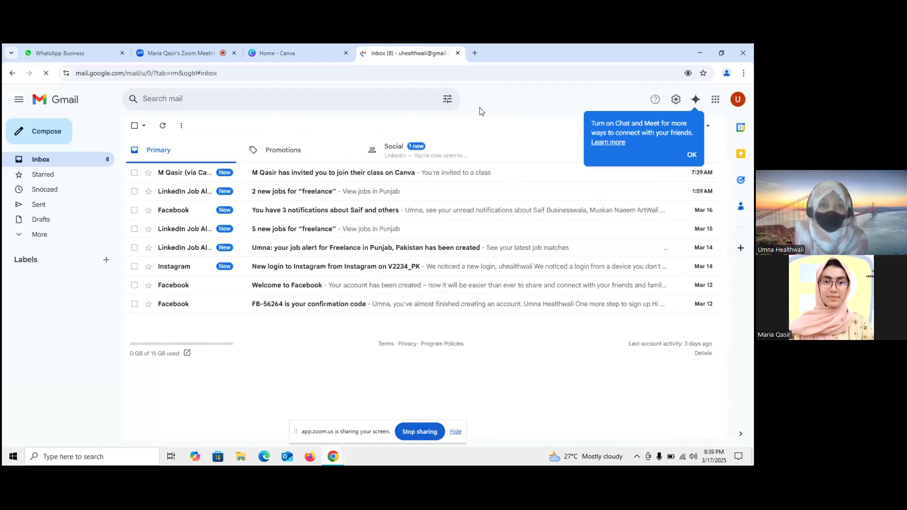
{"action": "left_click", "coordinate": [207, 172]}
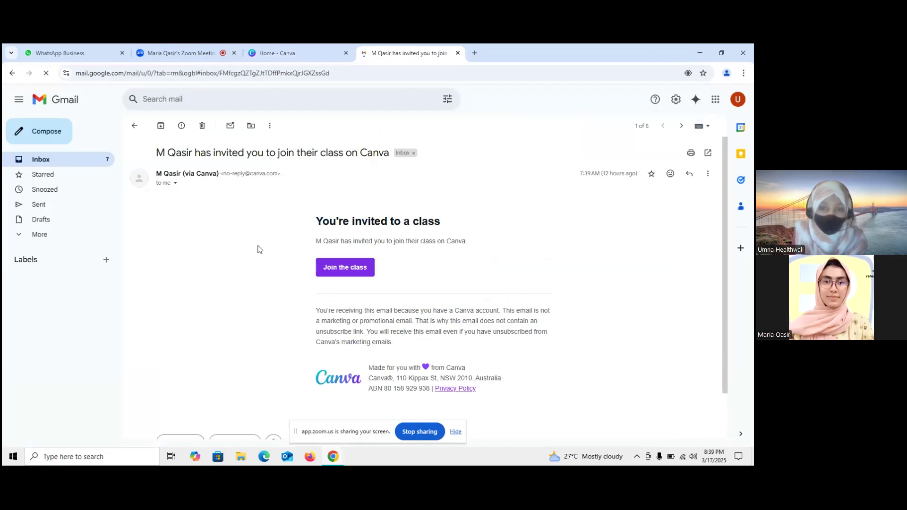
{"action": "left_click", "coordinate": [364, 268]}
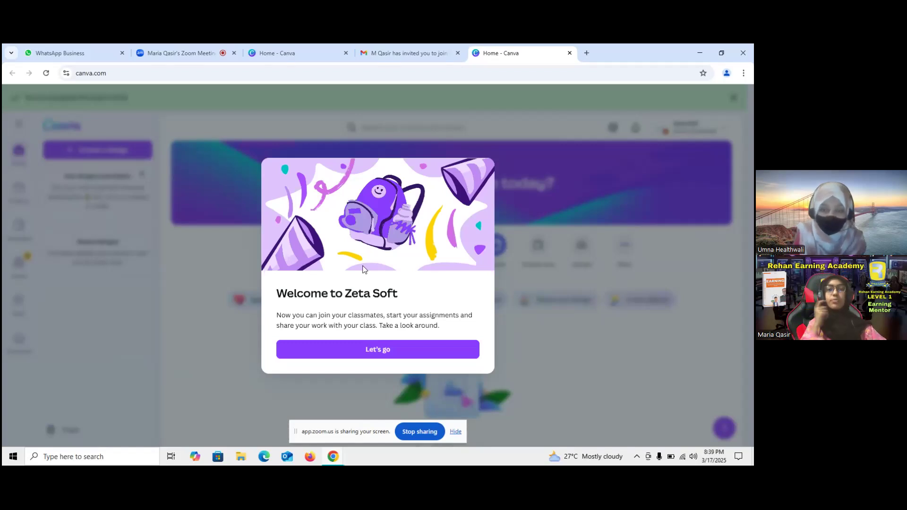
Dismiss the Zeta Soft welcome with 'Let's go' and return to the Zoom meeting tab.
{"action": "left_click", "coordinate": [378, 349]}
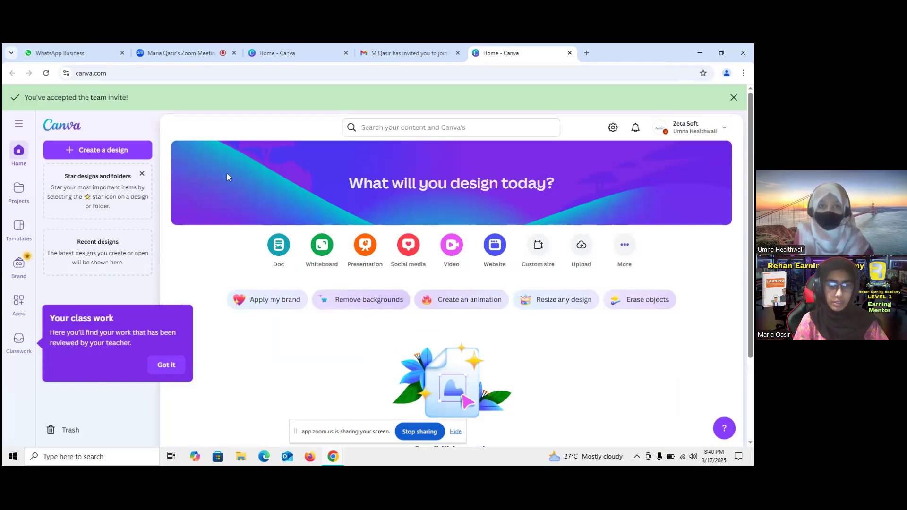
{"action": "left_click", "coordinate": [160, 55]}
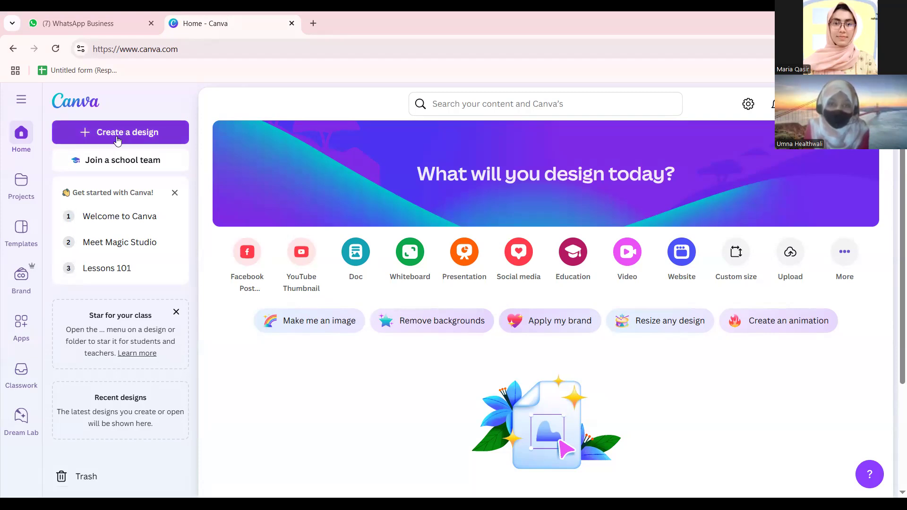
Dismiss the 'Get started' and 'Star for your class' cards, then open Create a design.
{"action": "left_click", "coordinate": [20, 102]}
{"action": "left_click", "coordinate": [19, 103]}
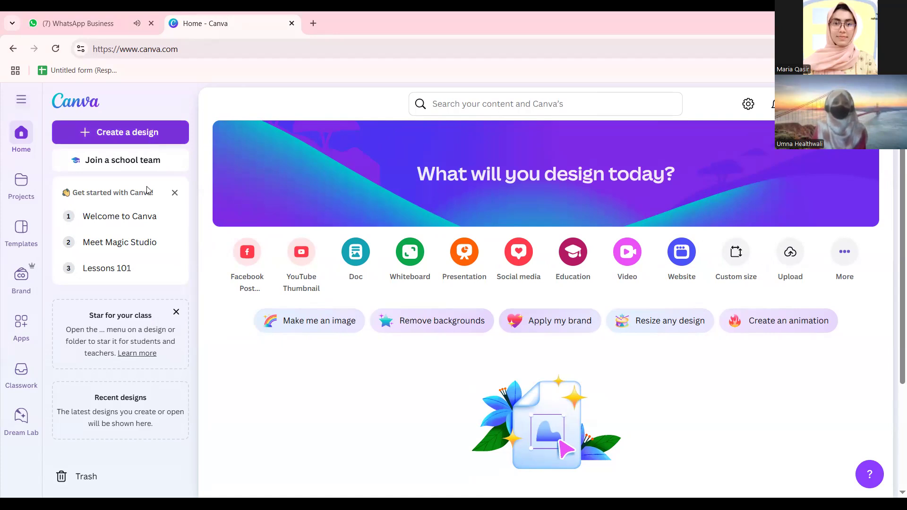
{"action": "left_click", "coordinate": [175, 193]}
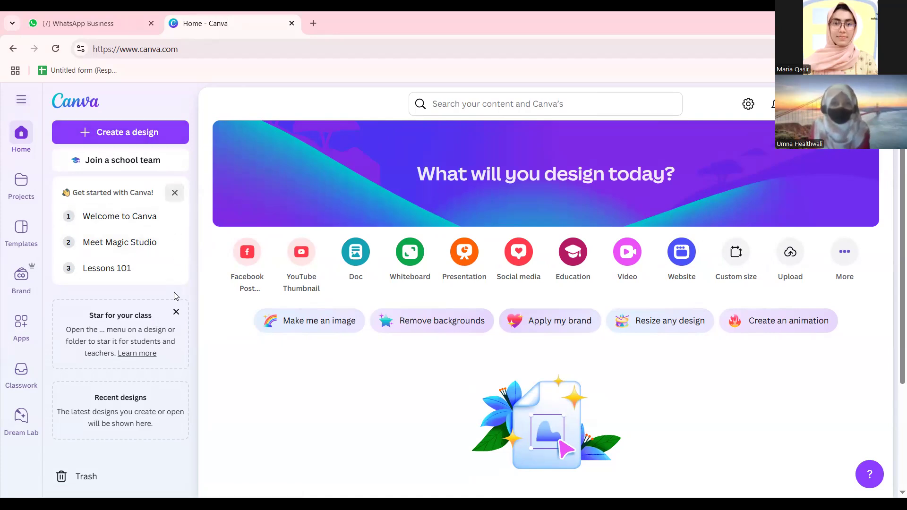
{"action": "left_click", "coordinate": [176, 190]}
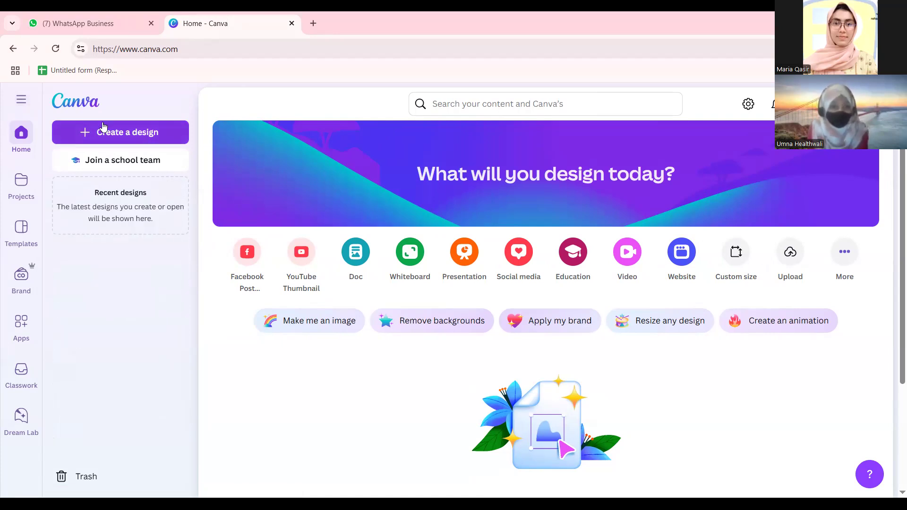
{"action": "left_click", "coordinate": [125, 134]}
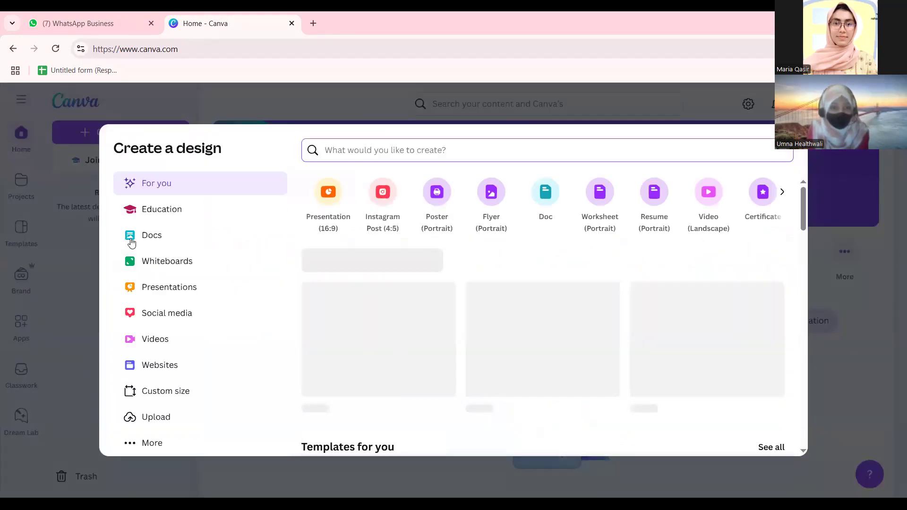
Browse the Education, Docs, Whiteboards, Presentations and Social media design types.
{"action": "left_click", "coordinate": [170, 217]}
{"action": "left_click", "coordinate": [189, 237]}
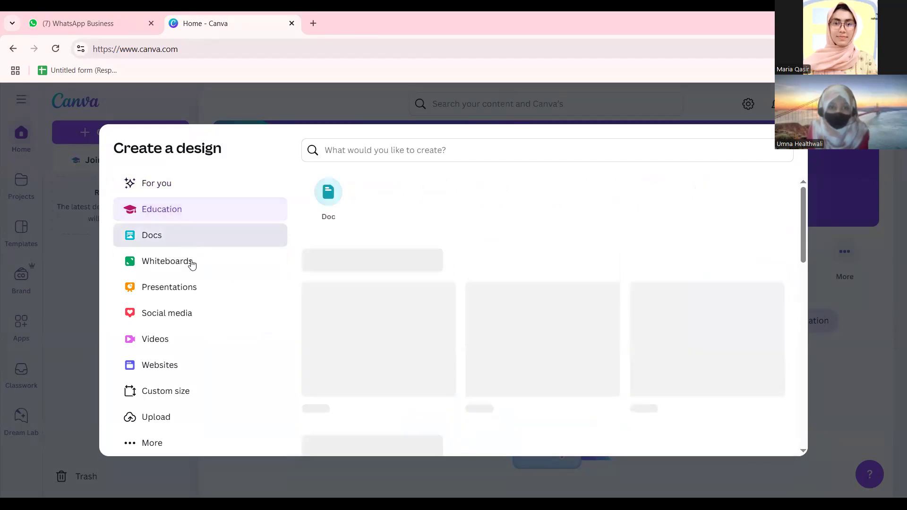
{"action": "left_click", "coordinate": [191, 263]}
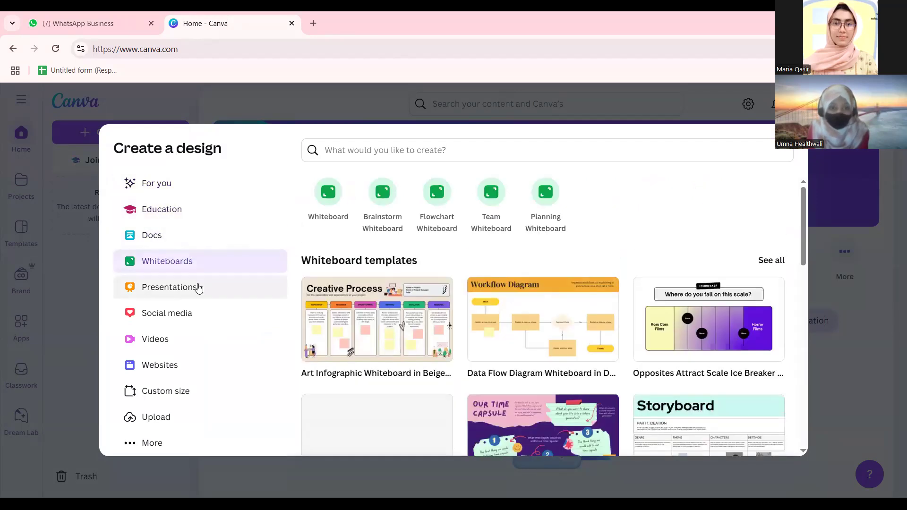
{"action": "left_click", "coordinate": [196, 286]}
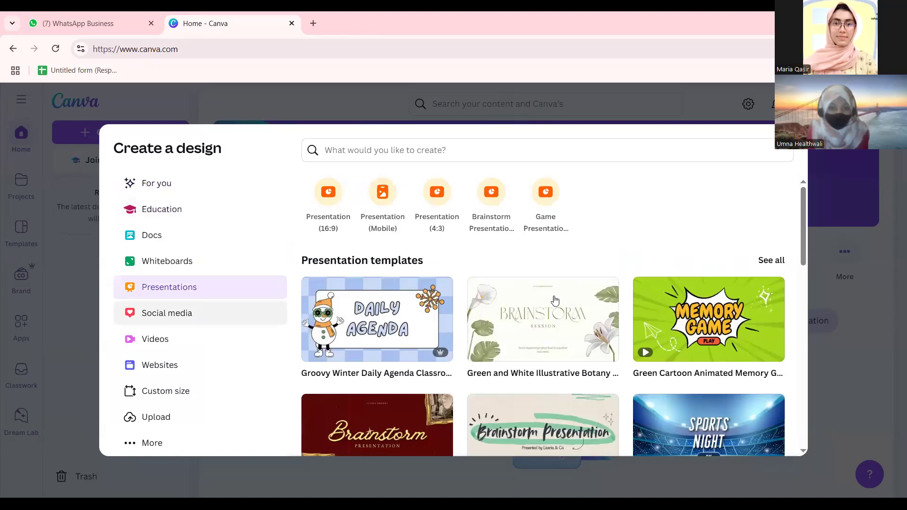
{"action": "scroll", "coordinate": [664, 340], "scroll_direction": "down", "scroll_amount": 5}
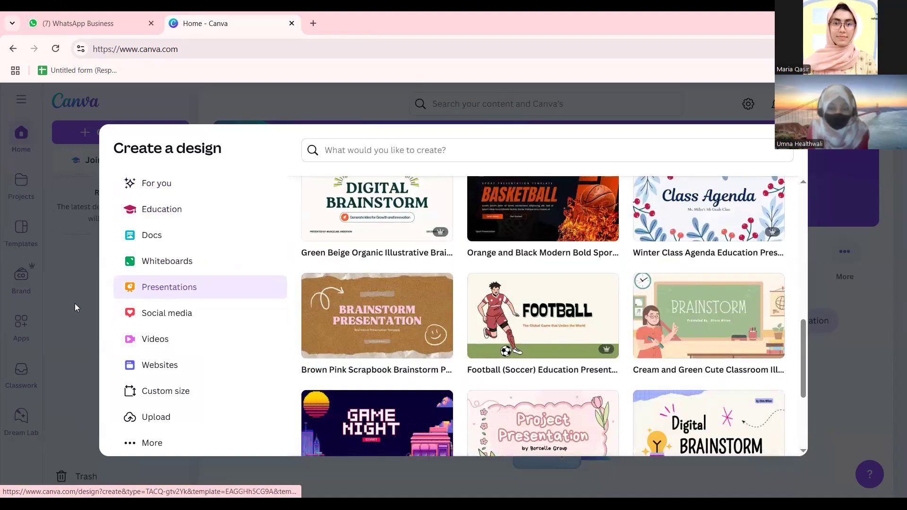
{"action": "left_click", "coordinate": [164, 318]}
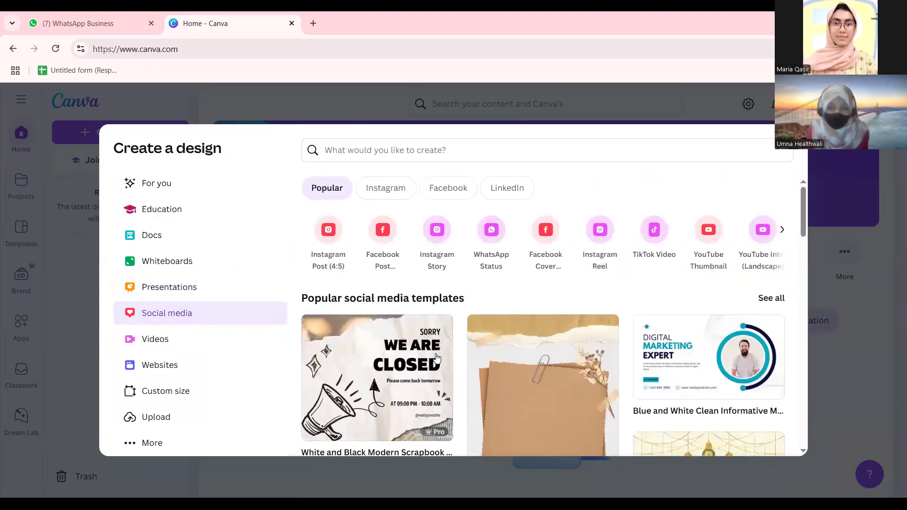
{"action": "scroll", "coordinate": [465, 310], "scroll_direction": "down", "scroll_amount": 3}
{"action": "scroll", "coordinate": [602, 355], "scroll_direction": "down", "scroll_amount": 6}
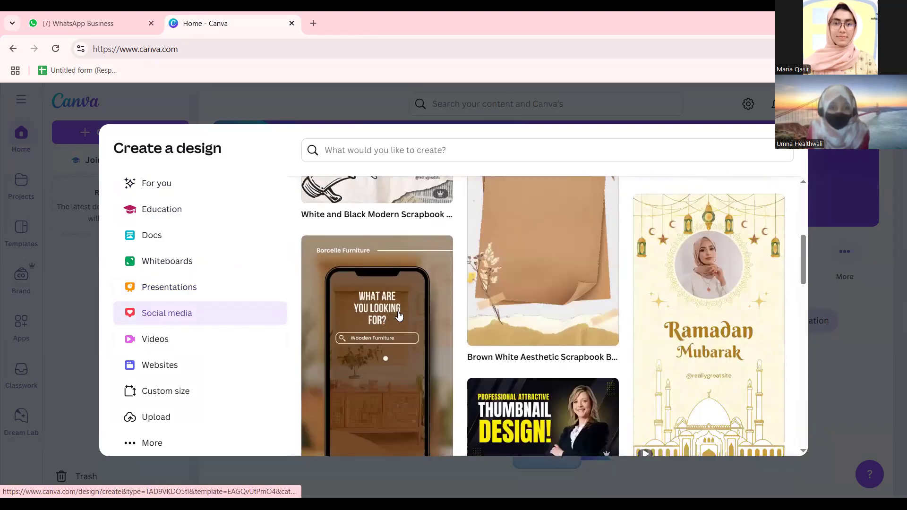
{"action": "scroll", "coordinate": [652, 292], "scroll_direction": "up", "scroll_amount": 3}
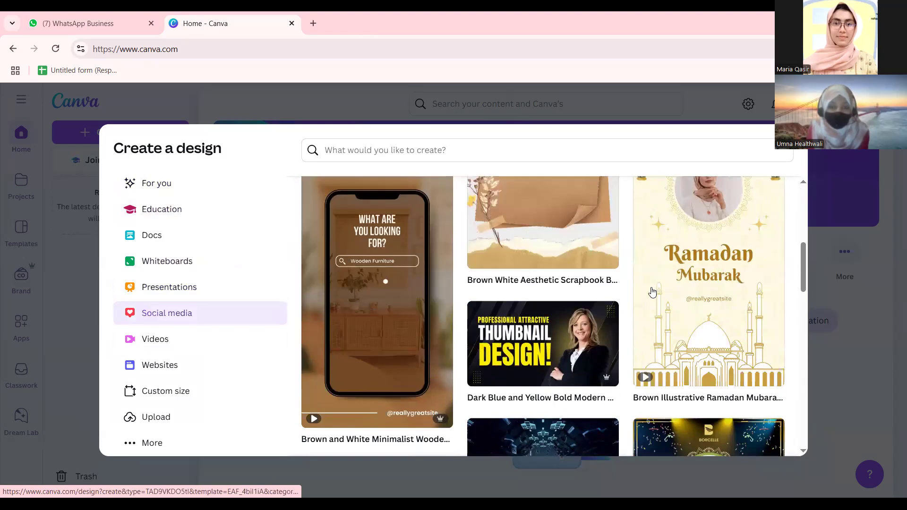
{"action": "scroll", "coordinate": [677, 320], "scroll_direction": "down", "scroll_amount": 3}
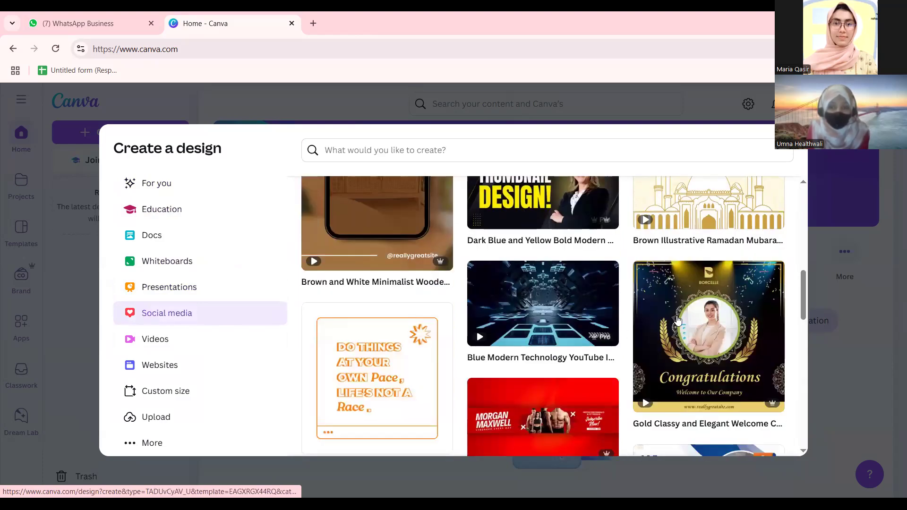
{"action": "scroll", "coordinate": [678, 320], "scroll_direction": "down", "scroll_amount": 5}
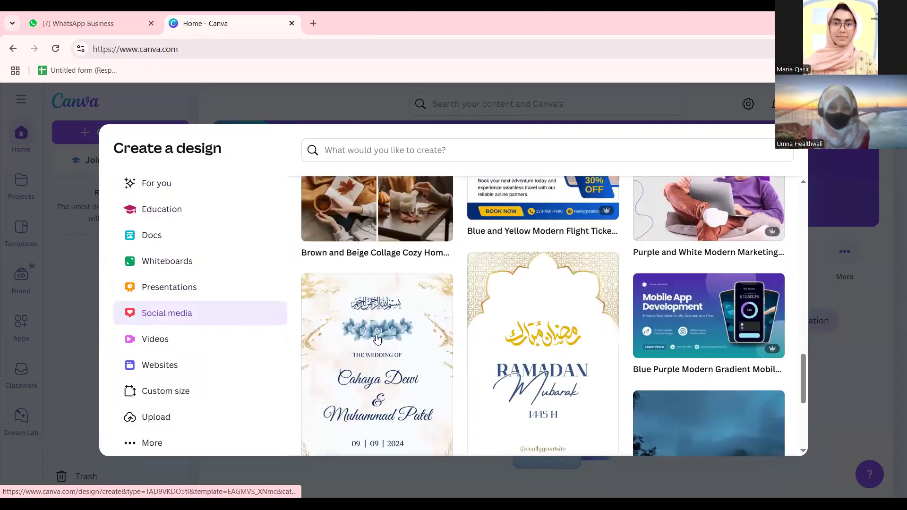
{"action": "scroll", "coordinate": [377, 338], "scroll_direction": "up", "scroll_amount": 15}
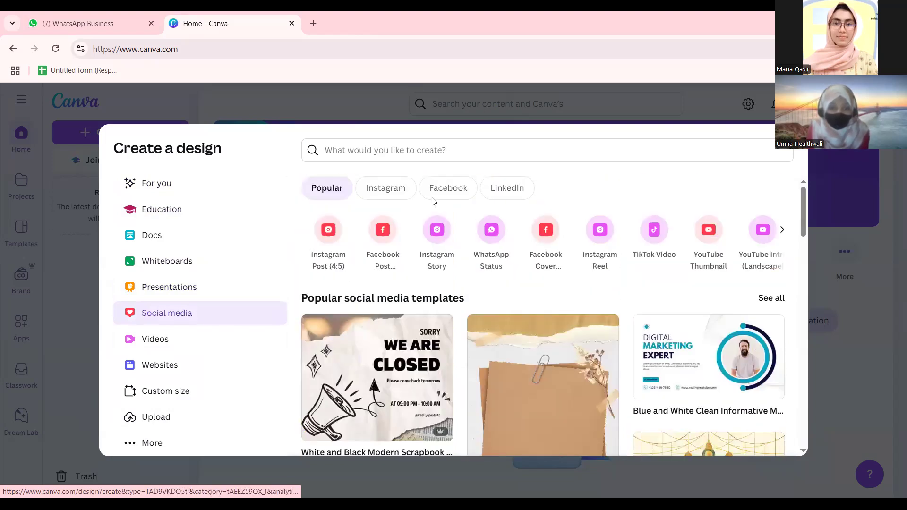
Reopen the design chooser and browse the video design formats.
{"action": "key", "text": "Escape"}
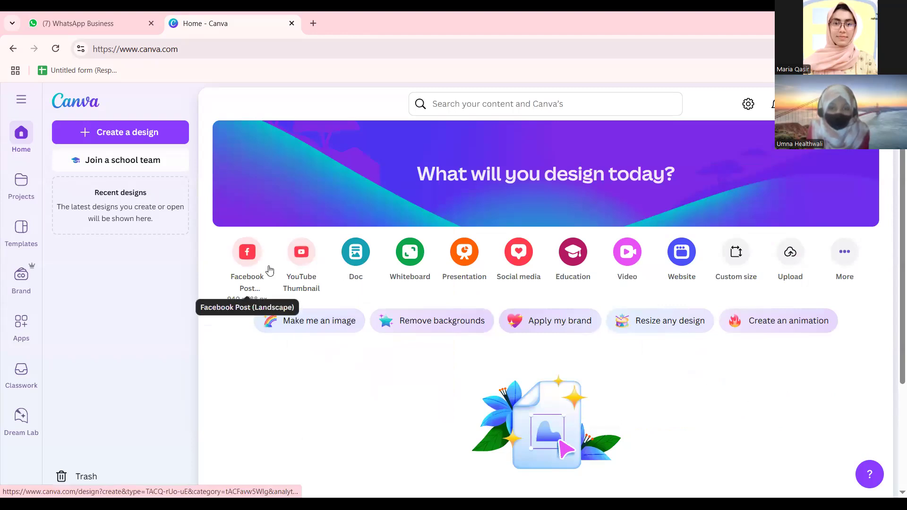
{"action": "left_click", "coordinate": [111, 127]}
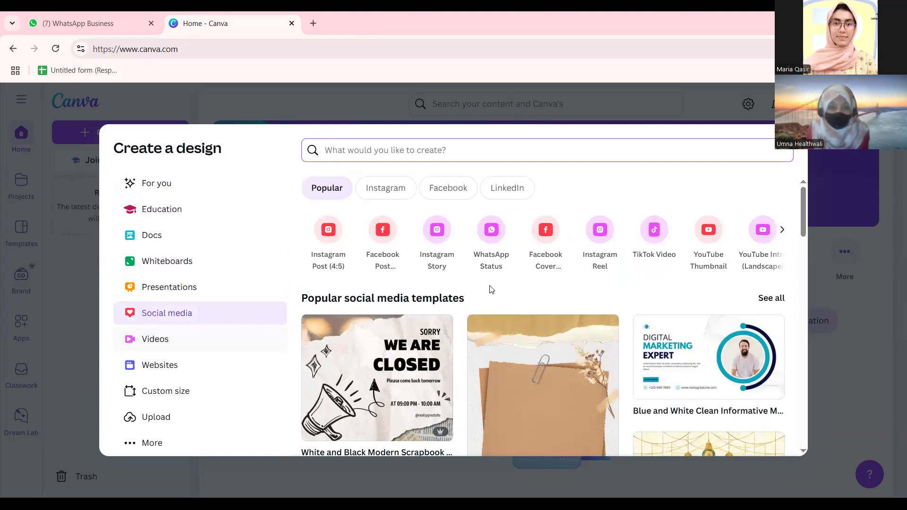
{"action": "scroll", "coordinate": [489, 289], "scroll_direction": "down", "scroll_amount": 3}
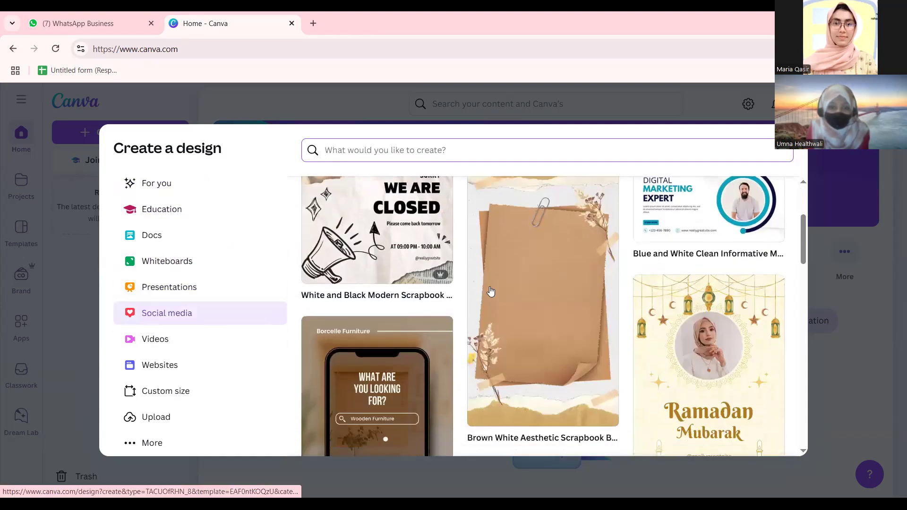
{"action": "scroll", "coordinate": [491, 291], "scroll_direction": "down", "scroll_amount": 3}
{"action": "scroll", "coordinate": [491, 291], "scroll_direction": "down", "scroll_amount": 9}
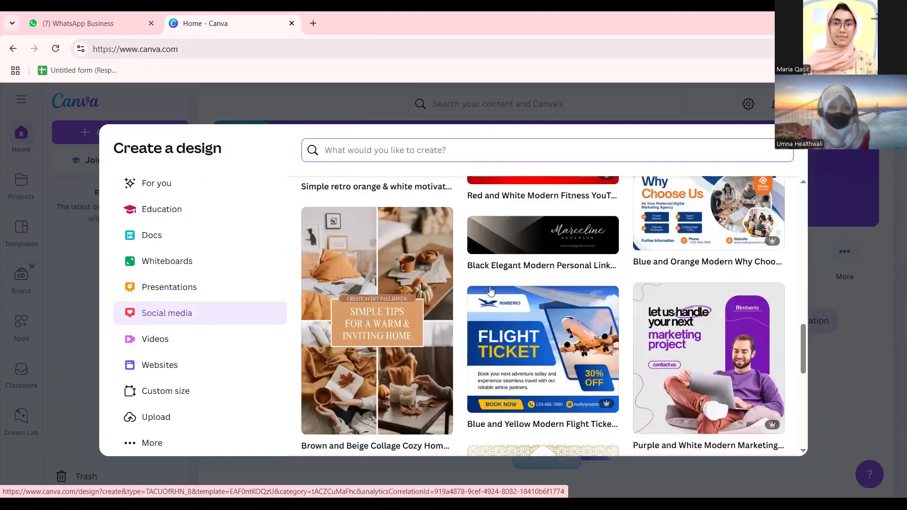
{"action": "scroll", "coordinate": [490, 290], "scroll_direction": "down", "scroll_amount": 3}
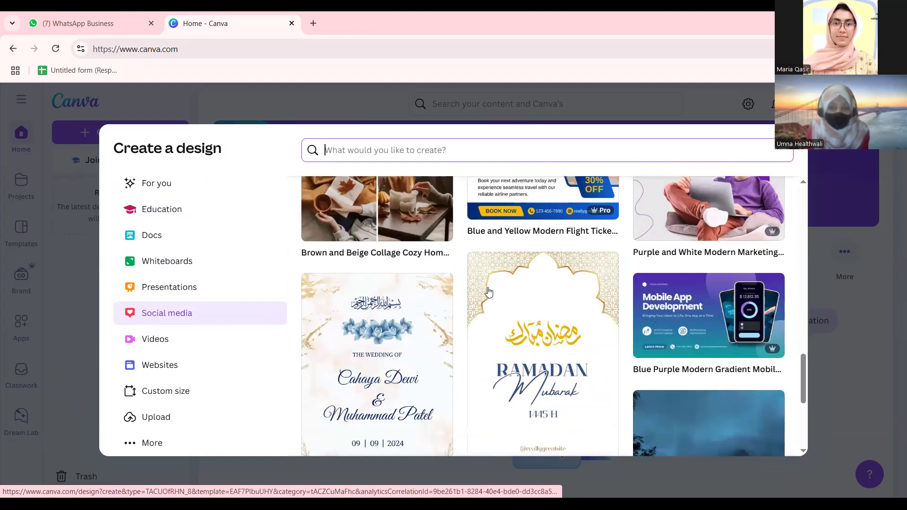
{"action": "scroll", "coordinate": [489, 292], "scroll_direction": "down", "scroll_amount": 3}
{"action": "scroll", "coordinate": [488, 269], "scroll_direction": "down", "scroll_amount": 2}
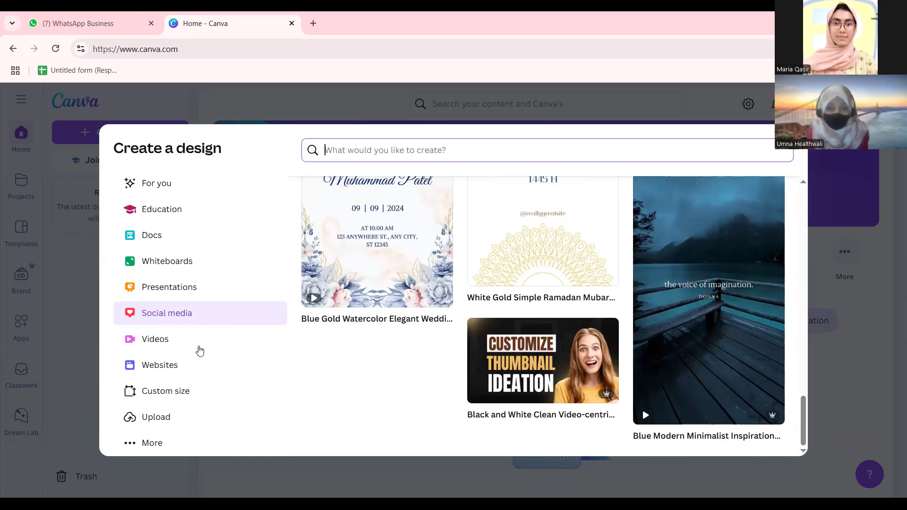
{"action": "left_click", "coordinate": [201, 348]}
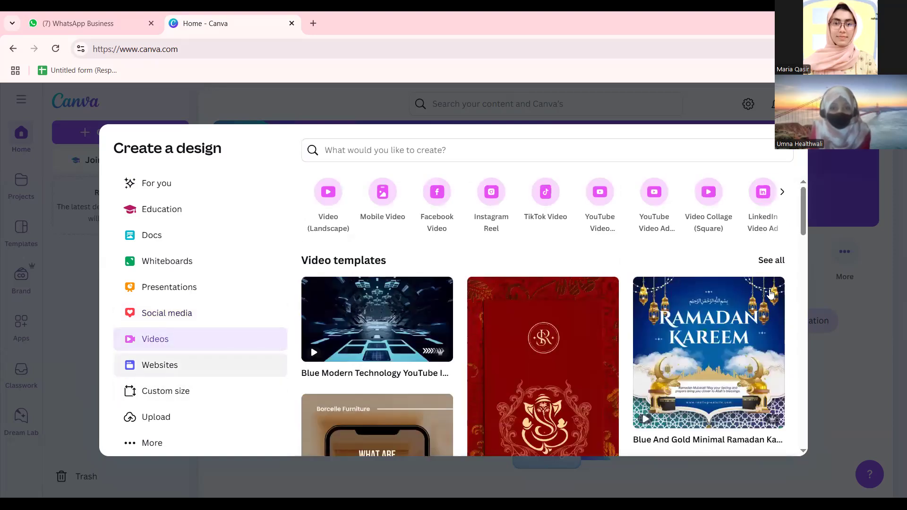
{"action": "scroll", "coordinate": [488, 395], "scroll_direction": "down", "scroll_amount": 15}
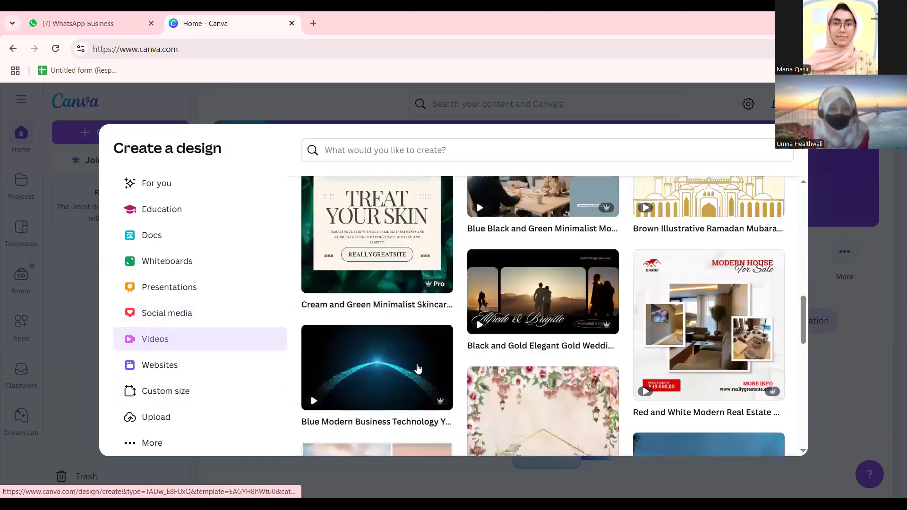
{"action": "scroll", "coordinate": [417, 369], "scroll_direction": "down", "scroll_amount": 3}
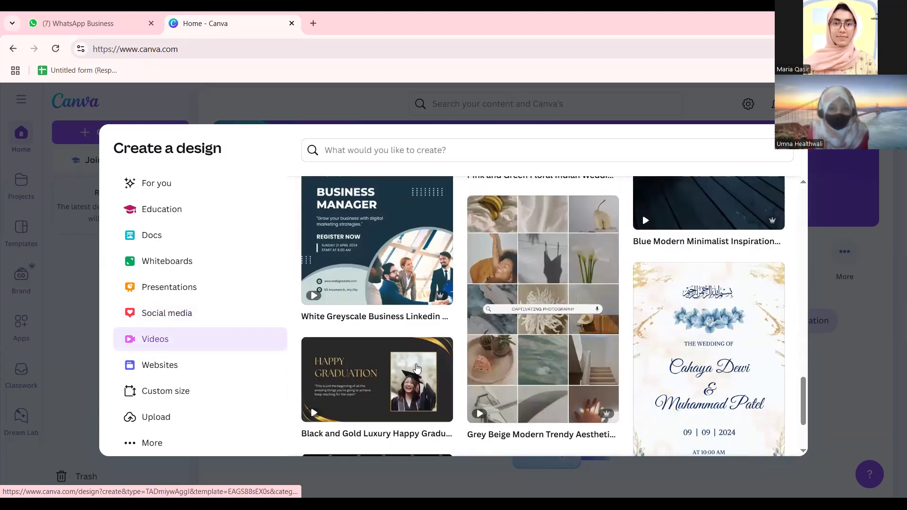
{"action": "left_click", "coordinate": [193, 344]}
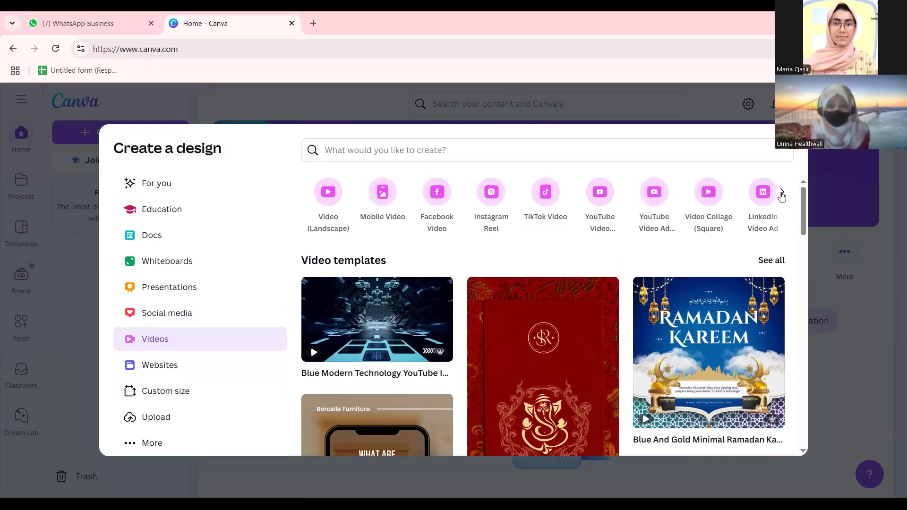
{"action": "left_click", "coordinate": [782, 195]}
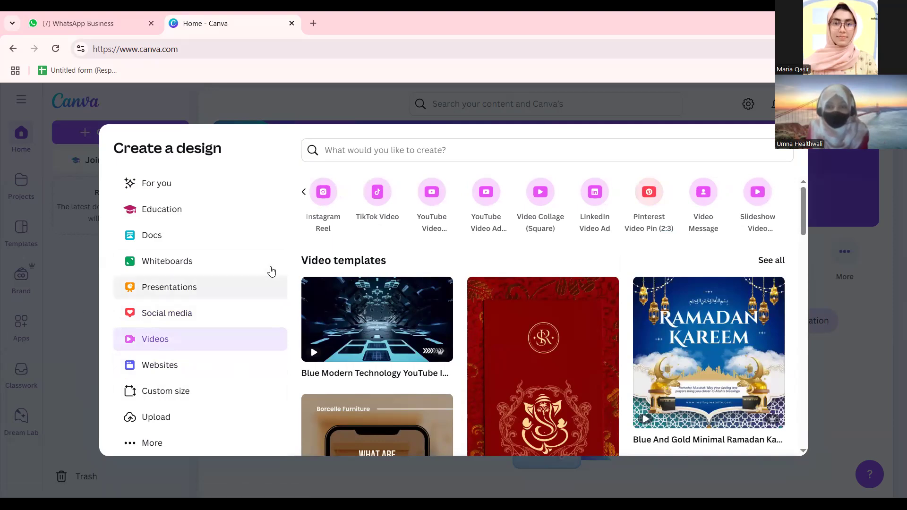
Browse the website design types and open the Custom size options.
{"action": "left_click", "coordinate": [199, 363]}
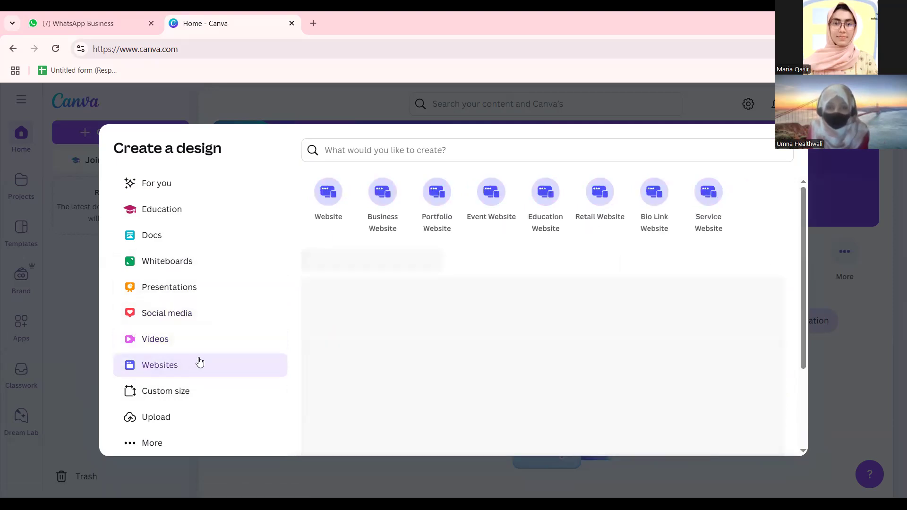
{"action": "scroll", "coordinate": [537, 330], "scroll_direction": "down", "scroll_amount": 5}
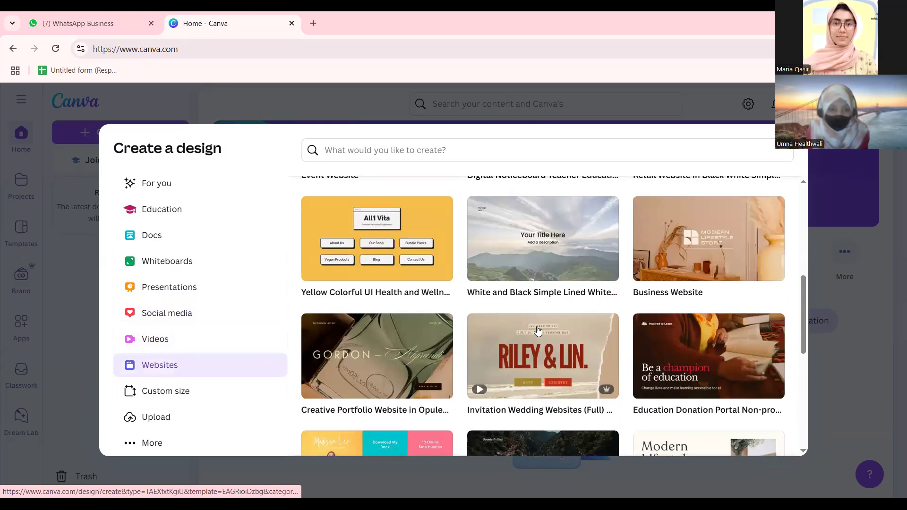
{"action": "scroll", "coordinate": [538, 331], "scroll_direction": "down", "scroll_amount": 3}
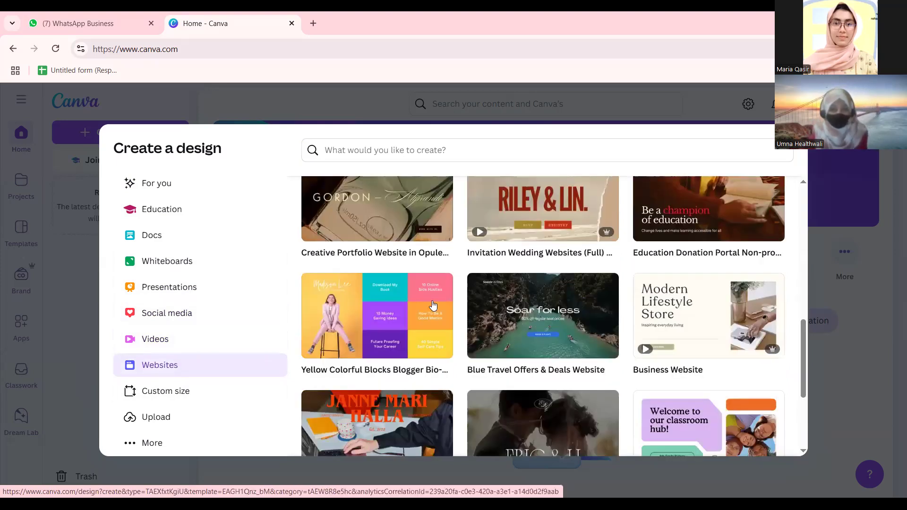
{"action": "scroll", "coordinate": [498, 313], "scroll_direction": "down", "scroll_amount": 3}
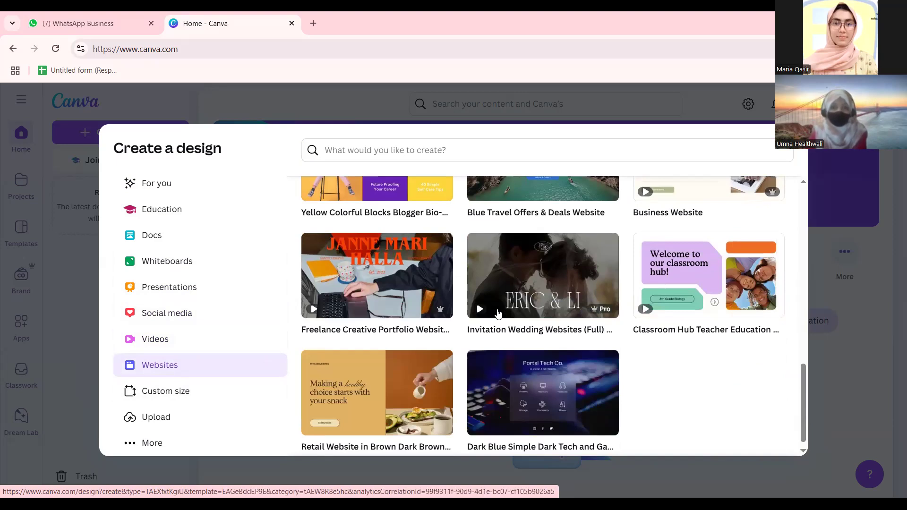
{"action": "scroll", "coordinate": [472, 314], "scroll_direction": "down", "scroll_amount": 1}
{"action": "scroll", "coordinate": [413, 367], "scroll_direction": "up", "scroll_amount": 10}
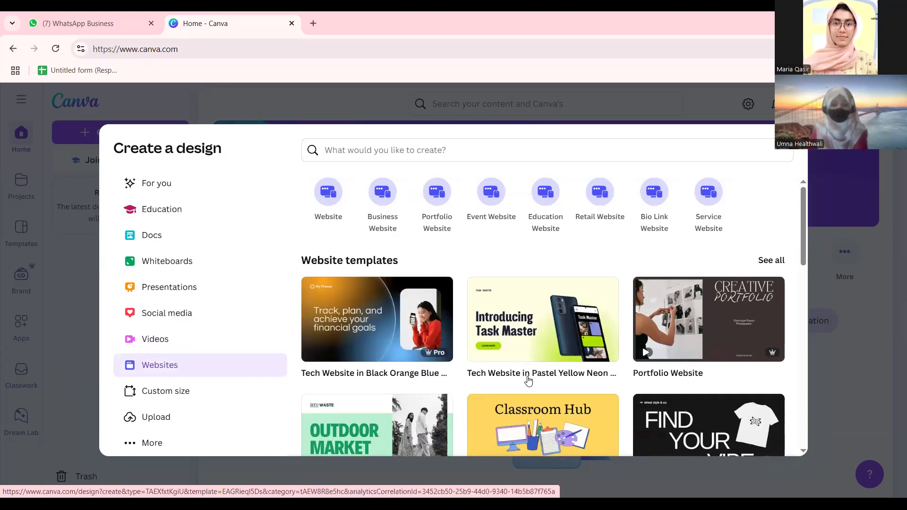
{"action": "scroll", "coordinate": [399, 341], "scroll_direction": "down", "scroll_amount": 9}
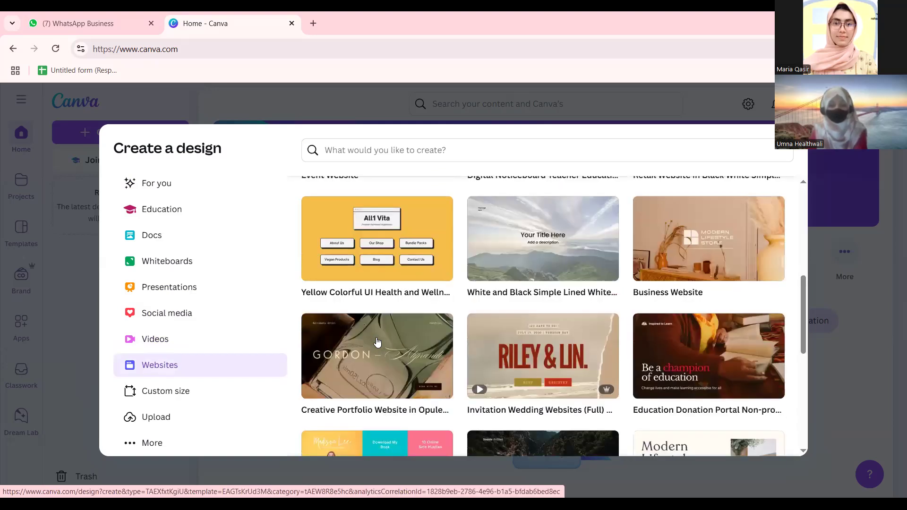
{"action": "scroll", "coordinate": [500, 300], "scroll_direction": "down", "scroll_amount": 3}
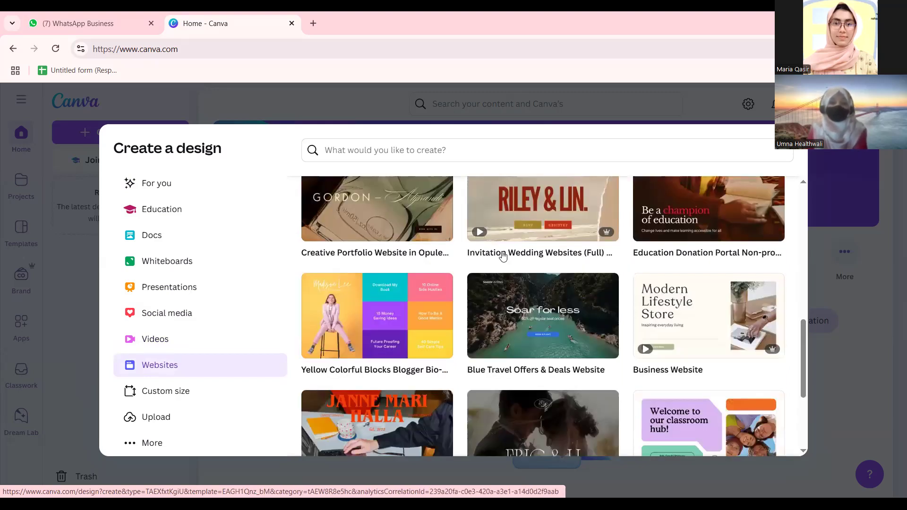
{"action": "scroll", "coordinate": [503, 256], "scroll_direction": "down", "scroll_amount": 3}
{"action": "left_click", "coordinate": [180, 394]}
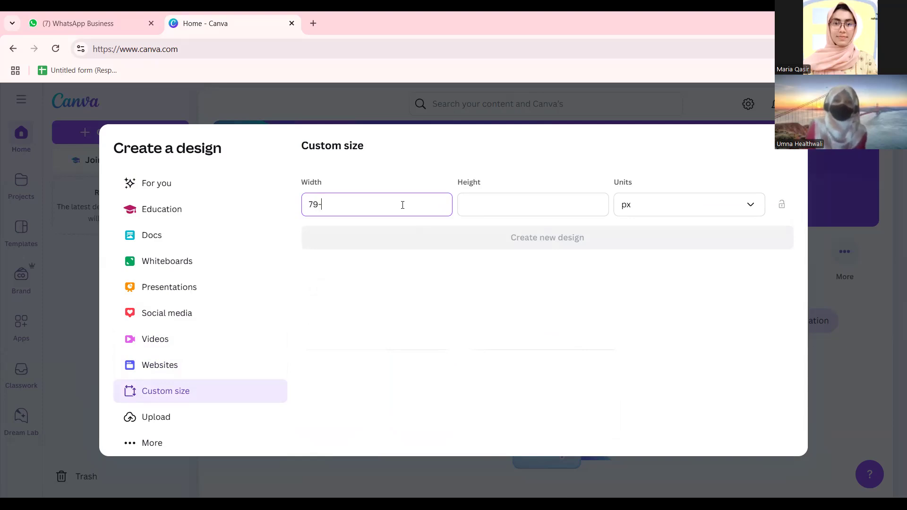
Review the measurement units for the 790 px custom width, then close the chooser.
{"action": "left_click", "coordinate": [470, 211]}
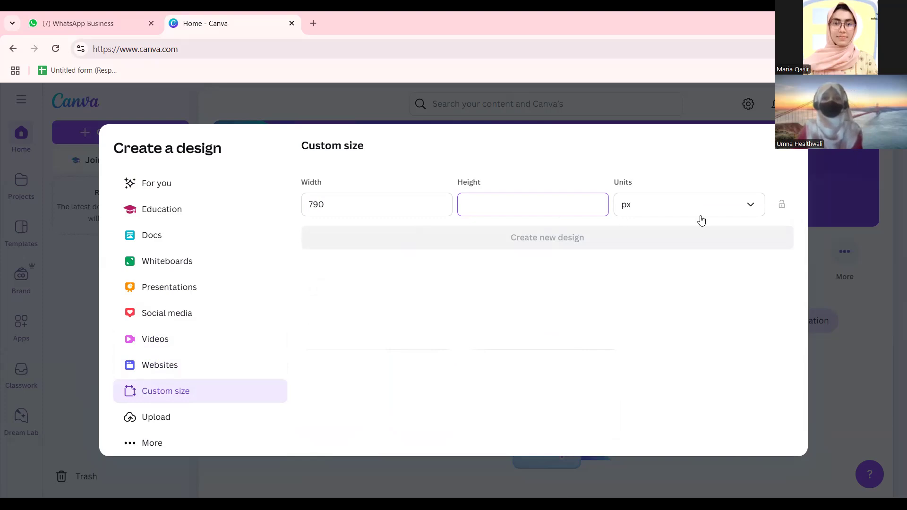
{"action": "left_click", "coordinate": [751, 204]}
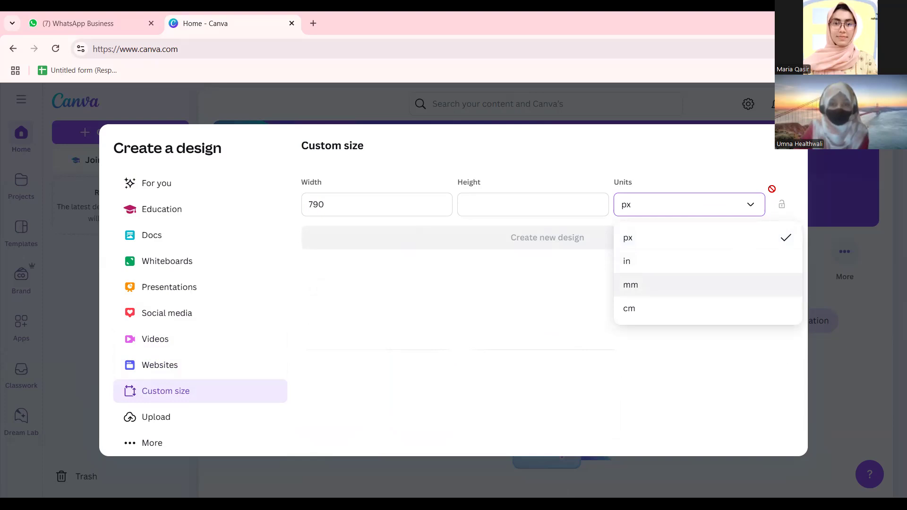
{"action": "left_click", "coordinate": [810, 144]}
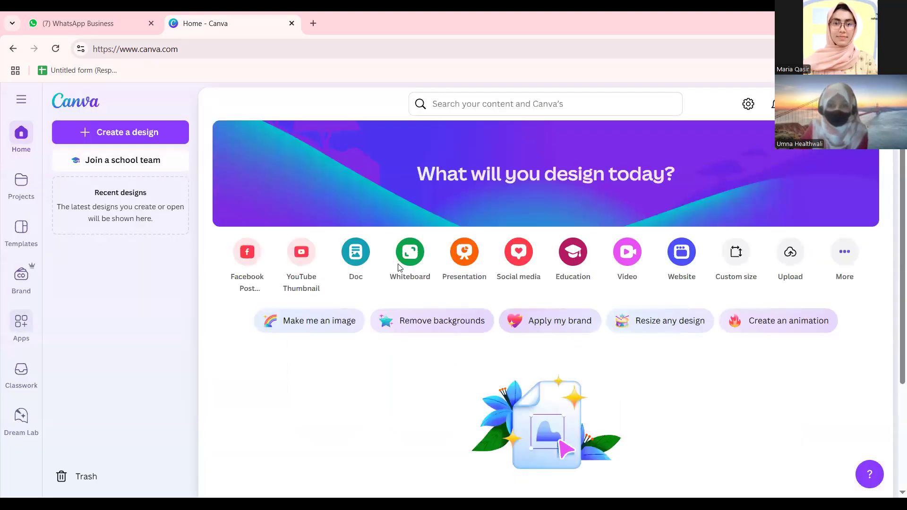
Reopen the custom size settings, clear the 790 width, and close the design window.
{"action": "left_click", "coordinate": [151, 142]}
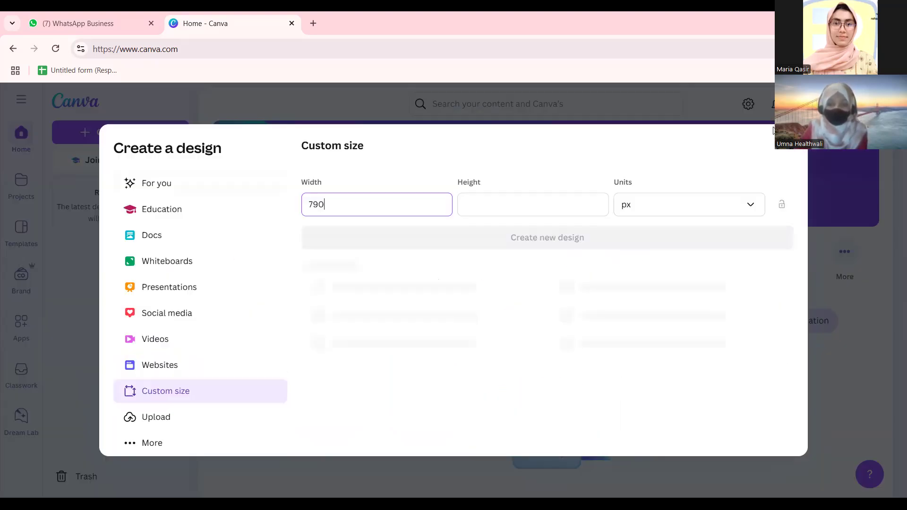
{"action": "left_click", "coordinate": [97, 135]}
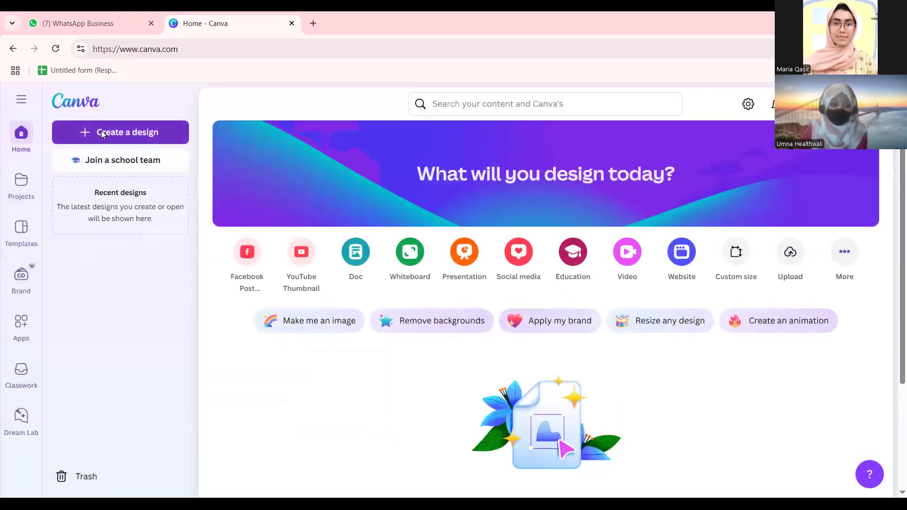
{"action": "left_click", "coordinate": [97, 134]}
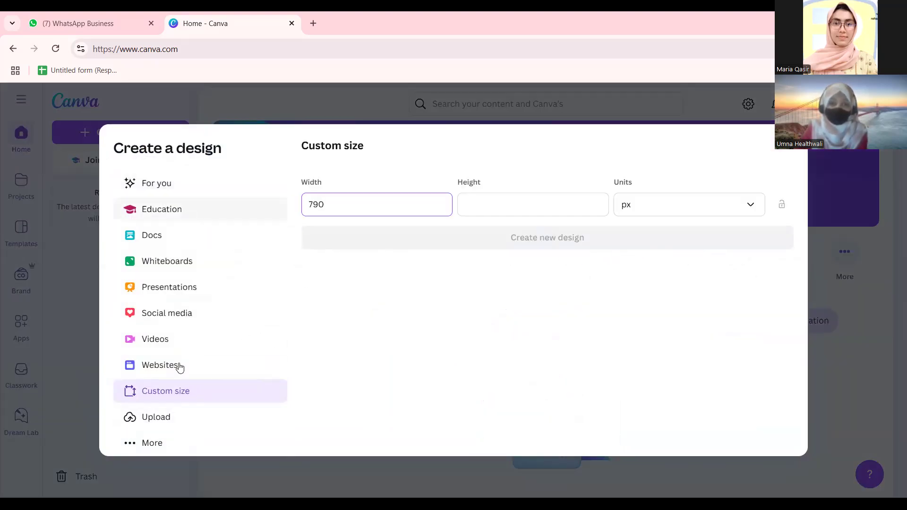
{"action": "double_click", "coordinate": [316, 204]}
{"action": "key", "text": "BackSpace"}
{"action": "key", "text": "Escape"}
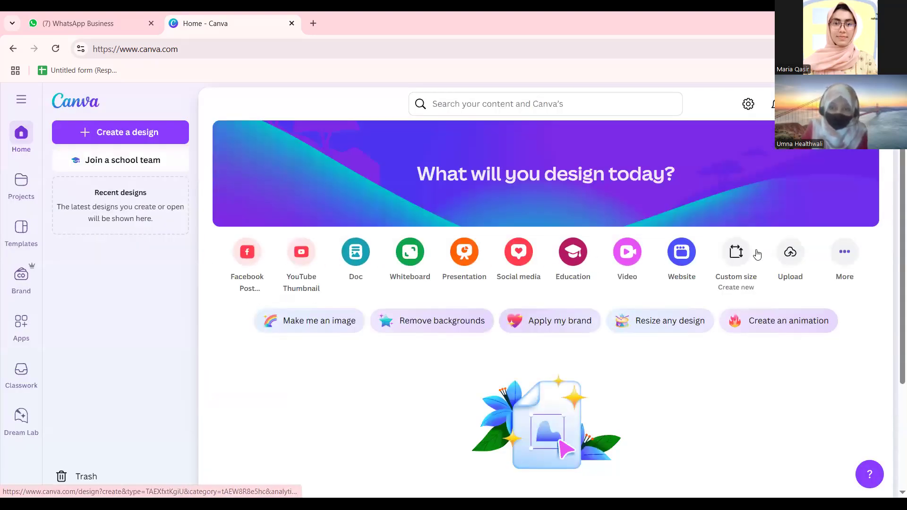
{"action": "left_click", "coordinate": [844, 253]}
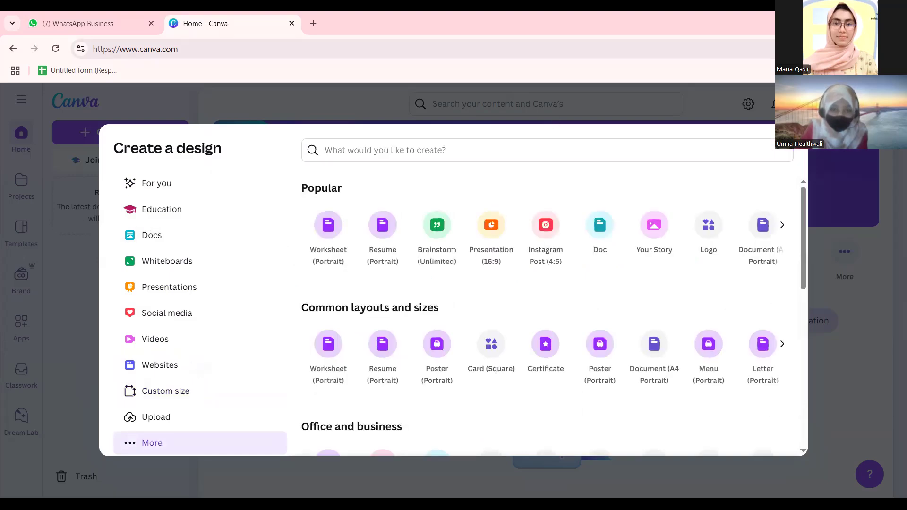
Dismiss the search suggestions and create a new Facebook Post design from the home page.
{"action": "left_click", "coordinate": [757, 119]}
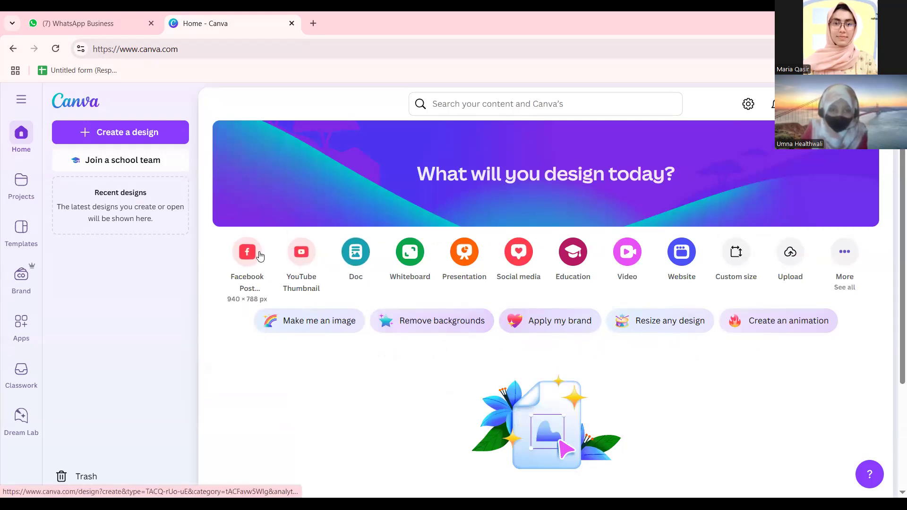
{"action": "left_click", "coordinate": [495, 103]}
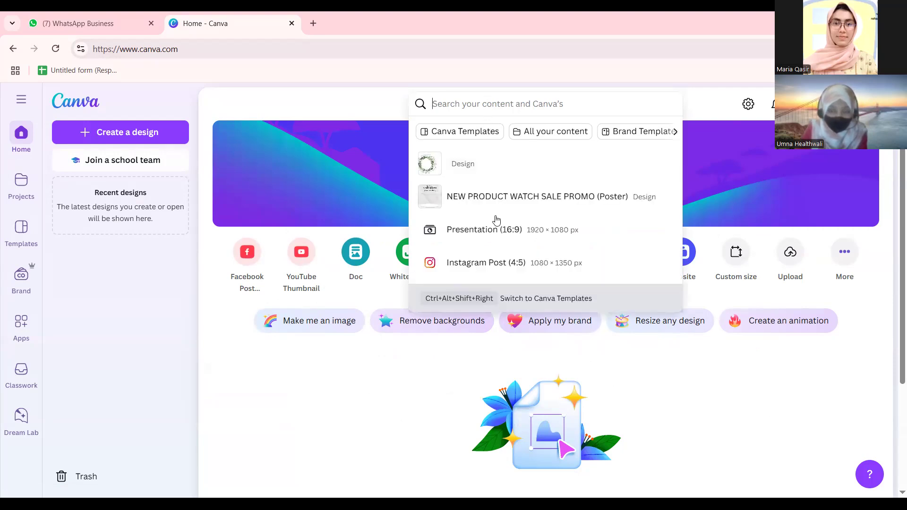
{"action": "left_click", "coordinate": [217, 269]}
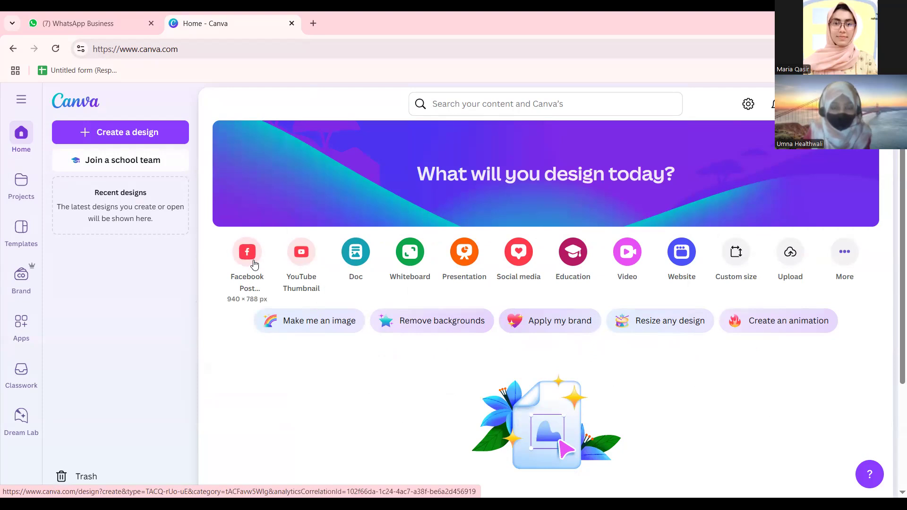
{"action": "left_click", "coordinate": [255, 264]}
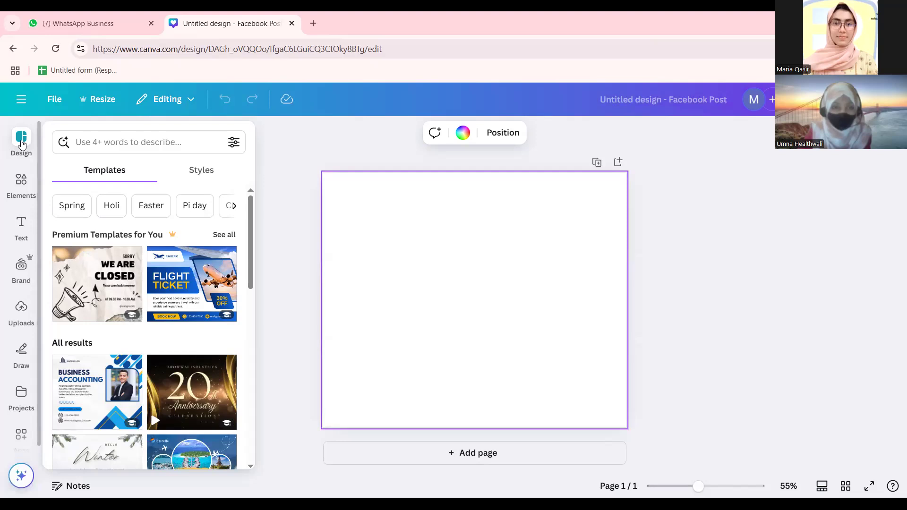
Scroll through the Facebook Post design templates, then bring up the Elements library.
{"action": "left_click", "coordinate": [69, 136]}
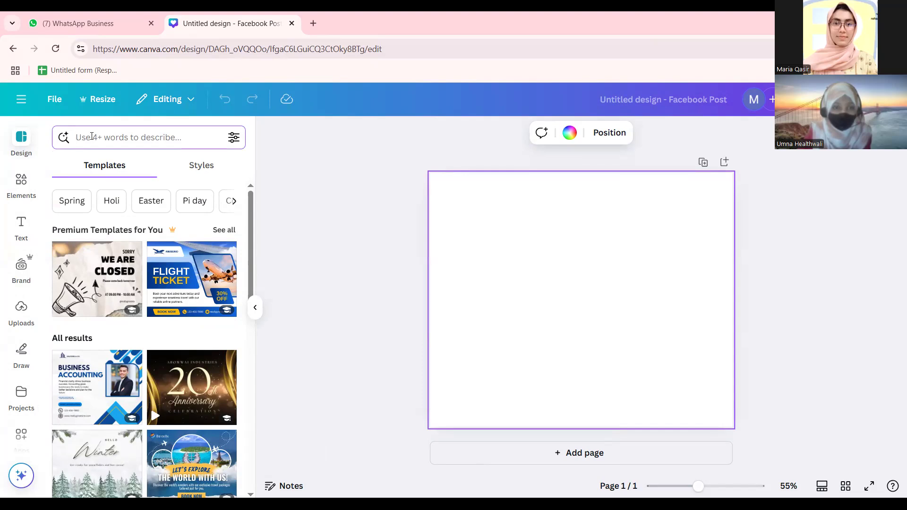
{"action": "scroll", "coordinate": [121, 284], "scroll_direction": "down", "scroll_amount": 6}
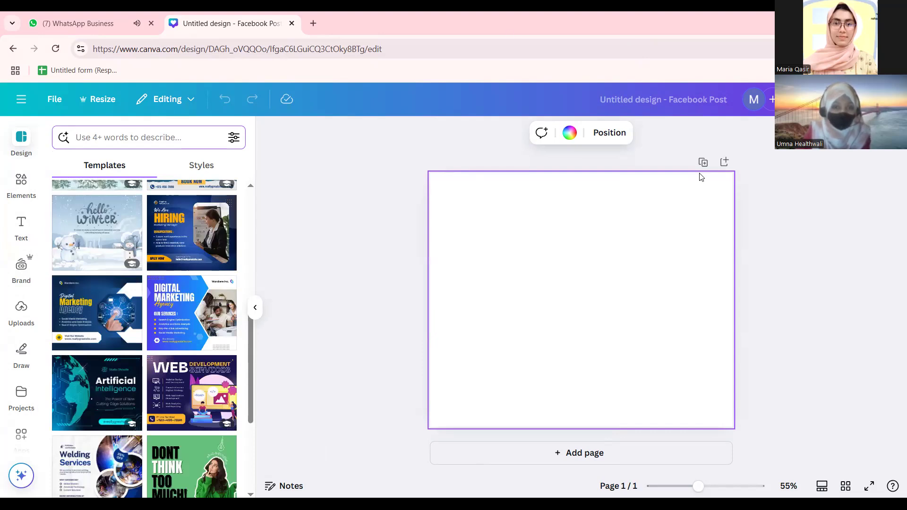
{"action": "scroll", "coordinate": [160, 294], "scroll_direction": "down", "scroll_amount": 10}
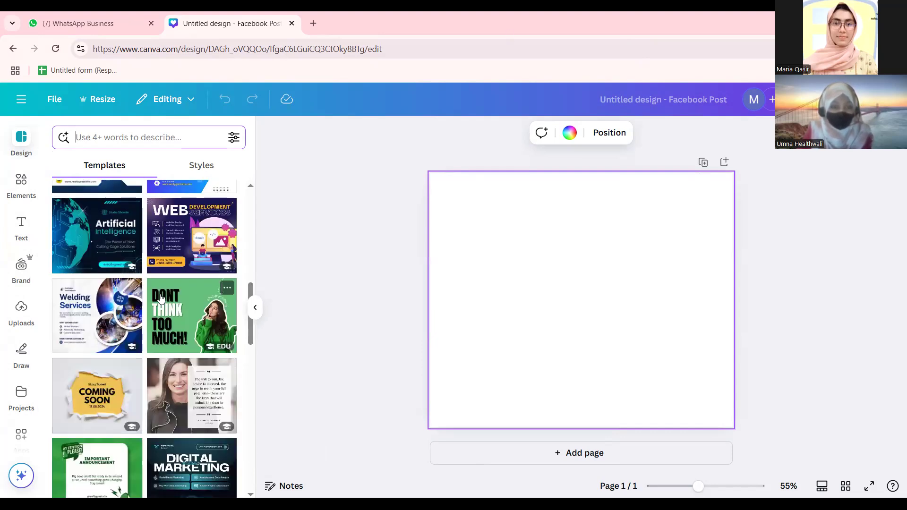
{"action": "left_click", "coordinate": [29, 183]}
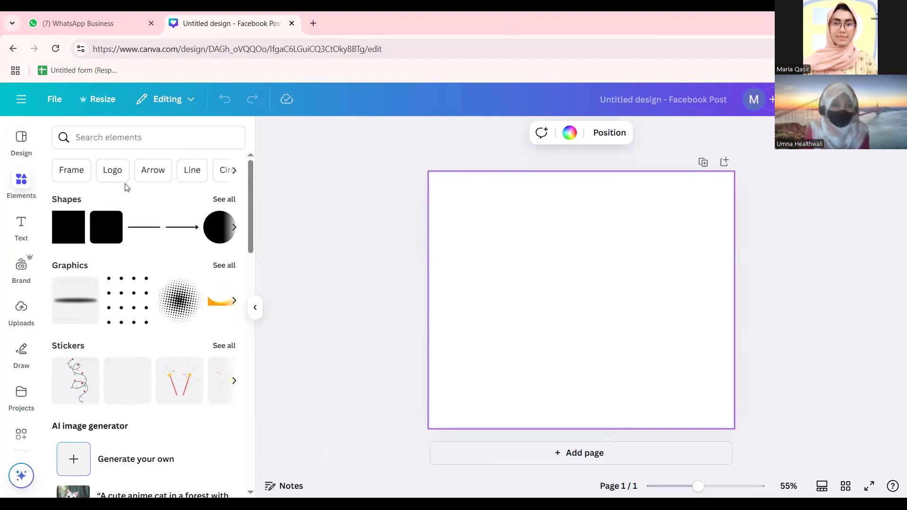
Search elements for 'page', then 'books', then 'teacher', and filter the results to Graphics.
{"action": "left_click", "coordinate": [137, 128]}
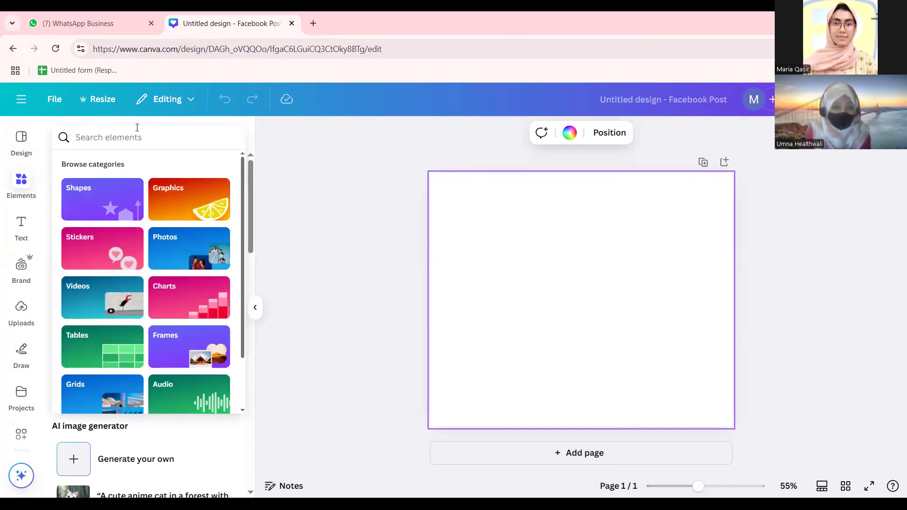
{"action": "type", "text": "page"}
{"action": "key", "text": "Return"}
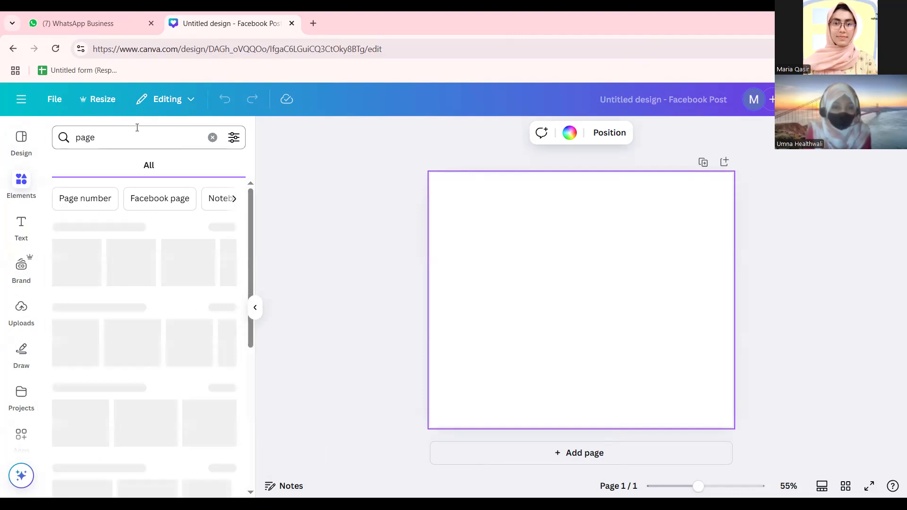
{"action": "left_click", "coordinate": [216, 136]}
{"action": "type", "text": "books"}
{"action": "key", "text": "Return"}
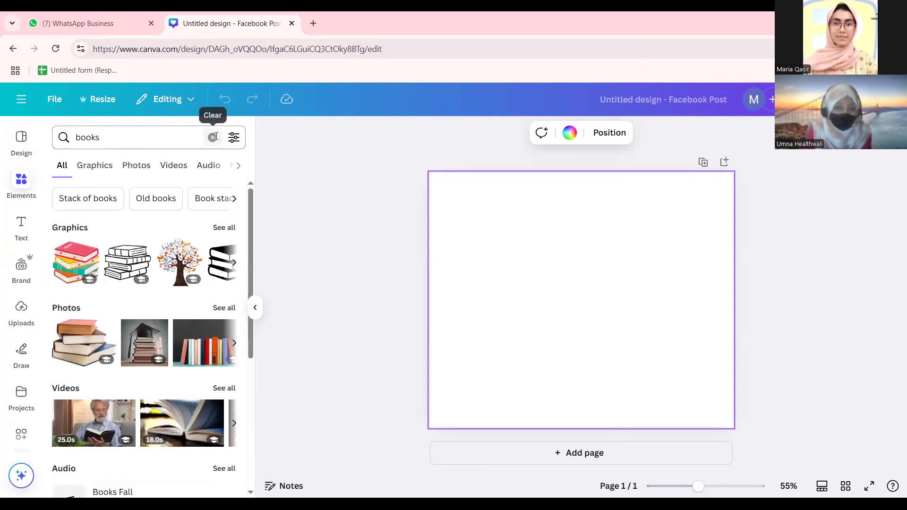
{"action": "left_click", "coordinate": [214, 136]}
{"action": "type", "text": "cl"}
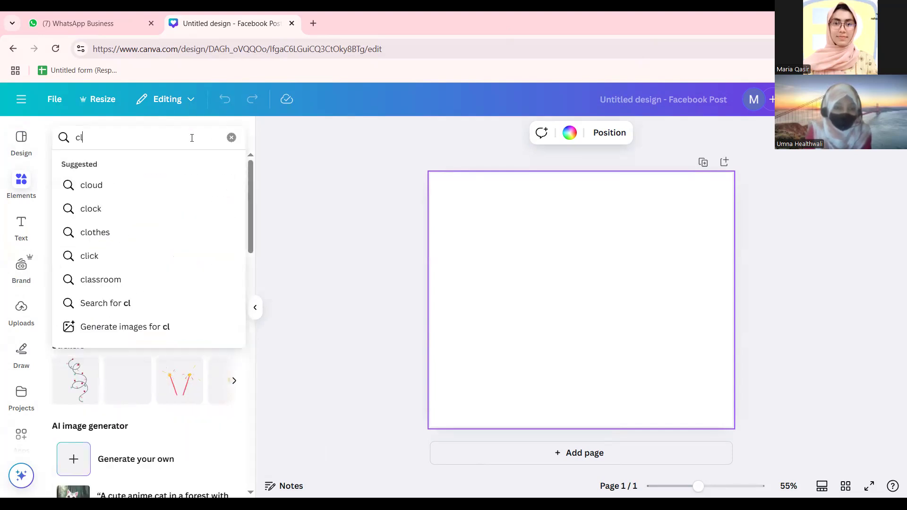
{"action": "key", "text": "BackSpace"}
{"action": "key", "text": "BackSpace"}
{"action": "type", "text": "teacher"}
{"action": "key", "text": "Return"}
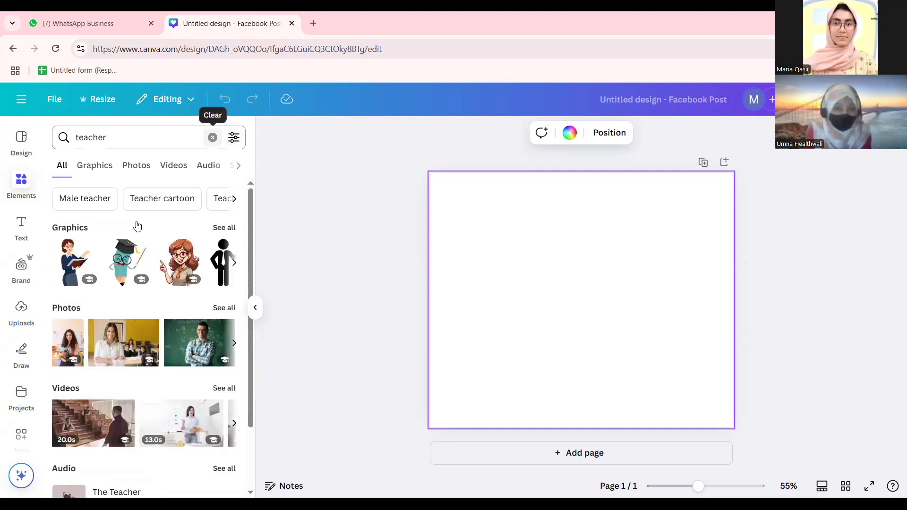
{"action": "left_click", "coordinate": [103, 167]}
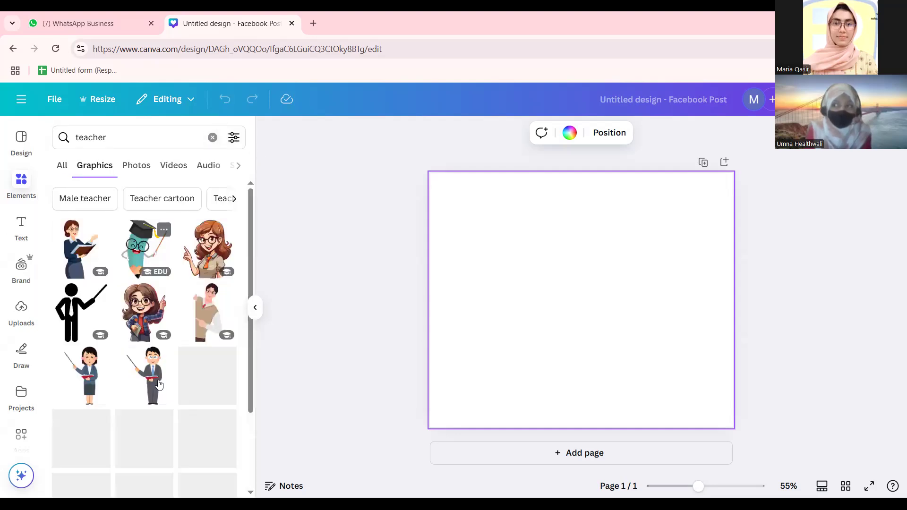
Add and then delete a teacher graphic, a chalkboard teacher photo and a lecture-hall video.
{"action": "left_click", "coordinate": [144, 312]}
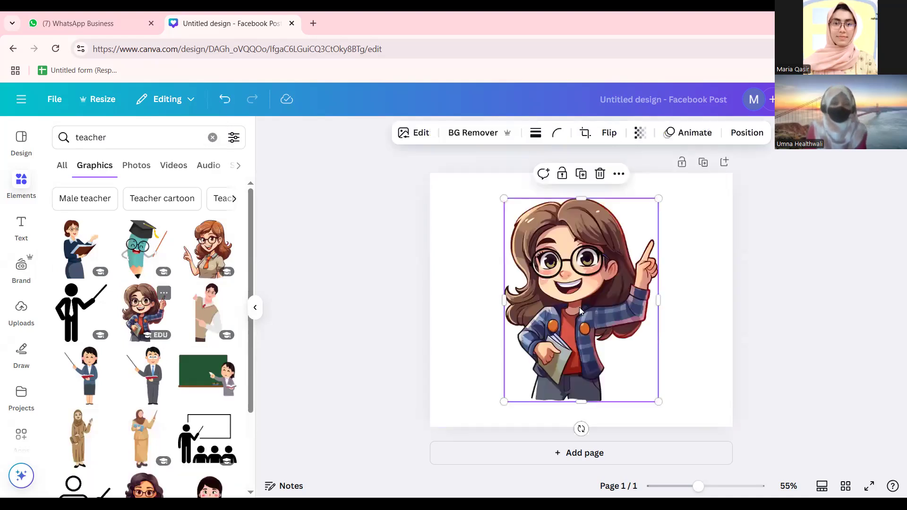
{"action": "key", "text": "Delete"}
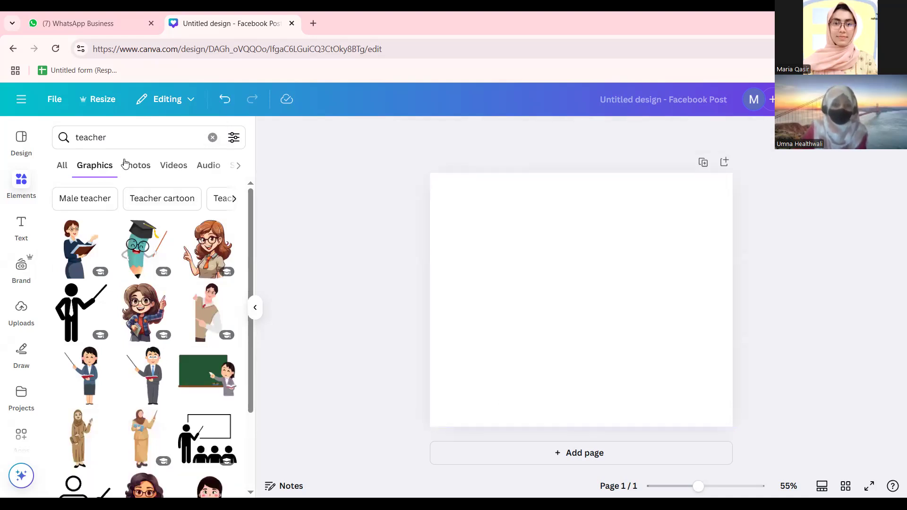
{"action": "left_click", "coordinate": [124, 164]}
{"action": "left_click", "coordinate": [99, 340]}
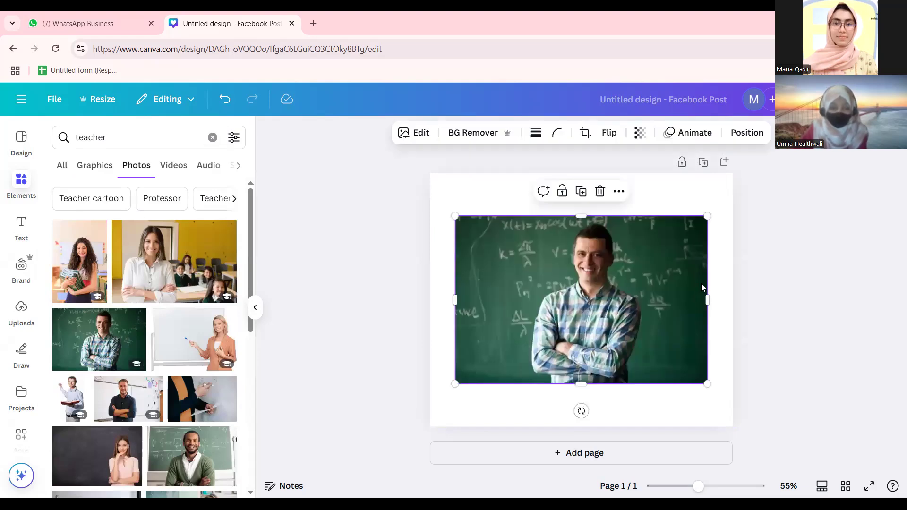
{"action": "left_click", "coordinate": [600, 192]}
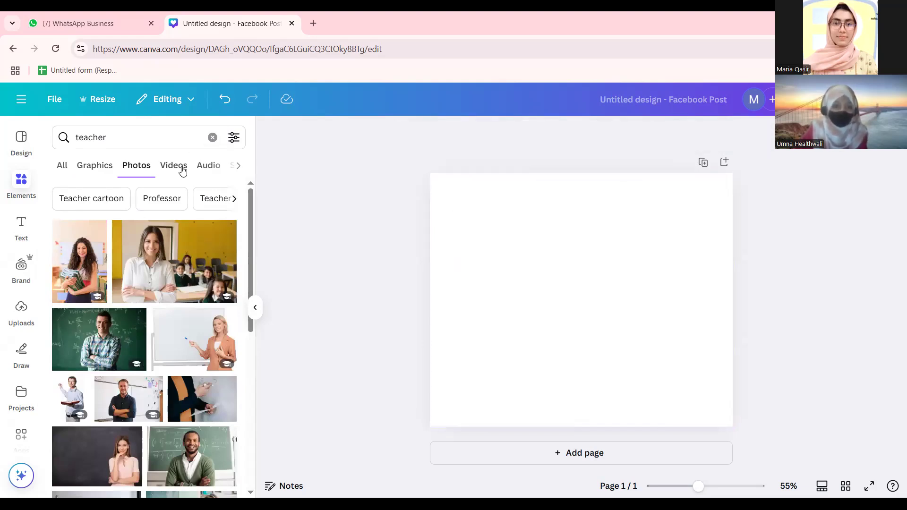
{"action": "left_click", "coordinate": [174, 165]}
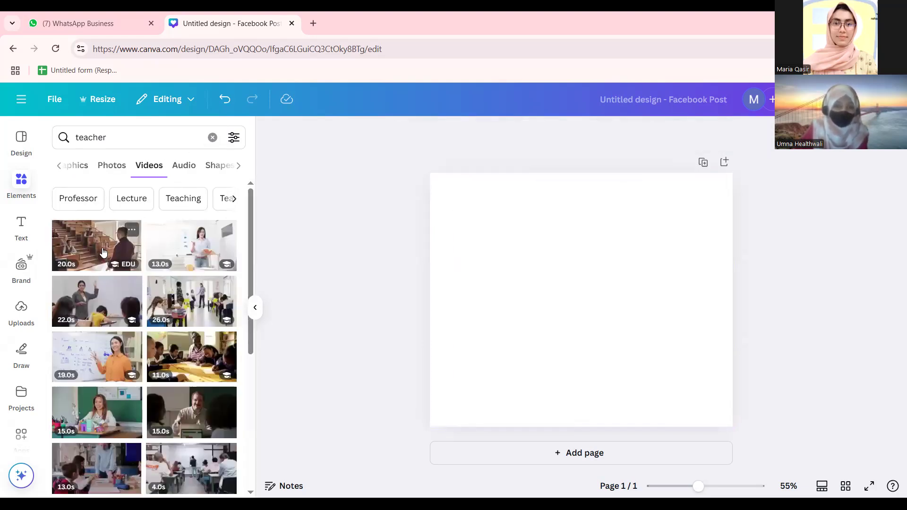
{"action": "left_click", "coordinate": [113, 248]}
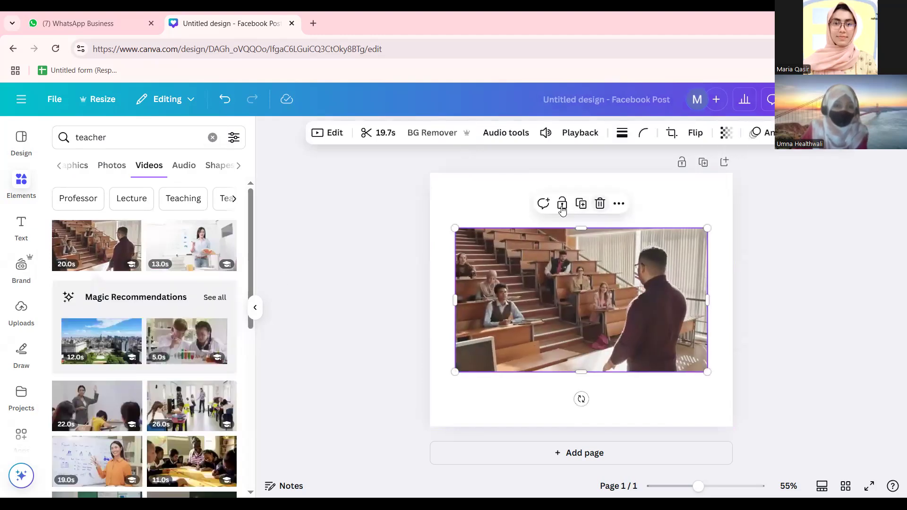
{"action": "left_click", "coordinate": [600, 203]}
Browse the teacher Audio, Shapes, Mockups, Photos and Videos results, then bring up Text options.
{"action": "left_click", "coordinate": [182, 166]}
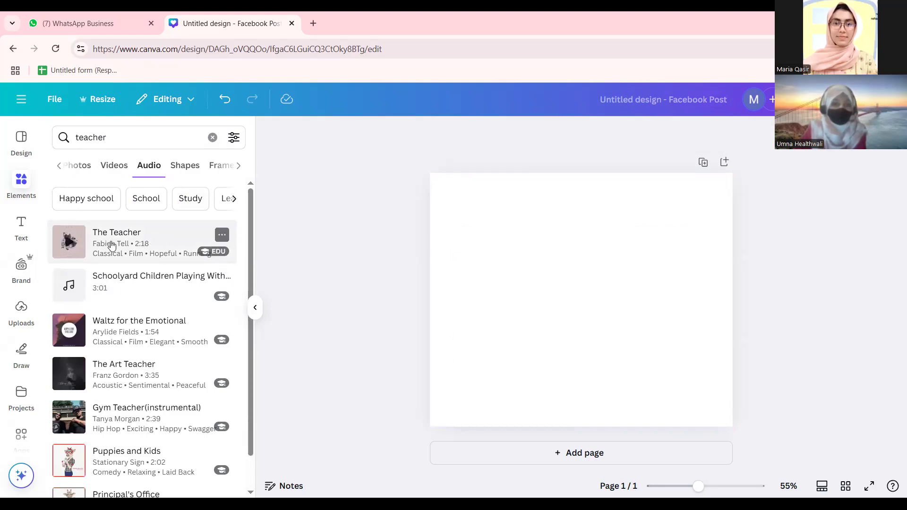
{"action": "left_click", "coordinate": [183, 165]}
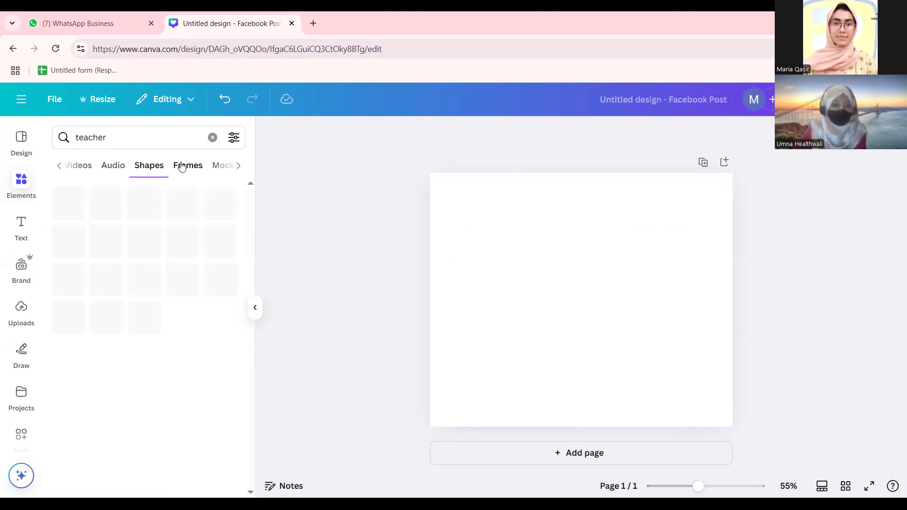
{"action": "left_click", "coordinate": [218, 165]}
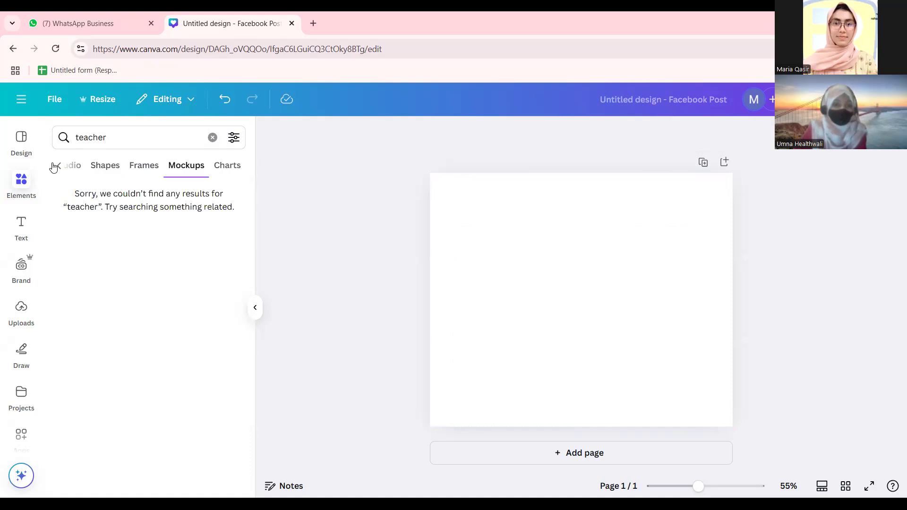
{"action": "left_click", "coordinate": [61, 167]}
{"action": "left_click", "coordinate": [61, 166]}
{"action": "left_click", "coordinate": [62, 166]}
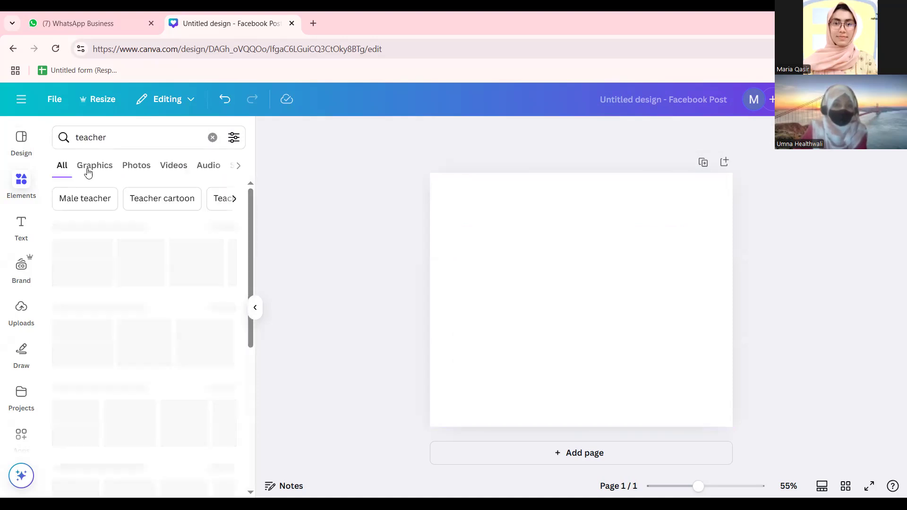
{"action": "left_click", "coordinate": [138, 166]}
{"action": "left_click", "coordinate": [163, 166]}
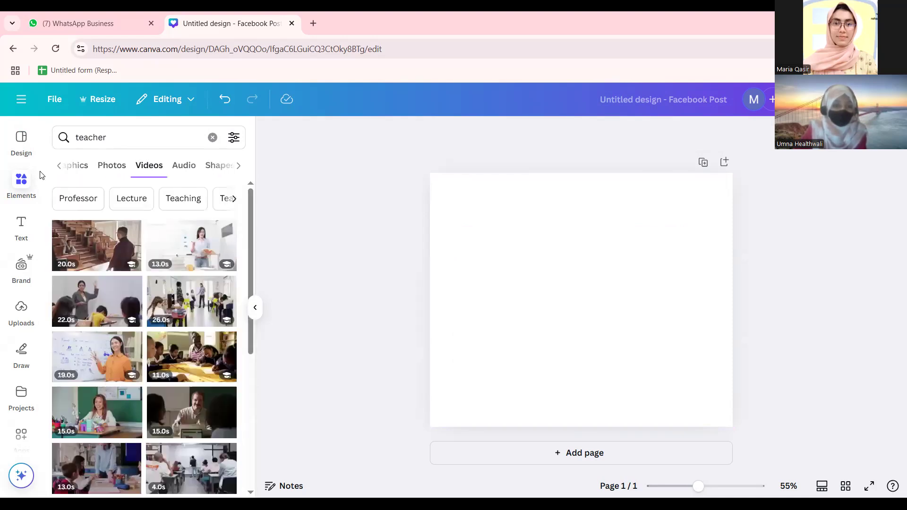
{"action": "left_click", "coordinate": [59, 168]}
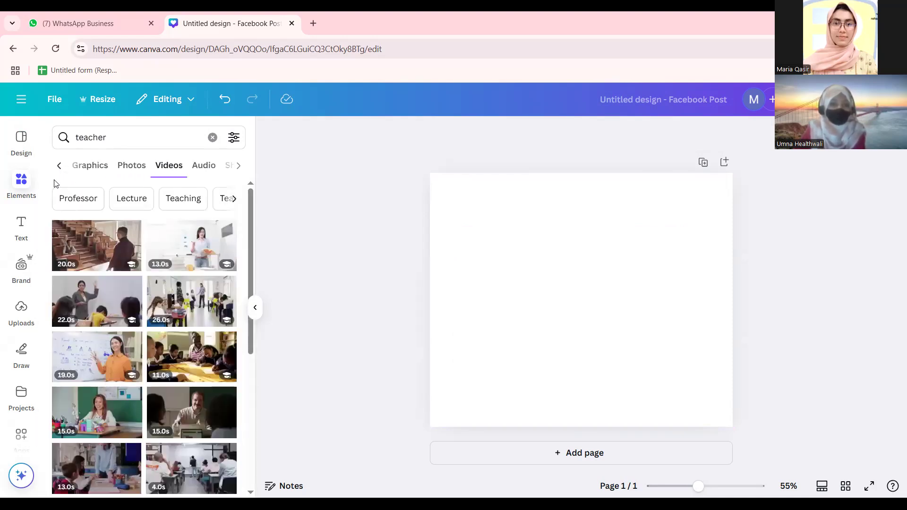
{"action": "left_click", "coordinate": [15, 221]}
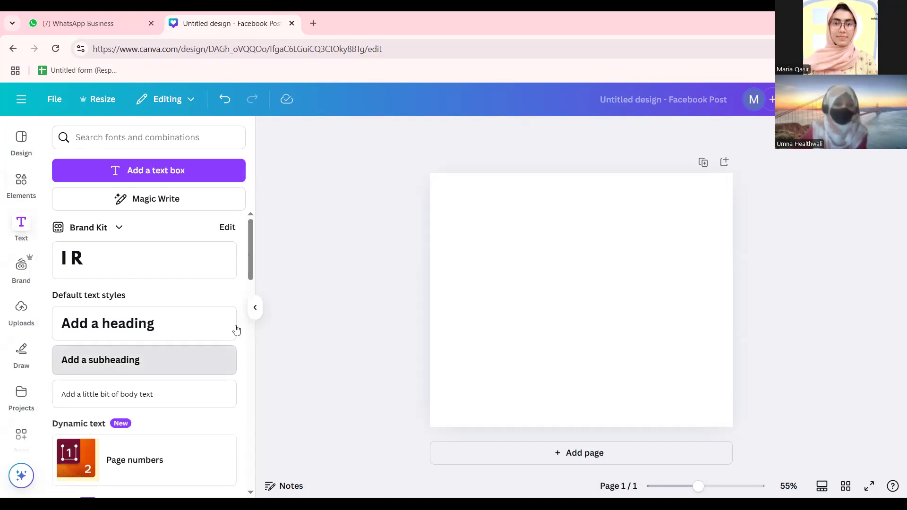
Discard a test heading, then add an 'Add a heading' box in Canva Sans and show its fonts.
{"action": "left_click", "coordinate": [479, 295]}
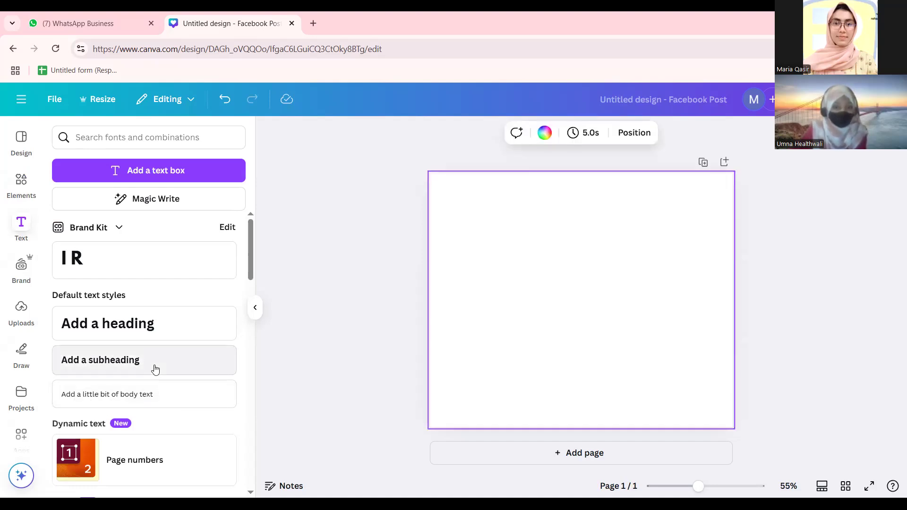
{"action": "left_click", "coordinate": [155, 314]}
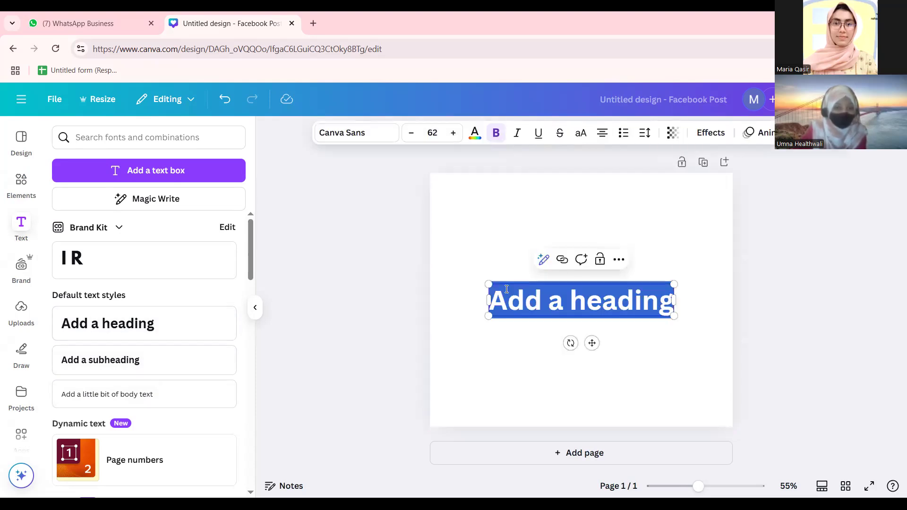
{"action": "type", "text": "I"}
{"action": "key", "text": "BackSpace"}
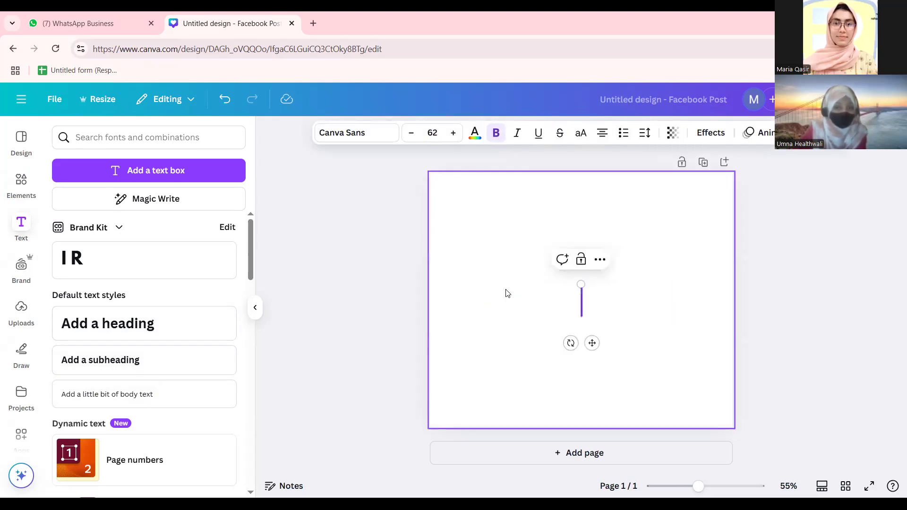
{"action": "left_click", "coordinate": [404, 237]}
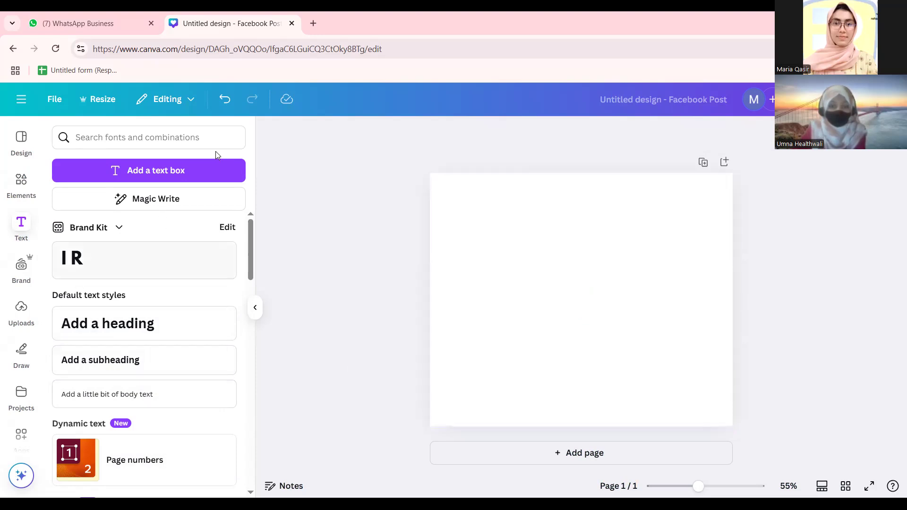
{"action": "left_click", "coordinate": [152, 334]}
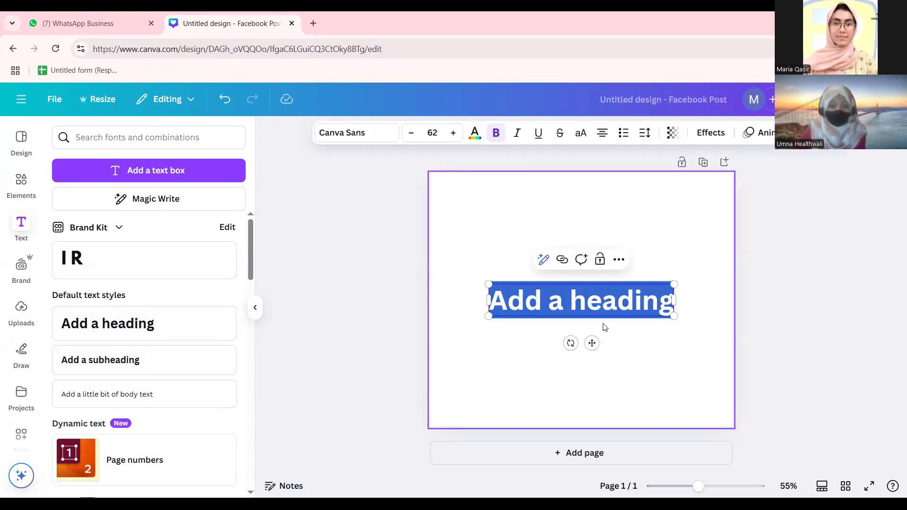
{"action": "left_click", "coordinate": [368, 141]}
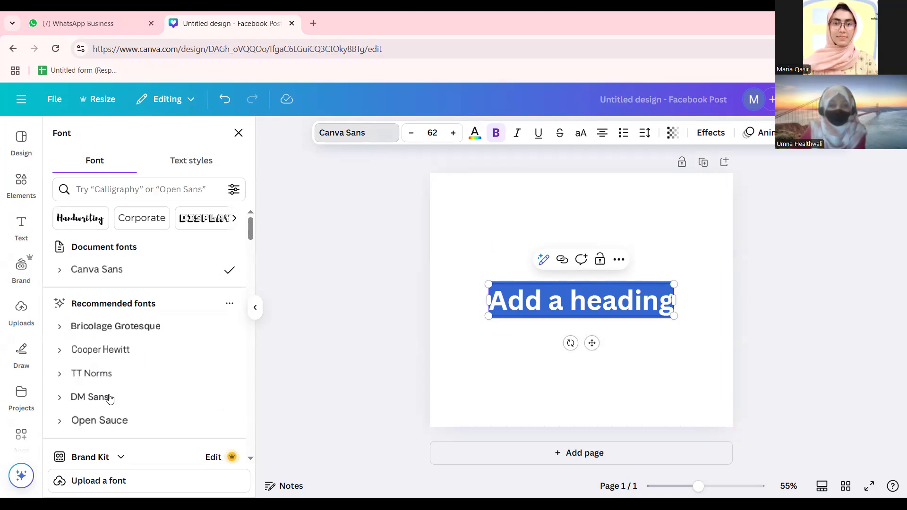
Try HORIZON, Etna Sans Serif, Fredoka and Shrikhand on the heading, settling on HK Modular.
{"action": "scroll", "coordinate": [141, 359], "scroll_direction": "down", "scroll_amount": 20}
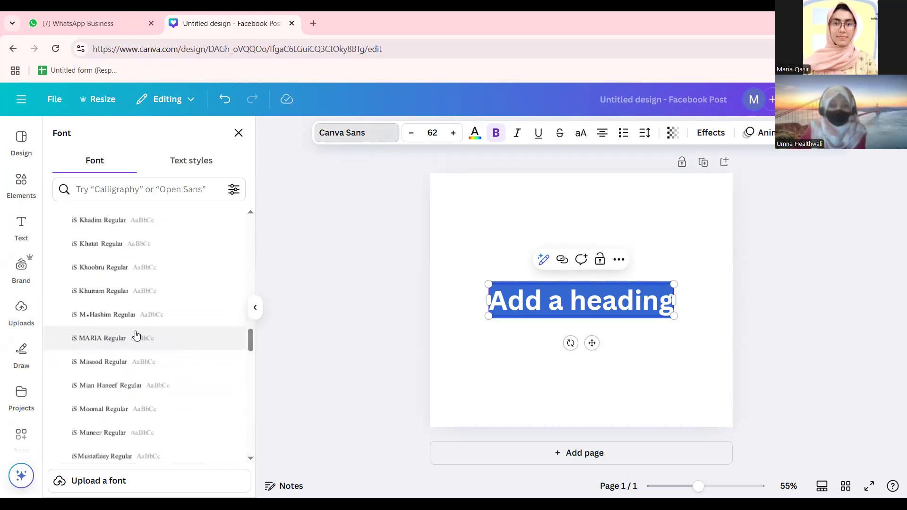
{"action": "scroll", "coordinate": [118, 348], "scroll_direction": "down", "scroll_amount": 8}
{"action": "left_click", "coordinate": [118, 346]}
{"action": "left_click", "coordinate": [119, 358]}
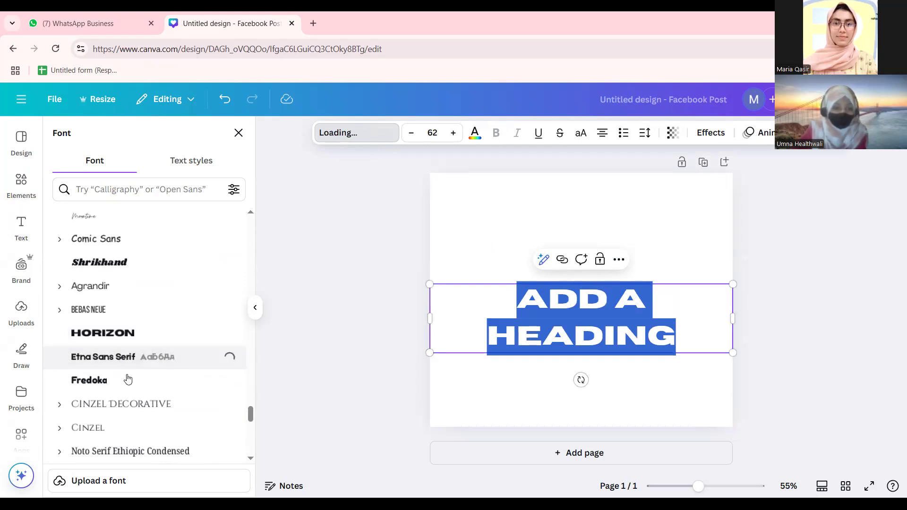
{"action": "left_click", "coordinate": [128, 379]}
{"action": "left_click", "coordinate": [127, 265]}
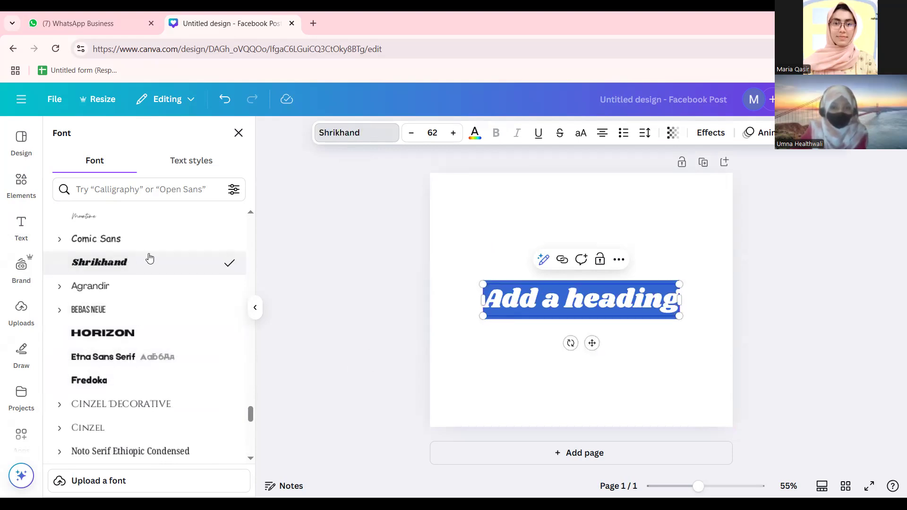
{"action": "scroll", "coordinate": [146, 283], "scroll_direction": "down", "scroll_amount": 5}
{"action": "left_click", "coordinate": [162, 243]}
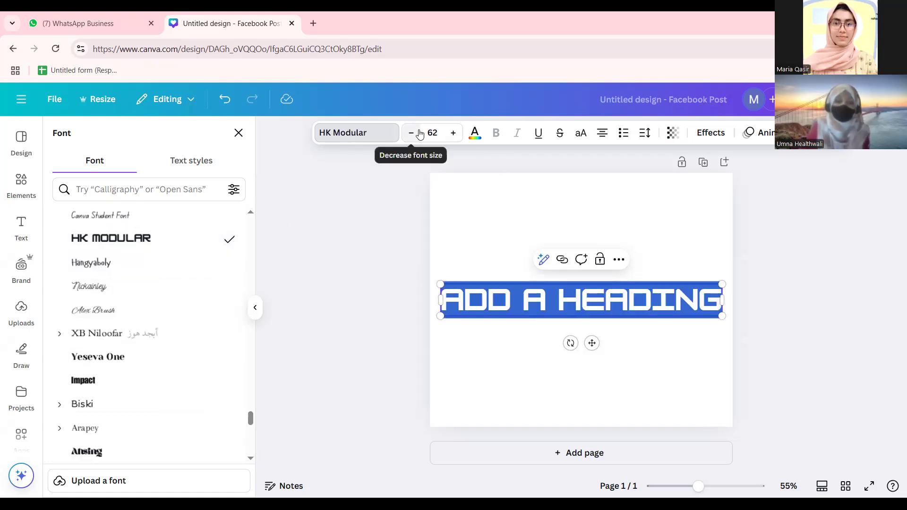
Shrink the heading to size 28.9 on the right half of the page.
{"action": "scroll", "coordinate": [158, 355], "scroll_direction": "up", "scroll_amount": 5}
{"action": "scroll", "coordinate": [158, 355], "scroll_direction": "up", "scroll_amount": 15}
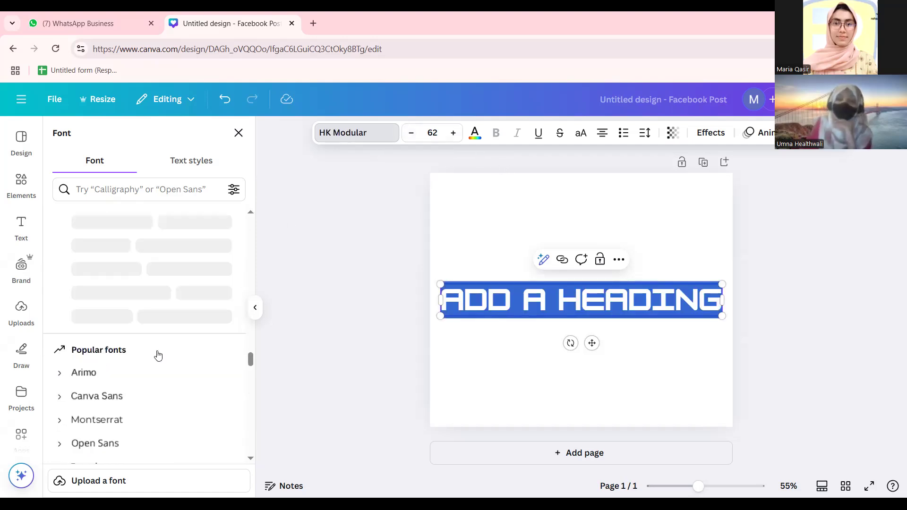
{"action": "scroll", "coordinate": [158, 355], "scroll_direction": "up", "scroll_amount": 1}
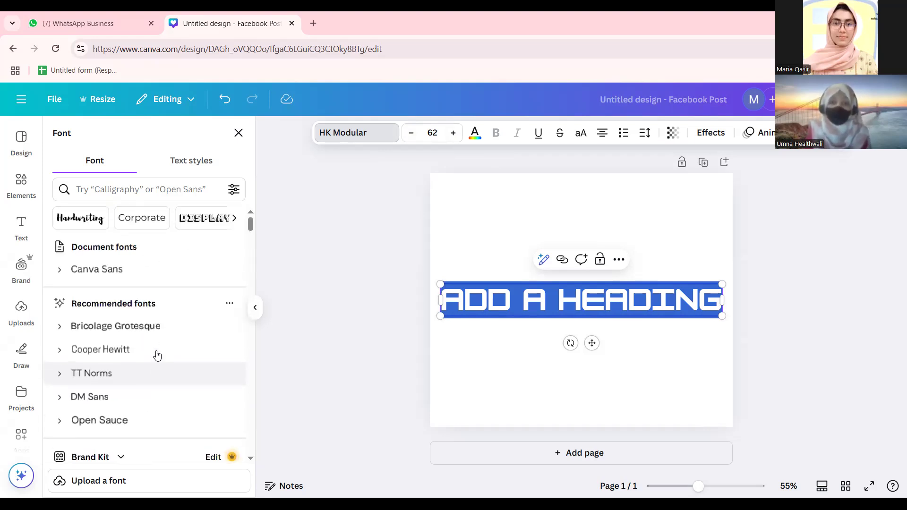
{"action": "left_click_drag", "start_coordinate": [441, 284], "coordinate": [591, 301]}
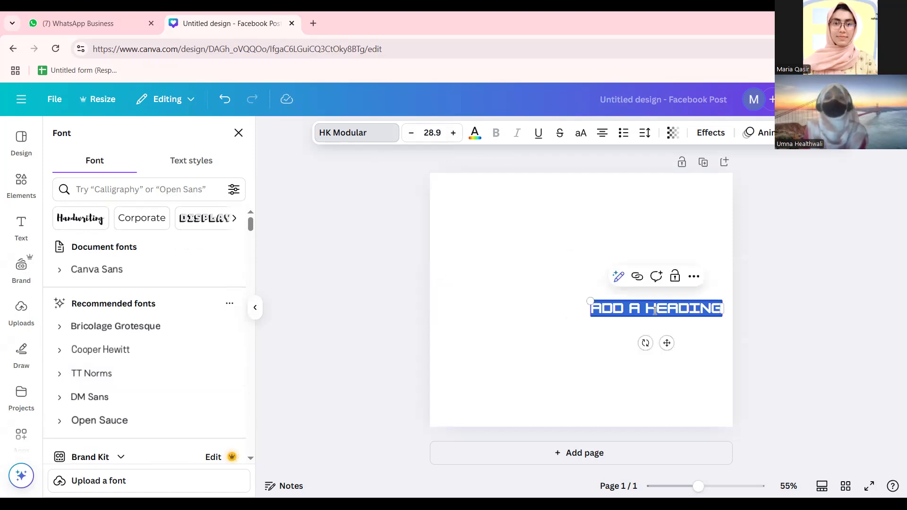
{"action": "left_click", "coordinate": [238, 133]}
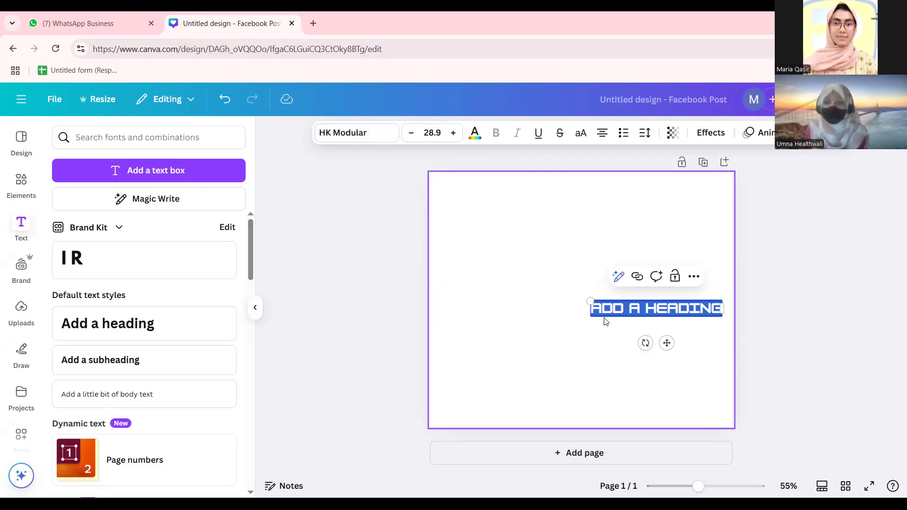
Move the heading left toward the centre and change its font to Archivo Black.
{"action": "left_click", "coordinate": [357, 309]}
{"action": "left_click_drag", "start_coordinate": [703, 311], "coordinate": [611, 306]}
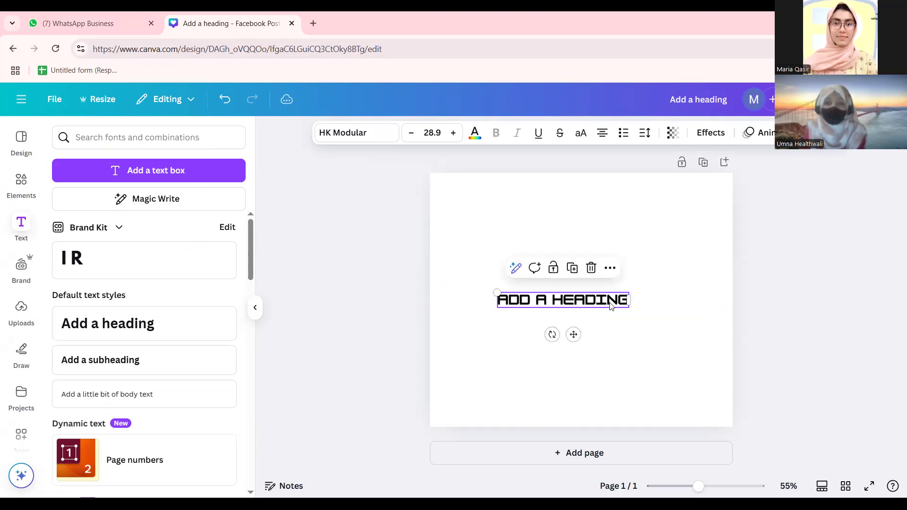
{"action": "left_click", "coordinate": [380, 138]}
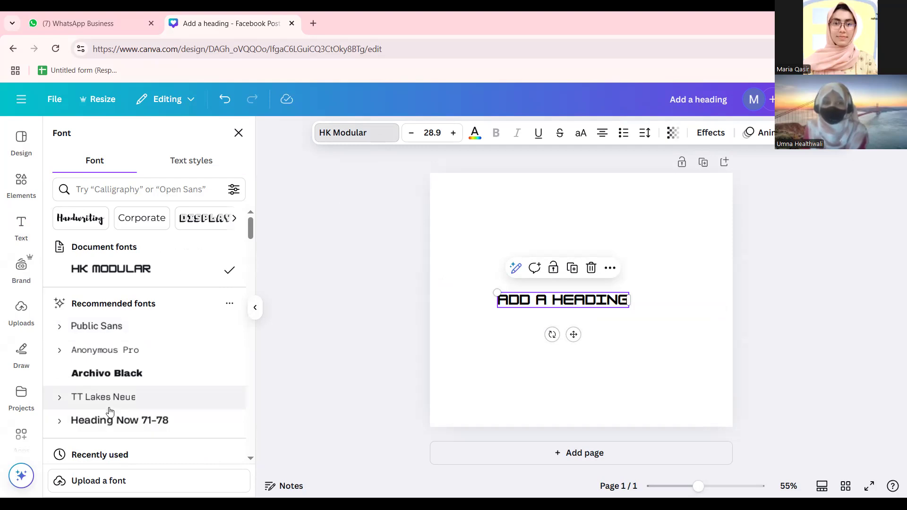
{"action": "left_click", "coordinate": [193, 377]}
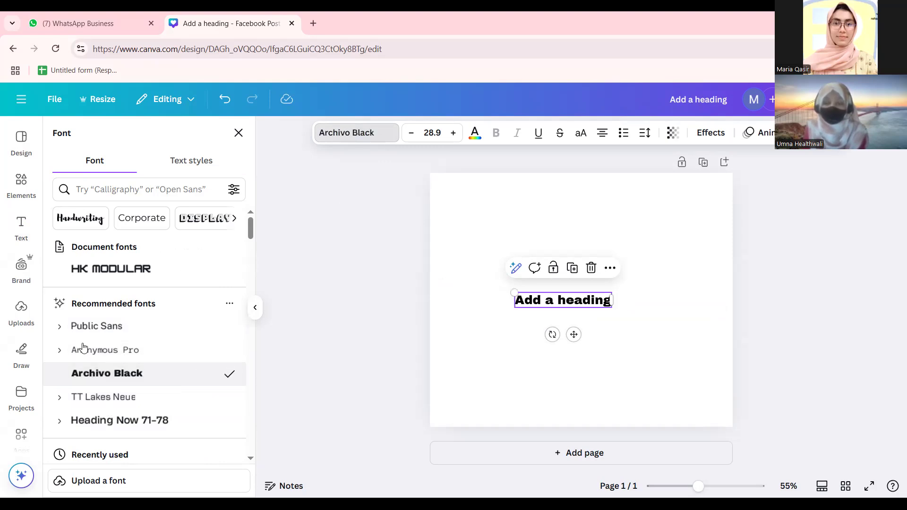
Resize the heading to size 51.9 and position it near the middle of the page.
{"action": "left_click_drag", "start_coordinate": [514, 293], "coordinate": [545, 323]}
{"action": "left_click", "coordinate": [375, 317]}
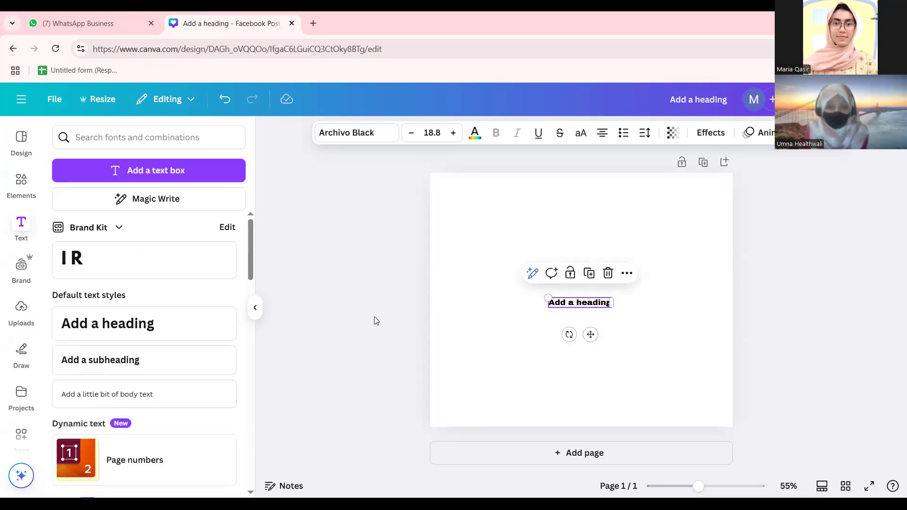
{"action": "left_click", "coordinate": [551, 300]}
{"action": "left_click_drag", "start_coordinate": [544, 296], "coordinate": [371, 280]}
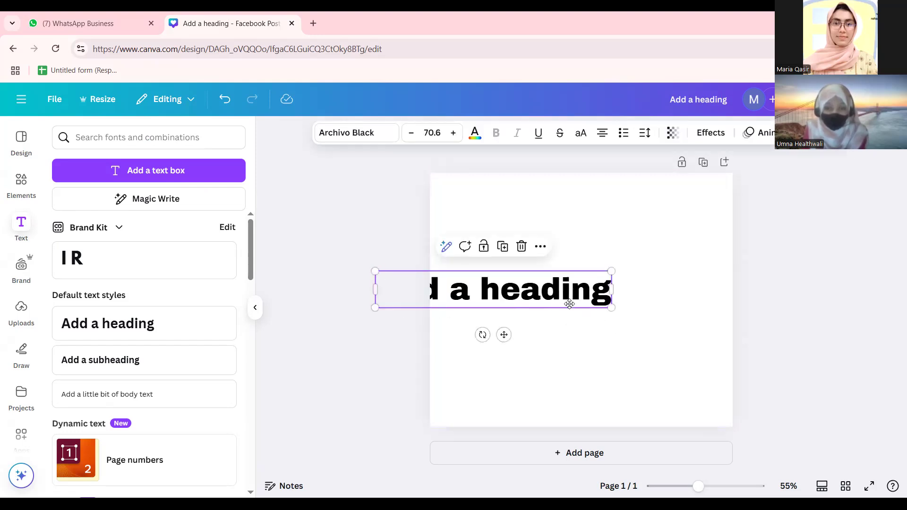
{"action": "left_click_drag", "start_coordinate": [569, 303], "coordinate": [641, 315]}
{"action": "left_click_drag", "start_coordinate": [446, 283], "coordinate": [507, 293]}
{"action": "left_click_drag", "start_coordinate": [593, 304], "coordinate": [550, 299]}
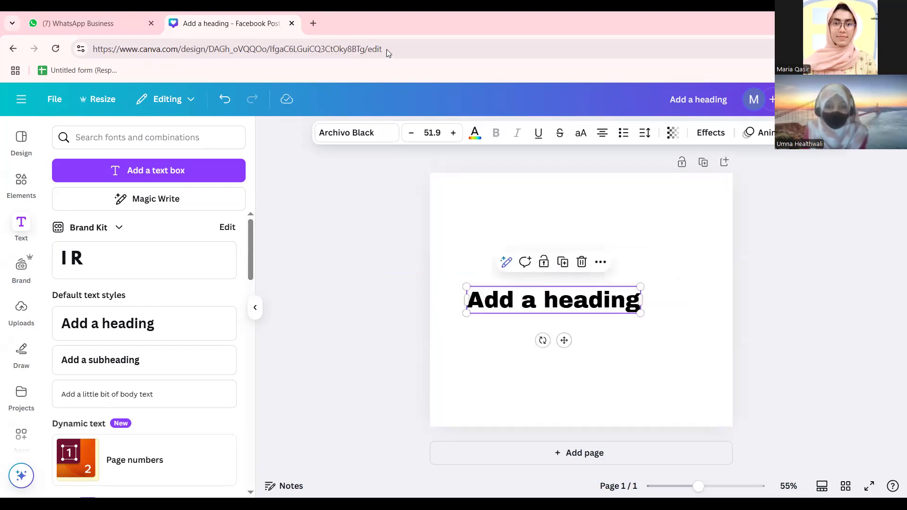
Open facebook.com in a new tab and view the 'Growing Yourself' post's photo on the profile.
{"action": "key", "text": "ctrl+t"}
{"action": "type", "text": "face"}
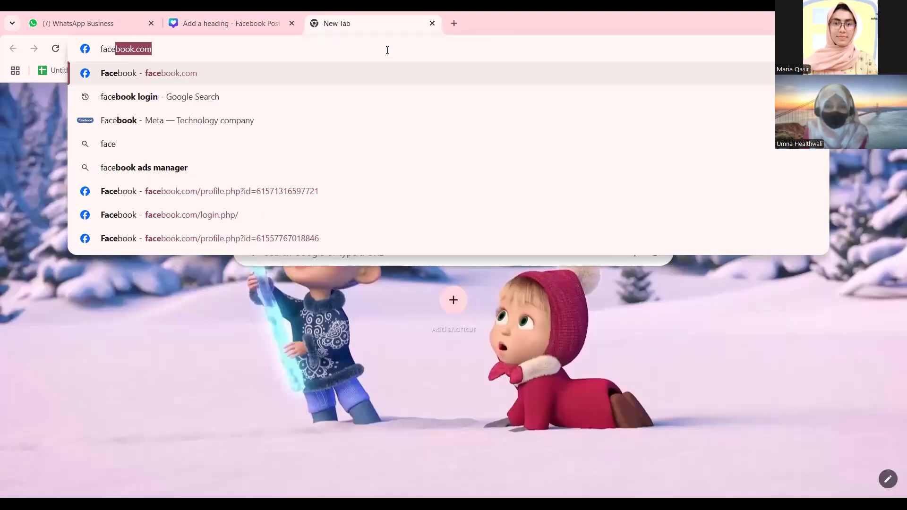
{"action": "key", "text": "Return"}
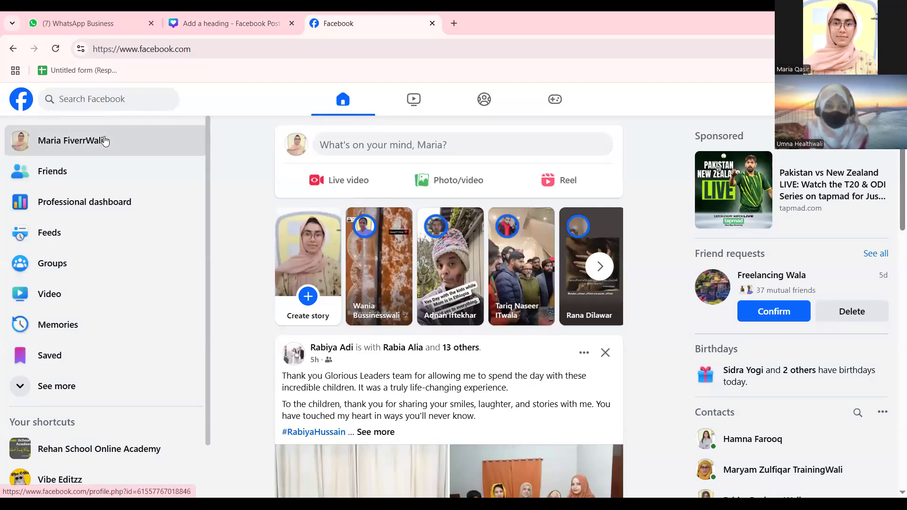
{"action": "left_click", "coordinate": [123, 142]}
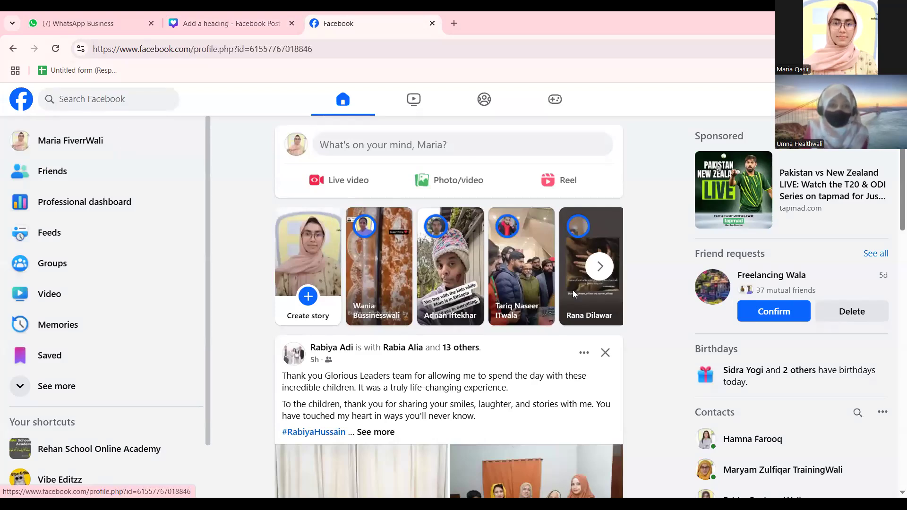
{"action": "scroll", "coordinate": [641, 287], "scroll_direction": "down", "scroll_amount": 15}
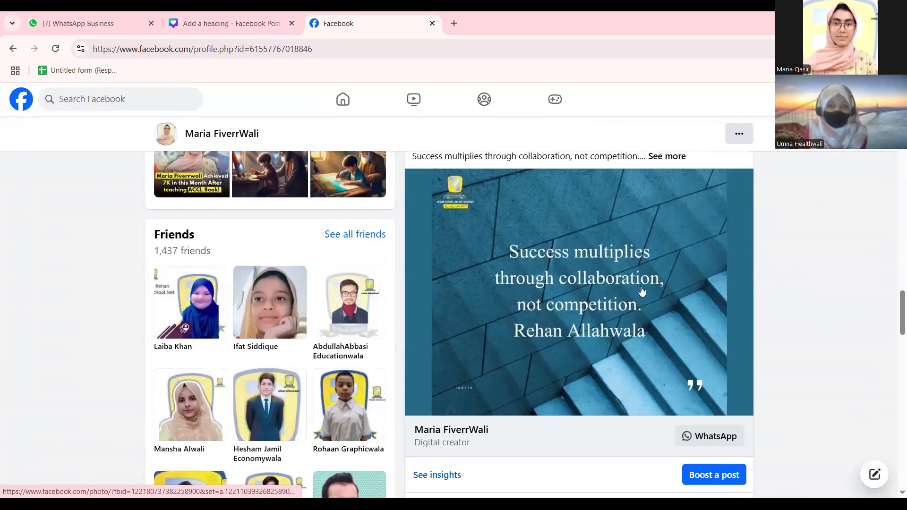
{"action": "scroll", "coordinate": [569, 287], "scroll_direction": "down", "scroll_amount": 10}
{"action": "scroll", "coordinate": [569, 288], "scroll_direction": "up", "scroll_amount": 3}
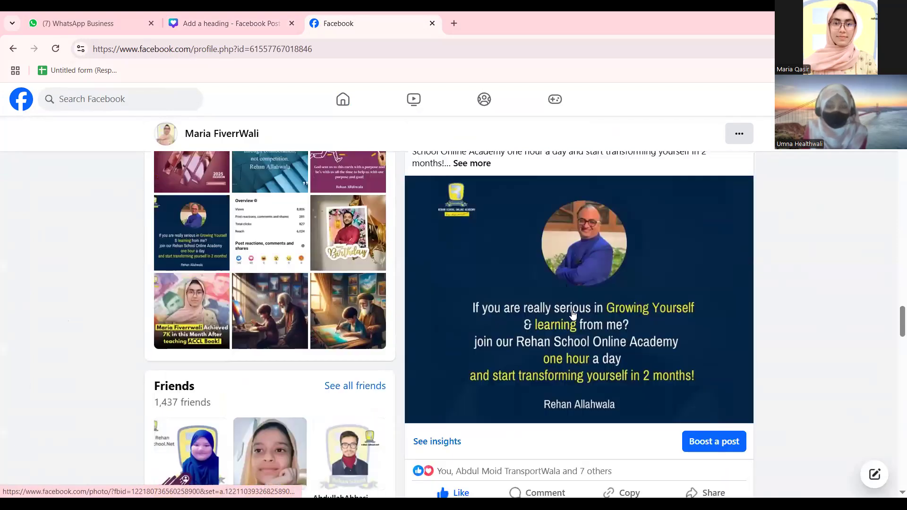
{"action": "left_click", "coordinate": [572, 316]}
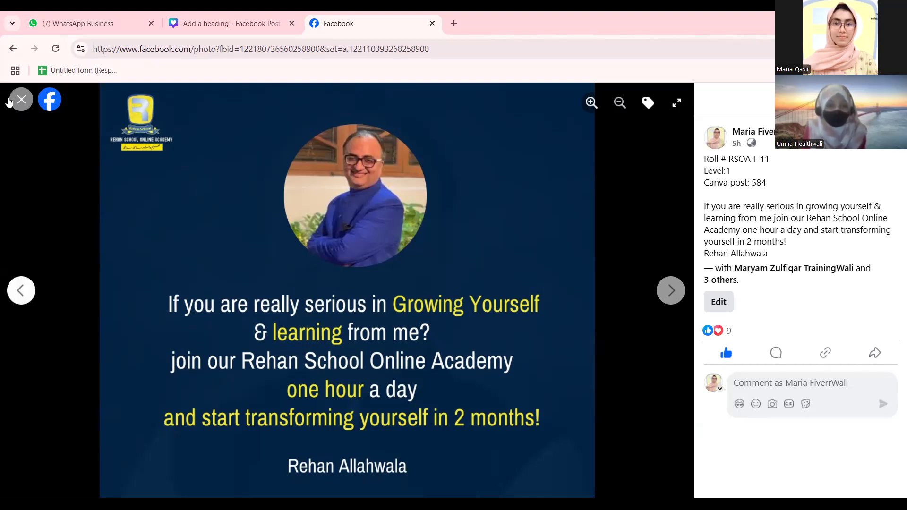
Select the post's caption up to '2 months!', then close the viewer and return to Canva.
{"action": "left_click_drag", "start_coordinate": [704, 207], "coordinate": [808, 263]}
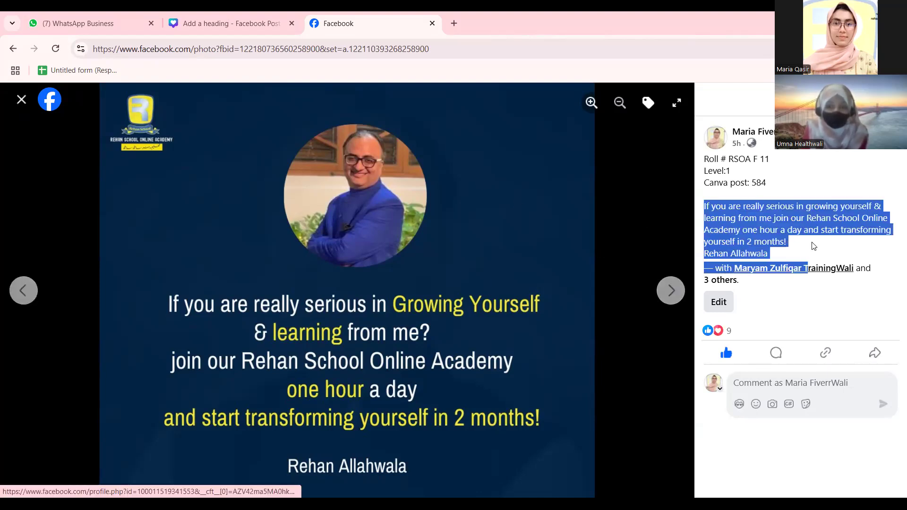
{"action": "left_click_drag", "start_coordinate": [561, 262], "coordinate": [894, 253]}
{"action": "left_click", "coordinate": [841, 242]}
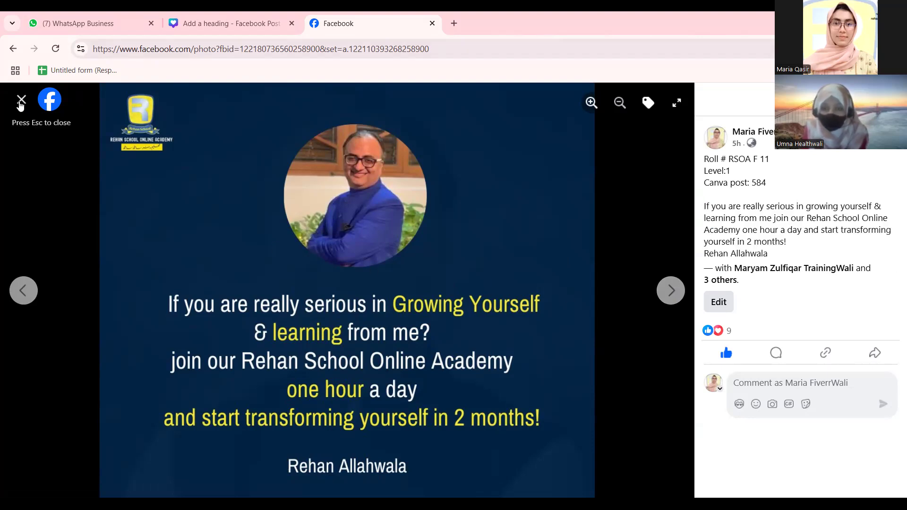
{"action": "left_click", "coordinate": [20, 104]}
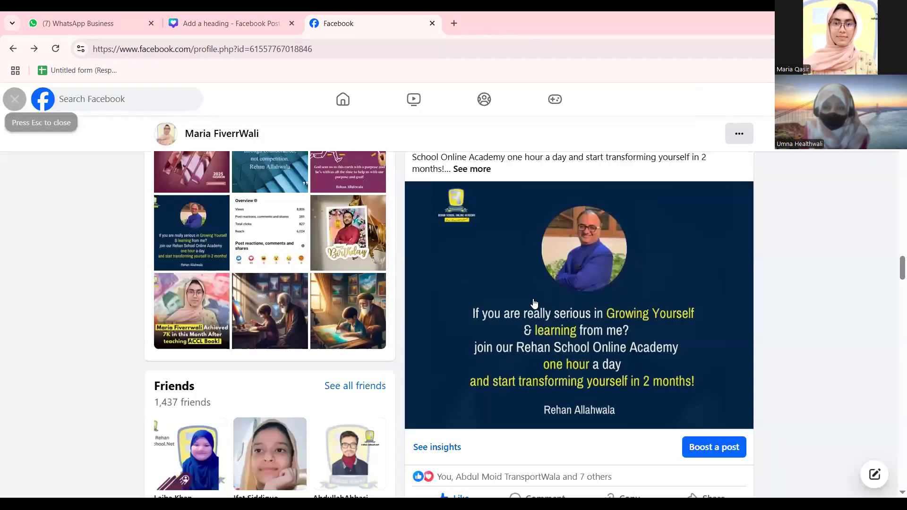
{"action": "scroll", "coordinate": [630, 324], "scroll_direction": "down", "scroll_amount": 5}
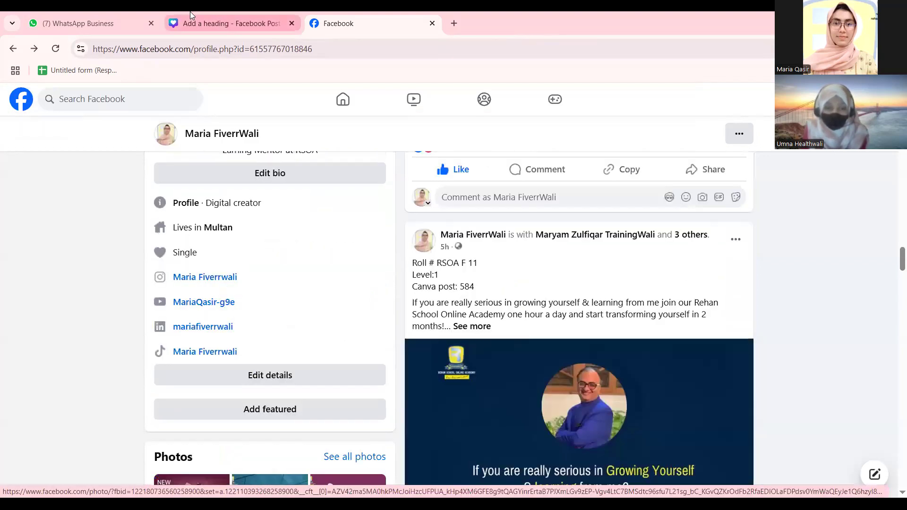
{"action": "left_click", "coordinate": [218, 21]}
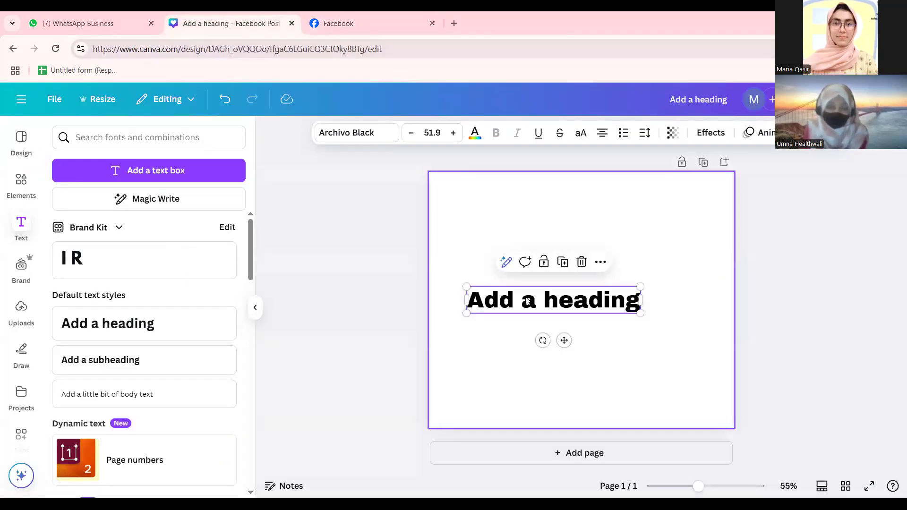
Change the heading font from Archivo Black to DM Sans and resize it to about 46.5.
{"action": "left_click_drag", "start_coordinate": [466, 287], "coordinate": [537, 297]}
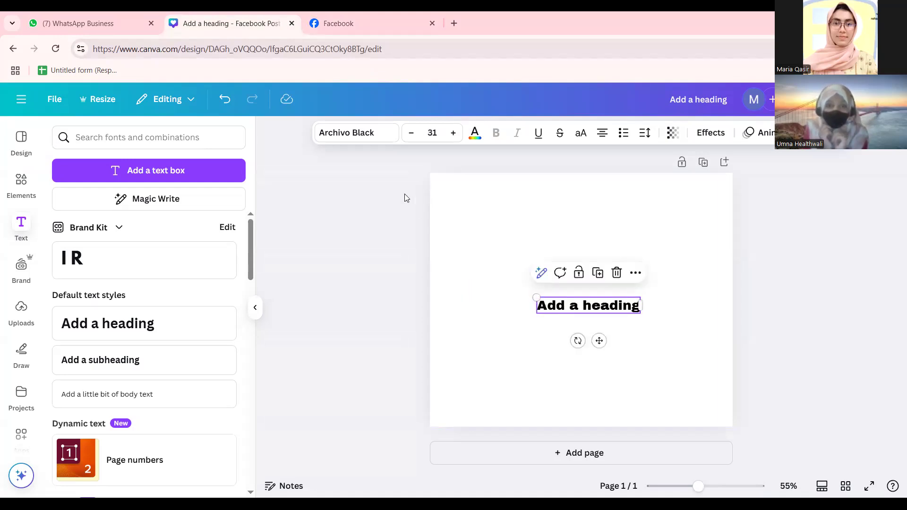
{"action": "left_click", "coordinate": [347, 133]}
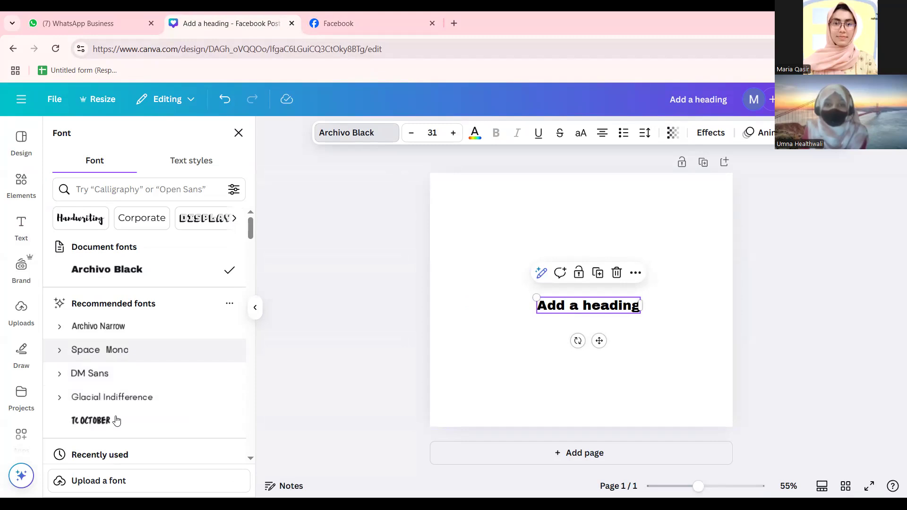
{"action": "left_click", "coordinate": [123, 379]}
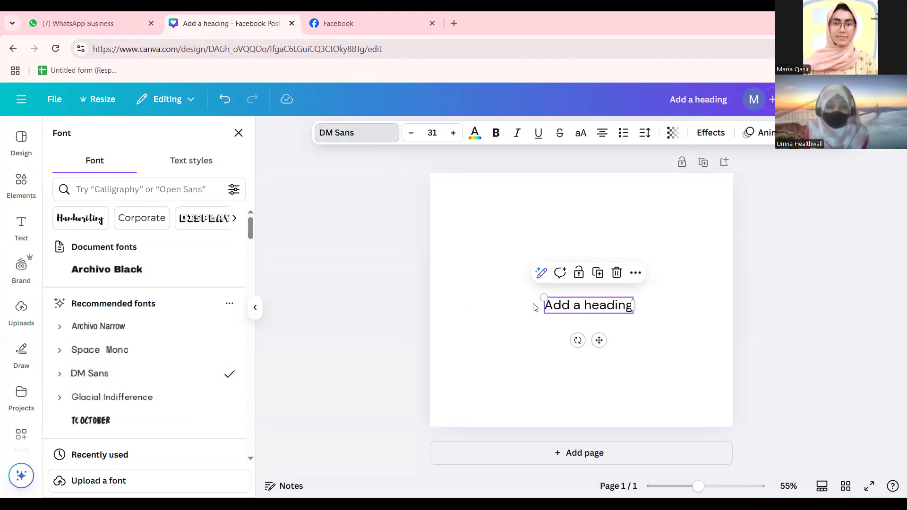
{"action": "left_click_drag", "start_coordinate": [516, 293], "coordinate": [499, 281]}
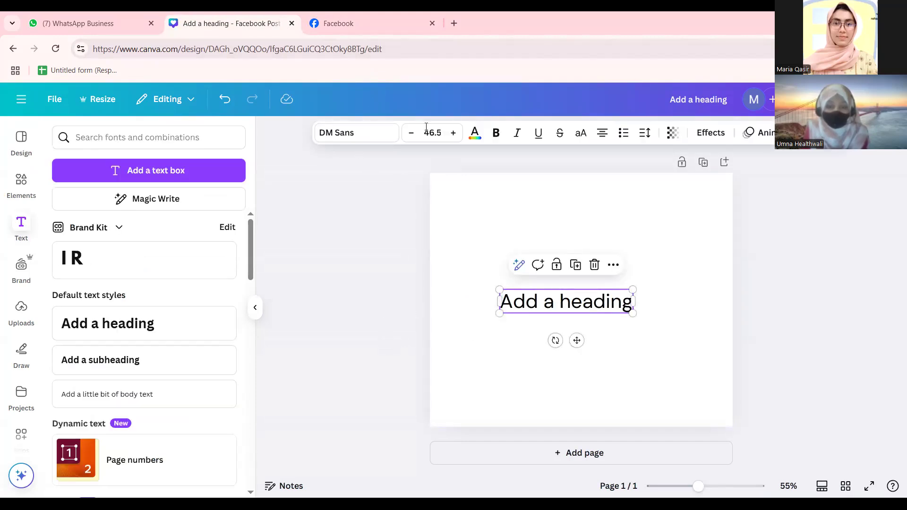
Fine-tune the heading size, trying 52.5, 48.5 and 21.1, and centre it on the page.
{"action": "left_click", "coordinate": [475, 133]}
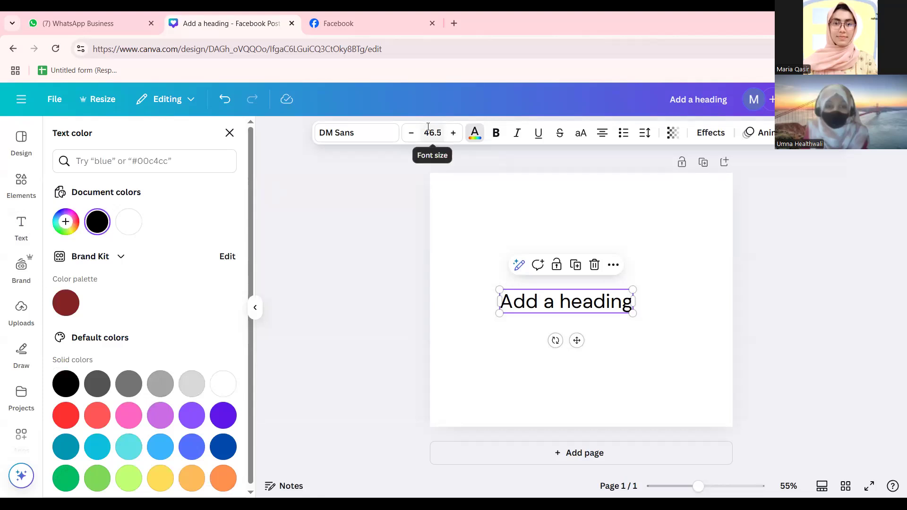
{"action": "left_click", "coordinate": [452, 134]}
{"action": "left_click", "coordinate": [452, 134]}
{"action": "left_click", "coordinate": [452, 134]}
{"action": "left_click", "coordinate": [452, 134]}
{"action": "left_click", "coordinate": [452, 134]}
{"action": "left_click", "coordinate": [451, 136]}
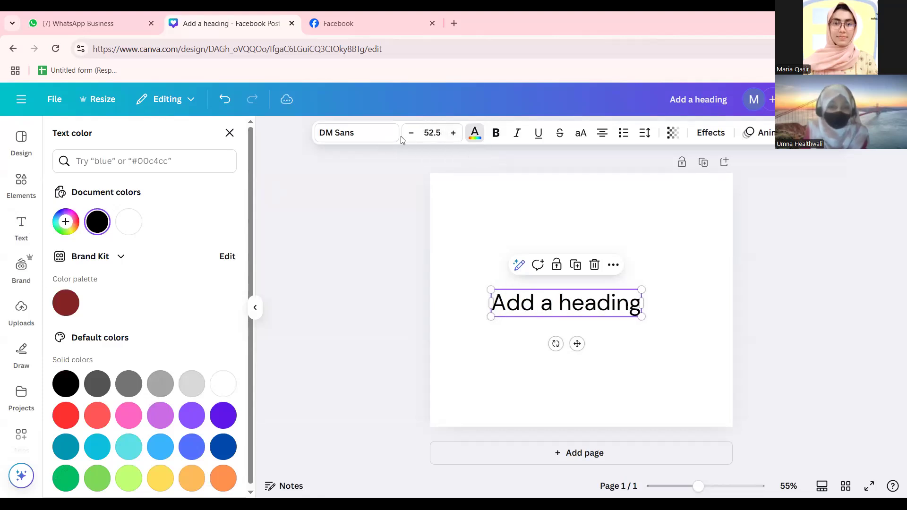
{"action": "left_click", "coordinate": [411, 135]}
{"action": "left_click", "coordinate": [411, 135]}
{"action": "left_click", "coordinate": [411, 134]}
{"action": "left_click", "coordinate": [411, 134]}
{"action": "left_click_drag", "start_coordinate": [496, 290], "coordinate": [575, 303]}
{"action": "left_click_drag", "start_coordinate": [532, 280], "coordinate": [637, 315]}
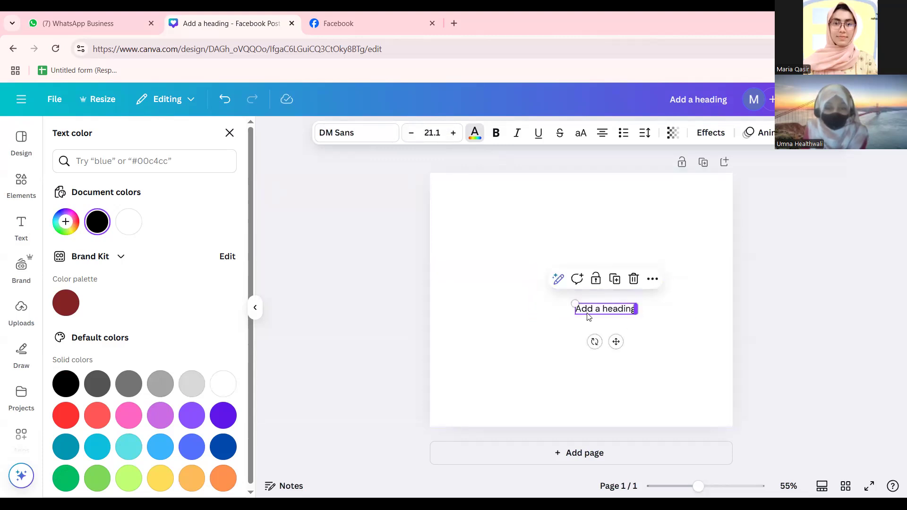
{"action": "mouse_move", "coordinate": [573, 303]}
{"action": "left_mouse_down"}
{"action": "mouse_move", "coordinate": [492, 300]}
{"action": "mouse_move", "coordinate": [496, 290]}
{"action": "mouse_move", "coordinate": [590, 314]}
{"action": "mouse_move", "coordinate": [576, 314]}
{"action": "left_mouse_up"}
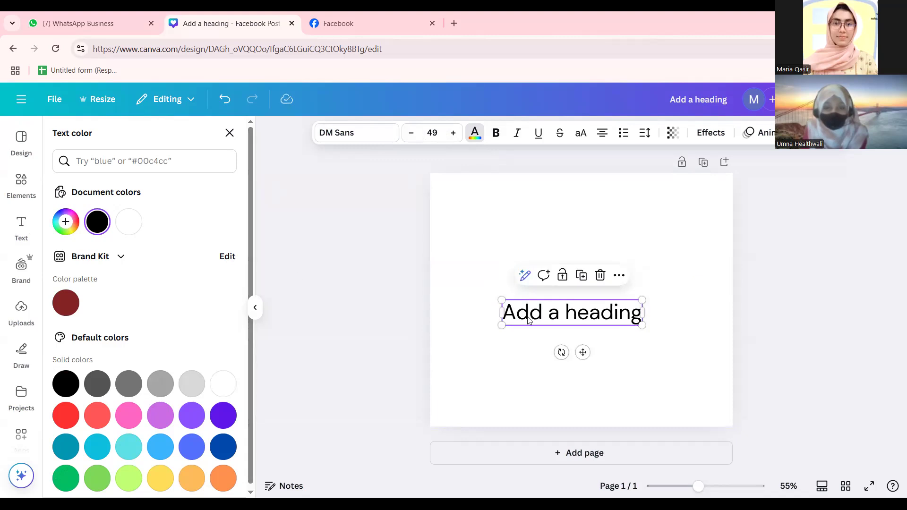
Right-align the heading and move it up to just above the page's centre.
{"action": "left_click", "coordinate": [230, 134]}
{"action": "left_click", "coordinate": [593, 329]}
{"action": "left_click", "coordinate": [563, 326]}
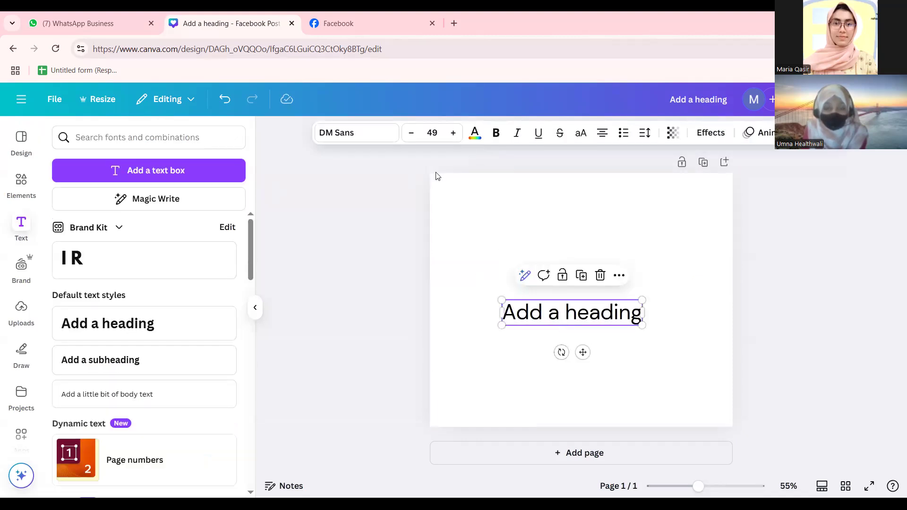
{"action": "left_click", "coordinate": [601, 136]}
{"action": "left_click", "coordinate": [601, 136]}
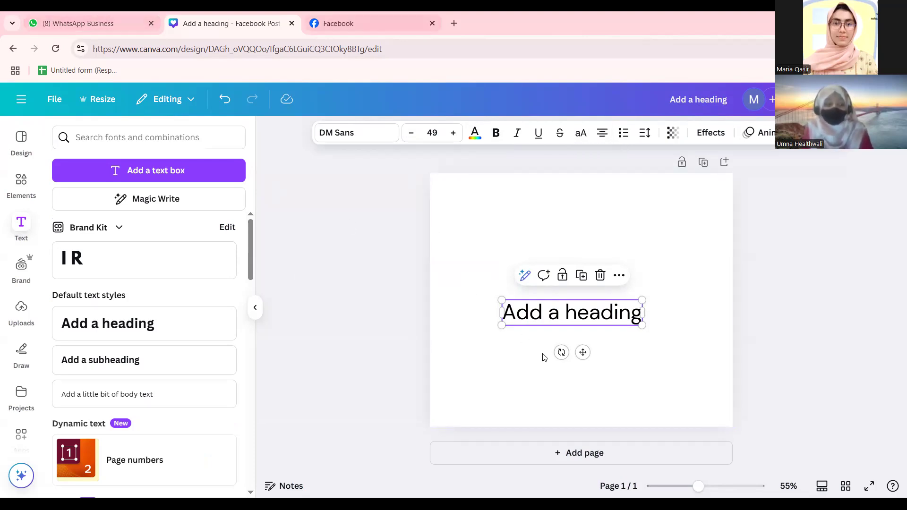
{"action": "left_click_drag", "start_coordinate": [588, 313], "coordinate": [580, 267]}
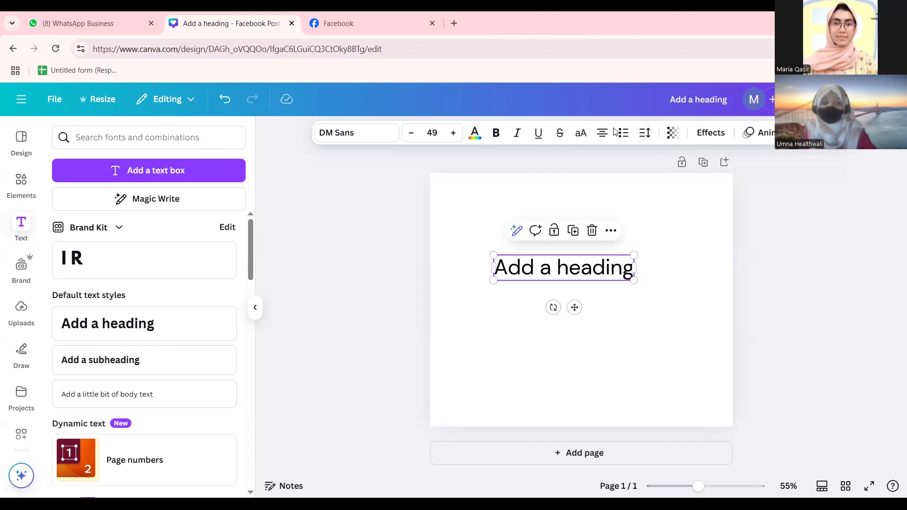
Paste a second line 'Add a headingAdd a heading' into the DM Sans 49 heading and left-align both lines.
{"action": "left_click", "coordinate": [616, 269], "text": "ctrl"}
{"action": "left_click", "coordinate": [616, 268], "text": "ctrl"}
{"action": "left_click", "coordinate": [616, 268], "text": "ctrl"}
{"action": "left_click", "coordinate": [616, 268], "text": "ctrl"}
{"action": "double_click", "coordinate": [616, 269]}
{"action": "left_click", "coordinate": [576, 267]}
{"action": "double_click", "coordinate": [575, 268]}
{"action": "left_click", "coordinate": [575, 267]}
{"action": "key", "text": "ctrl+c"}
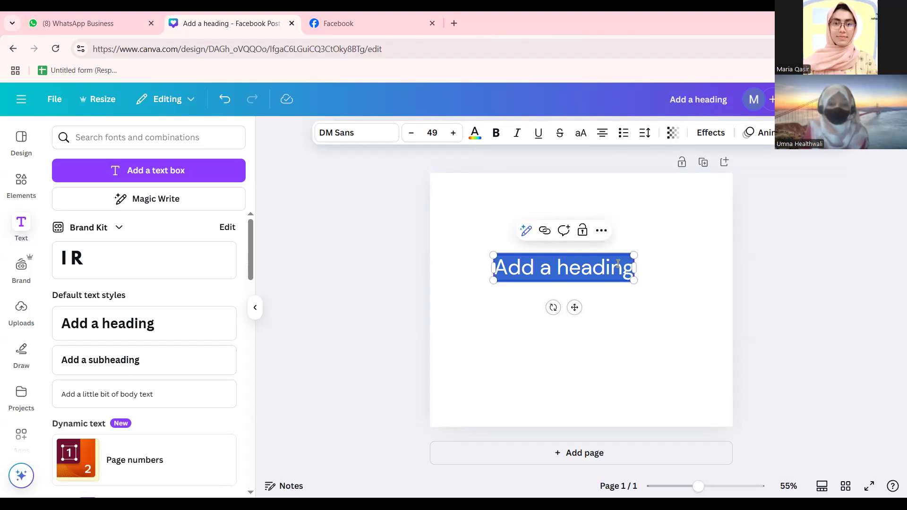
{"action": "left_click", "coordinate": [617, 264]}
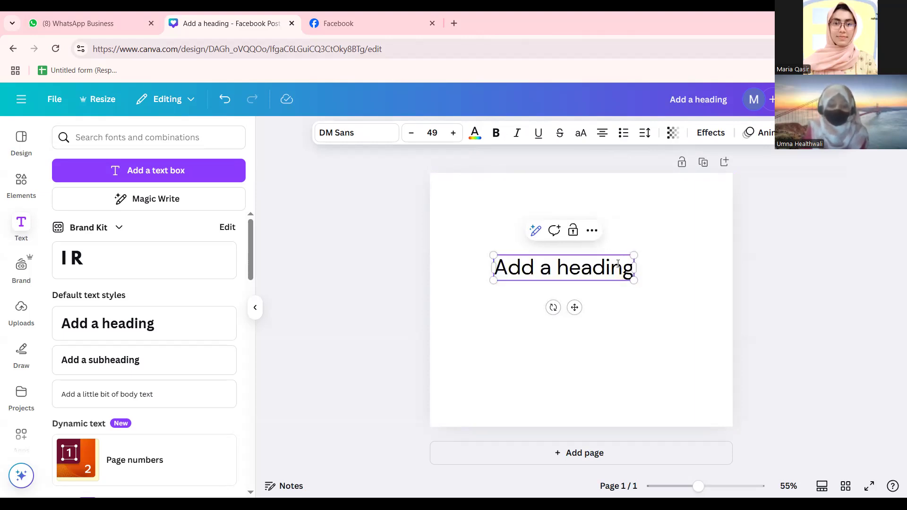
{"action": "key", "text": "Return"}
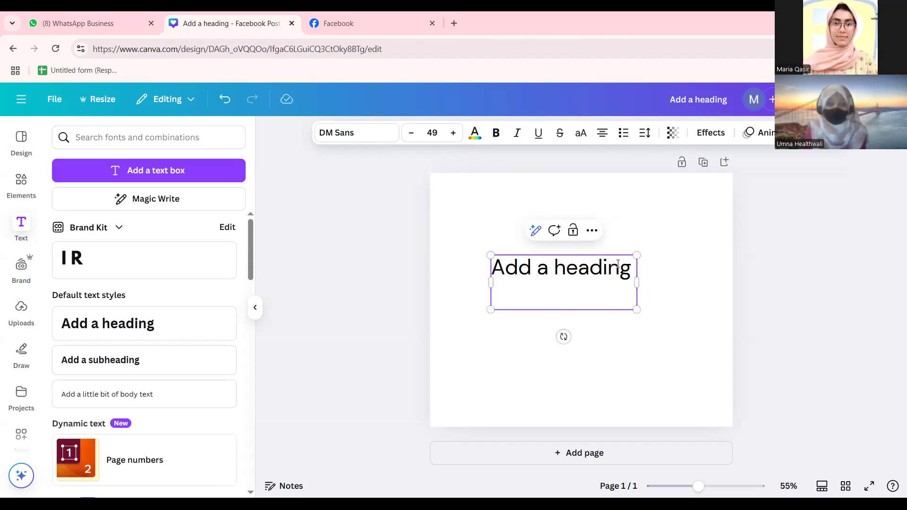
{"action": "key", "text": "ctrl+v"}
{"action": "key", "text": "ctrl+v"}
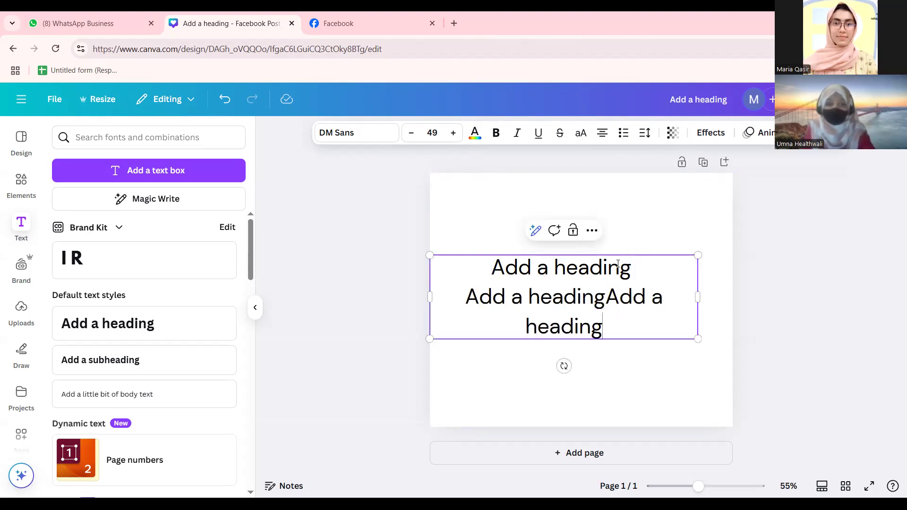
{"action": "left_click", "coordinate": [309, 325]}
{"action": "left_click", "coordinate": [509, 301]}
{"action": "left_click", "coordinate": [600, 133]}
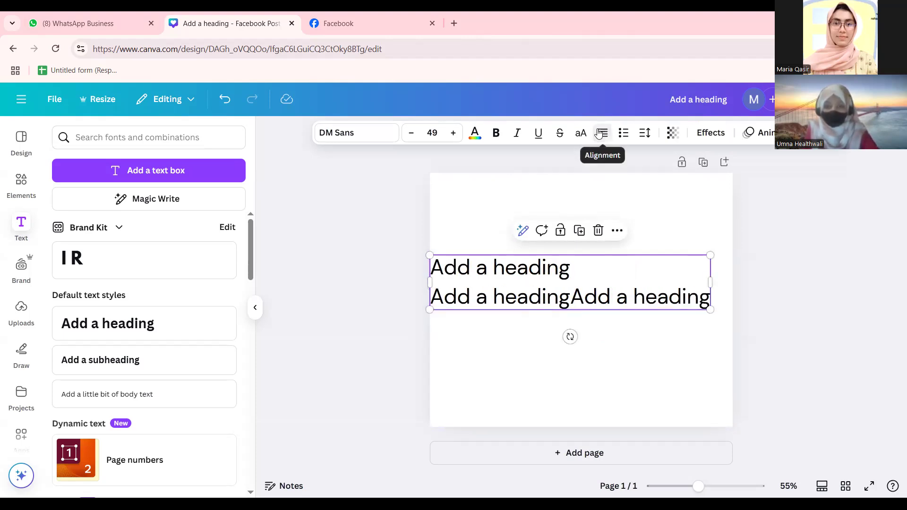
Right-align the heading and narrow its text box so the lines wrap.
{"action": "left_click", "coordinate": [599, 134]}
{"action": "left_click", "coordinate": [599, 134]}
{"action": "left_click", "coordinate": [599, 133]}
{"action": "left_click", "coordinate": [599, 133]}
{"action": "left_click", "coordinate": [599, 133]}
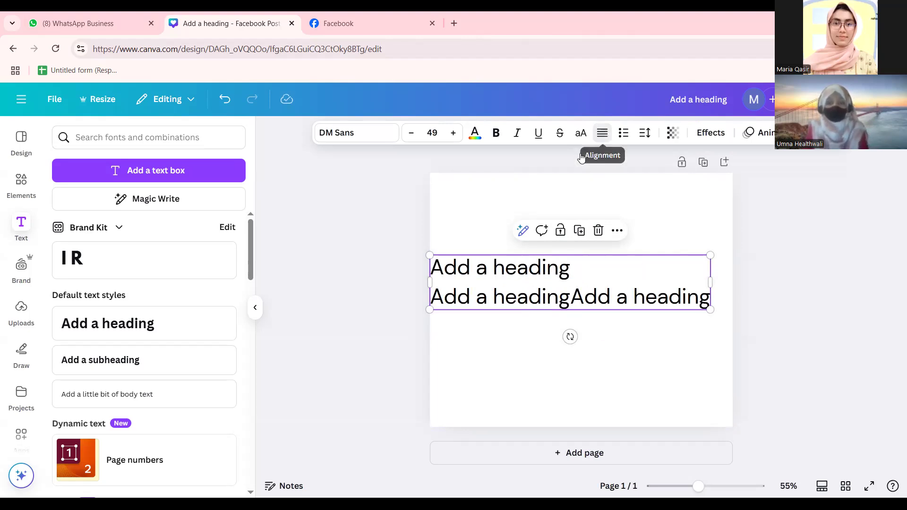
{"action": "left_click", "coordinate": [599, 133]}
{"action": "left_click_drag", "start_coordinate": [424, 282], "coordinate": [535, 285]}
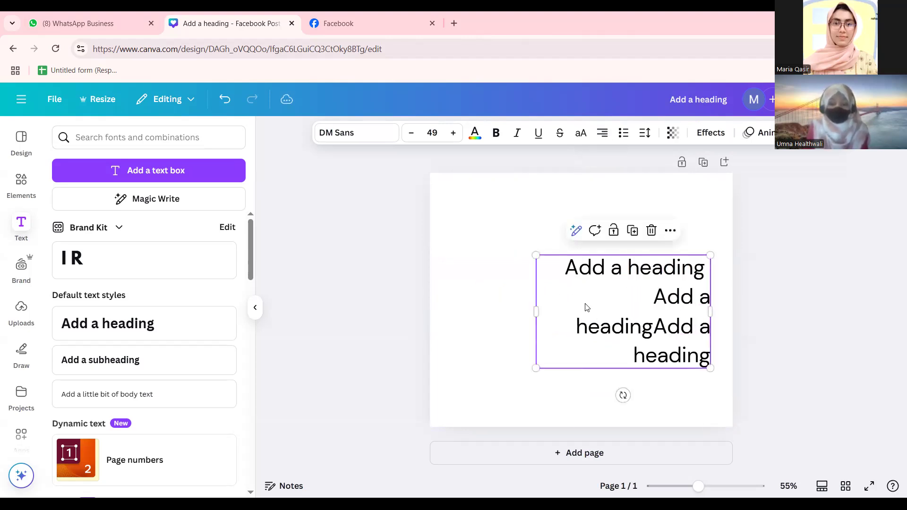
Turn the heading lines into a left-aligned list, trying numbered and bulleted styles.
{"action": "left_click", "coordinate": [625, 139]}
{"action": "left_click", "coordinate": [625, 139]}
{"action": "left_click", "coordinate": [626, 139]}
{"action": "left_click", "coordinate": [625, 139]}
{"action": "left_click", "coordinate": [625, 139]}
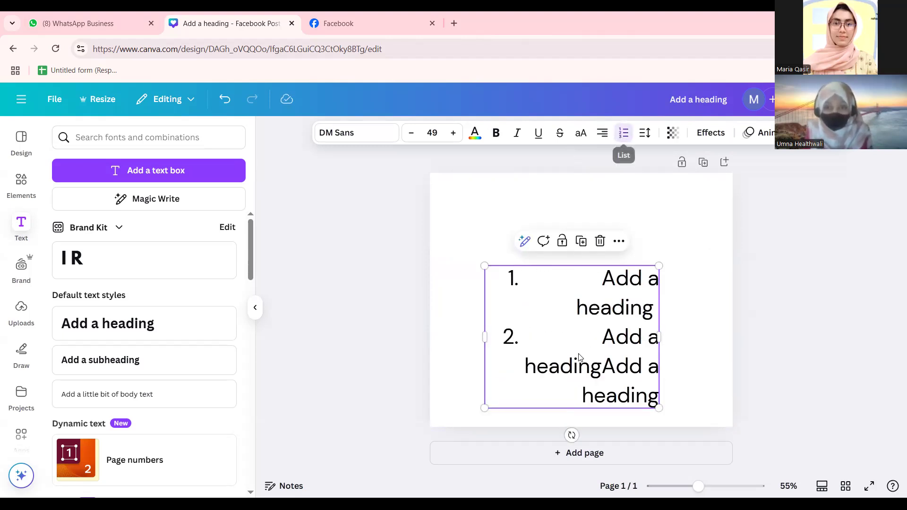
{"action": "left_click", "coordinate": [608, 132]}
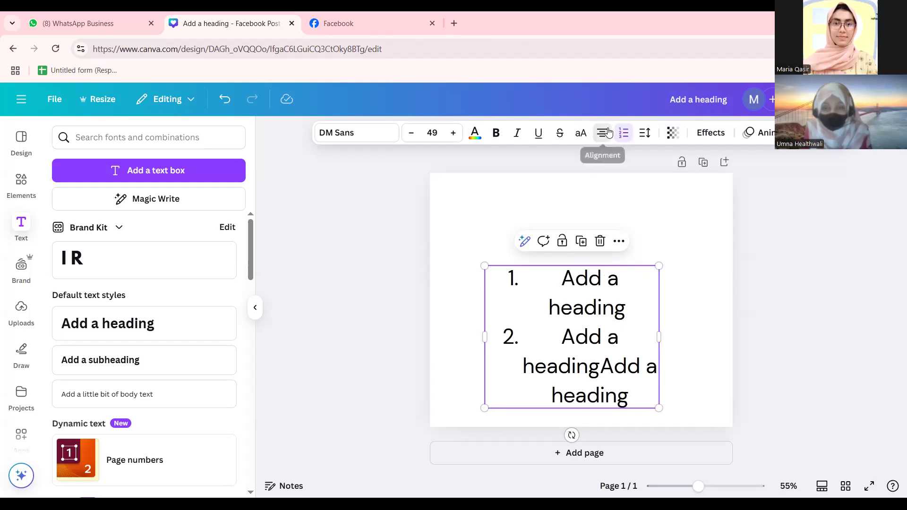
{"action": "left_click", "coordinate": [608, 132]}
{"action": "left_click", "coordinate": [331, 317]}
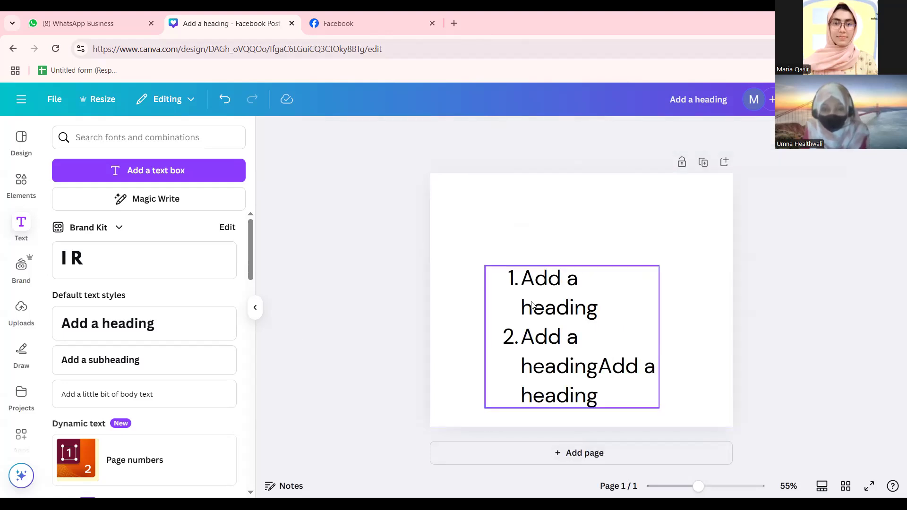
{"action": "left_click", "coordinate": [519, 288]}
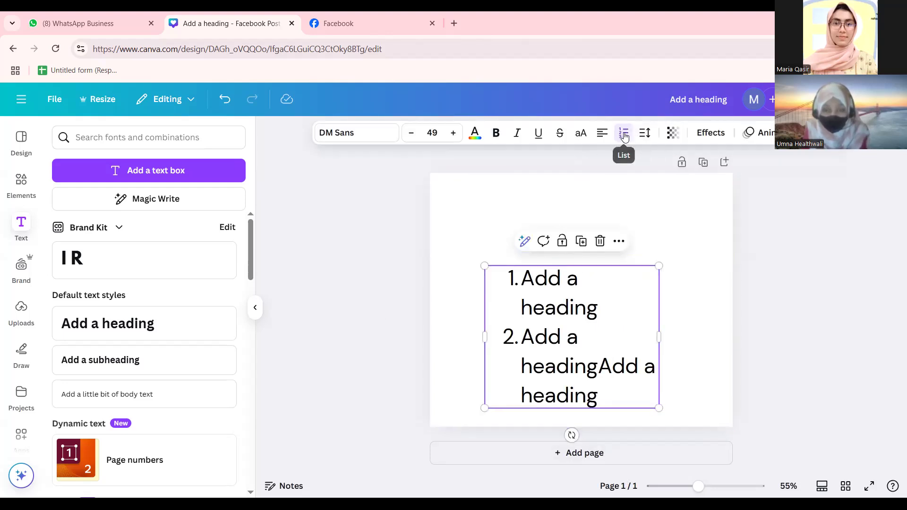
{"action": "left_click", "coordinate": [623, 133]}
{"action": "left_click", "coordinate": [623, 135]}
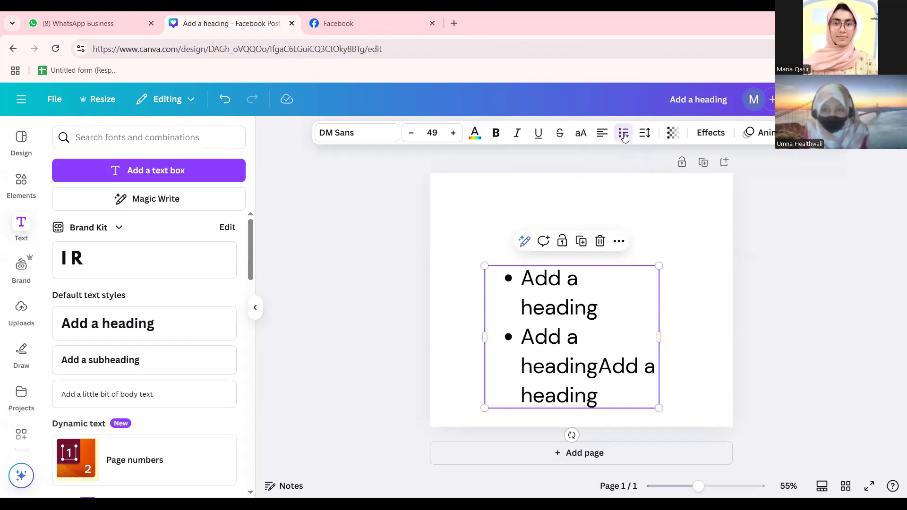
Scale the list down to size 35.3 and move it into the lower left of the page.
{"action": "left_click", "coordinate": [415, 316]}
{"action": "left_click", "coordinate": [502, 368]}
{"action": "left_click_drag", "start_coordinate": [485, 409], "coordinate": [534, 369]}
{"action": "left_click_drag", "start_coordinate": [575, 313], "coordinate": [528, 341]}
{"action": "left_click_drag", "start_coordinate": [613, 350], "coordinate": [699, 353]}
{"action": "left_click_drag", "start_coordinate": [526, 326], "coordinate": [494, 362]}
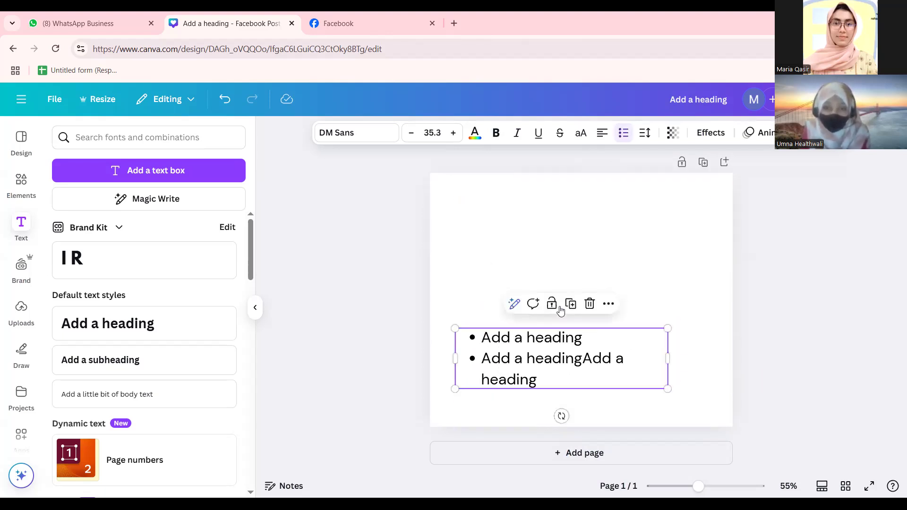
Cycle through the list styles to settle on a numbered list.
{"action": "left_click", "coordinate": [623, 138]}
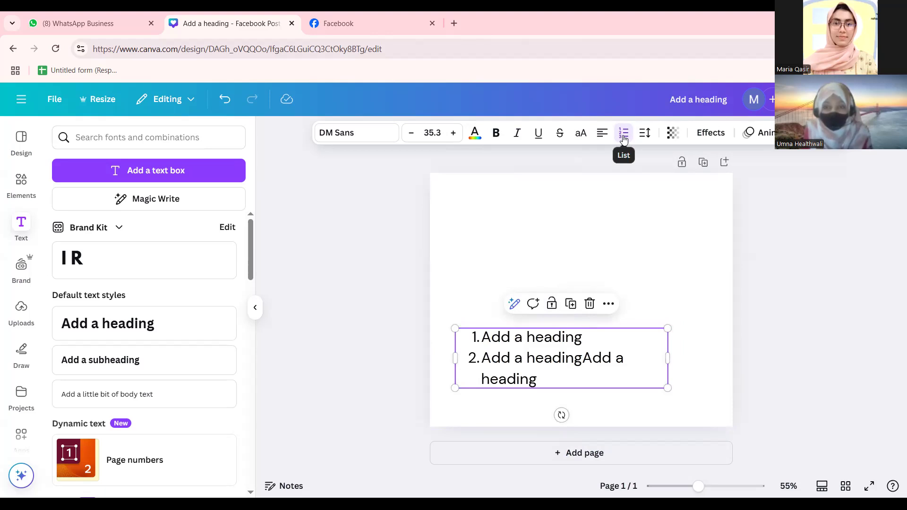
{"action": "left_click", "coordinate": [623, 137]}
{"action": "left_click", "coordinate": [623, 138]}
{"action": "left_click", "coordinate": [623, 138]}
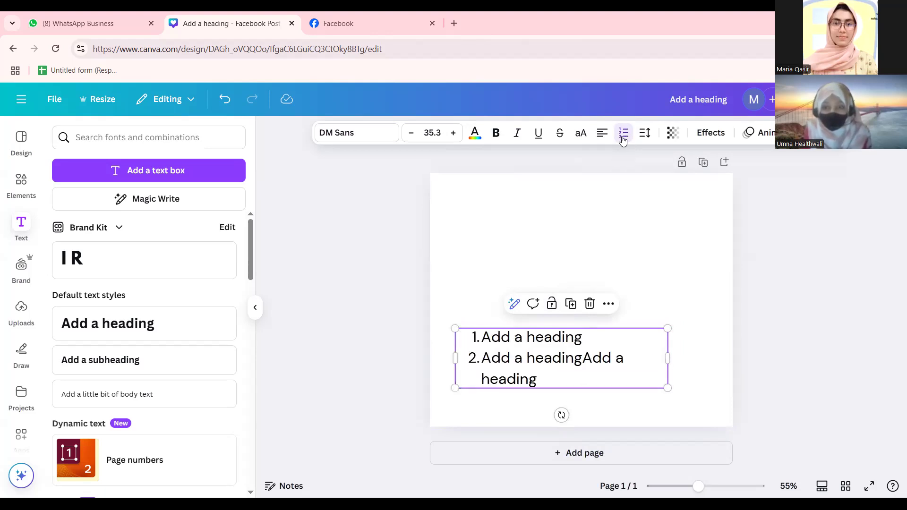
{"action": "left_click", "coordinate": [623, 138]}
{"action": "left_click", "coordinate": [624, 138]}
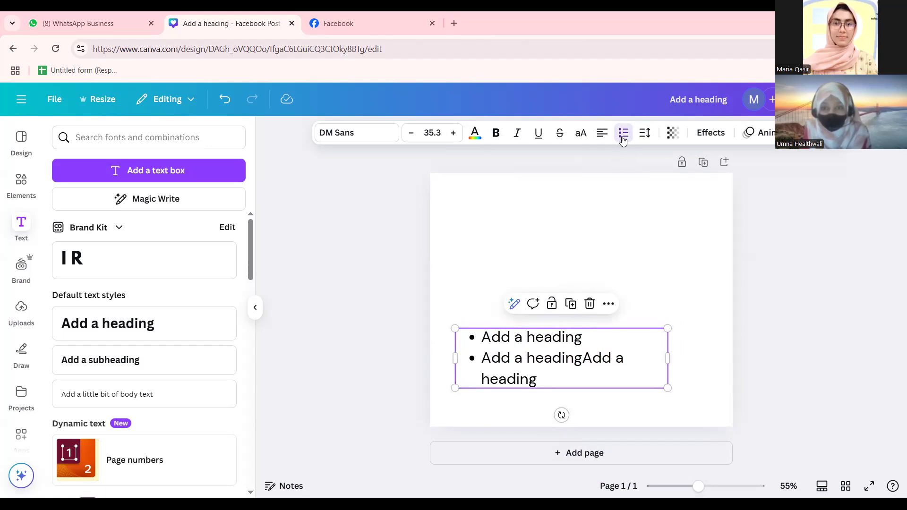
{"action": "left_click", "coordinate": [624, 138]}
{"action": "left_click", "coordinate": [644, 135]}
Set letter spacing to 68 and line spacing to 1.65, then move the list slightly up.
{"action": "mouse_move", "coordinate": [610, 186]}
{"action": "left_mouse_down"}
{"action": "mouse_move", "coordinate": [644, 183]}
{"action": "mouse_move", "coordinate": [609, 184]}
{"action": "left_mouse_up"}
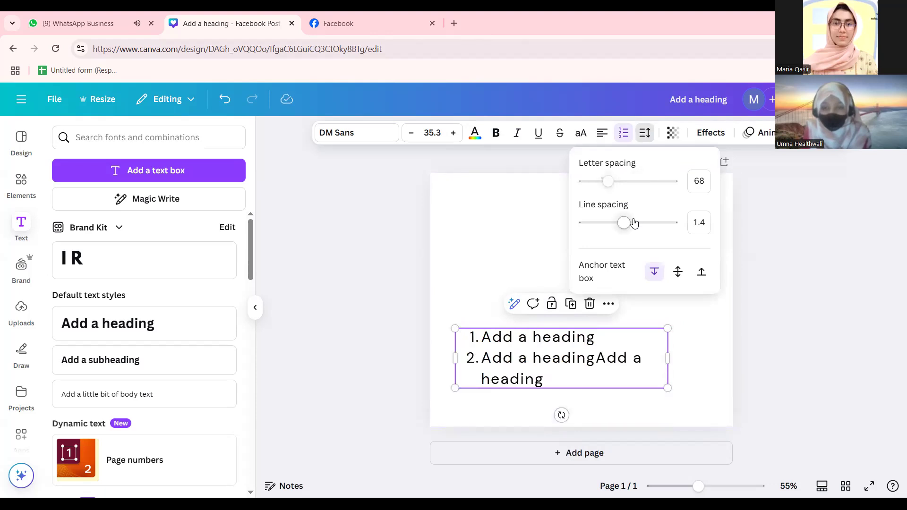
{"action": "left_click_drag", "start_coordinate": [672, 226], "coordinate": [636, 234]}
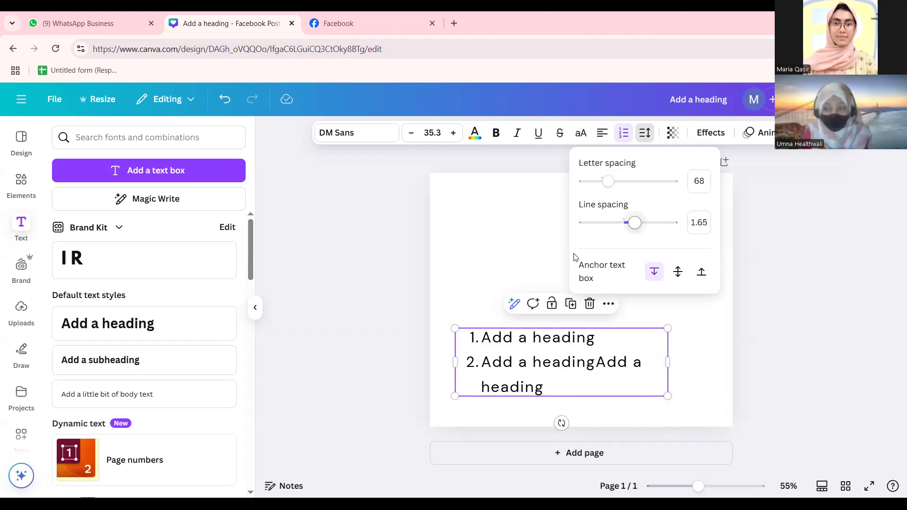
{"action": "left_click_drag", "start_coordinate": [537, 384], "coordinate": [548, 328]}
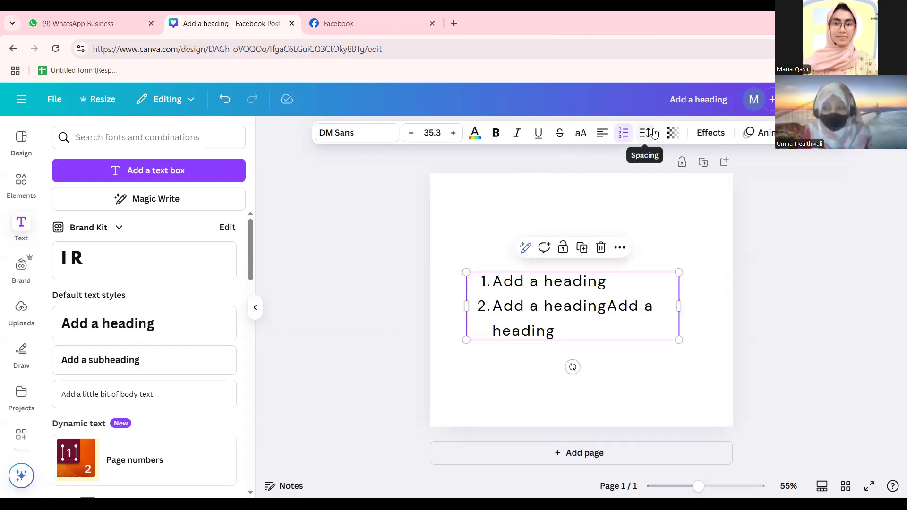
Test the list's transparency and leave it at full 100 opacity.
{"action": "left_click", "coordinate": [673, 133]}
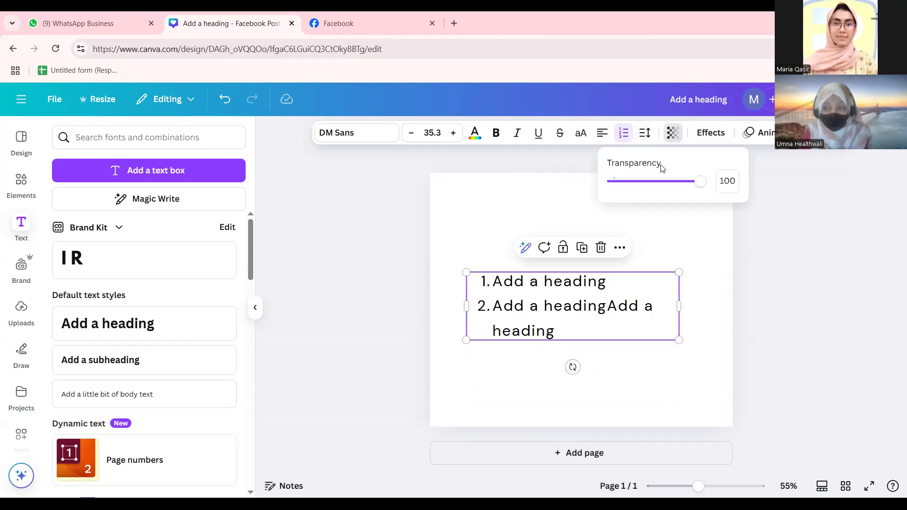
{"action": "left_click_drag", "start_coordinate": [686, 184], "coordinate": [534, 182]}
{"action": "left_click_drag", "start_coordinate": [615, 186], "coordinate": [786, 182]}
{"action": "left_click", "coordinate": [562, 217]}
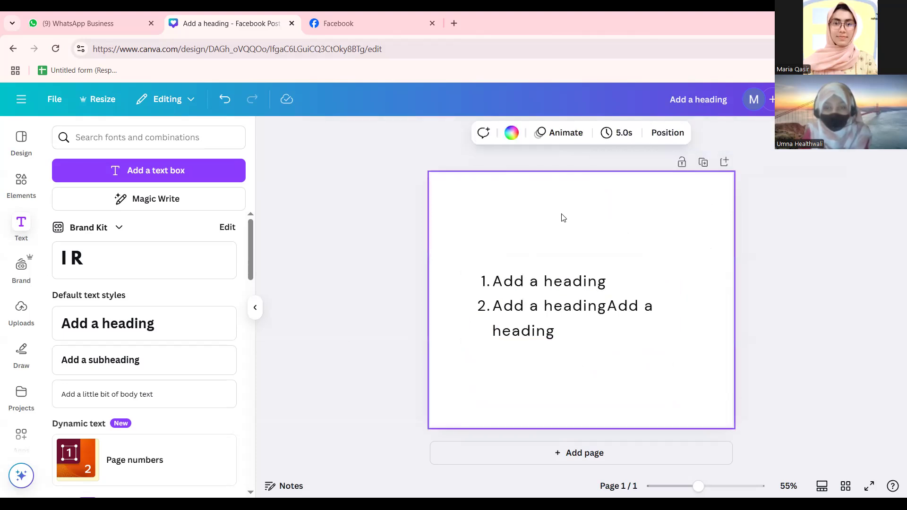
{"action": "left_click", "coordinate": [545, 333]}
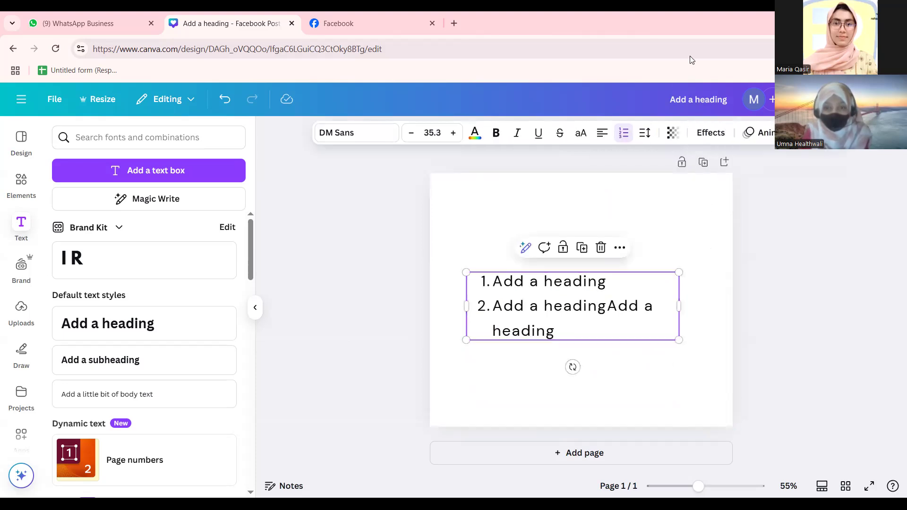
{"action": "left_click", "coordinate": [668, 141]}
{"action": "left_click_drag", "start_coordinate": [701, 182], "coordinate": [594, 186]}
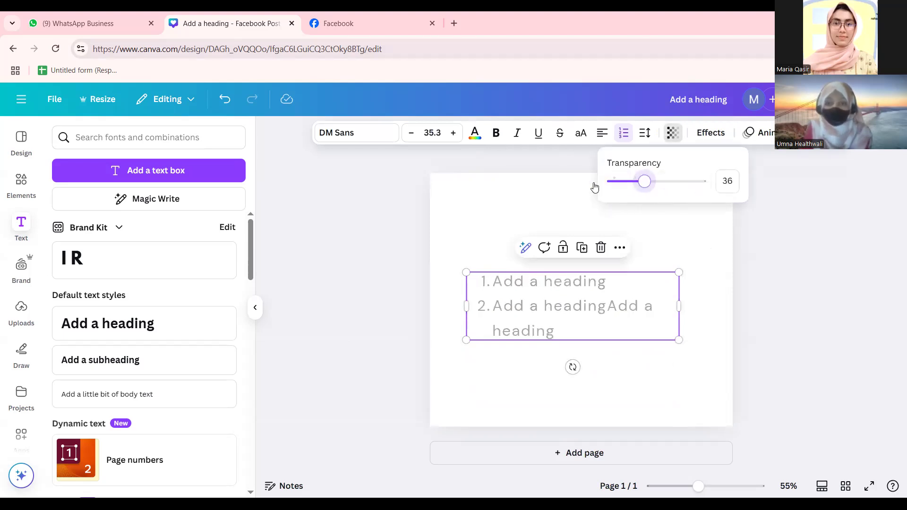
{"action": "left_click_drag", "start_coordinate": [735, 193], "coordinate": [880, 194]}
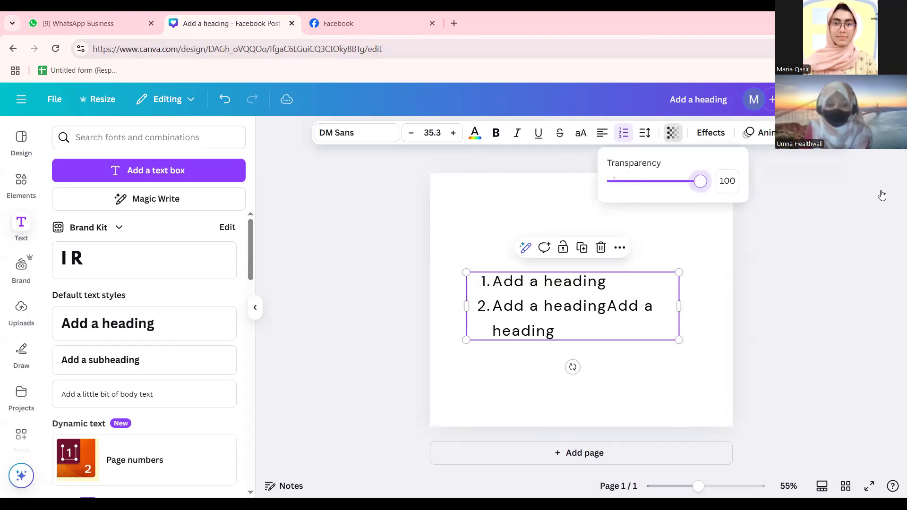
{"action": "left_click", "coordinate": [710, 135]}
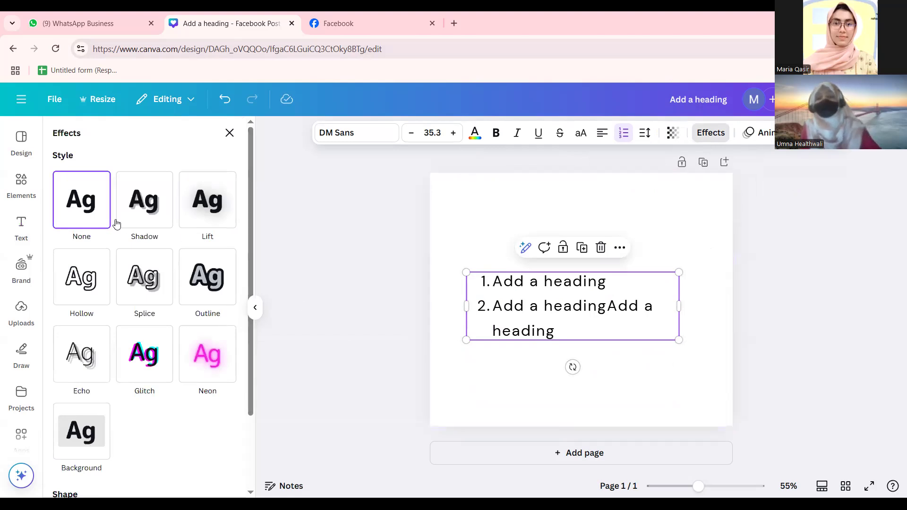
Preview the Shadow, Lift, Hollow, Splice, Outline, Echo and Neon text effects on the list.
{"action": "left_click", "coordinate": [151, 213]}
{"action": "left_click", "coordinate": [198, 220]}
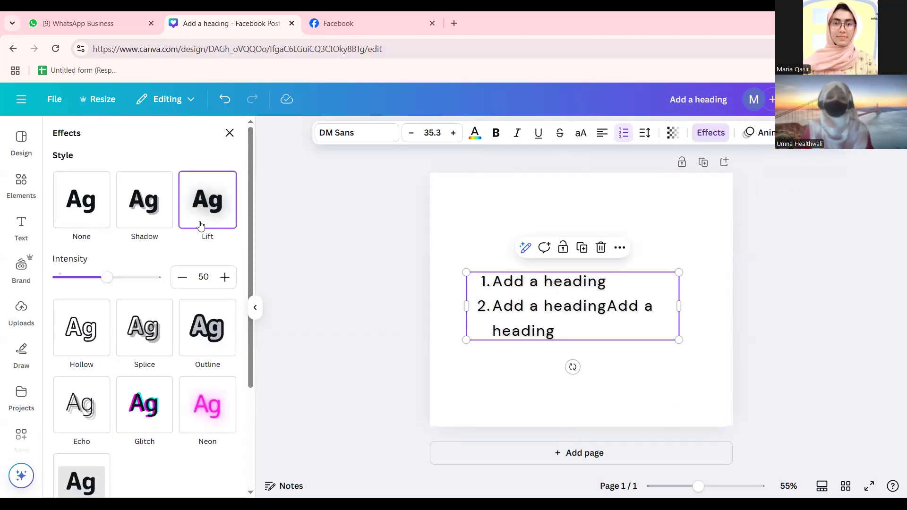
{"action": "left_click", "coordinate": [81, 327]}
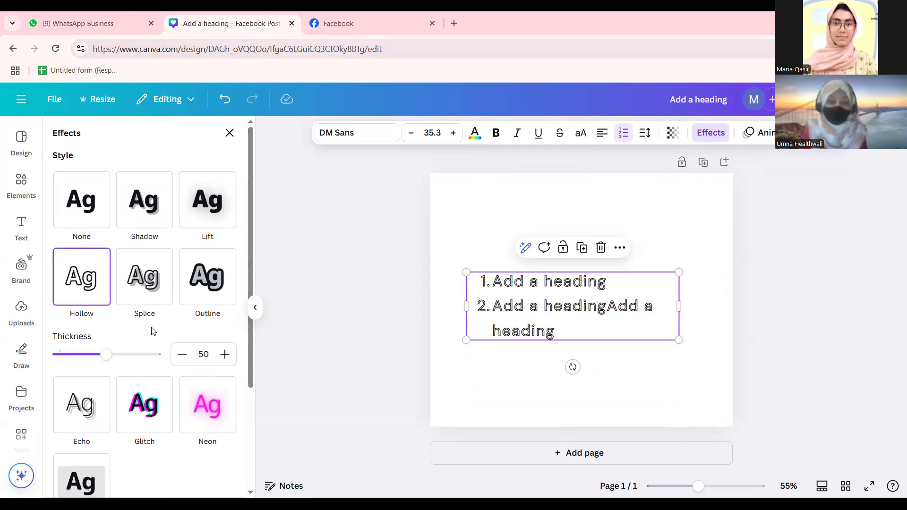
{"action": "left_click", "coordinate": [147, 275]}
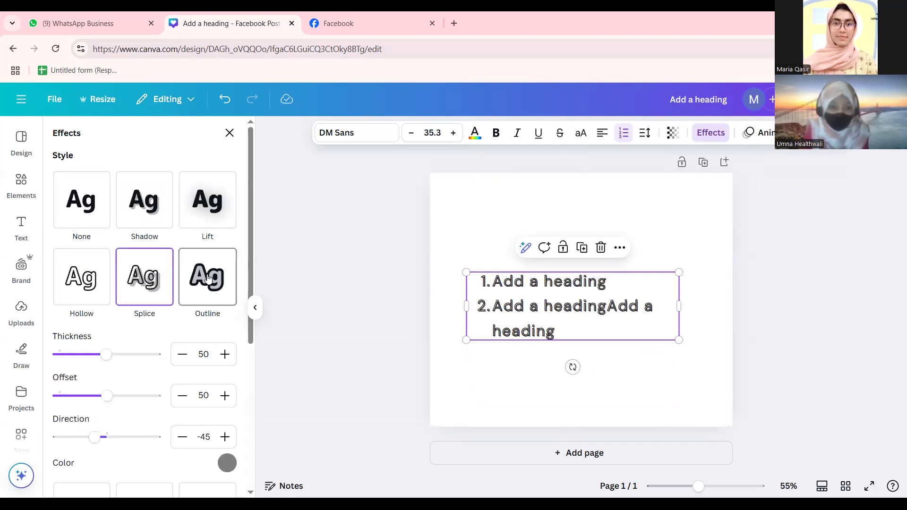
{"action": "left_click", "coordinate": [201, 281]}
{"action": "left_click", "coordinate": [71, 442]}
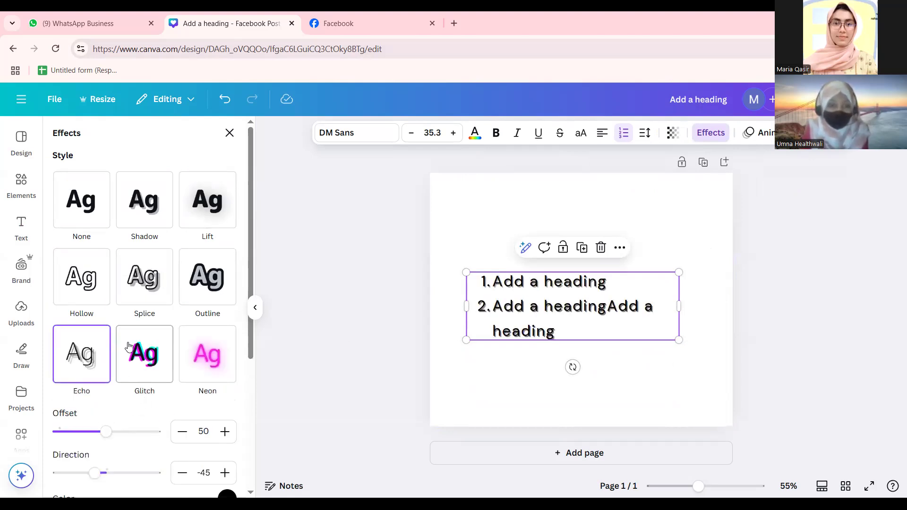
{"action": "left_click", "coordinate": [181, 357]}
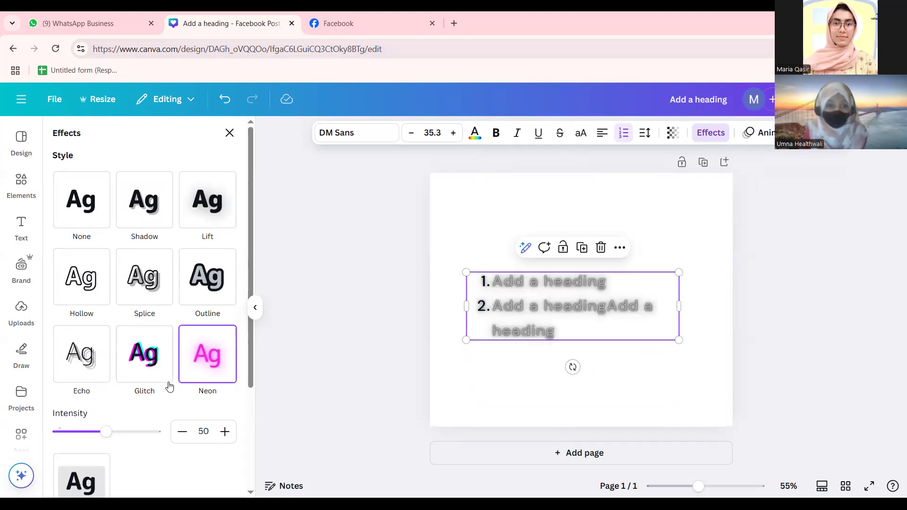
{"action": "scroll", "coordinate": [142, 383], "scroll_direction": "down", "scroll_amount": 3}
Apply the Background effect in pink after trying black and maroon.
{"action": "left_click", "coordinate": [71, 321]}
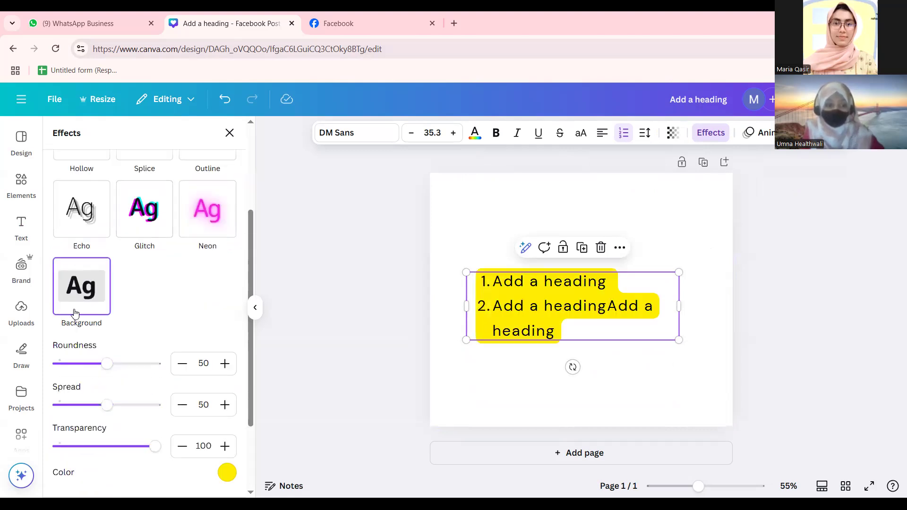
{"action": "left_click", "coordinate": [227, 473]}
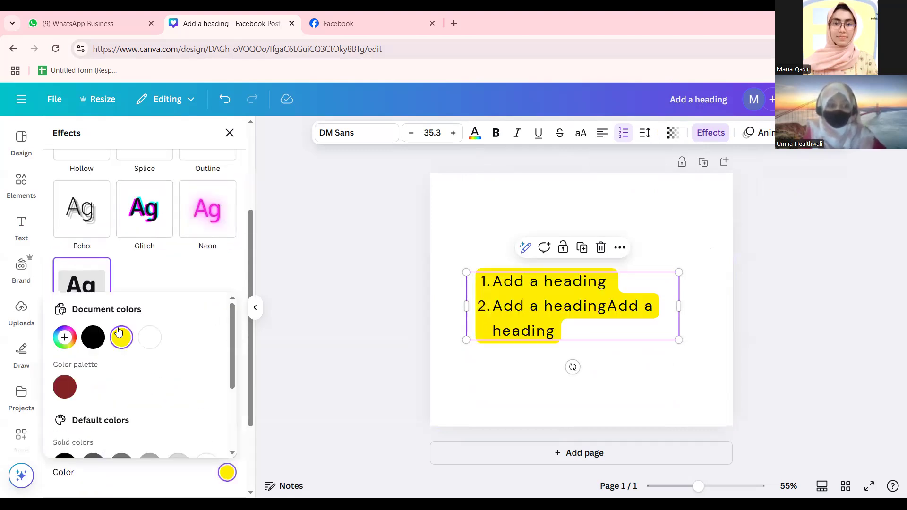
{"action": "left_click", "coordinate": [94, 337]}
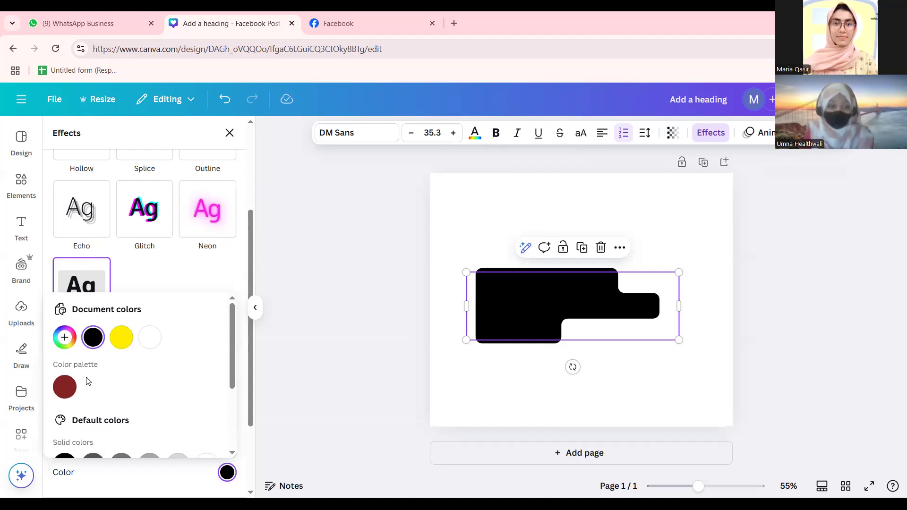
{"action": "left_click", "coordinate": [65, 386]}
{"action": "scroll", "coordinate": [146, 376], "scroll_direction": "down", "scroll_amount": 3}
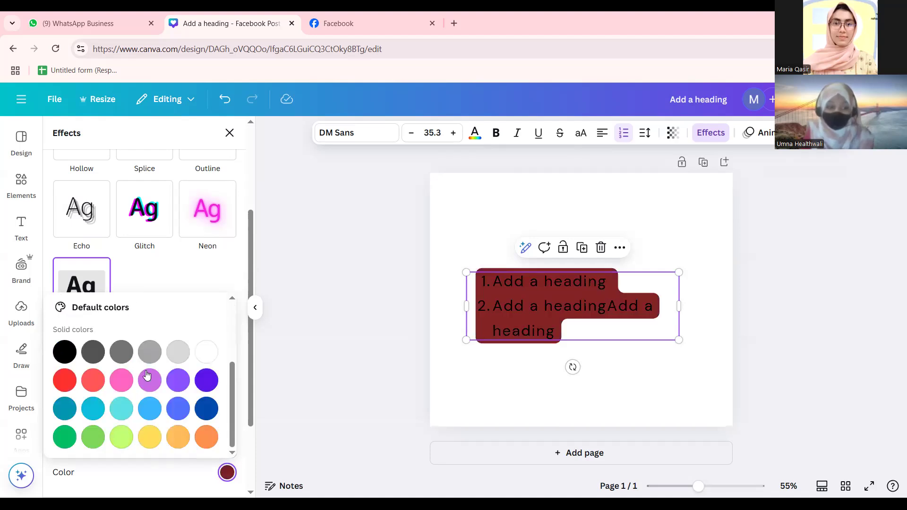
{"action": "left_click", "coordinate": [122, 381]}
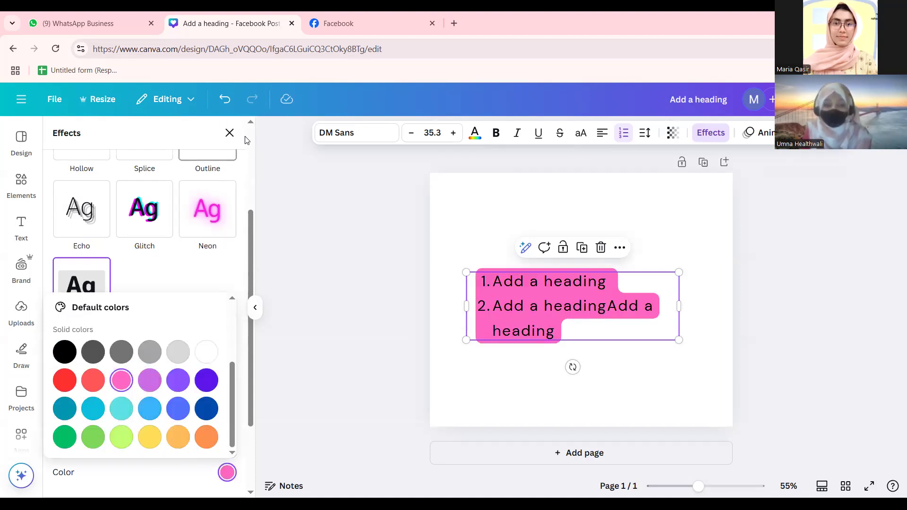
{"action": "left_click", "coordinate": [230, 132]}
{"action": "left_click", "coordinate": [310, 218]}
{"action": "left_click", "coordinate": [541, 278]}
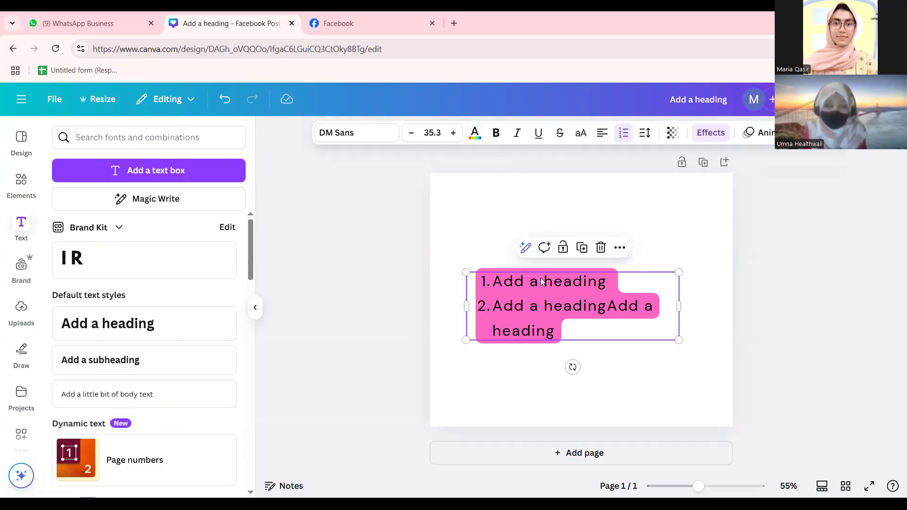
Give the list the Ascend entrance animation, word by word upward, after previewing Typewriter.
{"action": "left_click", "coordinate": [746, 136]}
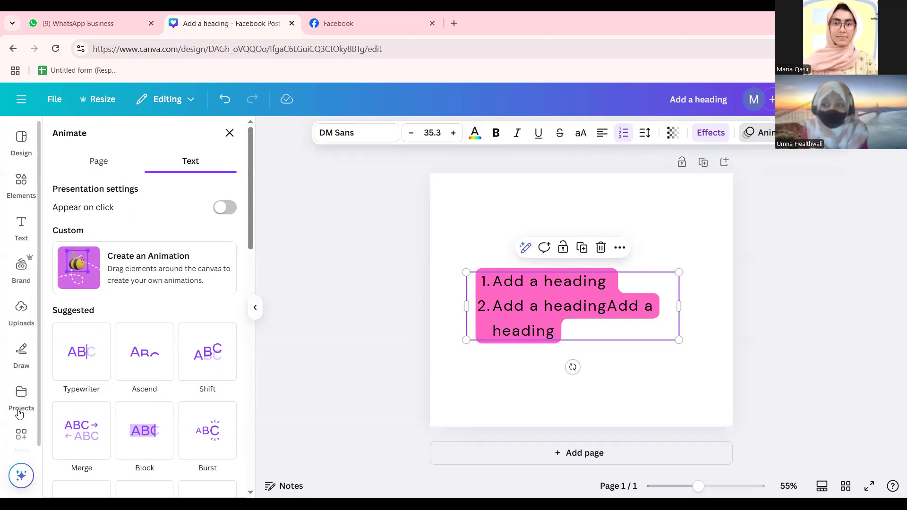
{"action": "left_click", "coordinate": [76, 359]}
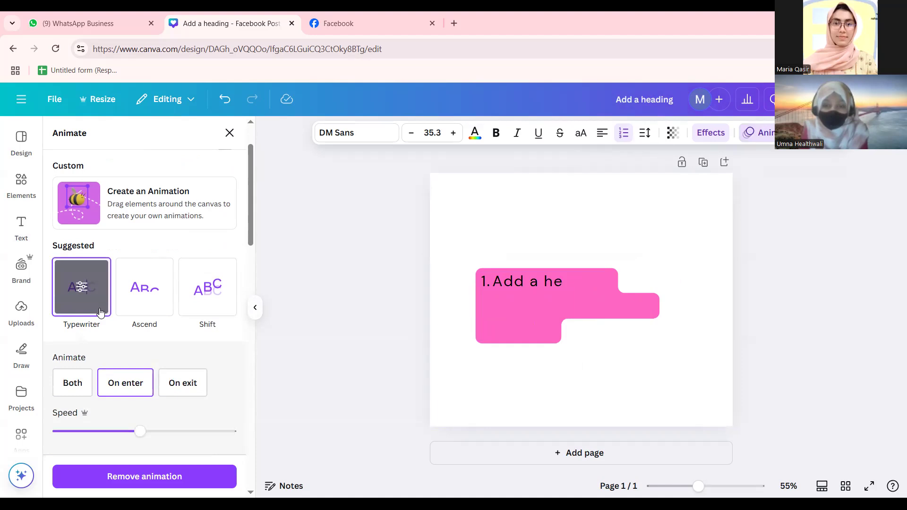
{"action": "left_click", "coordinate": [142, 307]}
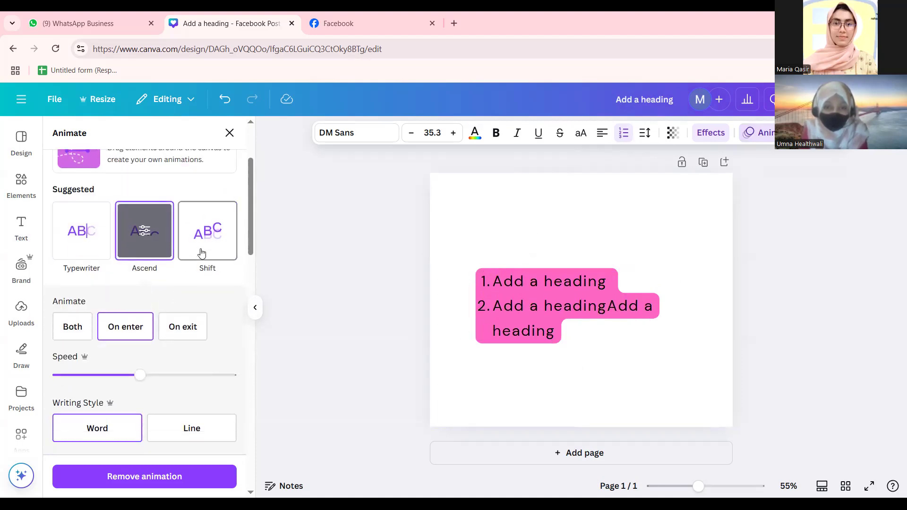
{"action": "scroll", "coordinate": [202, 254], "scroll_direction": "down", "scroll_amount": 3}
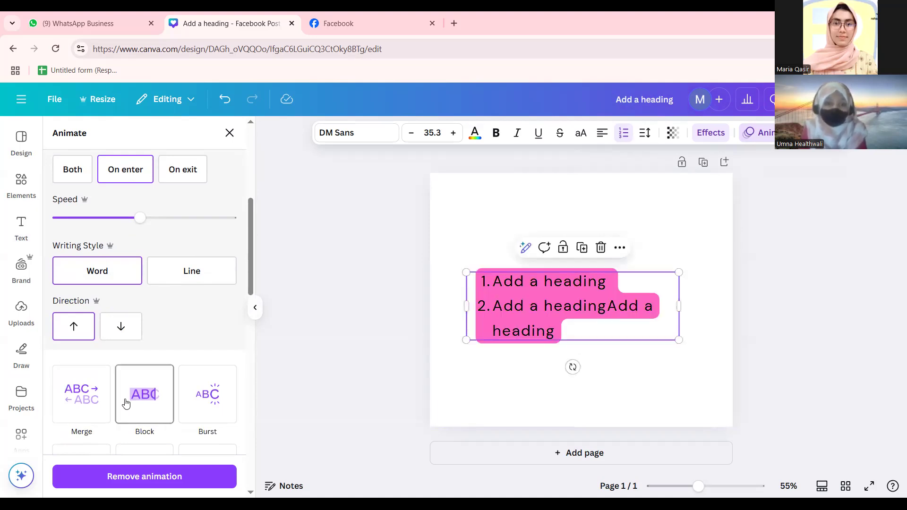
{"action": "scroll", "coordinate": [197, 403], "scroll_direction": "down", "scroll_amount": 3}
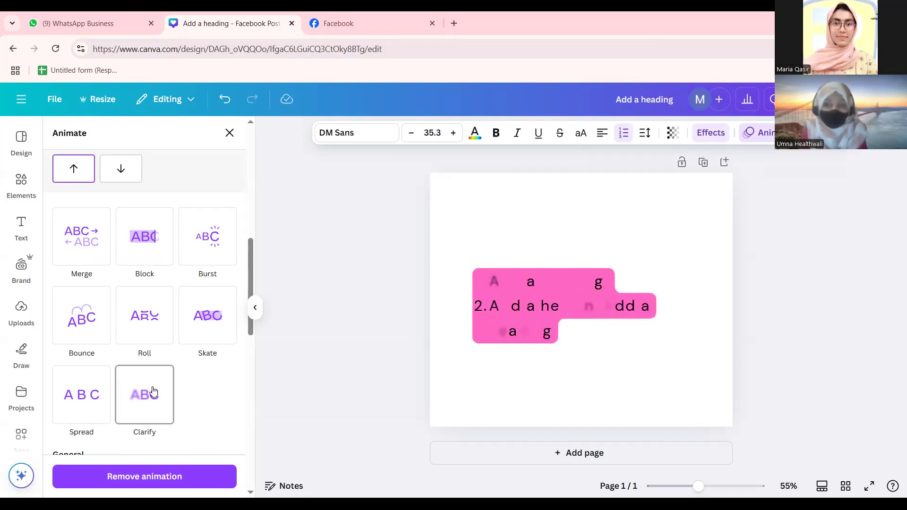
{"action": "scroll", "coordinate": [119, 295], "scroll_direction": "down", "scroll_amount": 10}
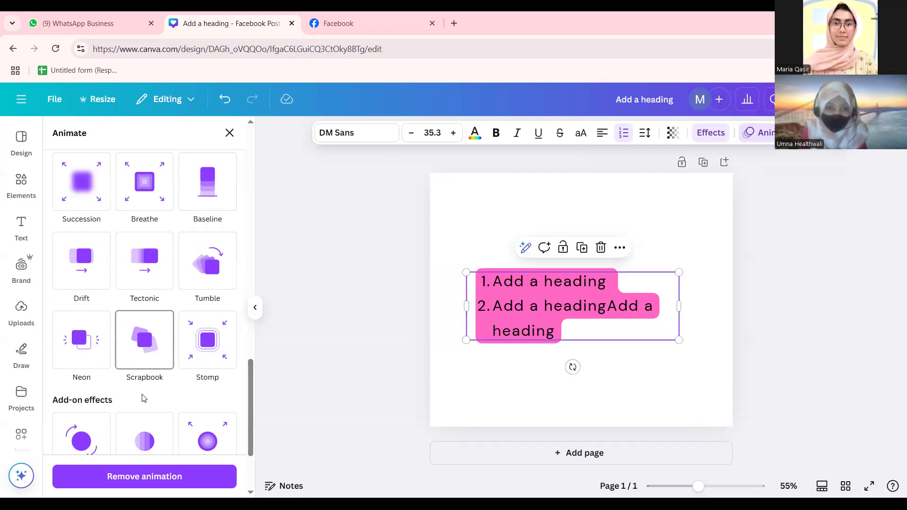
{"action": "scroll", "coordinate": [142, 397], "scroll_direction": "down", "scroll_amount": 3}
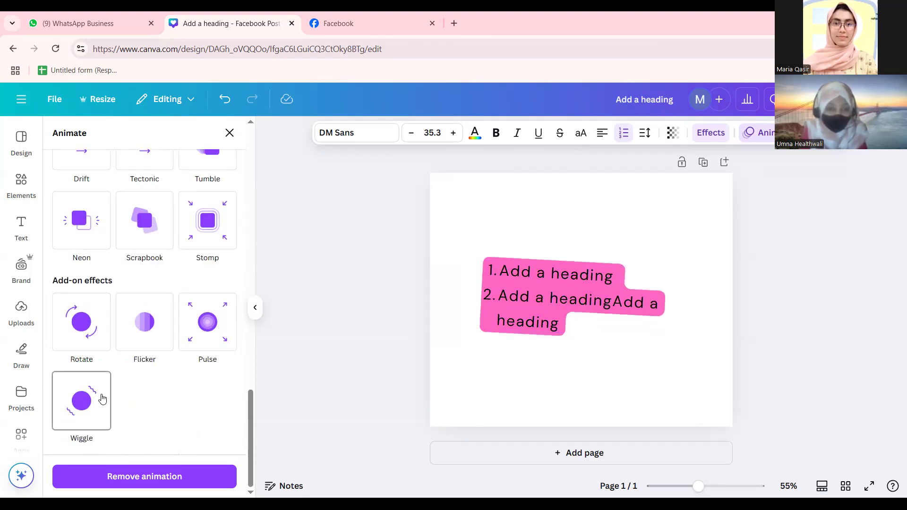
{"action": "scroll", "coordinate": [118, 359], "scroll_direction": "up", "scroll_amount": 10}
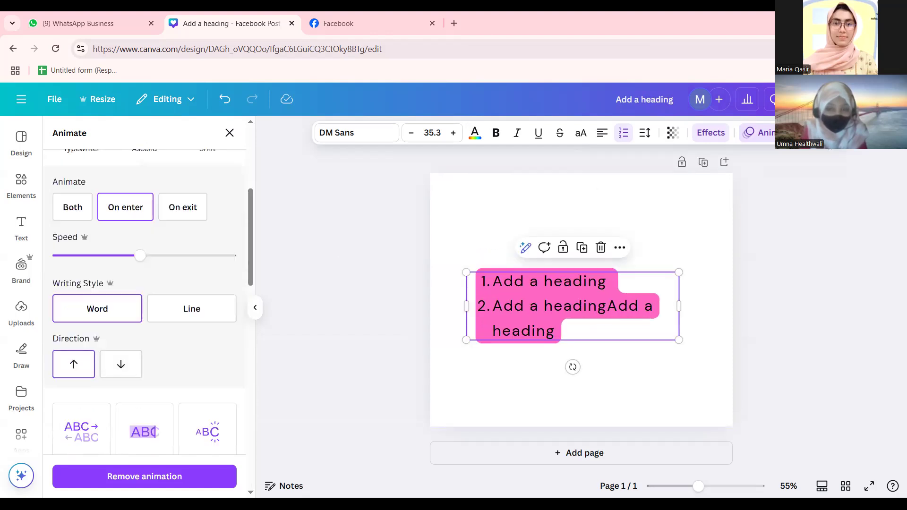
{"action": "left_click", "coordinate": [823, 133]}
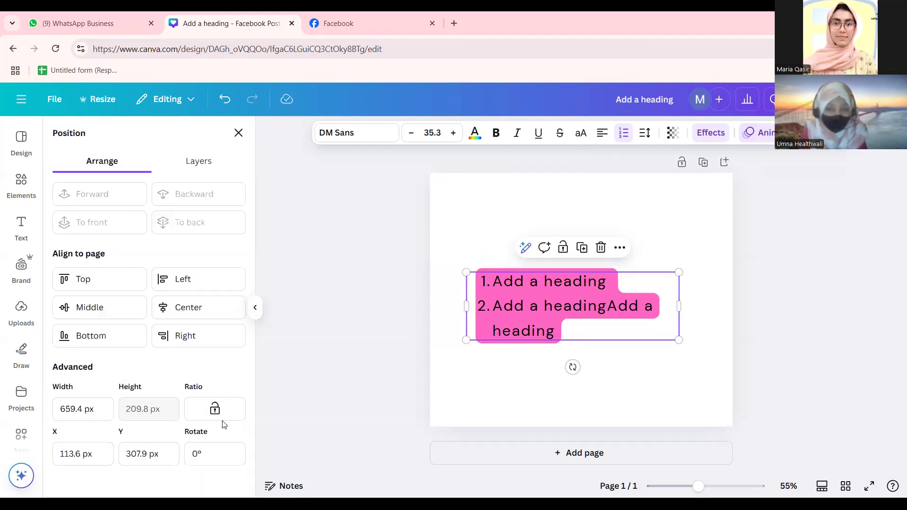
Align the list to the page's horizontal centre and vertical middle, at X 140.3 and Y 289.1 px.
{"action": "left_click", "coordinate": [94, 281]}
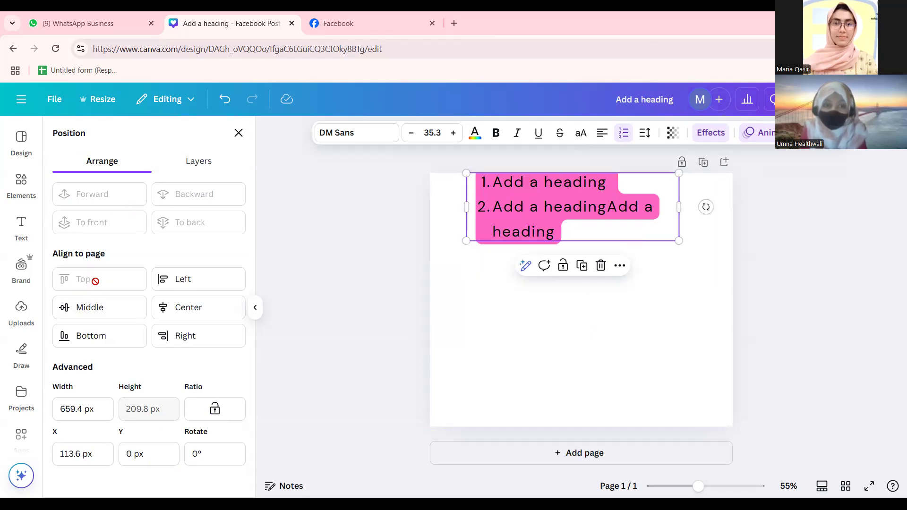
{"action": "left_click", "coordinate": [182, 275]}
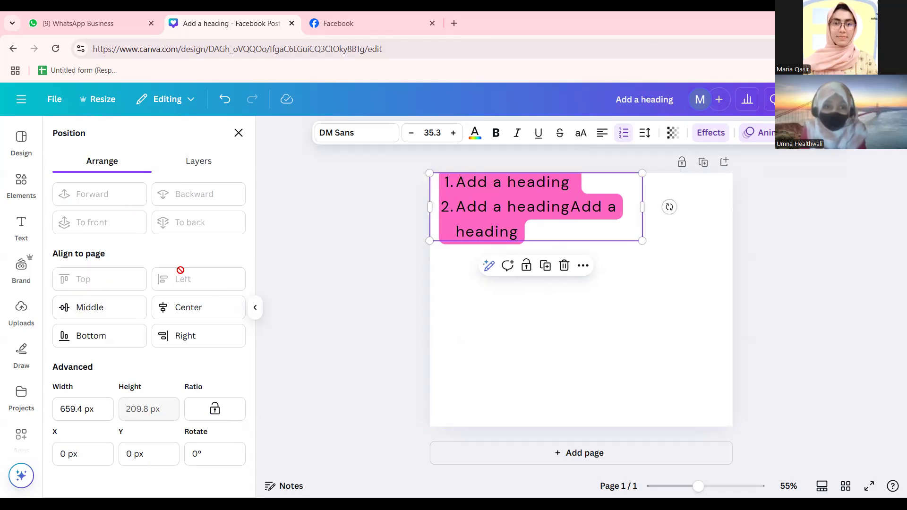
{"action": "left_click", "coordinate": [136, 312]}
{"action": "left_click", "coordinate": [112, 283]}
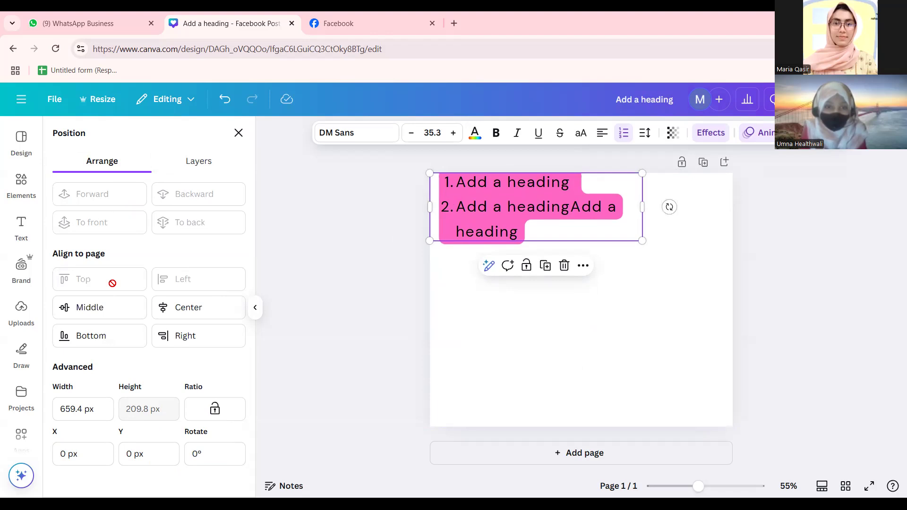
{"action": "left_click_drag", "start_coordinate": [481, 236], "coordinate": [497, 335]}
{"action": "left_click", "coordinate": [112, 335]}
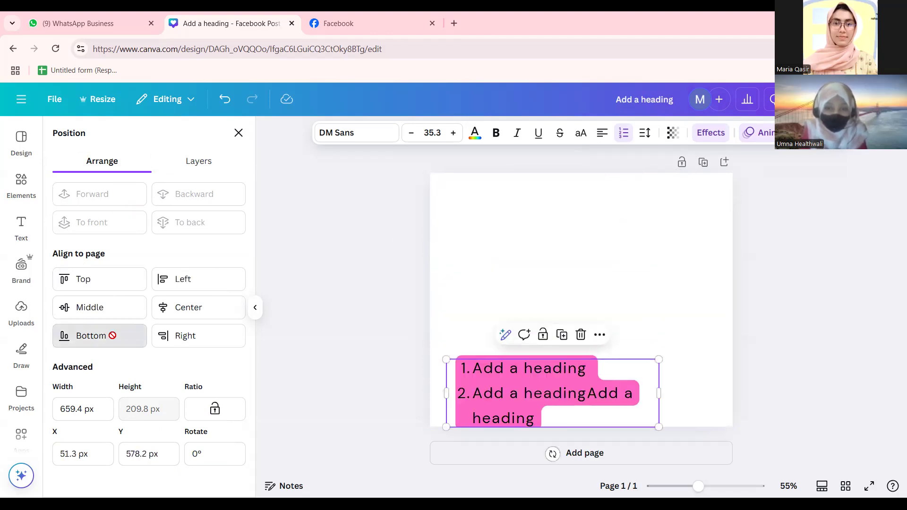
{"action": "left_click", "coordinate": [165, 307]}
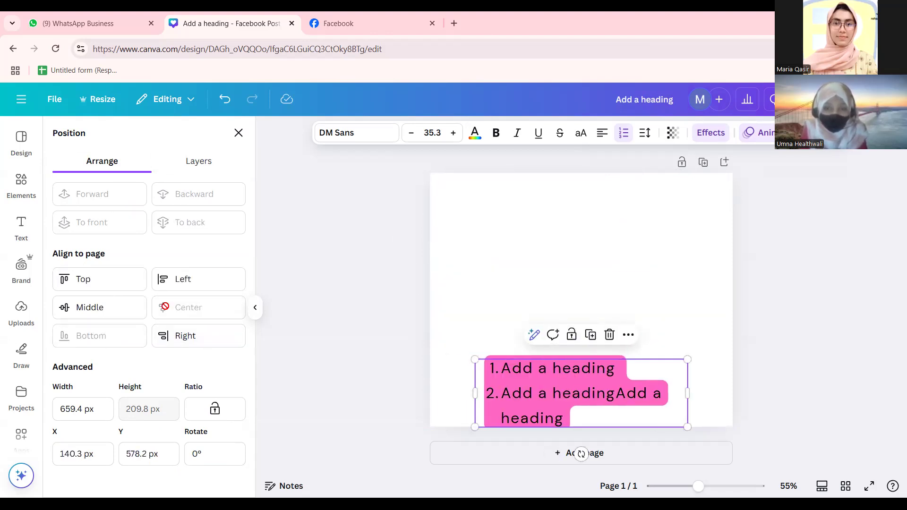
{"action": "left_click", "coordinate": [118, 310]}
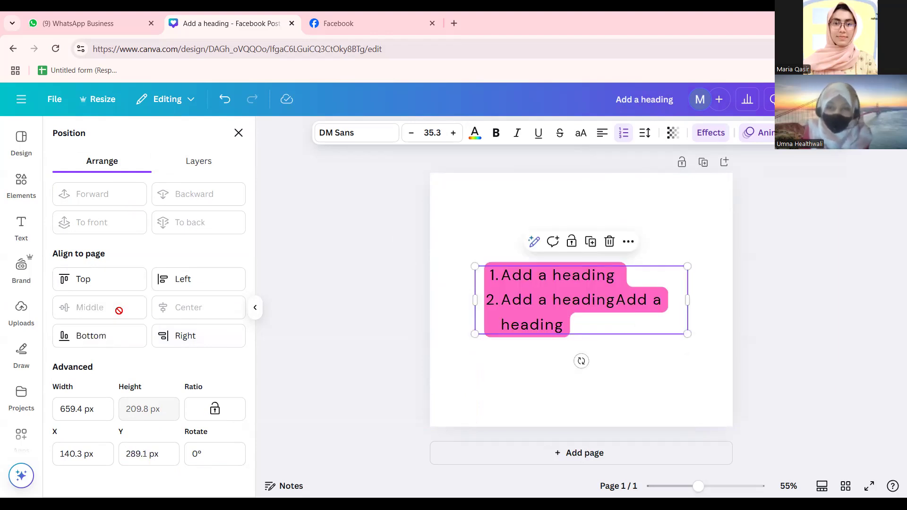
Reselect the heading text box and return to the Position settings.
{"action": "left_click", "coordinate": [319, 349]}
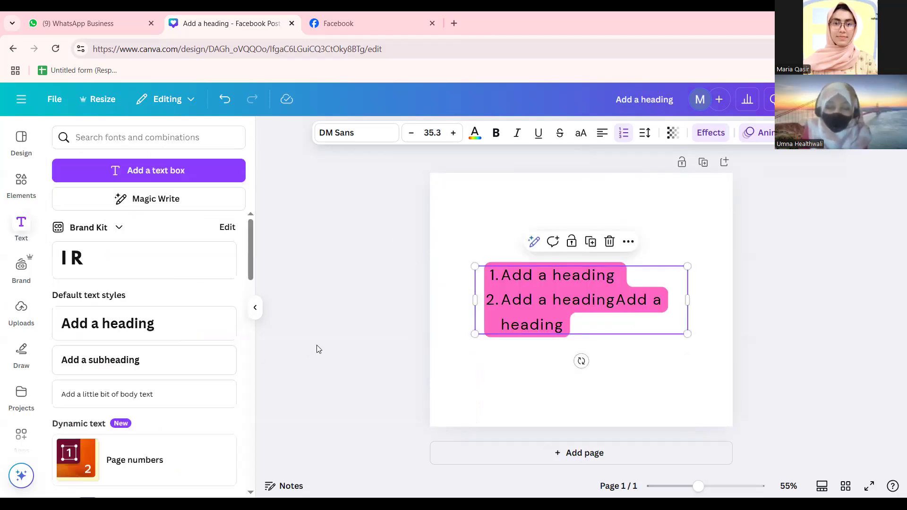
{"action": "left_click", "coordinate": [368, 312]}
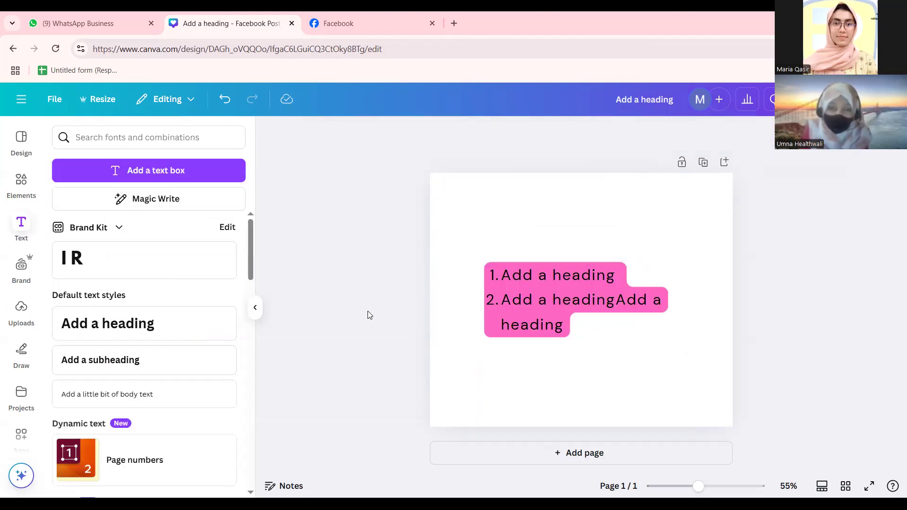
{"action": "left_click", "coordinate": [567, 301]}
{"action": "left_click", "coordinate": [554, 175]}
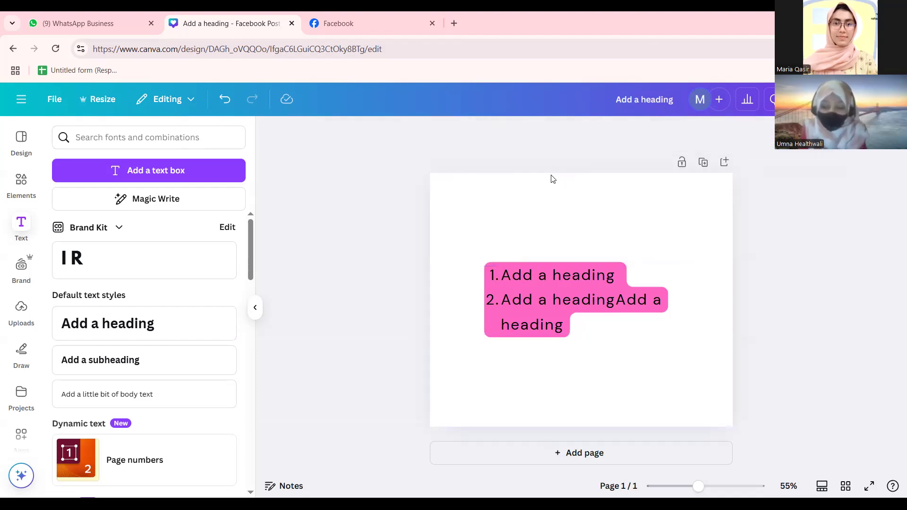
{"action": "left_click", "coordinate": [554, 214]}
{"action": "left_click", "coordinate": [561, 282]}
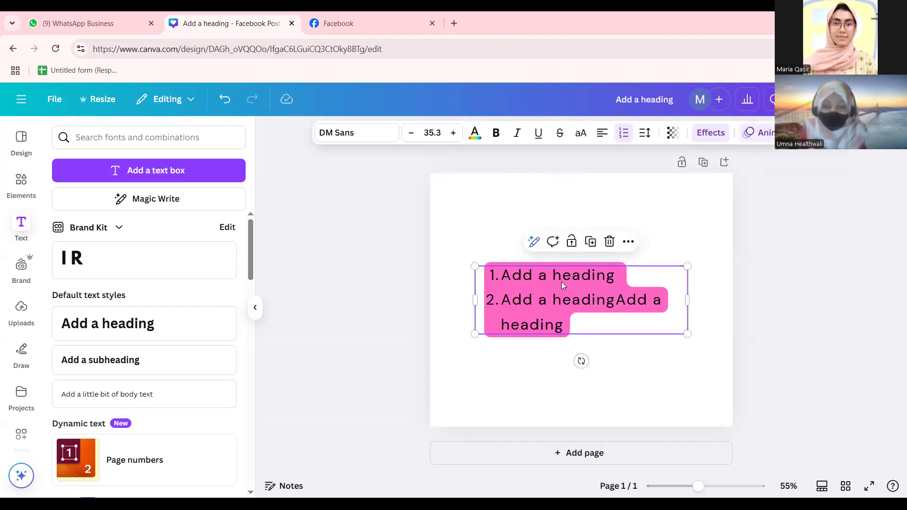
{"action": "left_click", "coordinate": [825, 132]}
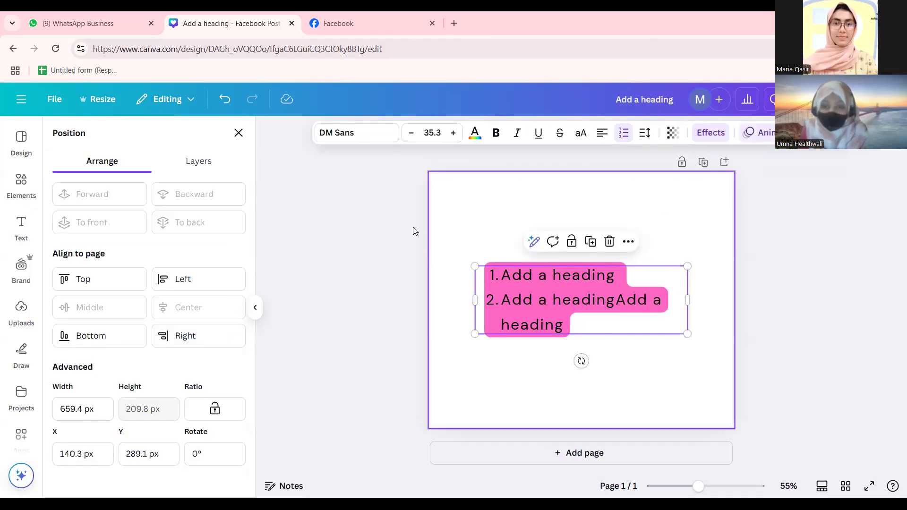
Show the Layers list and move the heading list slightly below the page centre.
{"action": "left_click", "coordinate": [202, 160]}
{"action": "left_click_drag", "start_coordinate": [537, 291], "coordinate": [531, 325]}
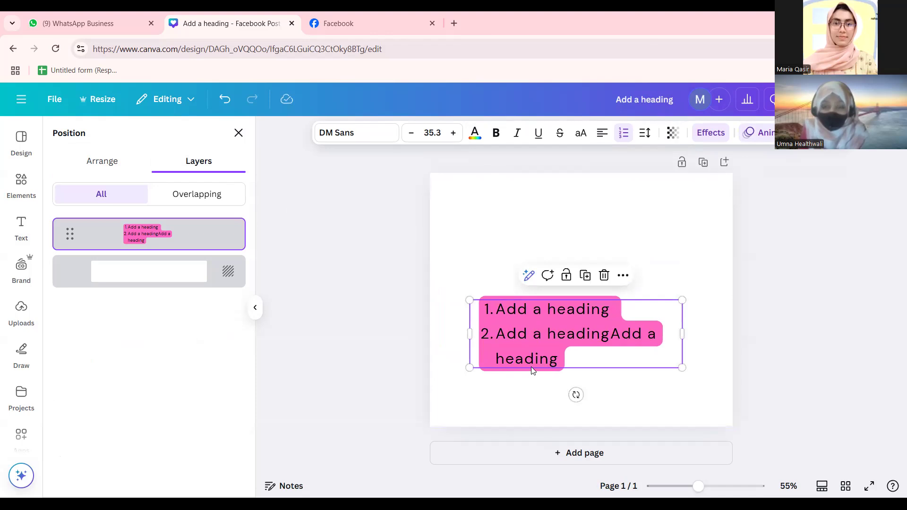
{"action": "left_click_drag", "start_coordinate": [560, 334], "coordinate": [579, 334]}
{"action": "left_click", "coordinate": [305, 354]}
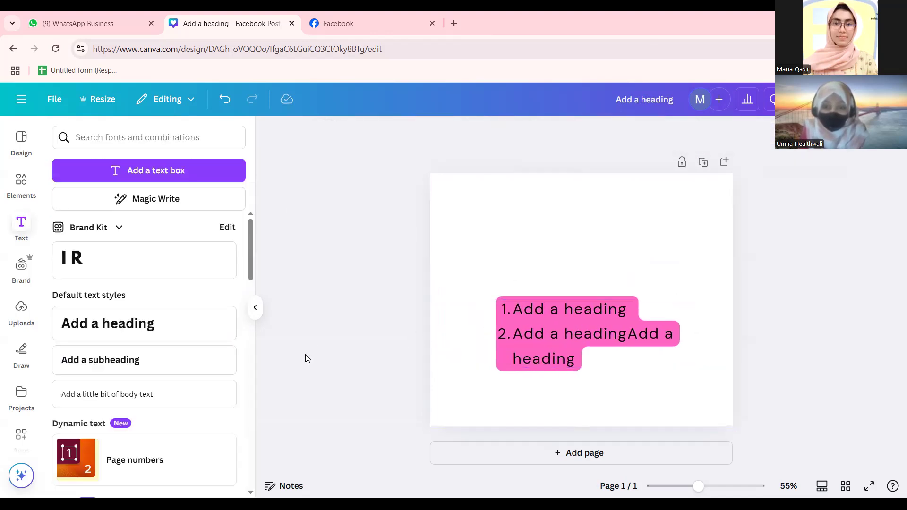
{"action": "left_click_drag", "start_coordinate": [572, 352], "coordinate": [566, 352]}
{"action": "left_click", "coordinate": [347, 316]}
{"action": "left_click", "coordinate": [633, 360]}
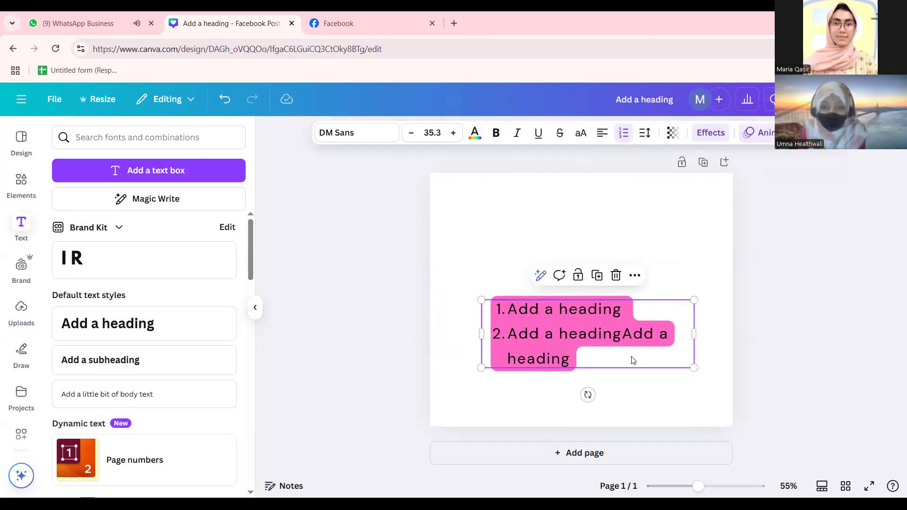
{"action": "left_click", "coordinate": [820, 132]}
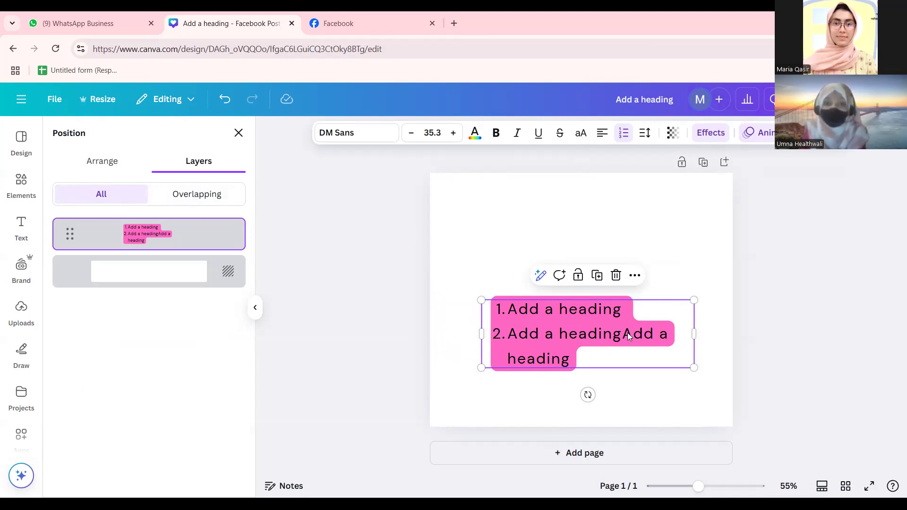
Narrow the list box to wrap onto three lines and place it near the page bottom at Y 514.1 px.
{"action": "left_click_drag", "start_coordinate": [694, 333], "coordinate": [854, 336]}
{"action": "left_click_drag", "start_coordinate": [663, 339], "coordinate": [626, 404]}
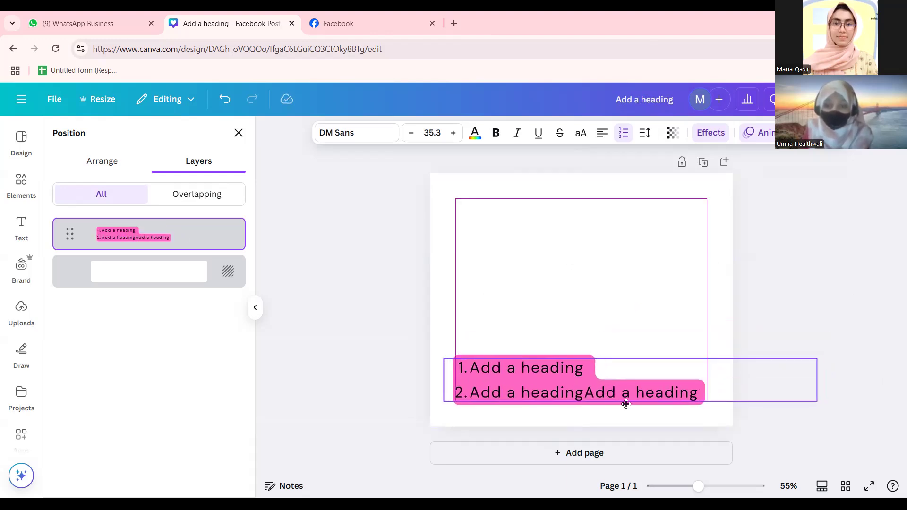
{"action": "left_click", "coordinate": [383, 385]}
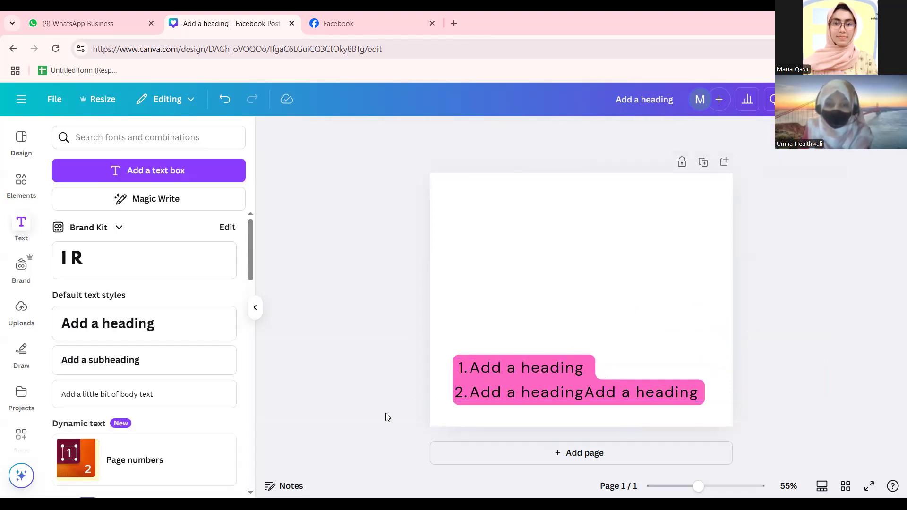
{"action": "left_click", "coordinate": [502, 386]}
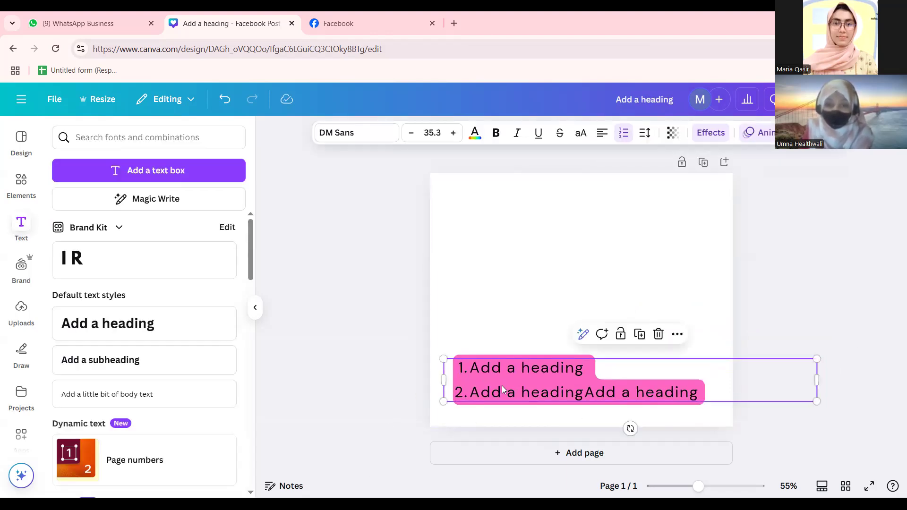
{"action": "left_click", "coordinate": [502, 386]}
{"action": "key", "text": "Escape"}
{"action": "left_click_drag", "start_coordinate": [527, 387], "coordinate": [541, 346]}
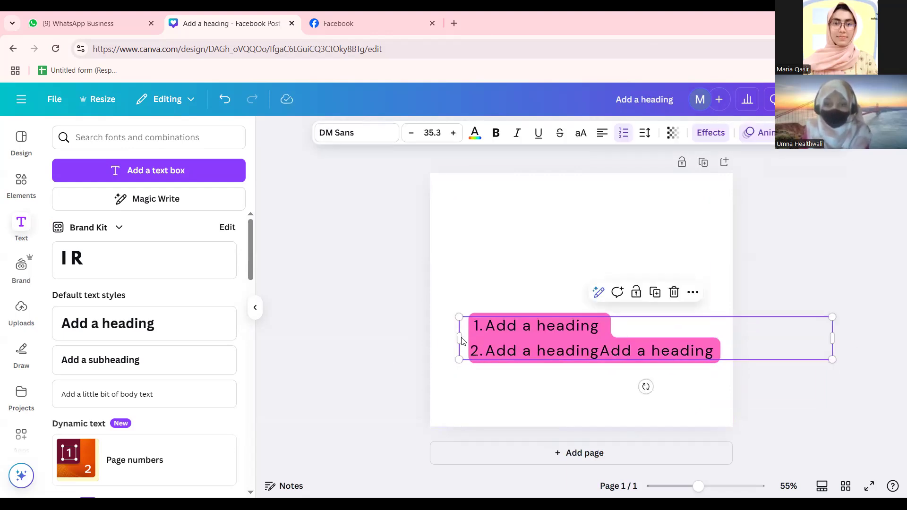
{"action": "left_click_drag", "start_coordinate": [475, 336], "coordinate": [621, 347]}
{"action": "left_click_drag", "start_coordinate": [679, 326], "coordinate": [551, 347]}
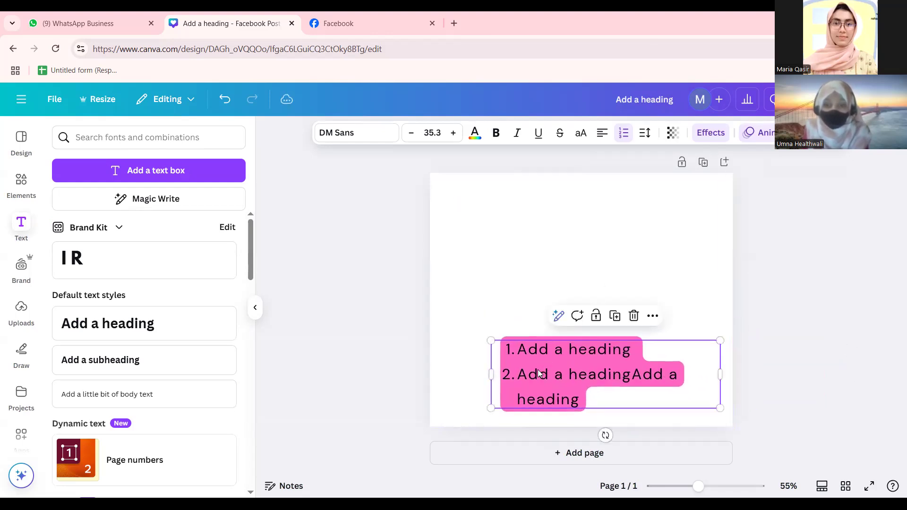
{"action": "left_click", "coordinate": [362, 364]}
{"action": "left_click", "coordinate": [515, 372]}
{"action": "mouse_move", "coordinate": [516, 374]}
{"action": "left_mouse_down"}
{"action": "mouse_move", "coordinate": [505, 377]}
{"action": "mouse_move", "coordinate": [506, 369]}
{"action": "left_mouse_up"}
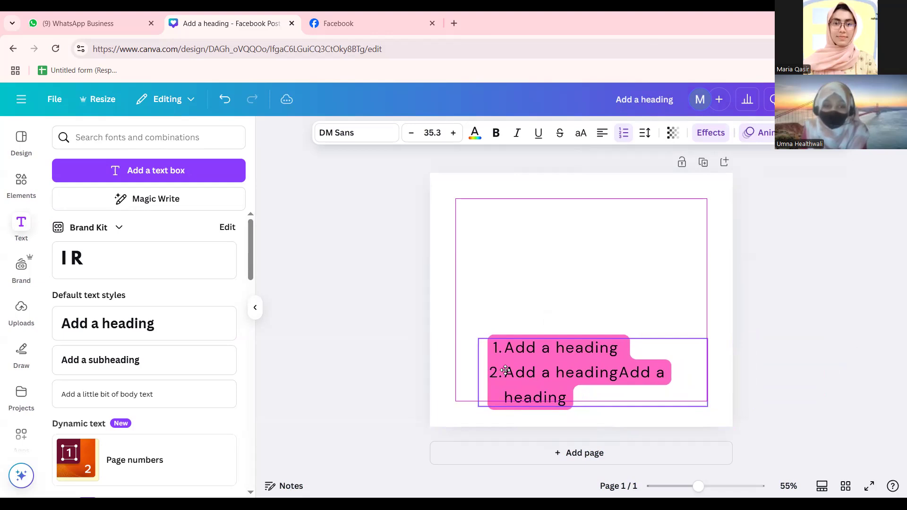
In the Layers list, try moving the list text below the background, then select the background.
{"action": "left_click", "coordinate": [394, 374]}
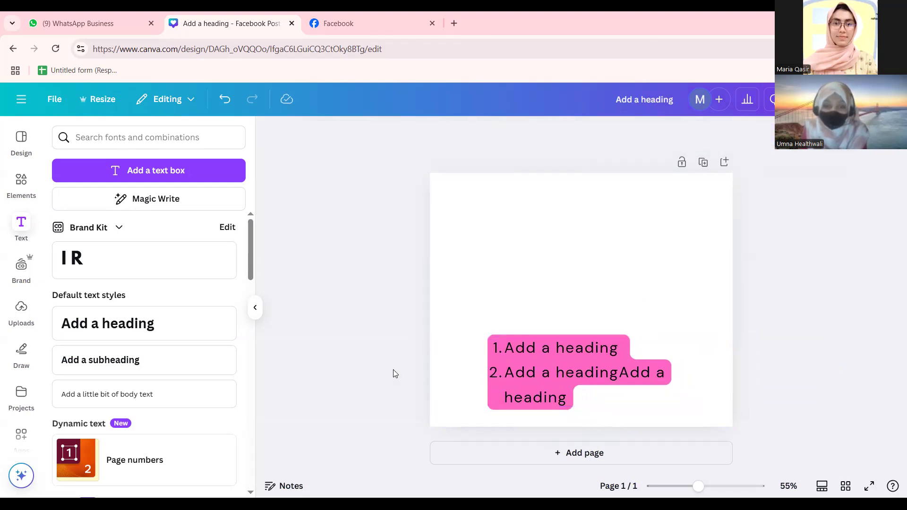
{"action": "left_click", "coordinate": [605, 379]}
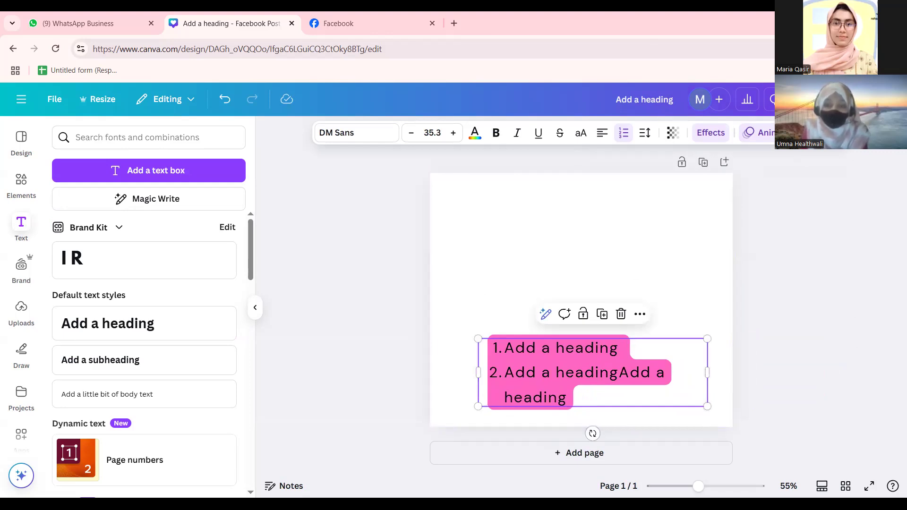
{"action": "left_click", "coordinate": [827, 133]}
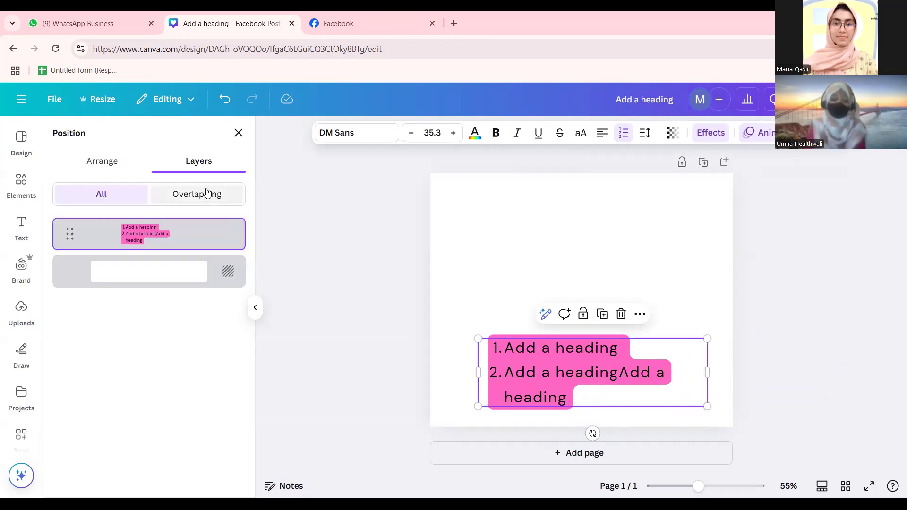
{"action": "left_click", "coordinate": [87, 161]}
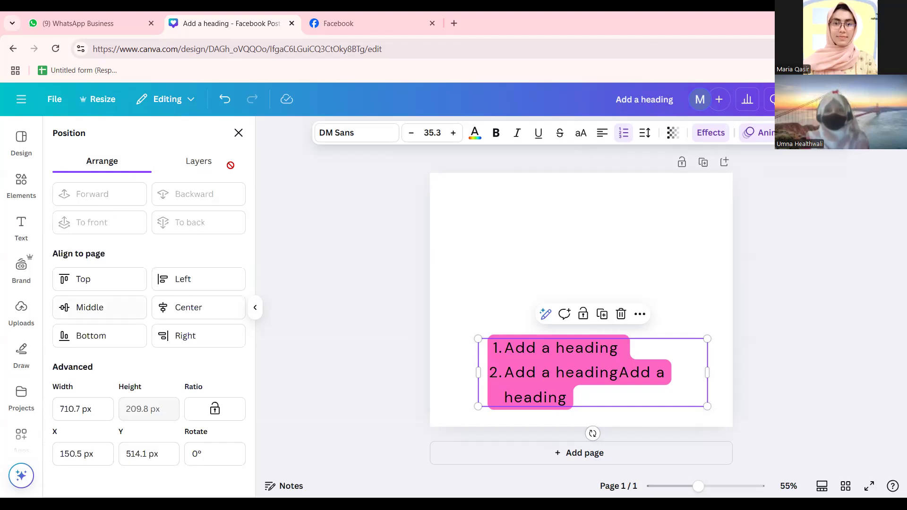
{"action": "left_click", "coordinate": [206, 162]}
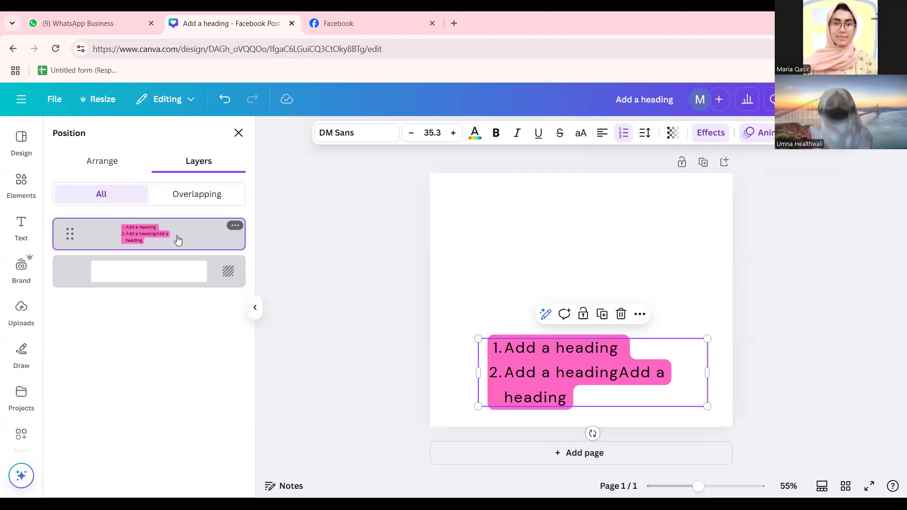
{"action": "left_click_drag", "start_coordinate": [173, 262], "coordinate": [171, 291]}
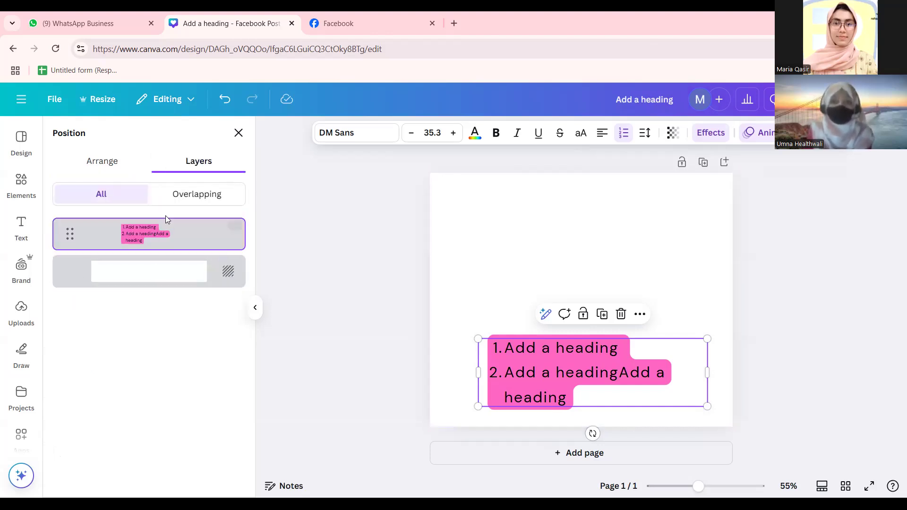
{"action": "left_click", "coordinate": [409, 288]}
Add the classroom video from the elements library to the page.
{"action": "left_click", "coordinate": [21, 184]}
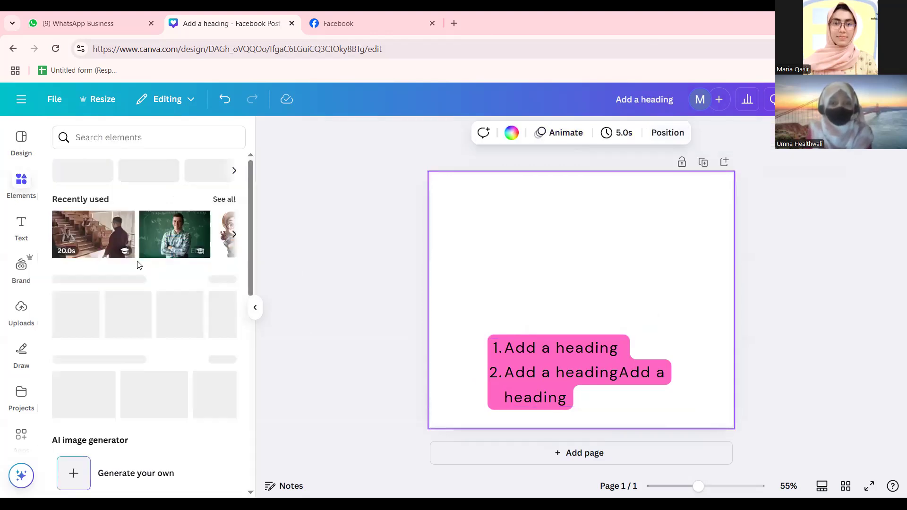
{"action": "left_click", "coordinate": [108, 236]}
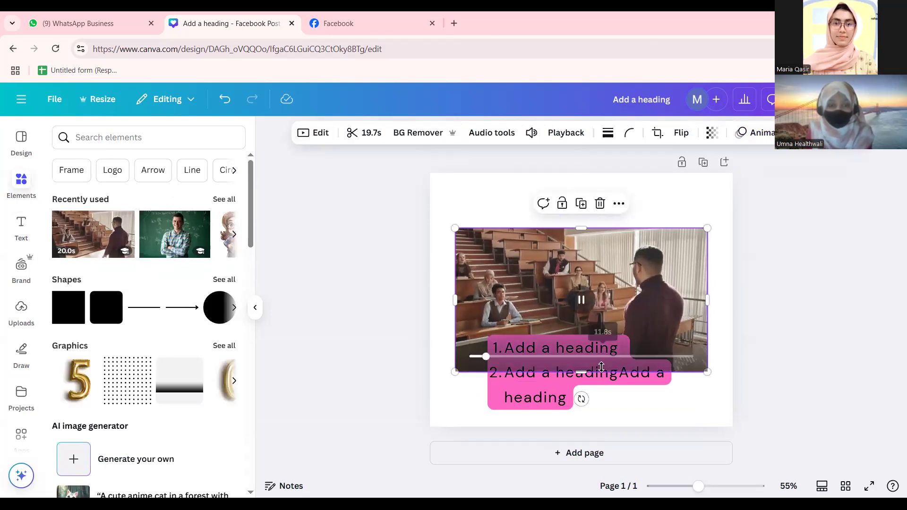
{"action": "key", "text": "alt+1"}
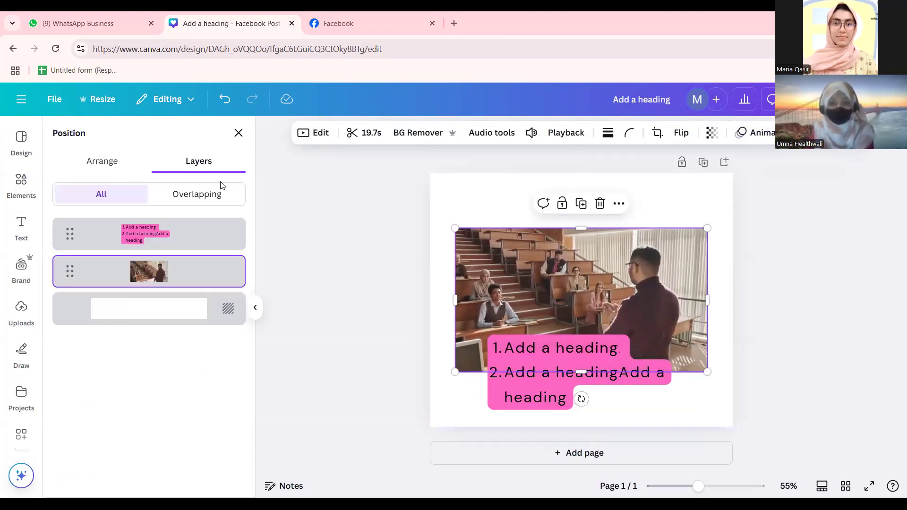
Layer the pink numbered list behind the classroom video, hiding its first item.
{"action": "left_click", "coordinate": [555, 392]}
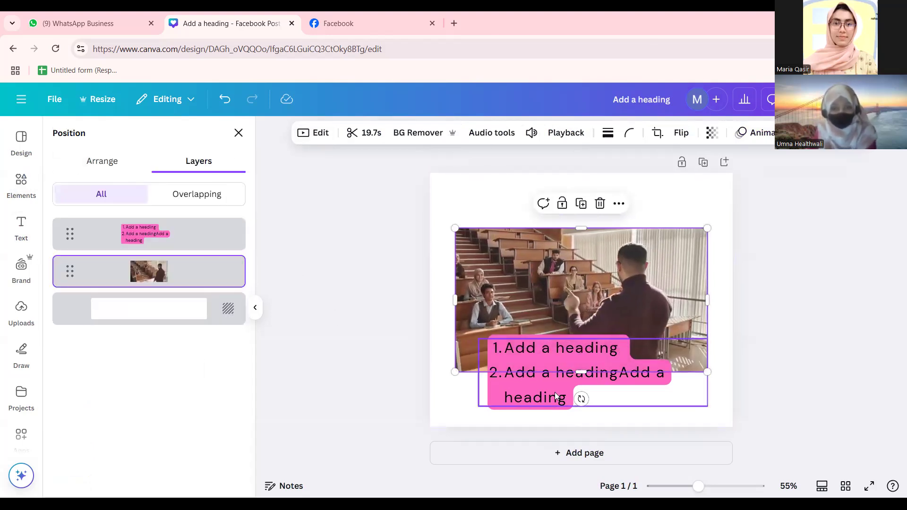
{"action": "left_click_drag", "start_coordinate": [119, 231], "coordinate": [139, 216]}
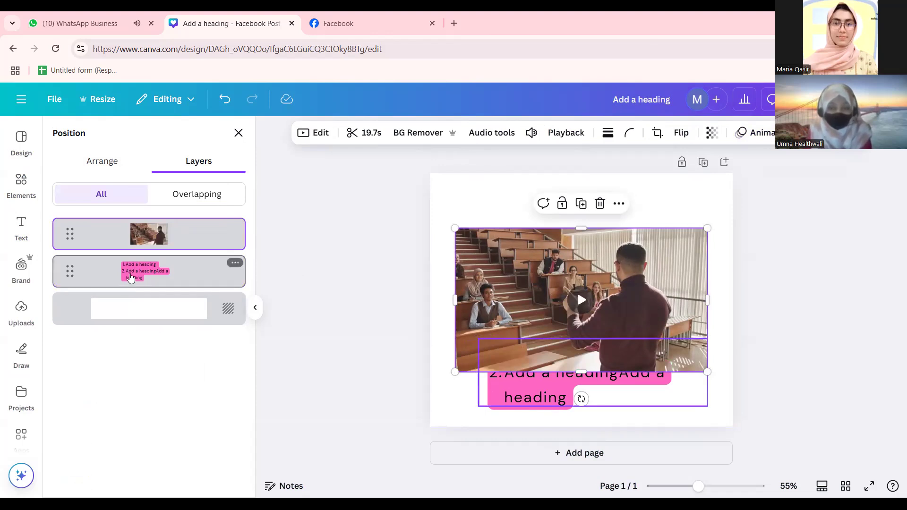
{"action": "left_click_drag", "start_coordinate": [137, 246], "coordinate": [138, 232]}
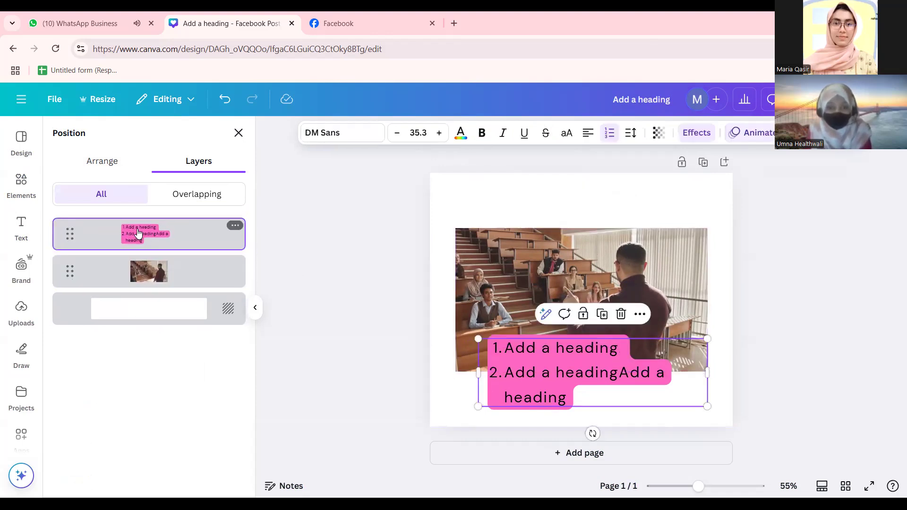
{"action": "left_click", "coordinate": [330, 241]}
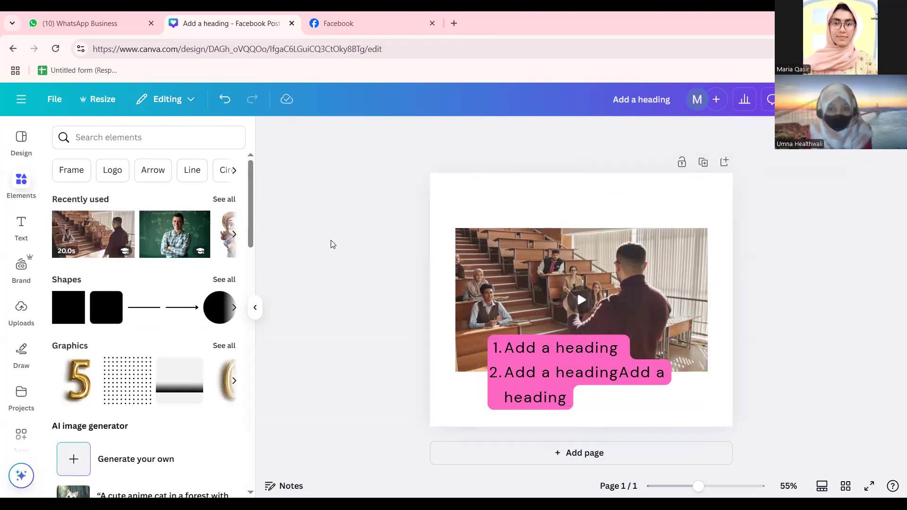
{"action": "left_click", "coordinate": [562, 393]}
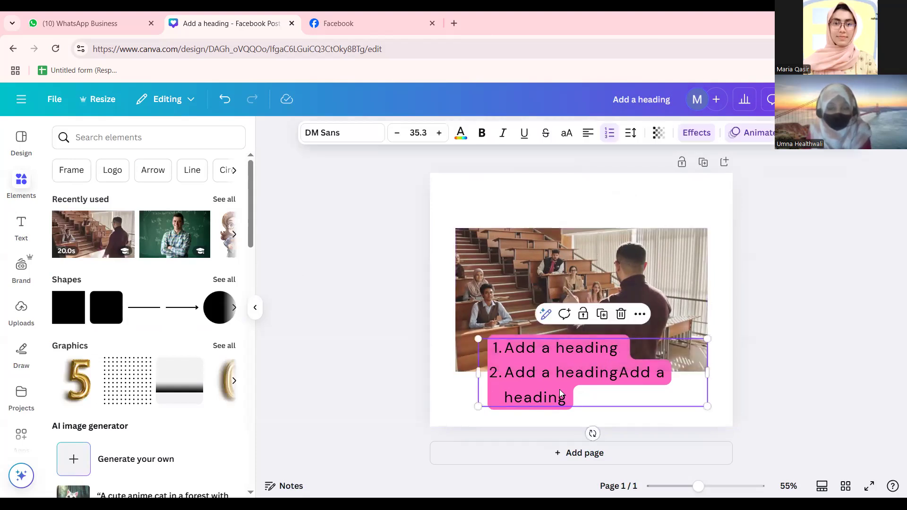
{"action": "left_click", "coordinate": [806, 133]}
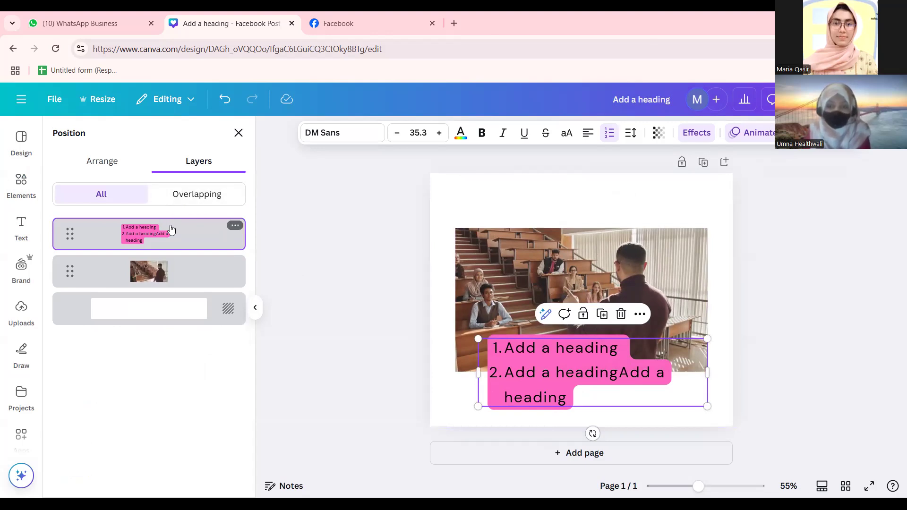
{"action": "left_click_drag", "start_coordinate": [169, 240], "coordinate": [166, 291]}
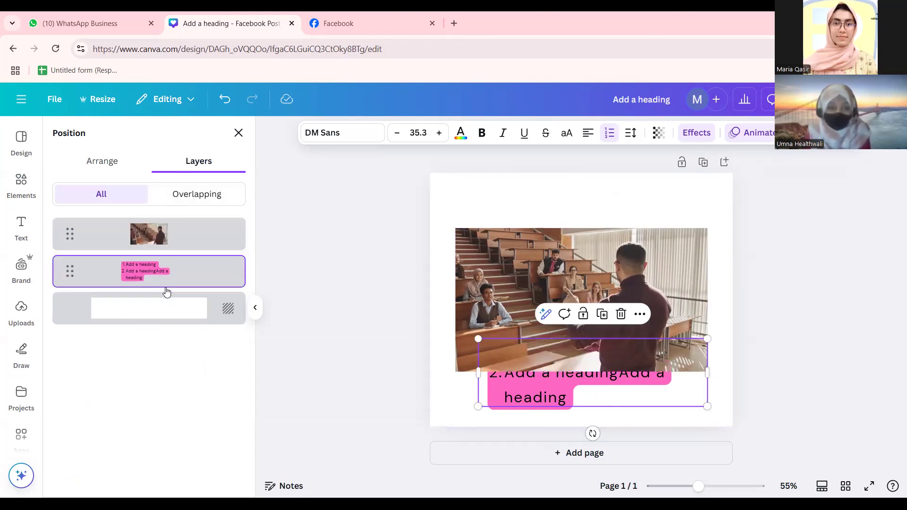
{"action": "left_click", "coordinate": [328, 253]}
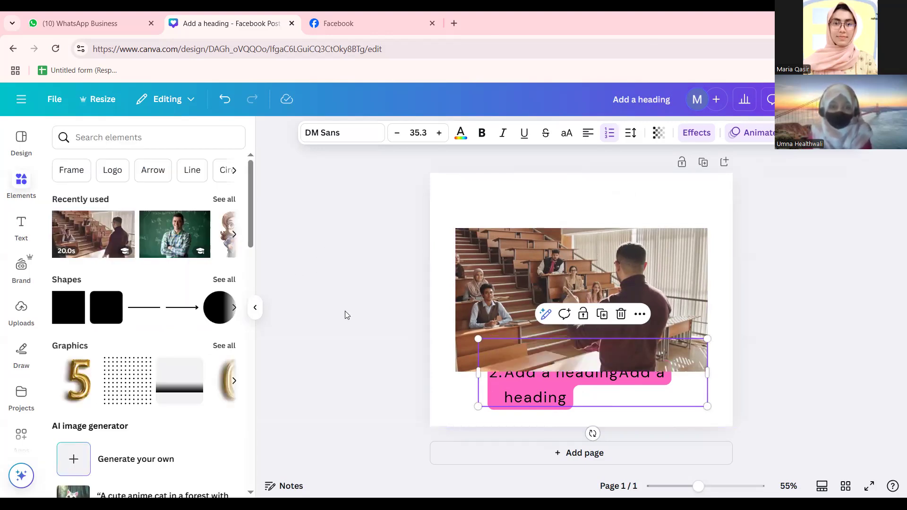
{"action": "left_click", "coordinate": [583, 262]}
Delete the classroom video and add a dot-grid graphic, moving it slightly left and down.
{"action": "key", "text": "Delete"}
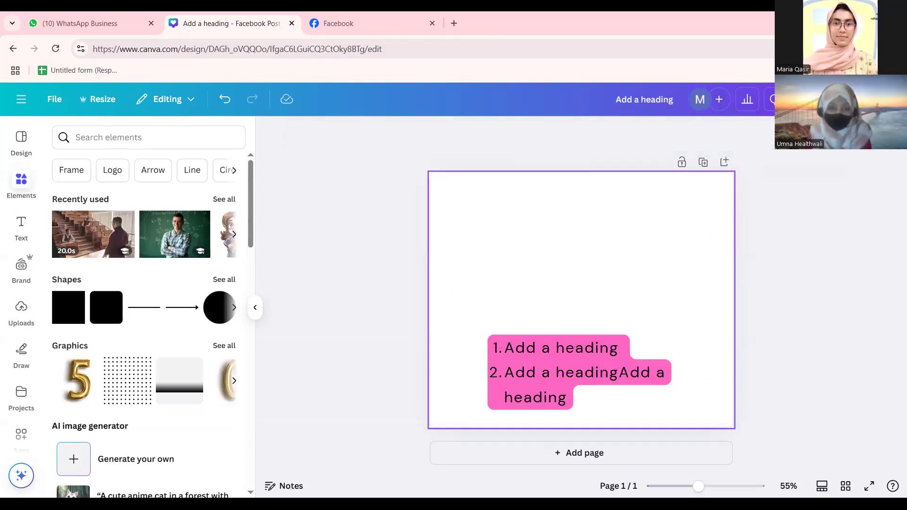
{"action": "left_click", "coordinate": [587, 396]}
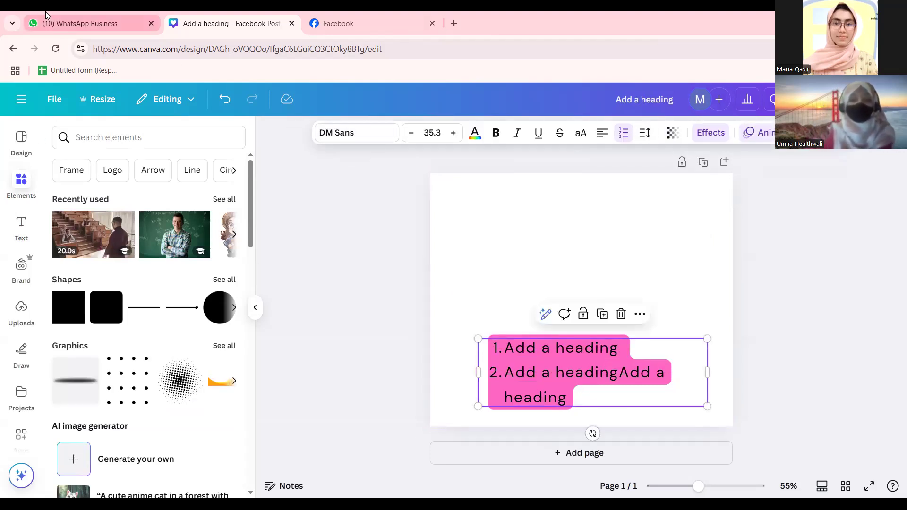
{"action": "mouse_move", "coordinate": [46, 15]}
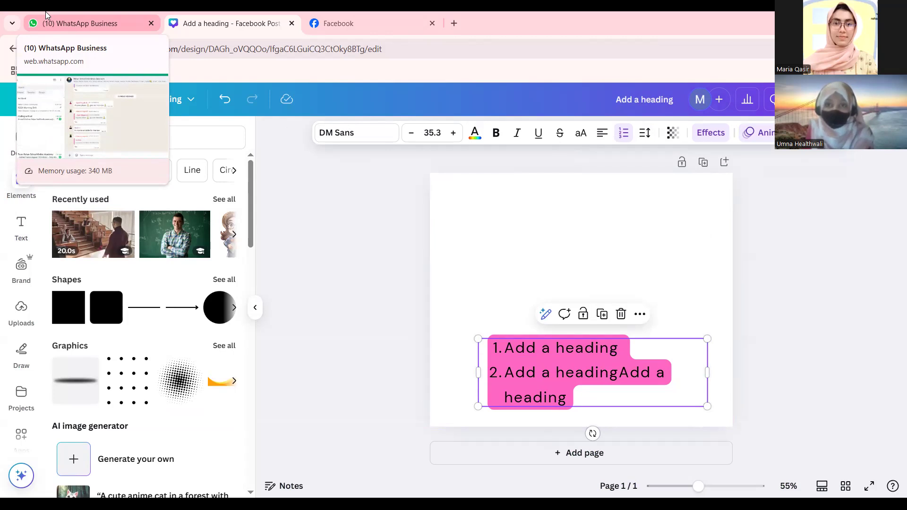
{"action": "left_click", "coordinate": [127, 380]}
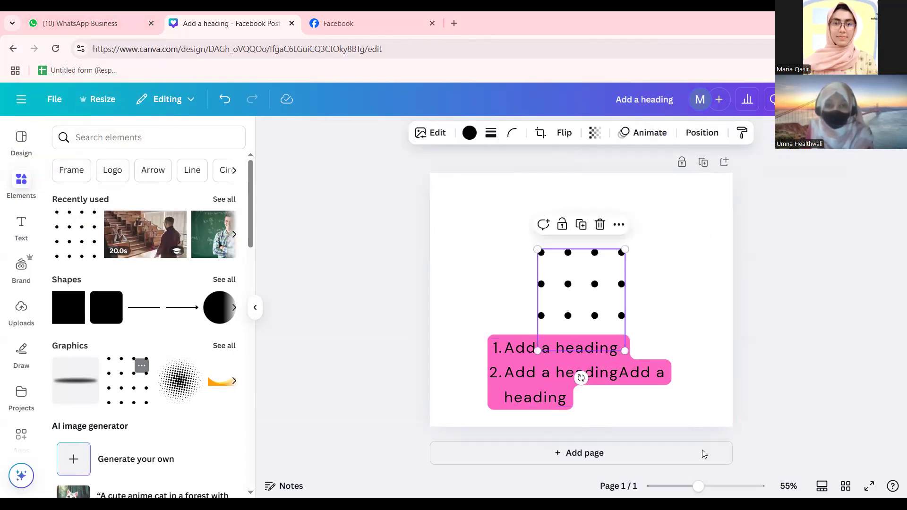
{"action": "left_click_drag", "start_coordinate": [598, 295], "coordinate": [577, 304]}
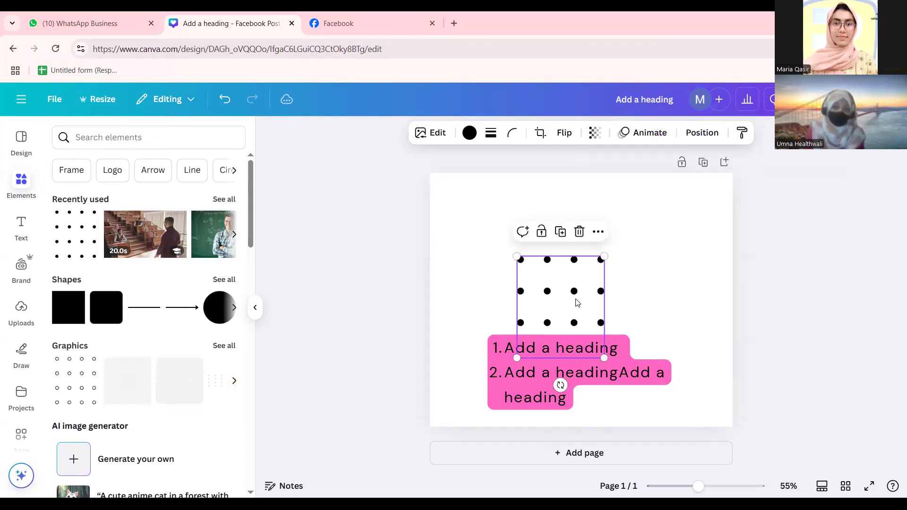
Bring the dot grid one layer forward and centre it horizontally on the page.
{"action": "right_click", "coordinate": [577, 305]}
{"action": "mouse_move", "coordinate": [617, 298]}
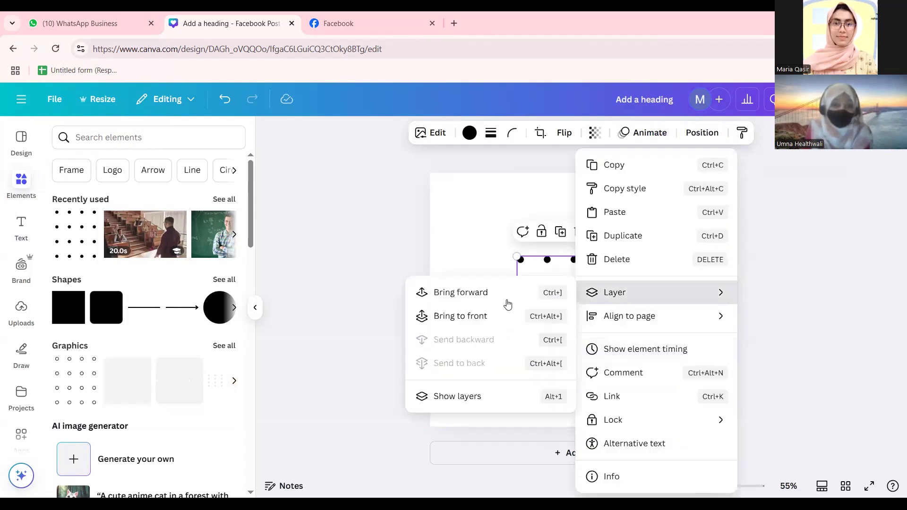
{"action": "left_click", "coordinate": [482, 291]}
{"action": "left_click_drag", "start_coordinate": [563, 316], "coordinate": [563, 288]}
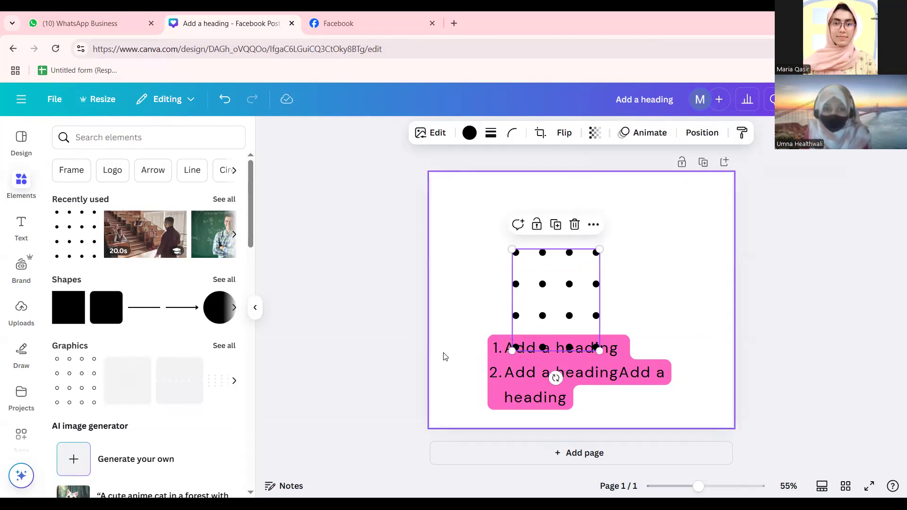
{"action": "left_click", "coordinate": [324, 375]}
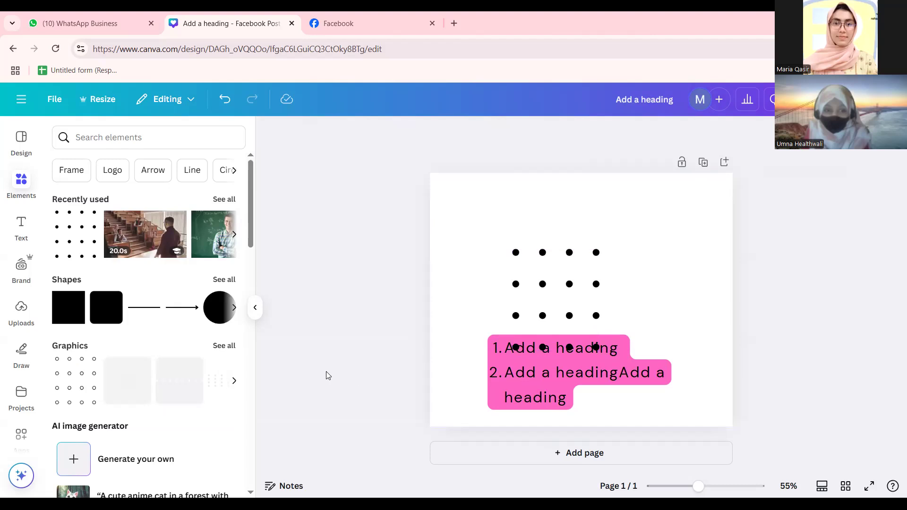
Move the dot grid beneath the heading text in Layers and resize it slightly by a corner.
{"action": "left_click_drag", "start_coordinate": [544, 283], "coordinate": [570, 301]}
{"action": "right_click", "coordinate": [569, 301]}
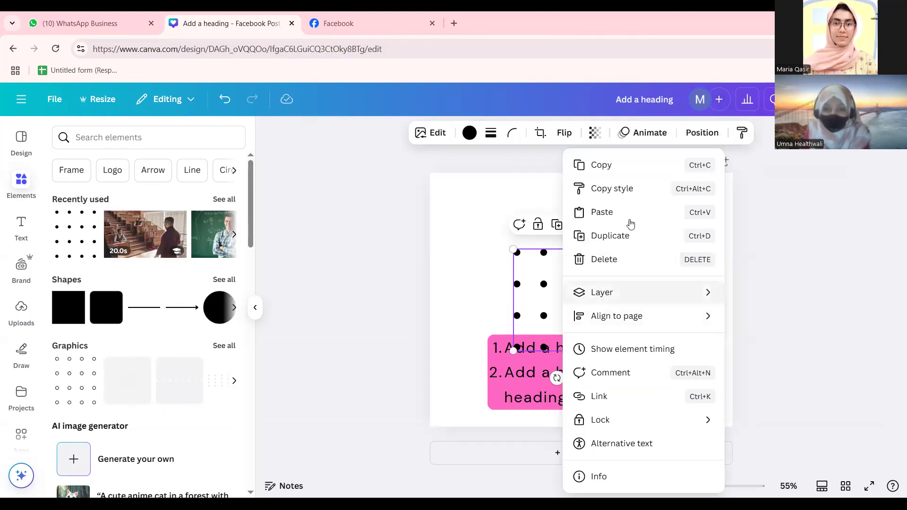
{"action": "left_click", "coordinate": [843, 222]}
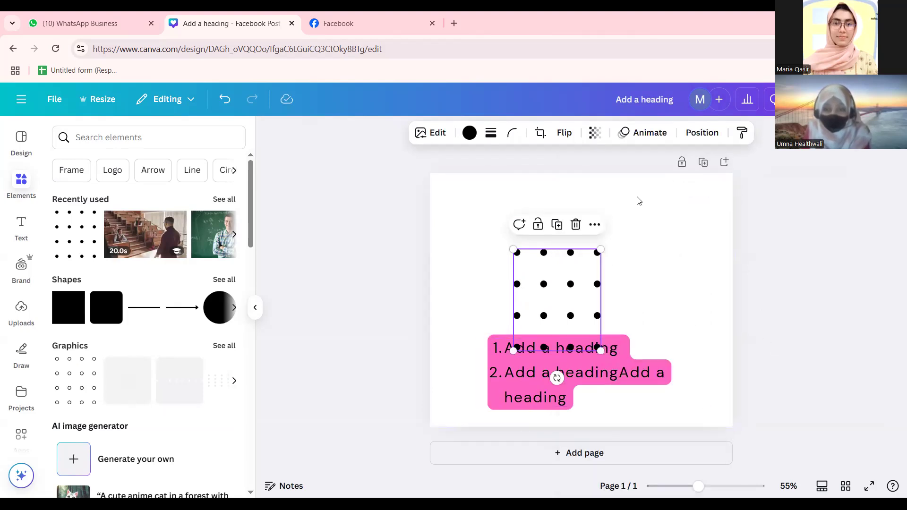
{"action": "left_click", "coordinate": [702, 132]}
{"action": "left_click_drag", "start_coordinate": [165, 253], "coordinate": [156, 284]}
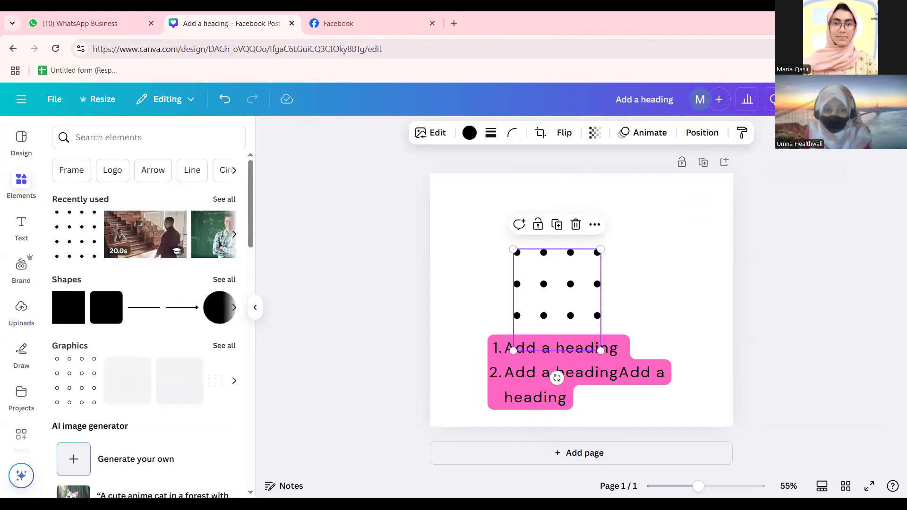
{"action": "left_click", "coordinate": [325, 316]}
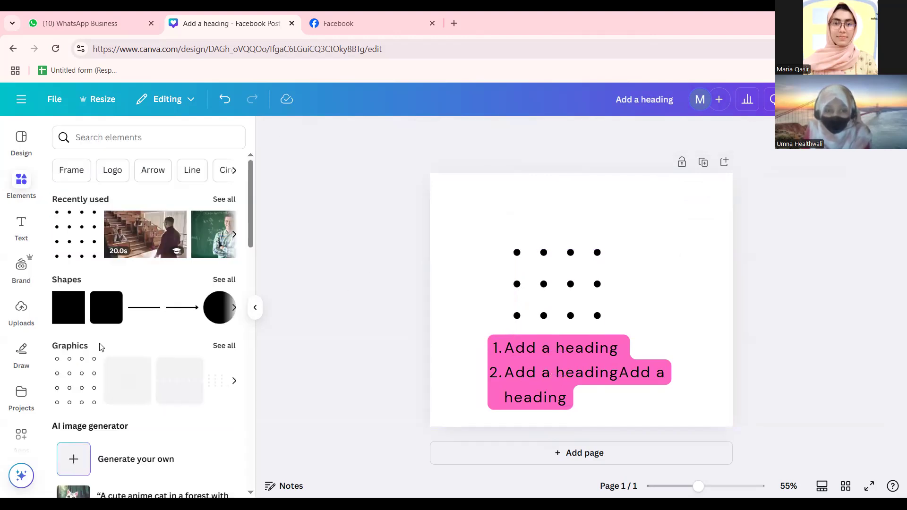
{"action": "left_click", "coordinate": [575, 284]}
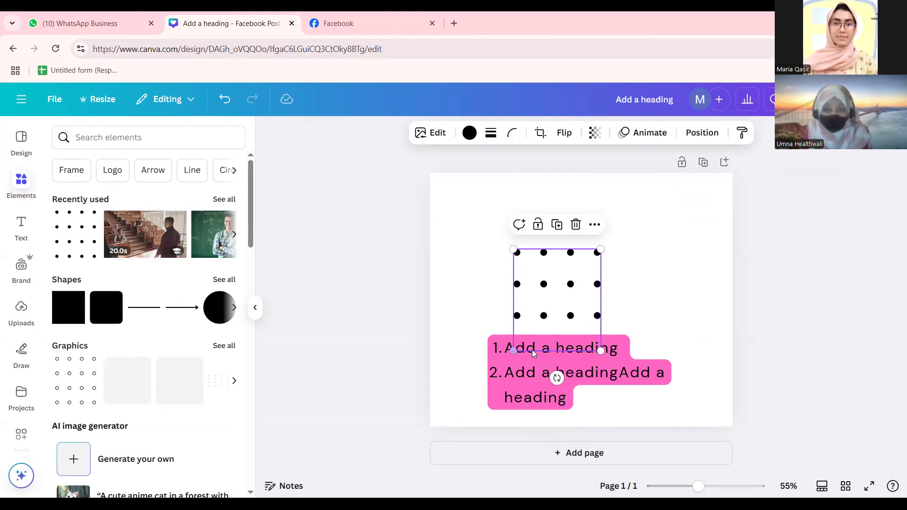
{"action": "mouse_move", "coordinate": [601, 350]}
{"action": "left_mouse_down"}
{"action": "mouse_move", "coordinate": [596, 325]}
{"action": "mouse_move", "coordinate": [575, 320]}
{"action": "mouse_move", "coordinate": [598, 365]}
{"action": "left_mouse_up"}
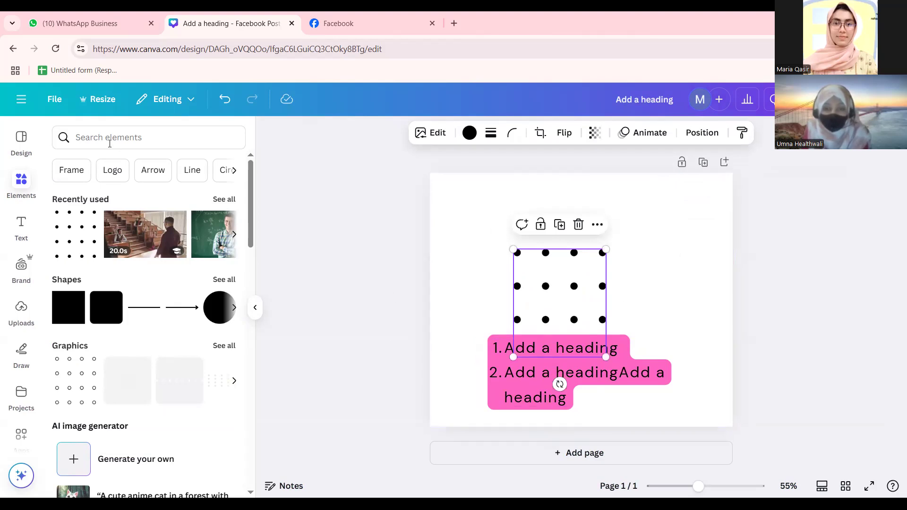
Open the Uploads panel and browse the uploaded videos and images.
{"action": "left_click", "coordinate": [409, 260]}
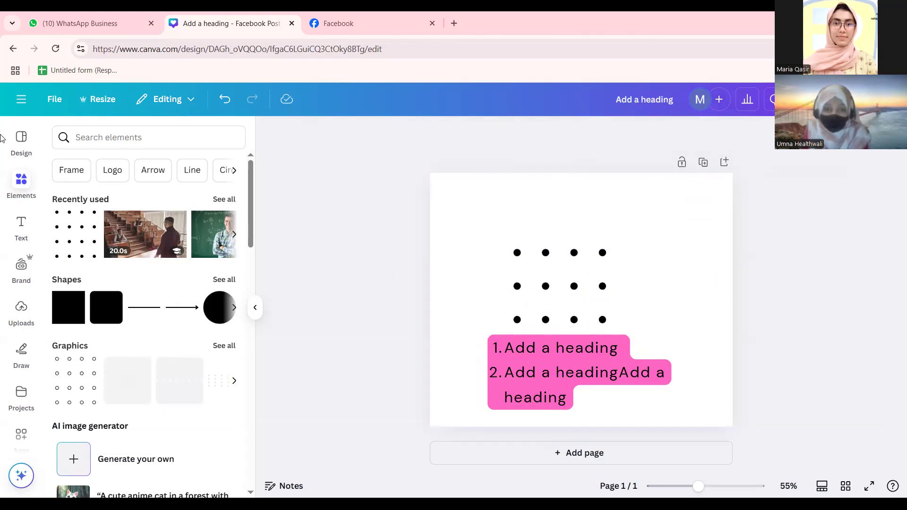
{"action": "scroll", "coordinate": [10, 234], "scroll_direction": "down", "scroll_amount": 1}
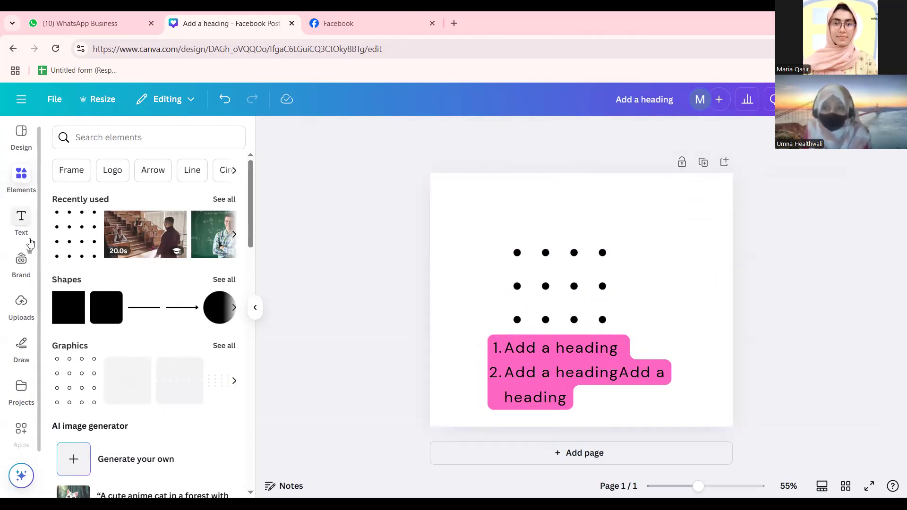
{"action": "left_click", "coordinate": [8, 305]}
{"action": "left_click", "coordinate": [21, 259]}
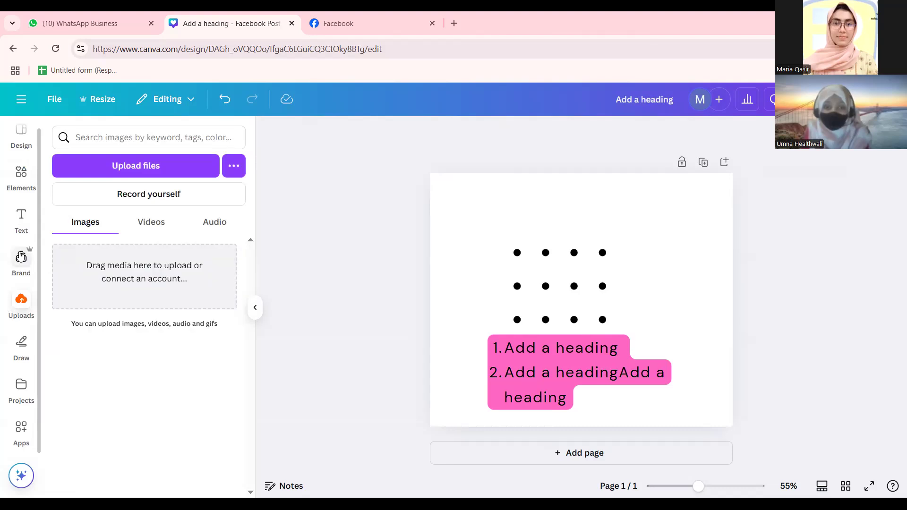
{"action": "left_click", "coordinate": [19, 306]}
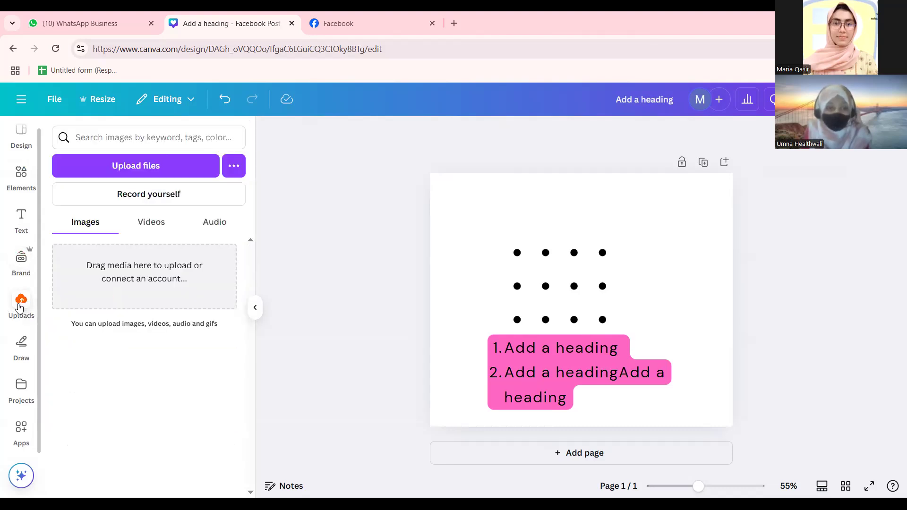
{"action": "left_click", "coordinate": [151, 222]}
{"action": "left_click", "coordinate": [81, 222]}
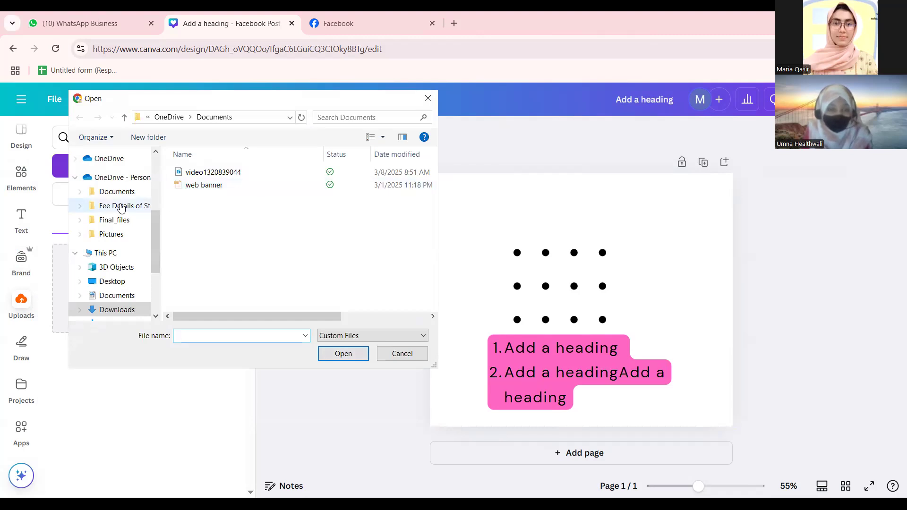
Upload the 'New Arrival' fashion image from the Downloads folder onto the page.
{"action": "left_click", "coordinate": [118, 191]}
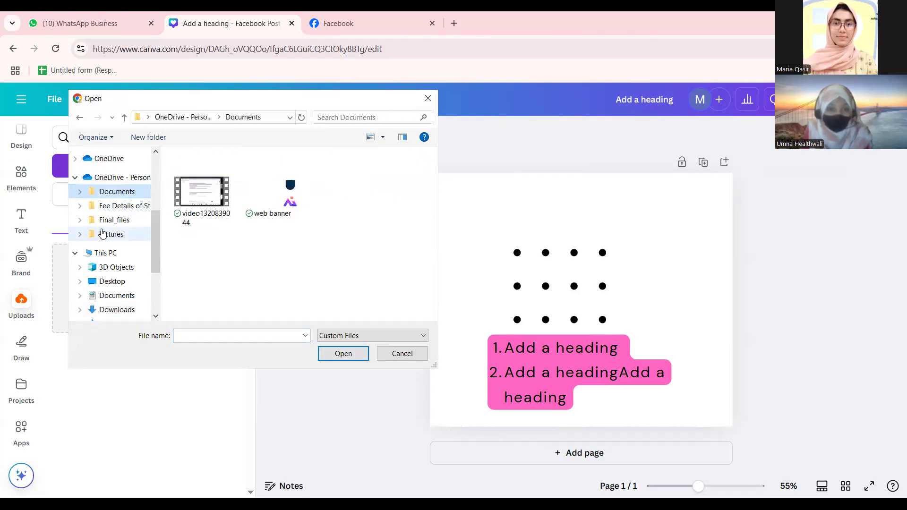
{"action": "left_click", "coordinate": [103, 234]}
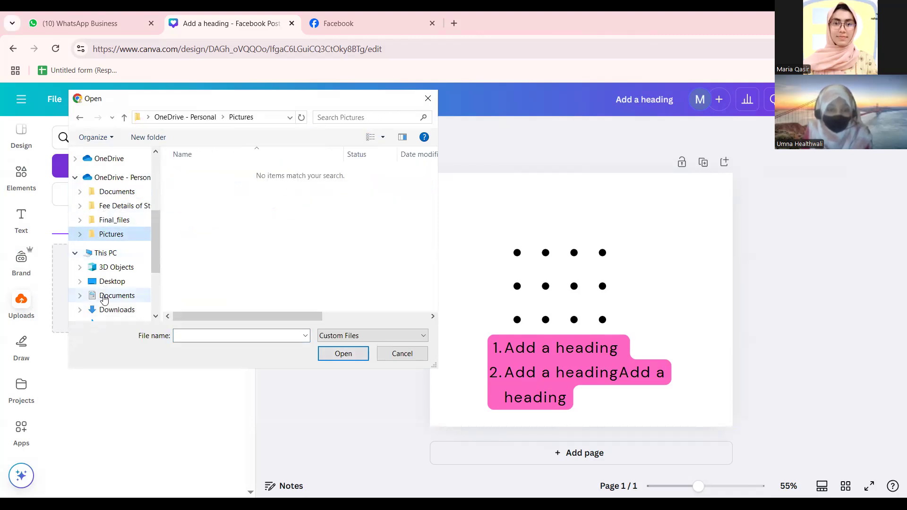
{"action": "left_click", "coordinate": [107, 310]}
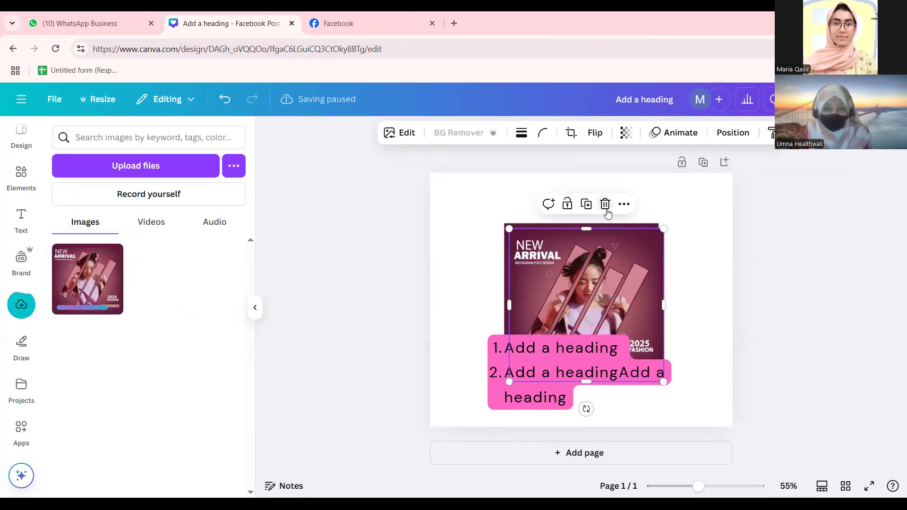
{"action": "right_click", "coordinate": [592, 244]}
Set the fashion image as the page background and delete the dot grid and pink heading.
{"action": "left_click", "coordinate": [371, 289]}
{"action": "right_click", "coordinate": [583, 271]}
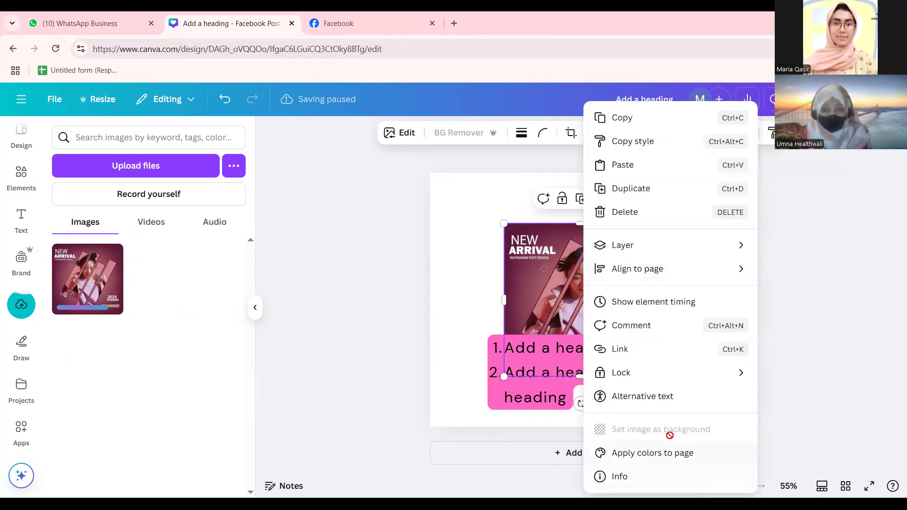
{"action": "left_click", "coordinate": [702, 428]}
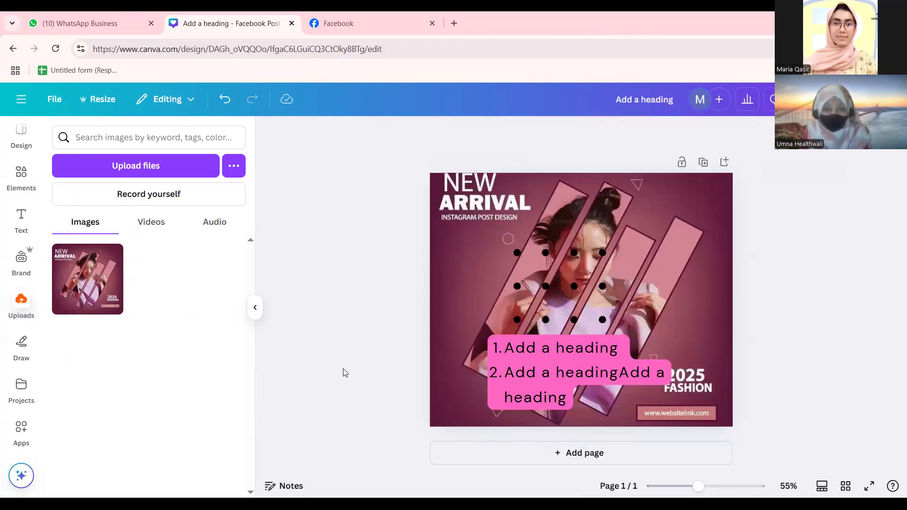
{"action": "left_click", "coordinate": [546, 268]}
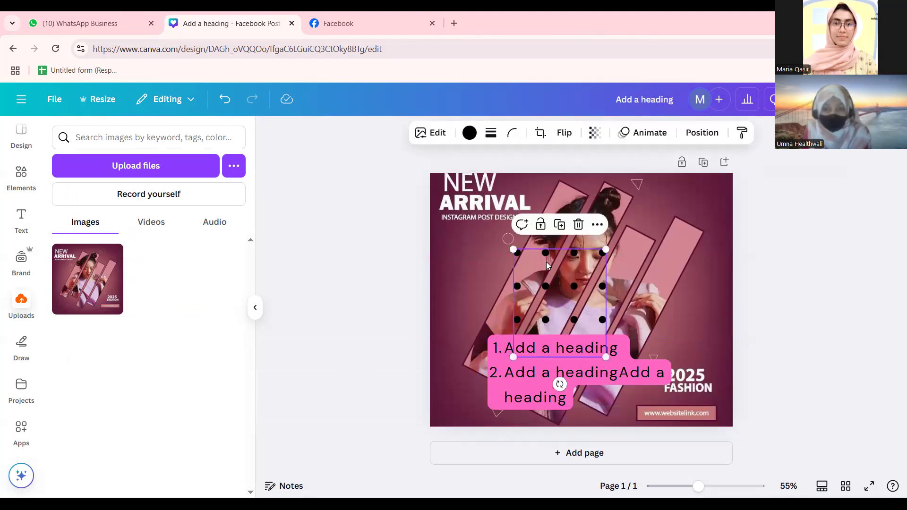
{"action": "key", "text": "Delete"}
{"action": "left_click", "coordinate": [551, 371]}
{"action": "key", "text": "Delete"}
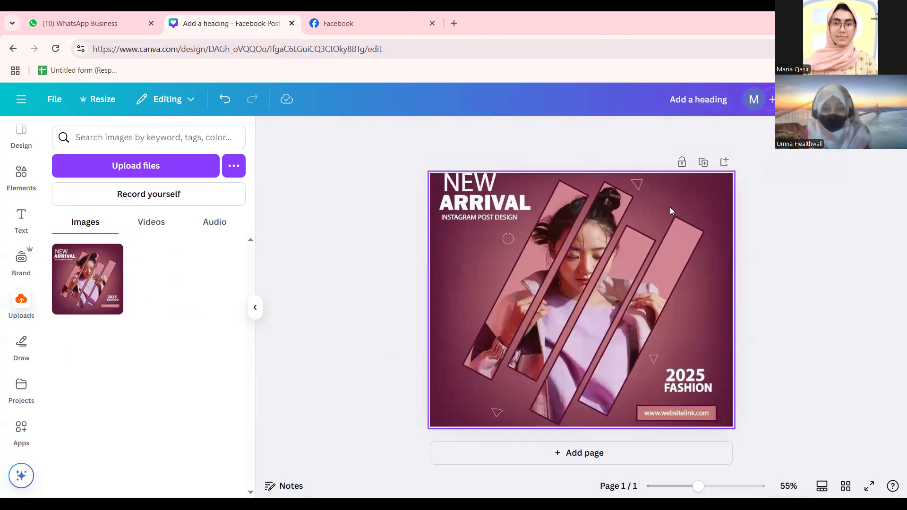
Paste a copy of the fashion image and enlarge it from the top-left to cover the page.
{"action": "left_click", "coordinate": [551, 240]}
{"action": "right_click", "coordinate": [585, 240]}
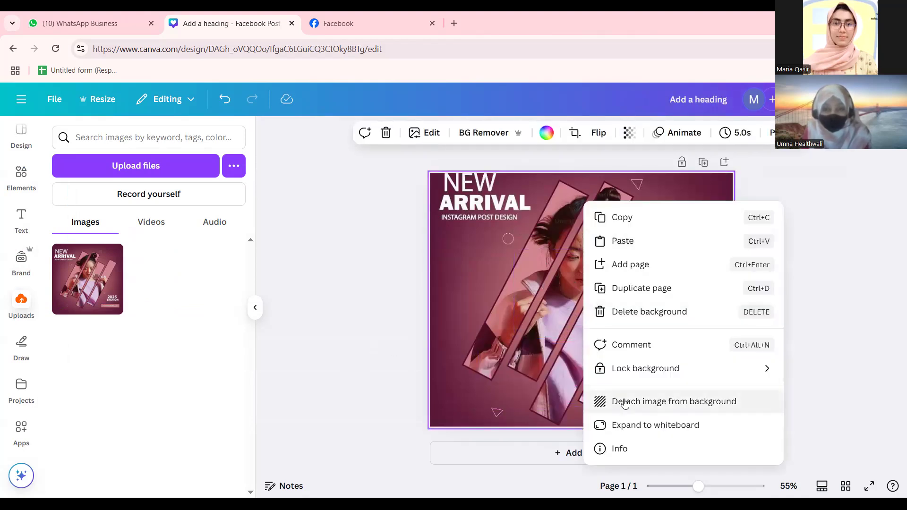
{"action": "left_click", "coordinate": [610, 242]}
{"action": "left_click_drag", "start_coordinate": [594, 302], "coordinate": [546, 275]}
{"action": "left_click_drag", "start_coordinate": [634, 377], "coordinate": [756, 440]}
{"action": "mouse_move", "coordinate": [603, 341]}
{"action": "left_mouse_down"}
{"action": "mouse_move", "coordinate": [604, 324]}
{"action": "mouse_move", "coordinate": [604, 331]}
{"action": "left_mouse_up"}
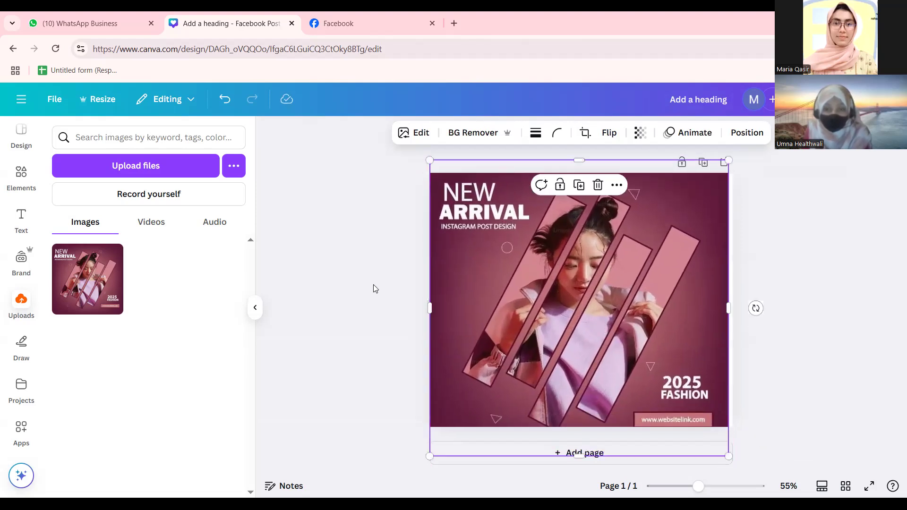
{"action": "left_click", "coordinate": [365, 281]}
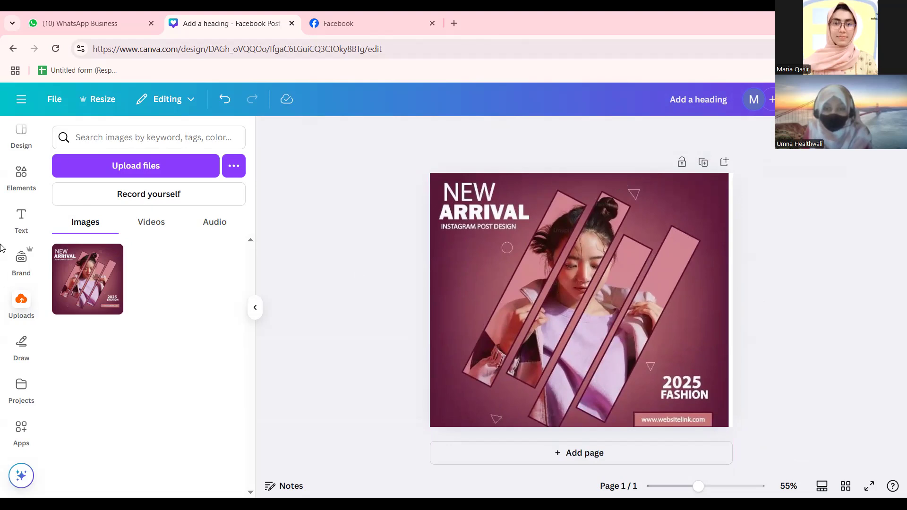
Glance at the Projects panel, then reselect the fashion image on the page.
{"action": "left_click", "coordinate": [21, 386]}
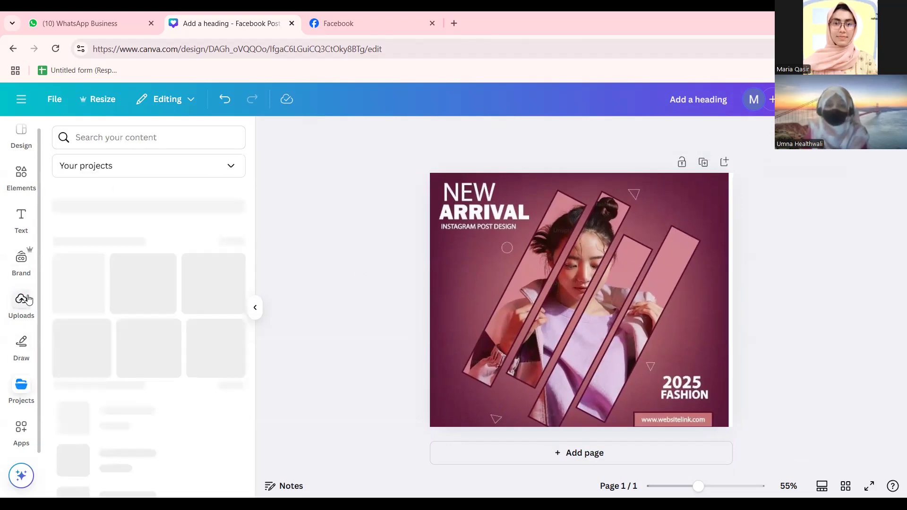
{"action": "left_click", "coordinate": [22, 387]}
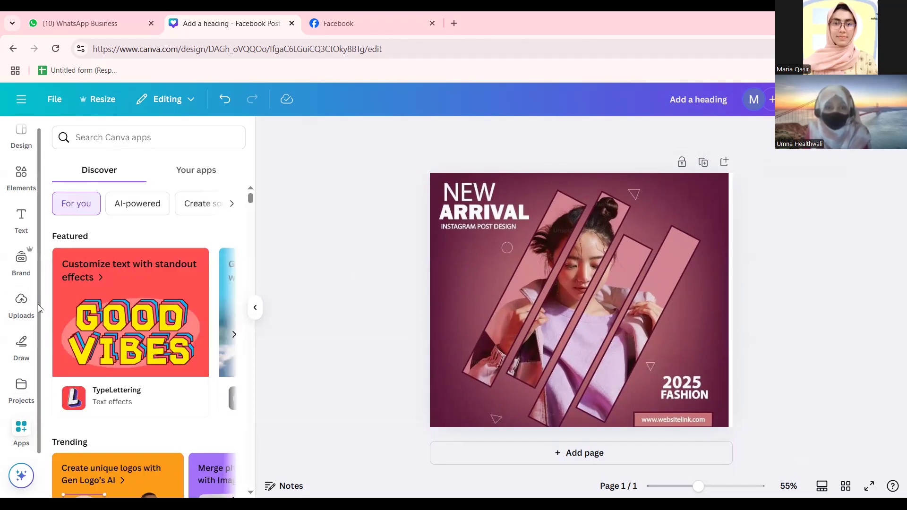
{"action": "scroll", "coordinate": [38, 304], "scroll_direction": "up", "scroll_amount": 1}
{"action": "left_click", "coordinate": [475, 275]}
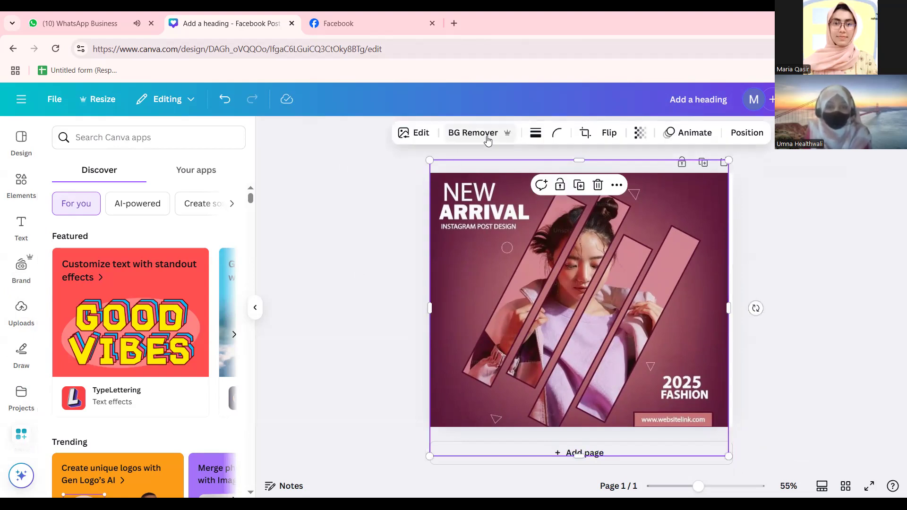
Remove the fashion image's background with BG Remover, leaving diagonal photo strips.
{"action": "left_click", "coordinate": [289, 293]}
{"action": "left_click", "coordinate": [573, 284]}
{"action": "left_click", "coordinate": [458, 131]}
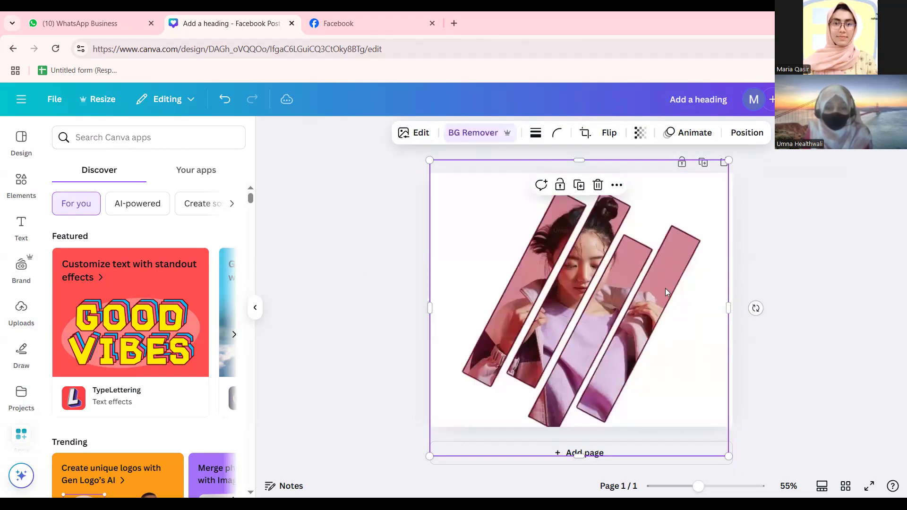
{"action": "left_click", "coordinate": [369, 290]}
{"action": "left_click", "coordinate": [504, 255]}
Undo the accidental deletion, then shrink the photo strips and shift them down-right.
{"action": "left_click", "coordinate": [407, 131]}
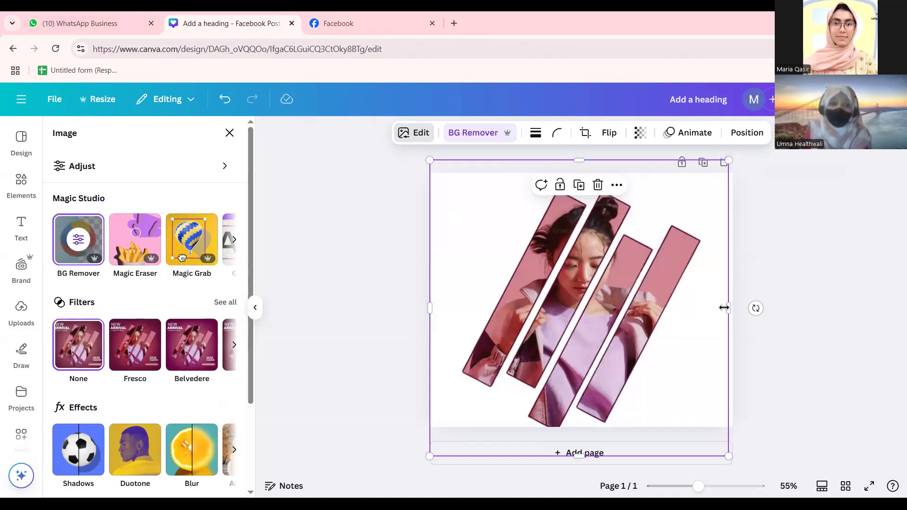
{"action": "left_click_drag", "start_coordinate": [724, 308], "coordinate": [732, 308]}
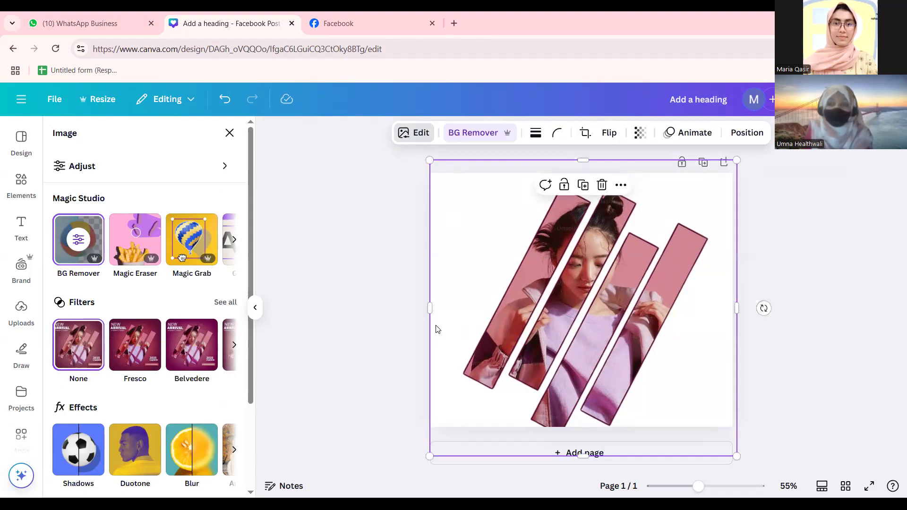
{"action": "key", "text": "Delete"}
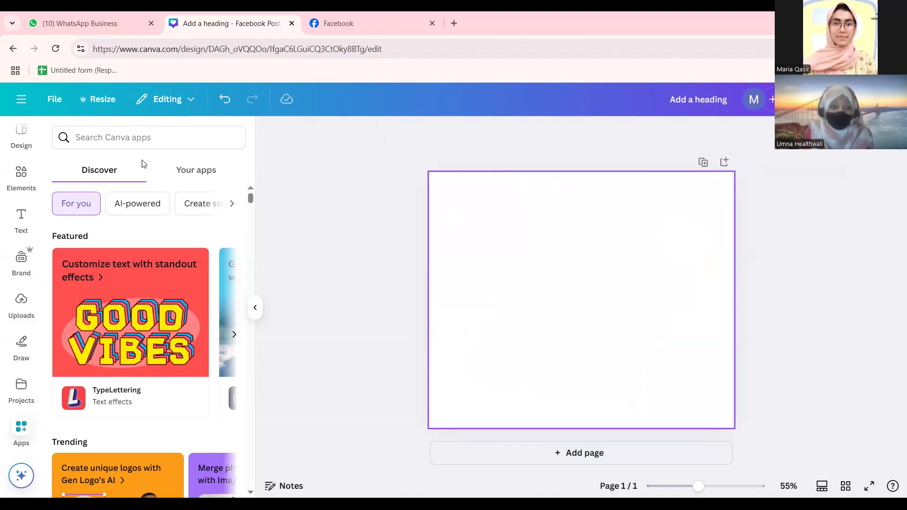
{"action": "left_click", "coordinate": [224, 100]}
{"action": "left_click", "coordinate": [660, 319]}
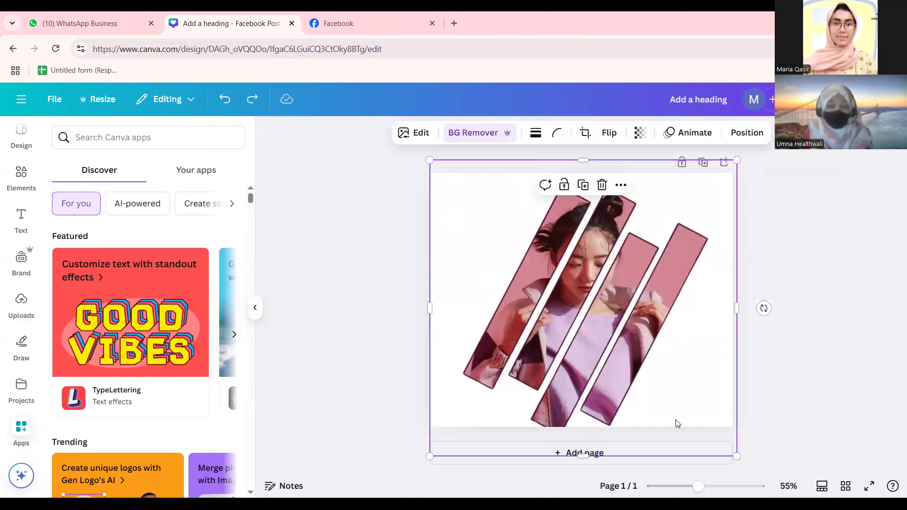
{"action": "left_click_drag", "start_coordinate": [732, 440], "coordinate": [673, 383]}
{"action": "left_click_drag", "start_coordinate": [594, 309], "coordinate": [614, 329]}
{"action": "left_click", "coordinate": [417, 355]}
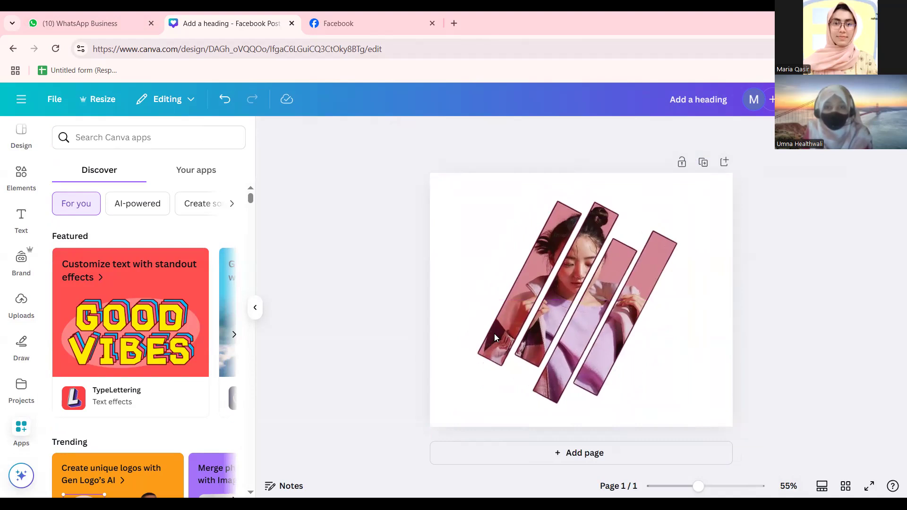
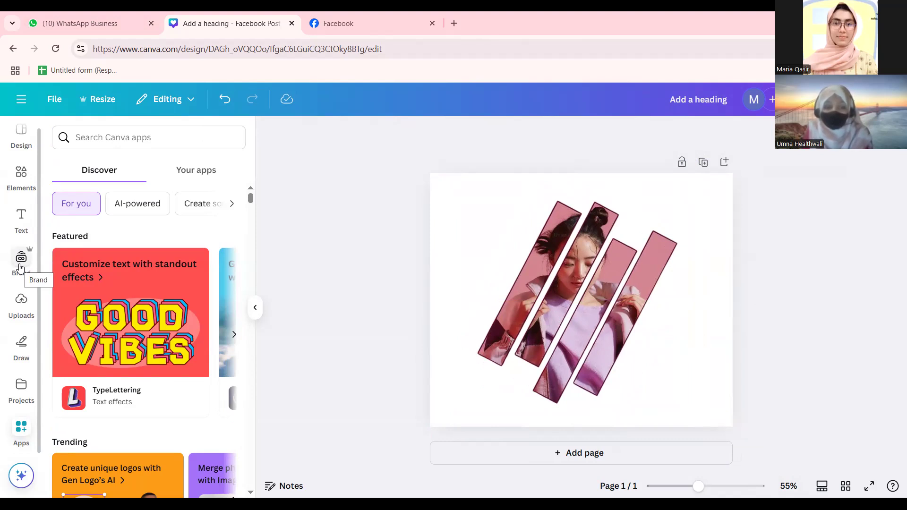
Select and deselect the striped photo, then show the design templates panel.
{"action": "left_click", "coordinate": [579, 257]}
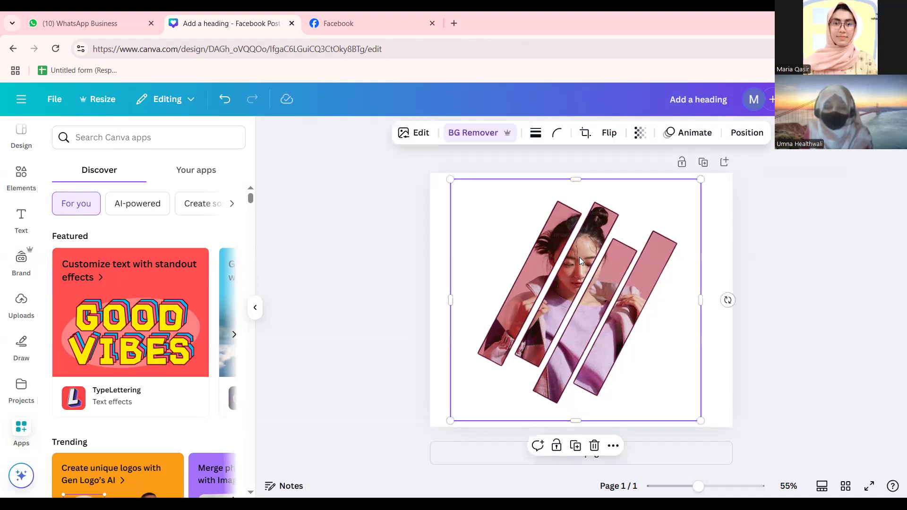
{"action": "left_click", "coordinate": [377, 289]}
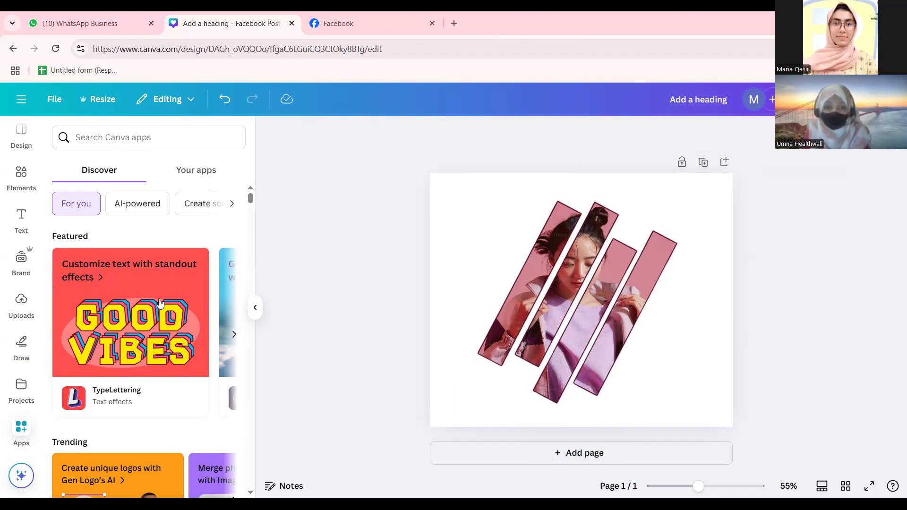
{"action": "scroll", "coordinate": [24, 141], "scroll_direction": "up", "scroll_amount": 1}
{"action": "left_click", "coordinate": [27, 137]}
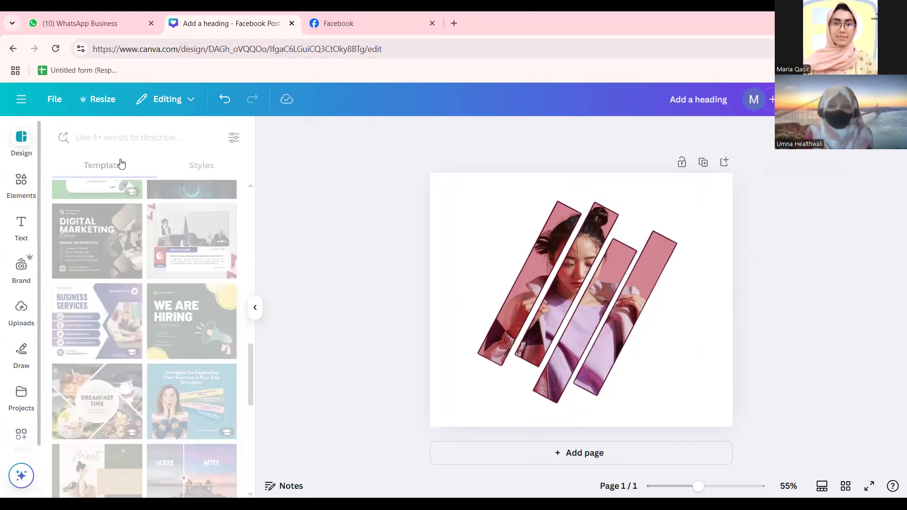
Delete the striped photo and apply the School Activity template from a 'school' logo search.
{"action": "left_click", "coordinate": [634, 289]}
{"action": "key", "text": "Delete"}
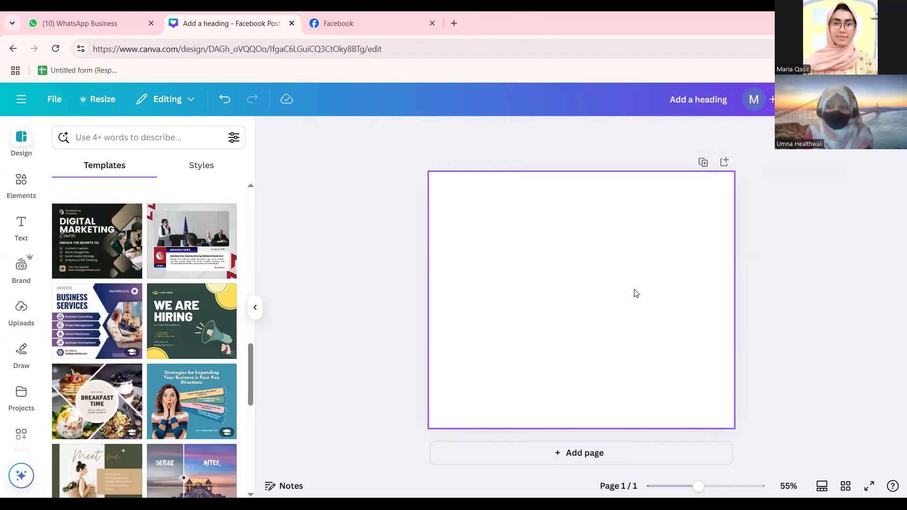
{"action": "left_click", "coordinate": [169, 142]}
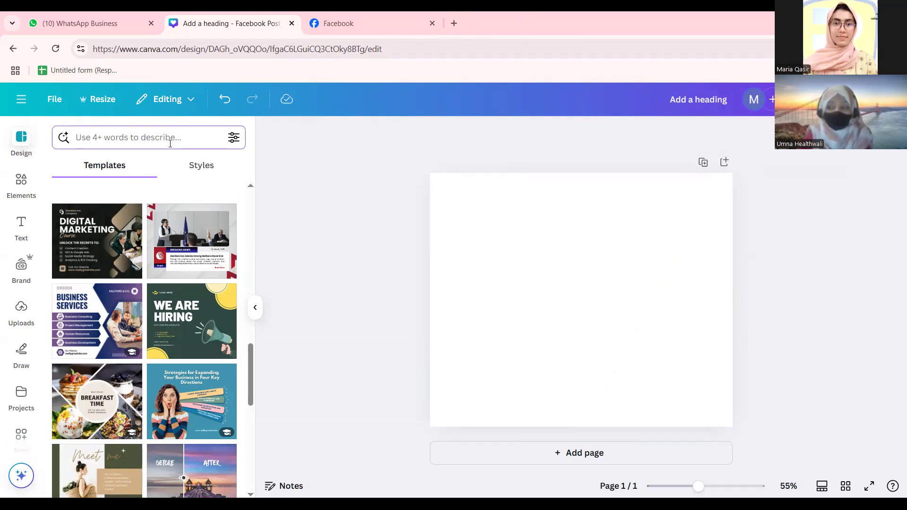
{"action": "type", "text": "school"}
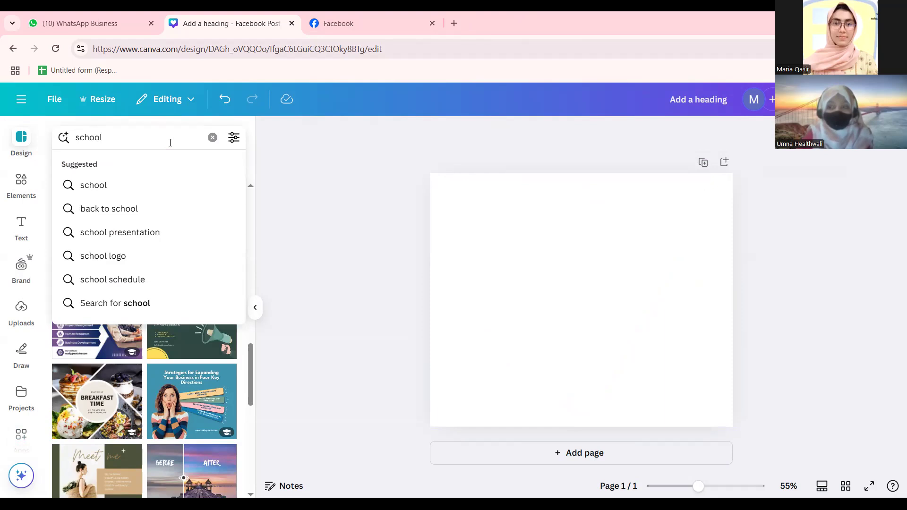
{"action": "left_click", "coordinate": [164, 253]}
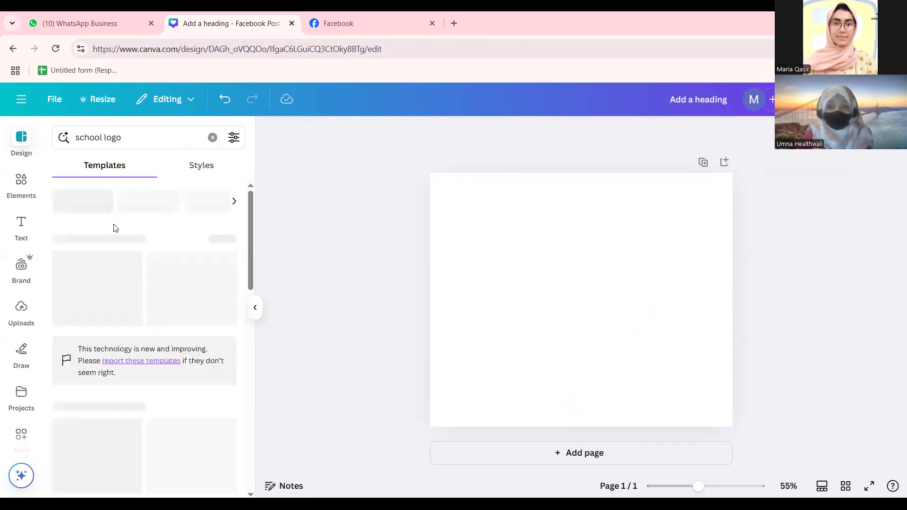
{"action": "scroll", "coordinate": [148, 366], "scroll_direction": "down", "scroll_amount": 5}
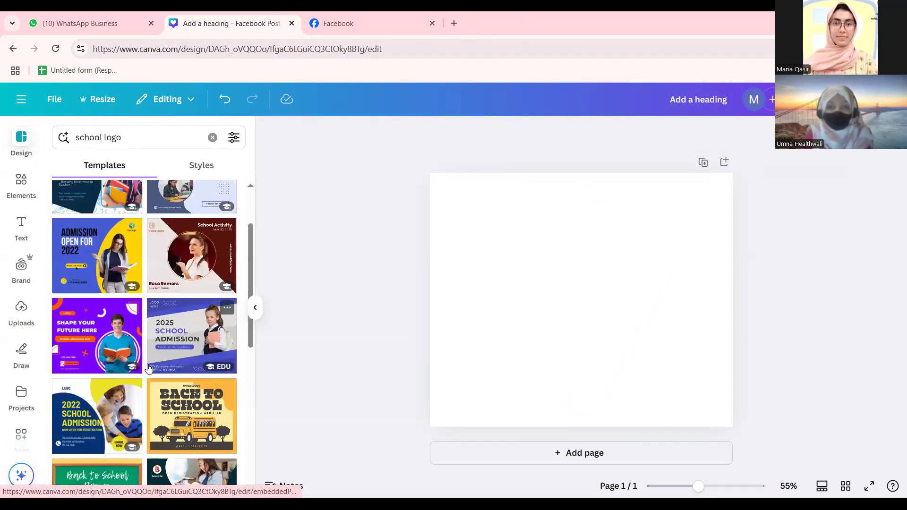
{"action": "left_click", "coordinate": [210, 285]}
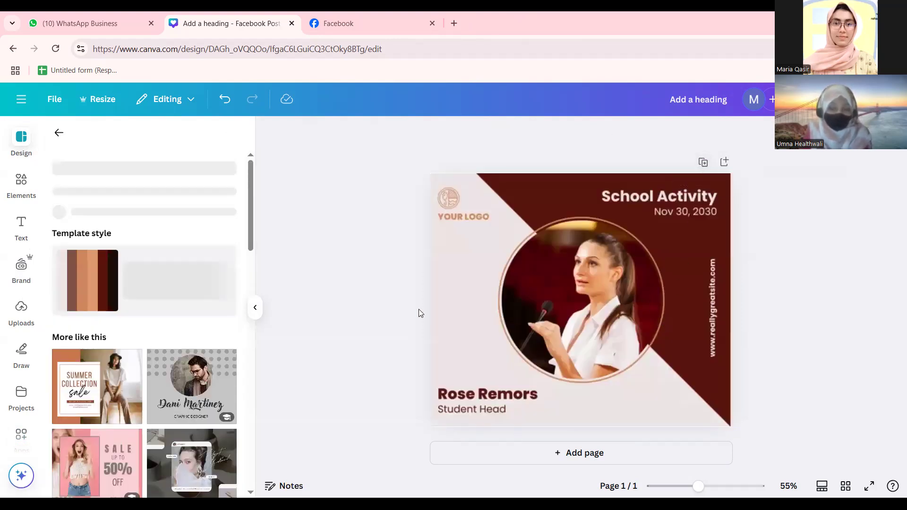
Remove the photo from the template's circle frame, then switch to the Facebook tab.
{"action": "left_click", "coordinate": [576, 309]}
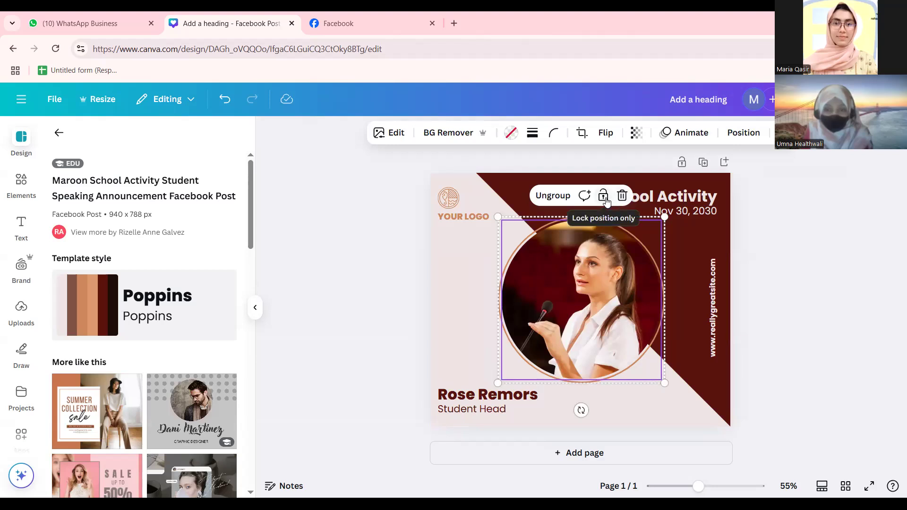
{"action": "left_click", "coordinate": [620, 197]}
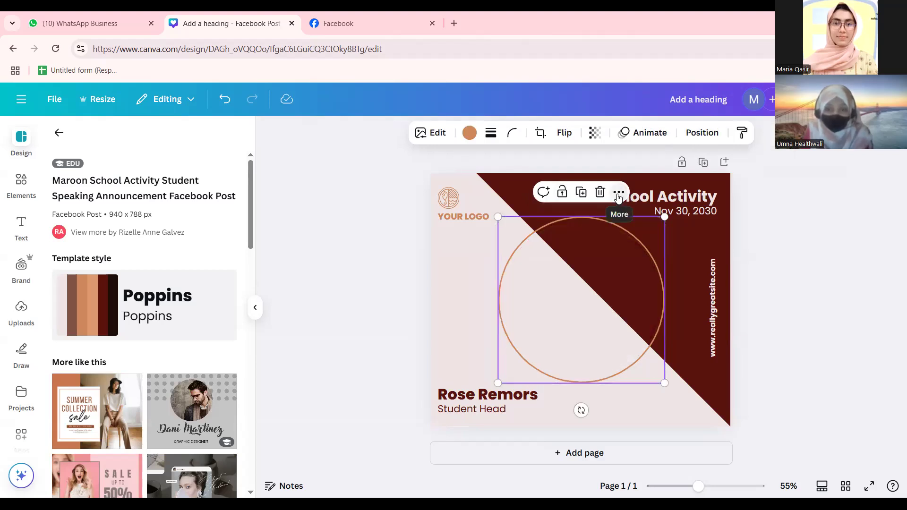
{"action": "left_click", "coordinate": [59, 133]}
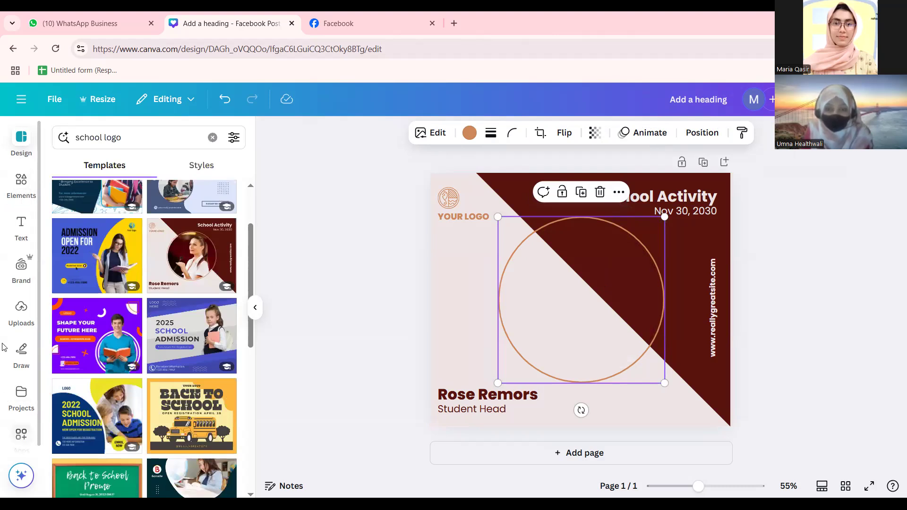
{"action": "left_click", "coordinate": [27, 323]}
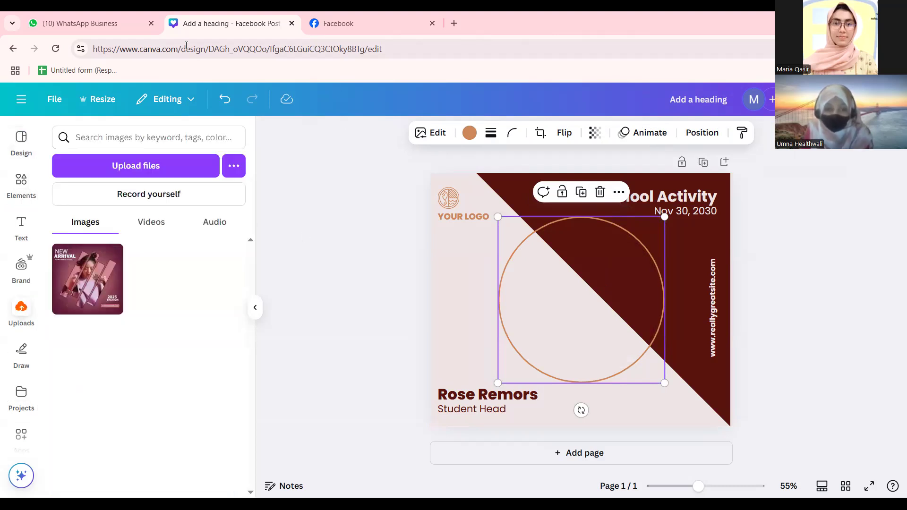
{"action": "left_click", "coordinate": [338, 23]}
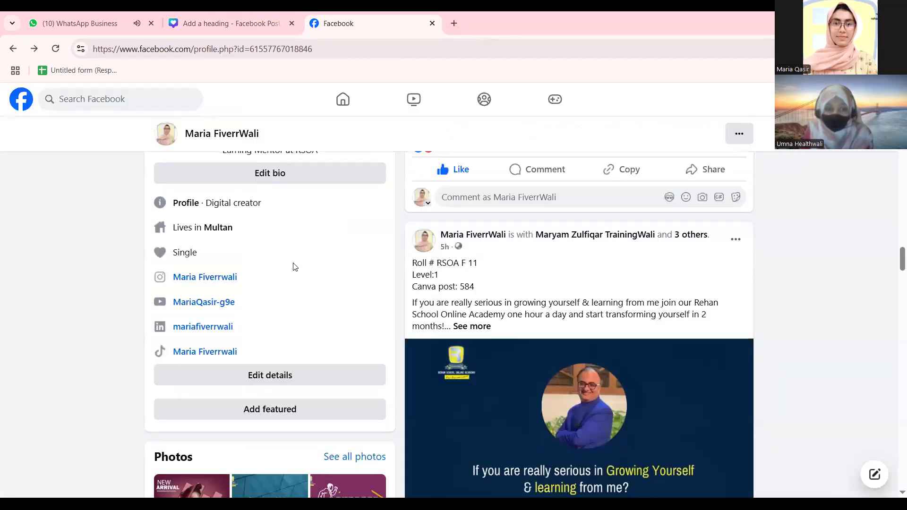
Save the Facebook profile picture as a JPG and drag it into Canva's uploads.
{"action": "left_click", "coordinate": [170, 138]}
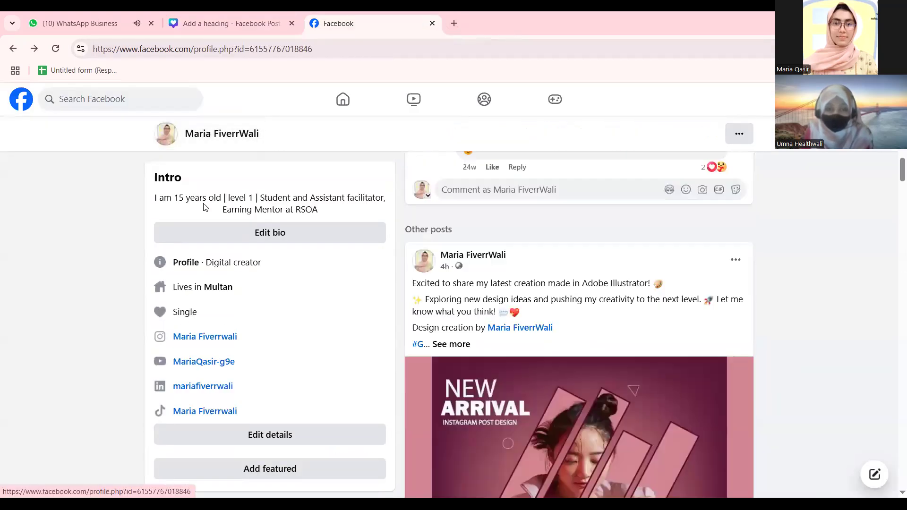
{"action": "left_click", "coordinate": [192, 383]}
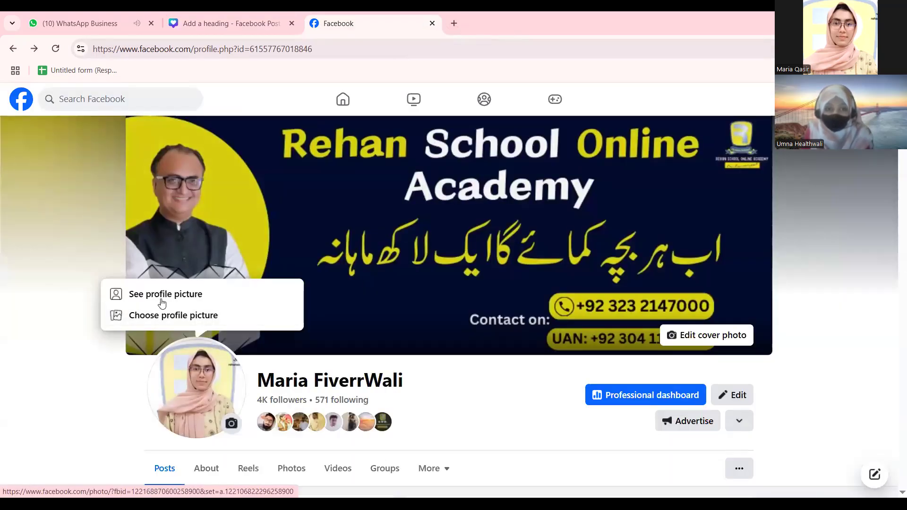
{"action": "left_click", "coordinate": [276, 291]}
{"action": "right_click", "coordinate": [322, 225]}
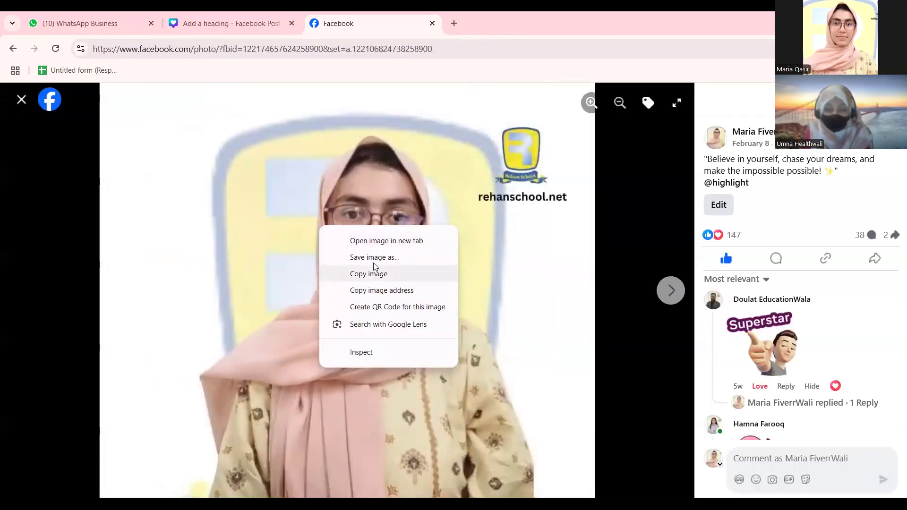
{"action": "left_click", "coordinate": [374, 259]}
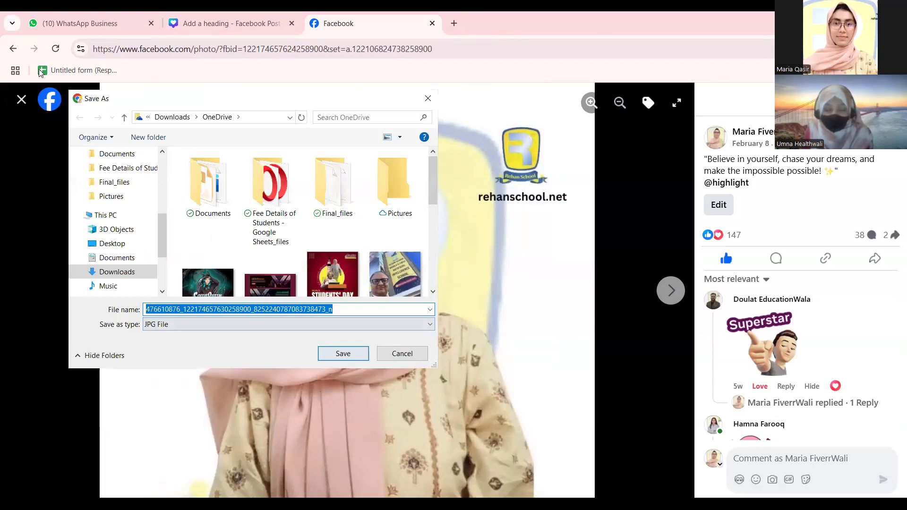
{"action": "key", "text": "Return"}
{"action": "left_click", "coordinate": [22, 99]}
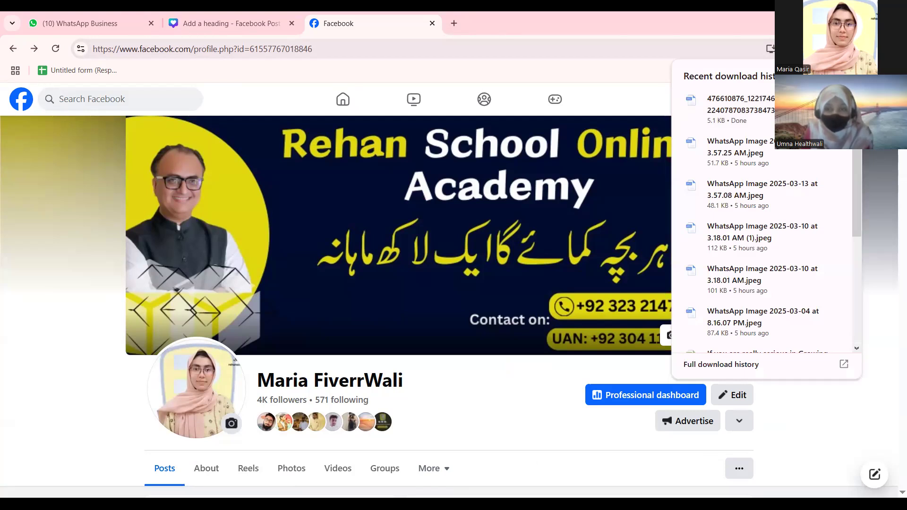
{"action": "left_click_drag", "start_coordinate": [250, 15], "coordinate": [280, 301]}
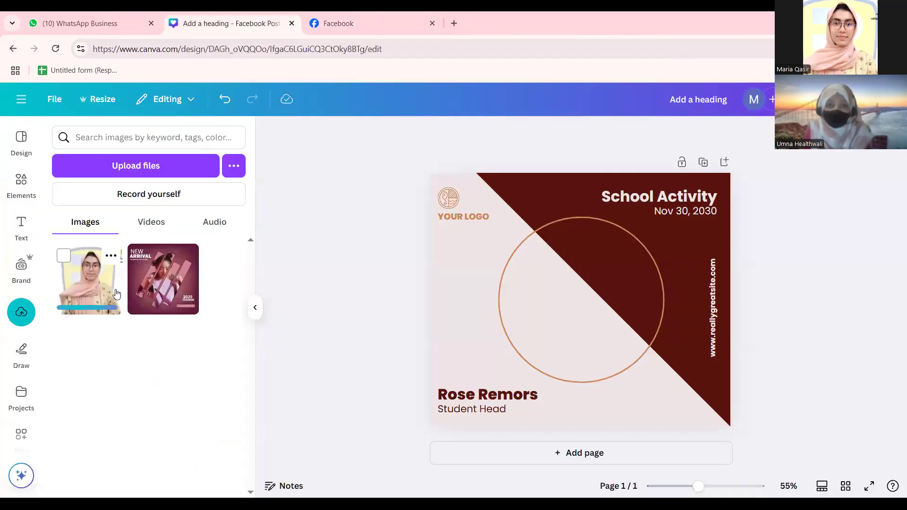
{"action": "left_click", "coordinate": [78, 286]}
Place the uploaded profile photo, then add a circle frame found by searching Elements for 'frame'.
{"action": "left_click_drag", "start_coordinate": [587, 282], "coordinate": [683, 402]}
{"action": "left_click_drag", "start_coordinate": [597, 347], "coordinate": [576, 327]}
{"action": "left_click", "coordinate": [22, 186]}
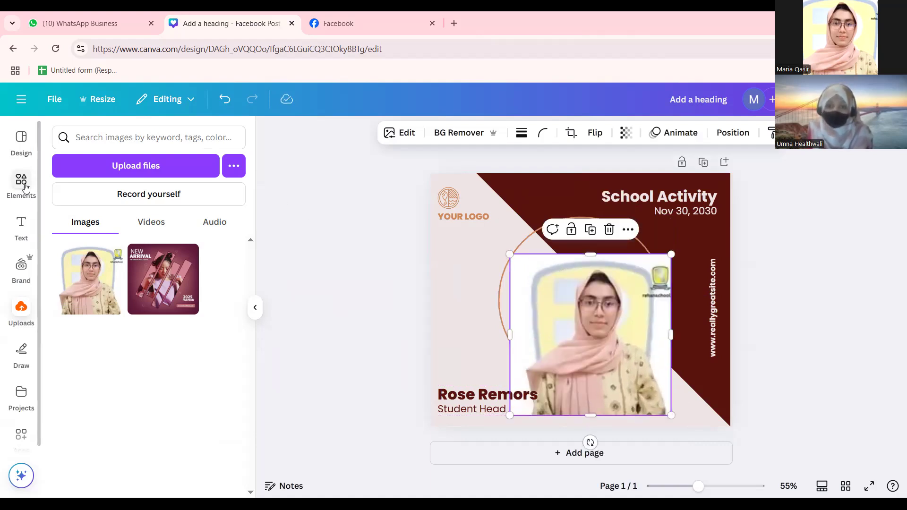
{"action": "left_click", "coordinate": [200, 133]}
{"action": "type", "text": "frame"}
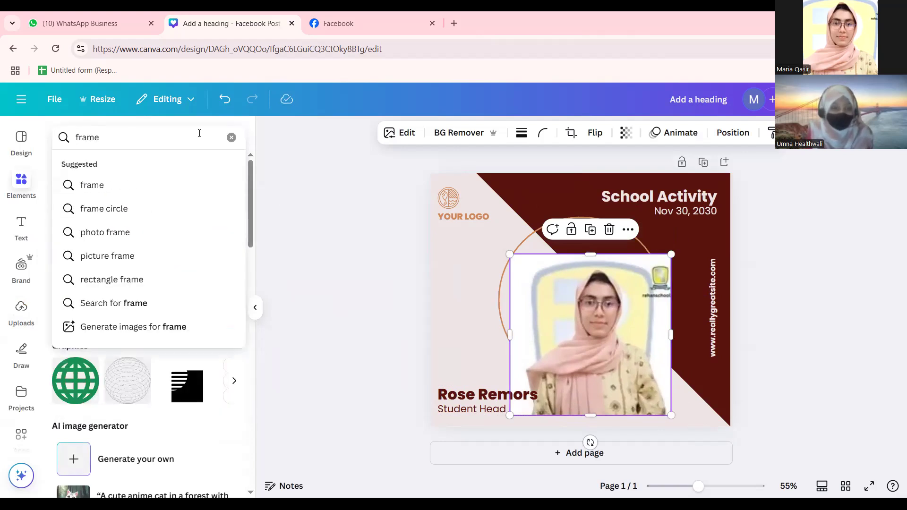
{"action": "left_click", "coordinate": [197, 186]}
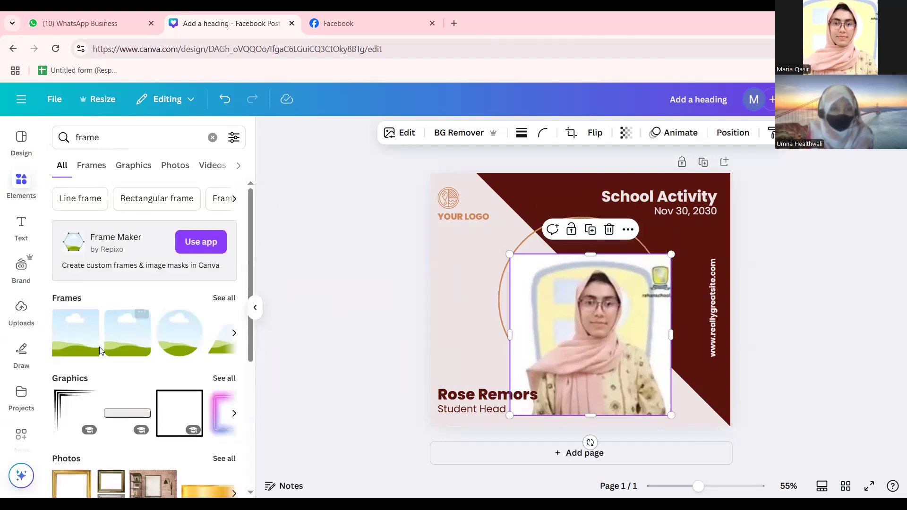
{"action": "left_click", "coordinate": [216, 299]}
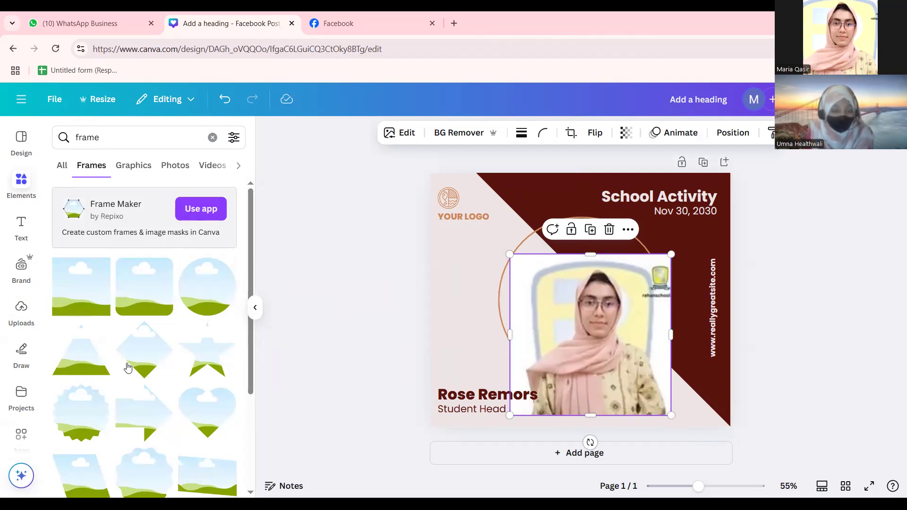
{"action": "scroll", "coordinate": [128, 367], "scroll_direction": "down", "scroll_amount": 5}
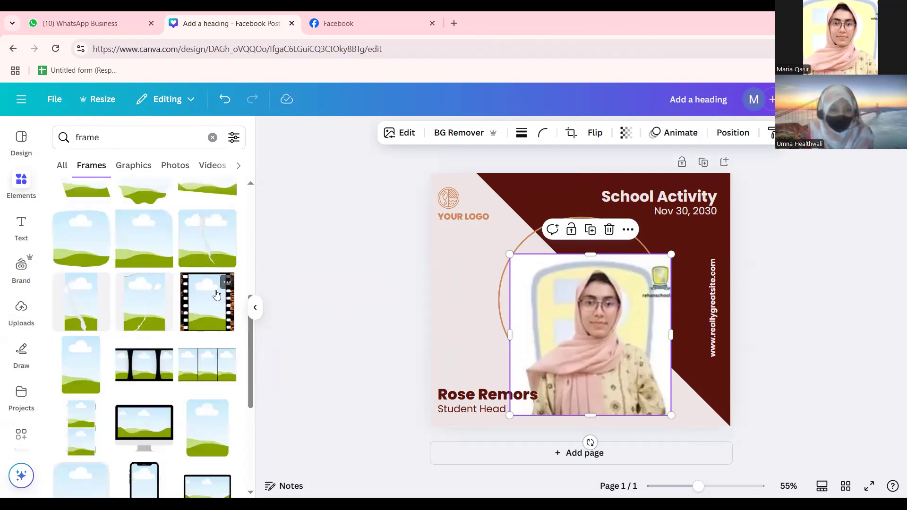
{"action": "scroll", "coordinate": [198, 312], "scroll_direction": "up", "scroll_amount": 6}
{"action": "left_click_drag", "start_coordinate": [190, 294], "coordinate": [596, 310]}
Delete the loose photo and resize the circle frame to sit inside the orange ring.
{"action": "left_click", "coordinate": [476, 350]}
{"action": "key", "text": "Delete"}
{"action": "left_click", "coordinate": [621, 347]}
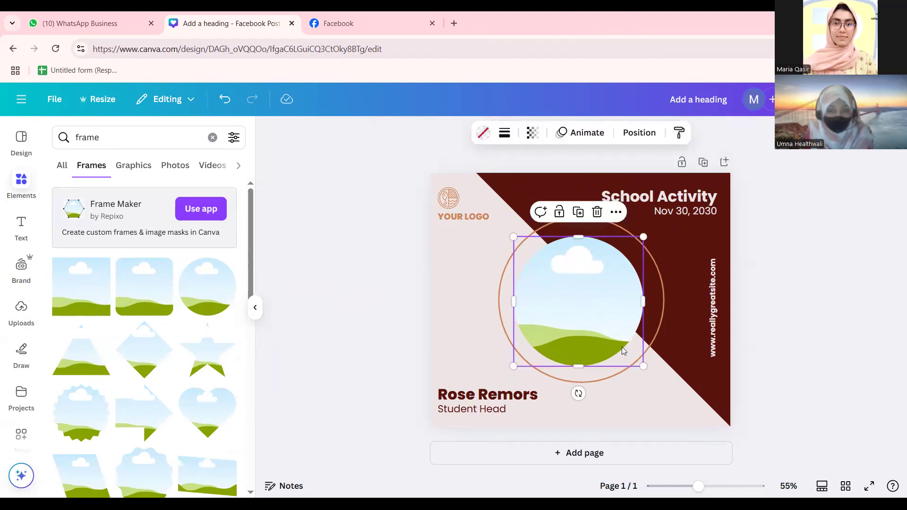
{"action": "left_click_drag", "start_coordinate": [646, 367], "coordinate": [674, 393]}
{"action": "left_click_drag", "start_coordinate": [608, 338], "coordinate": [599, 320]}
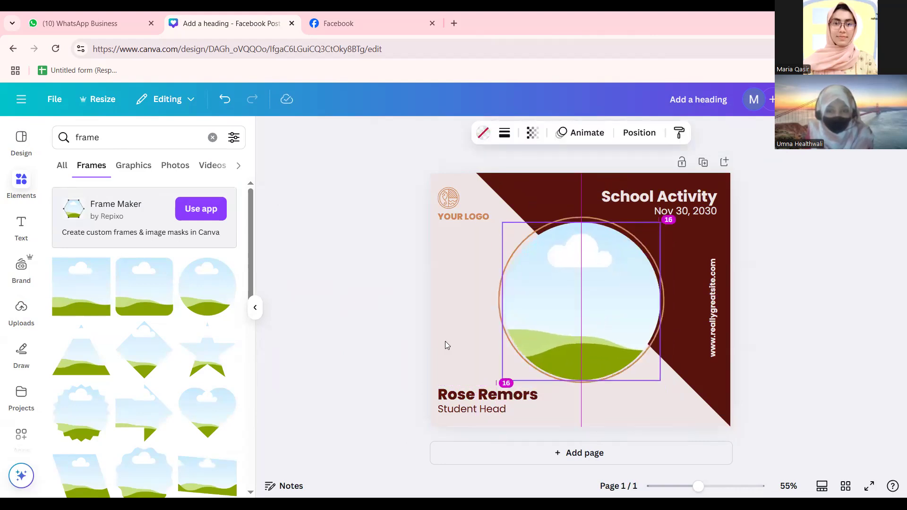
{"action": "left_click", "coordinate": [397, 329]}
{"action": "left_click", "coordinate": [540, 312]}
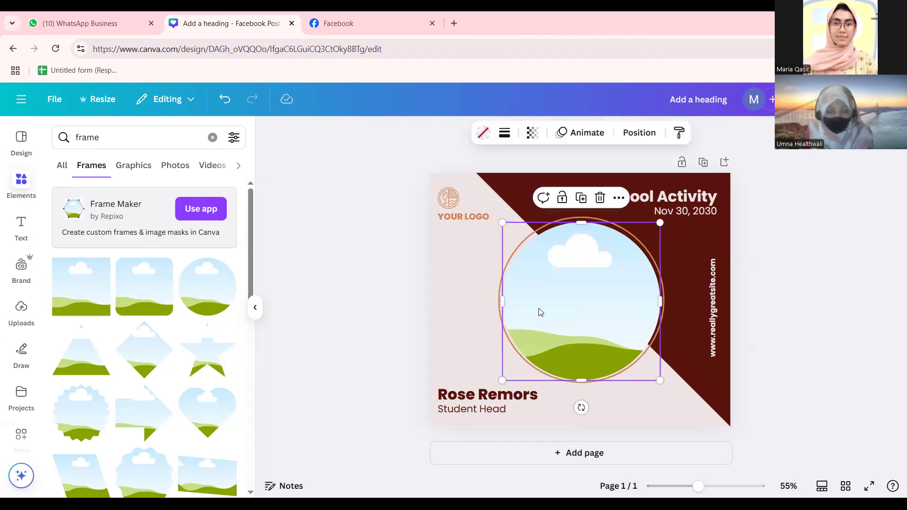
{"action": "key", "text": "Up"}
{"action": "key", "text": "Up"}
{"action": "key", "text": "Up"}
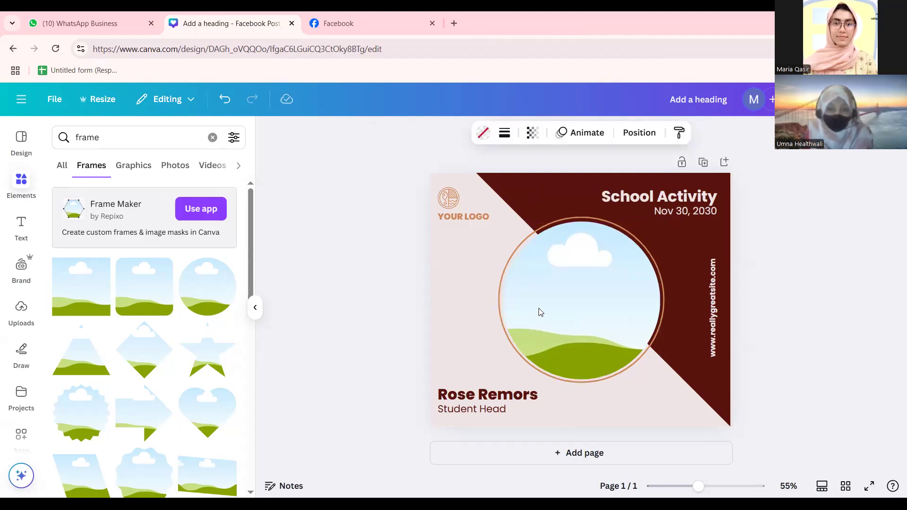
{"action": "left_click", "coordinate": [403, 310]}
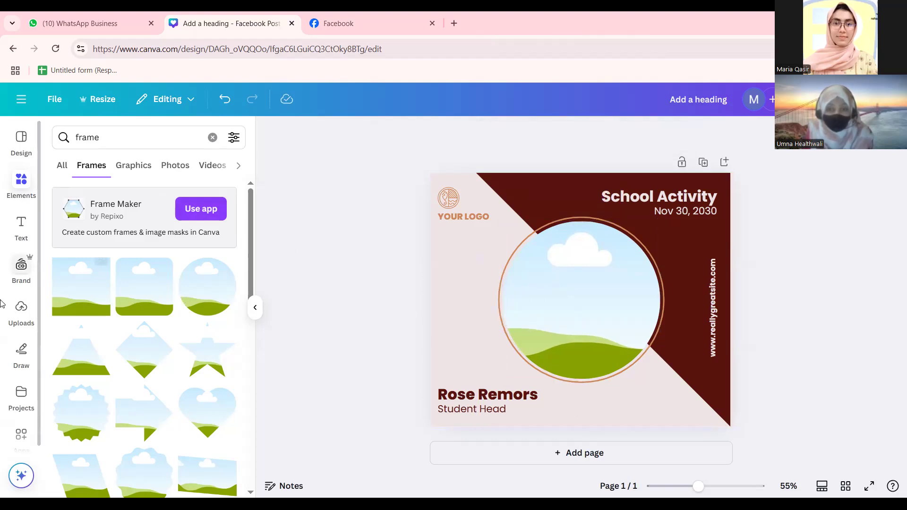
Drag the uploaded profile photo into the circle frame.
{"action": "left_click", "coordinate": [21, 312]}
{"action": "left_click_drag", "start_coordinate": [108, 302], "coordinate": [568, 298]}
{"action": "left_click", "coordinate": [588, 314]}
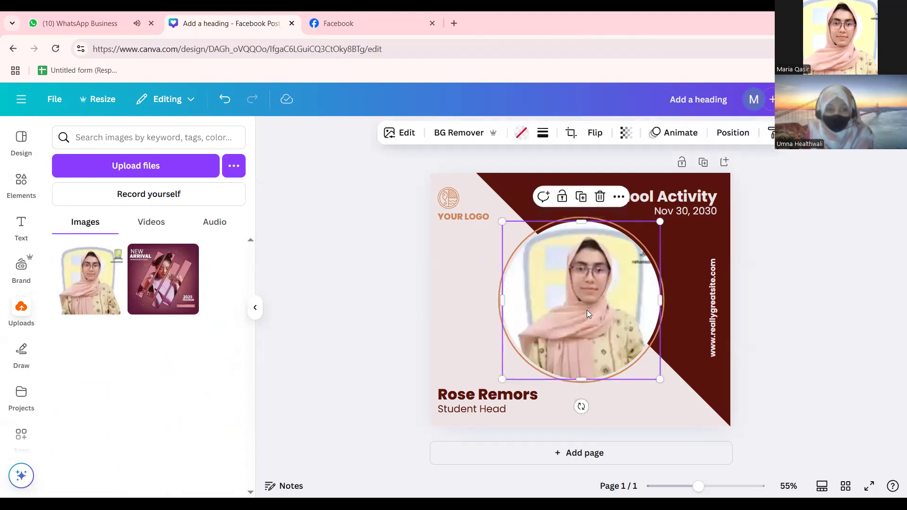
Try rotating the framed photo in Crop, cancel, and keep it centred in the circle.
{"action": "left_click", "coordinate": [572, 133]}
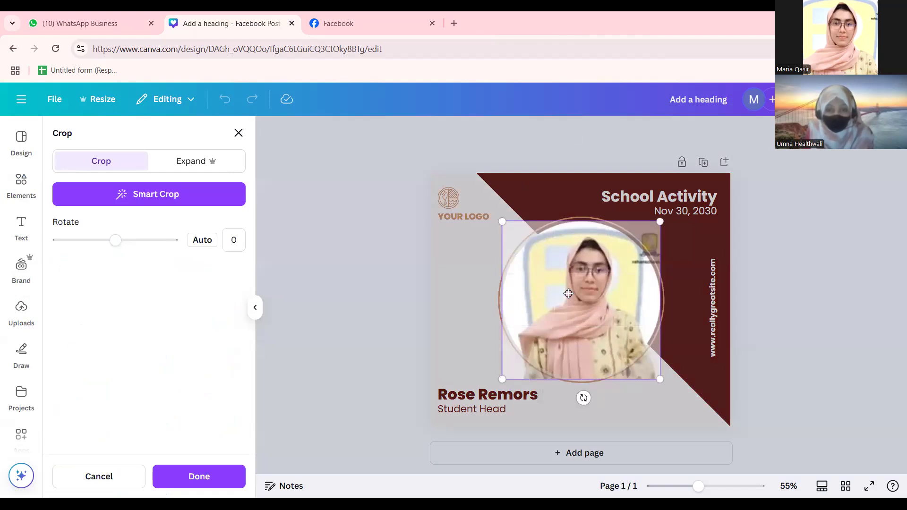
{"action": "mouse_move", "coordinate": [115, 240]}
{"action": "left_mouse_down"}
{"action": "mouse_move", "coordinate": [105, 239]}
{"action": "mouse_move", "coordinate": [120, 247]}
{"action": "left_mouse_up"}
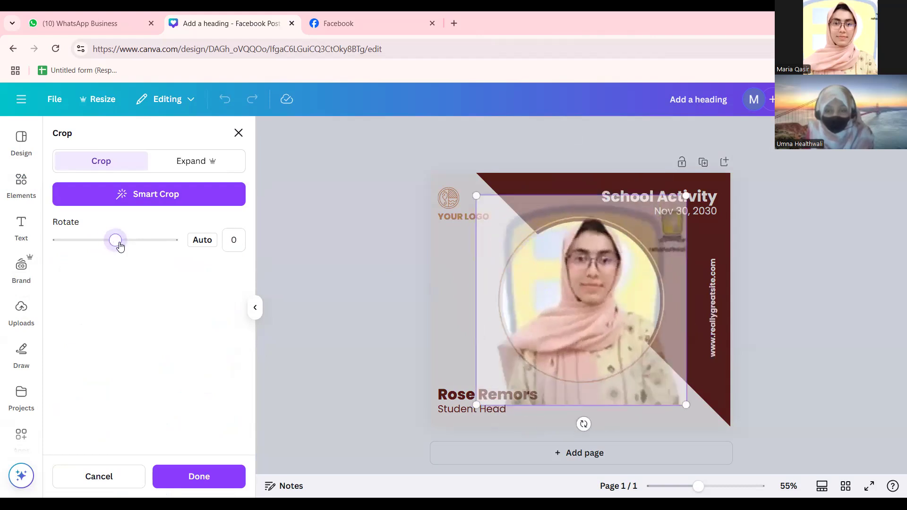
{"action": "left_click", "coordinate": [99, 476]}
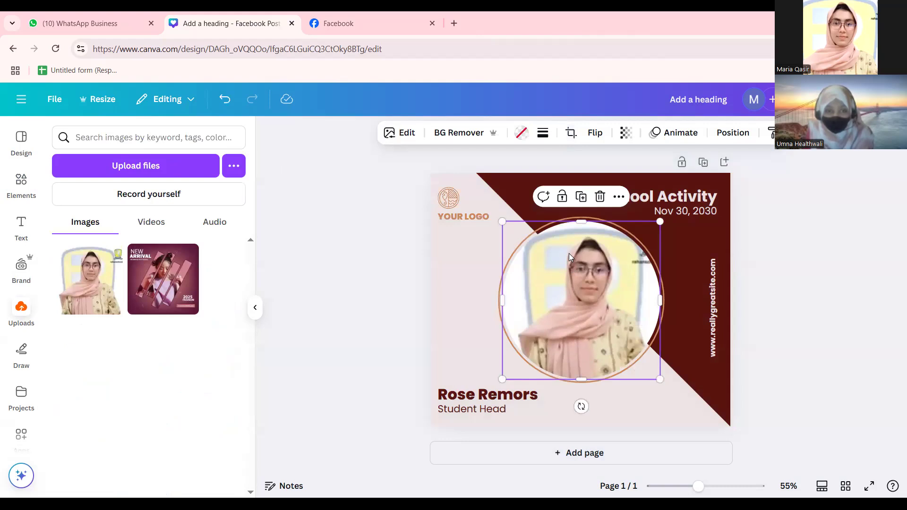
{"action": "mouse_move", "coordinate": [547, 262]}
{"action": "left_mouse_down"}
{"action": "mouse_move", "coordinate": [531, 259]}
{"action": "mouse_move", "coordinate": [561, 268]}
{"action": "left_mouse_up"}
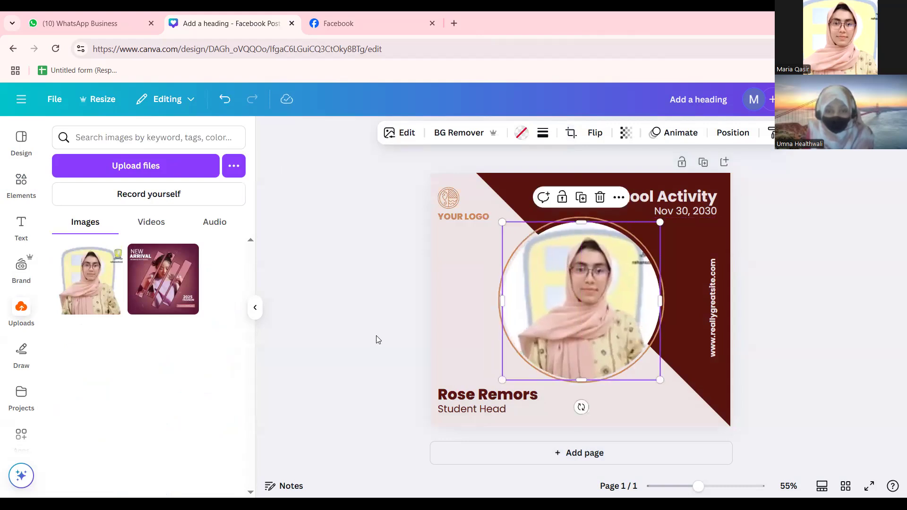
{"action": "left_click", "coordinate": [336, 313]}
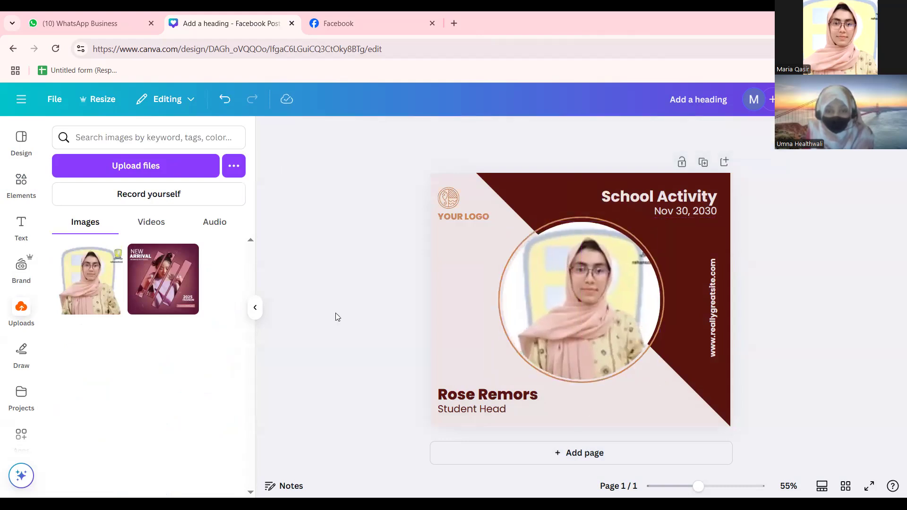
{"action": "left_click", "coordinate": [535, 245]}
Try the Fresco, Belvedere and Luna filters, settling on Aero for the photo.
{"action": "left_click", "coordinate": [400, 133]}
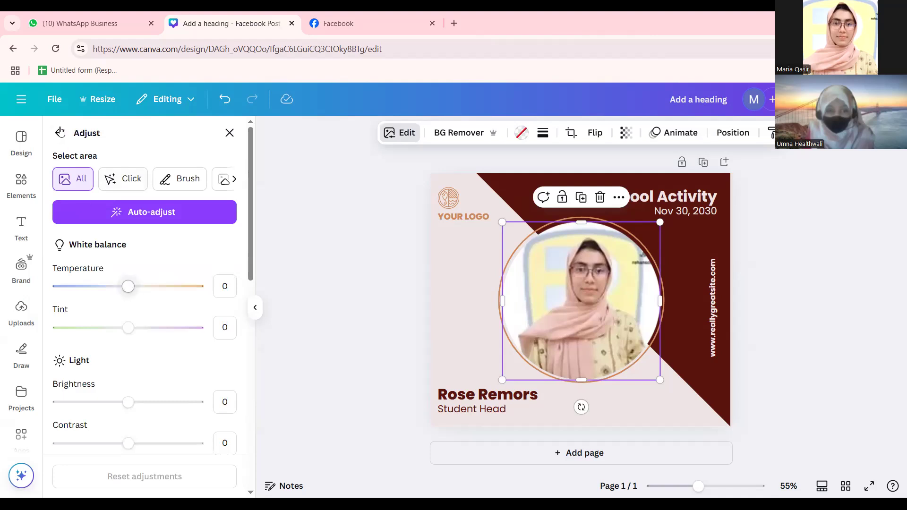
{"action": "left_click", "coordinate": [59, 133]}
{"action": "left_click", "coordinate": [145, 329]}
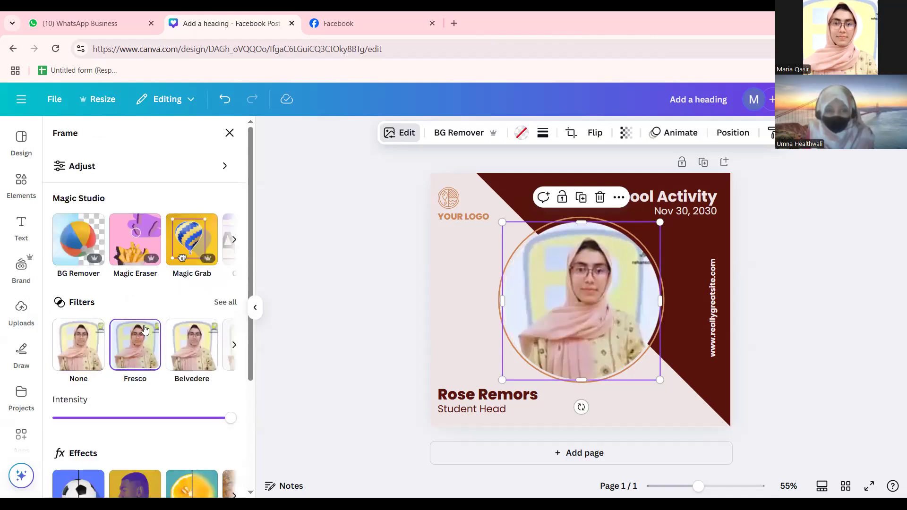
{"action": "left_click", "coordinate": [206, 353]}
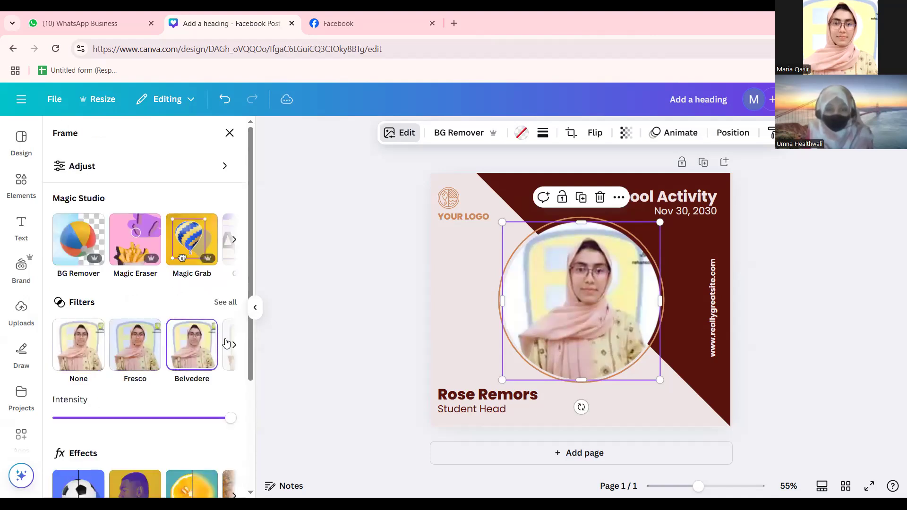
{"action": "left_click", "coordinate": [234, 345]}
{"action": "left_click", "coordinate": [154, 354]}
{"action": "left_click", "coordinate": [184, 351]}
Experiment with blur brush sizes 100 and 25 and whole-image blur, then close without blurring.
{"action": "scroll", "coordinate": [97, 373], "scroll_direction": "down", "scroll_amount": 3}
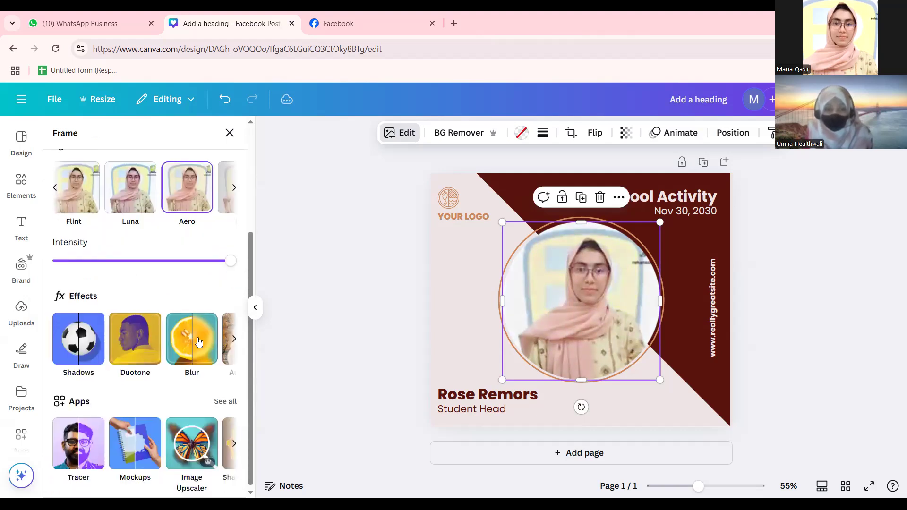
{"action": "left_click", "coordinate": [199, 337]}
{"action": "mouse_move", "coordinate": [162, 271]}
{"action": "left_mouse_down"}
{"action": "mouse_move", "coordinate": [233, 267]}
{"action": "mouse_move", "coordinate": [210, 265]}
{"action": "left_mouse_up"}
{"action": "left_click_drag", "start_coordinate": [139, 269], "coordinate": [95, 267]}
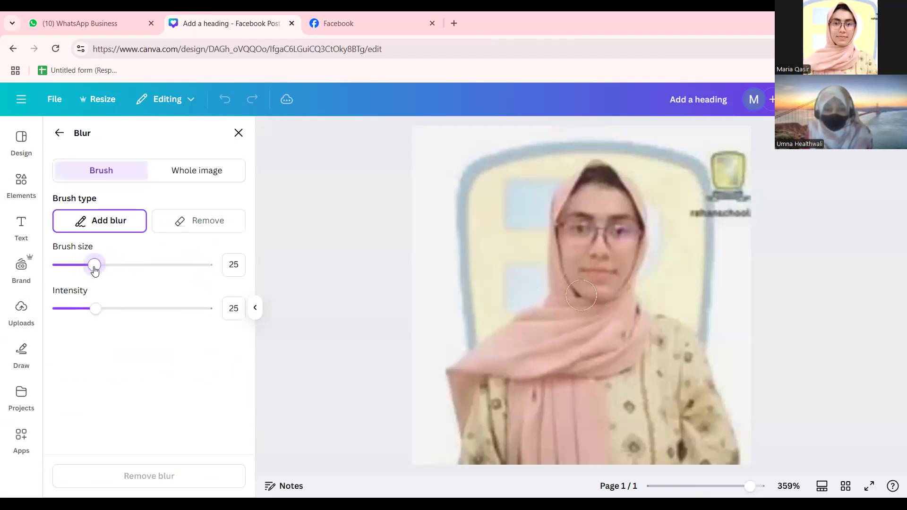
{"action": "left_click", "coordinate": [167, 176]}
{"action": "mouse_move", "coordinate": [154, 226]}
{"action": "left_mouse_down"}
{"action": "mouse_move", "coordinate": [184, 231]}
{"action": "mouse_move", "coordinate": [93, 240]}
{"action": "mouse_move", "coordinate": [56, 237]}
{"action": "mouse_move", "coordinate": [110, 240]}
{"action": "mouse_move", "coordinate": [5, 229]}
{"action": "left_mouse_up"}
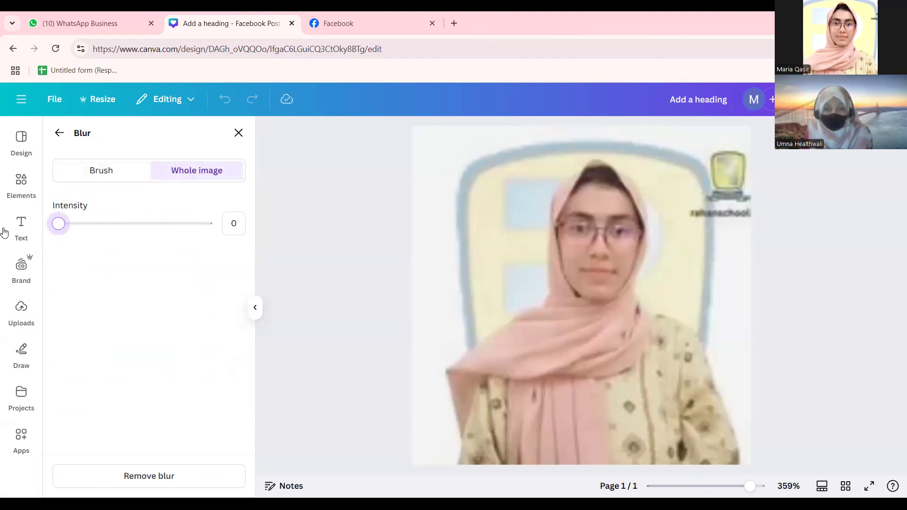
{"action": "left_click", "coordinate": [239, 133]}
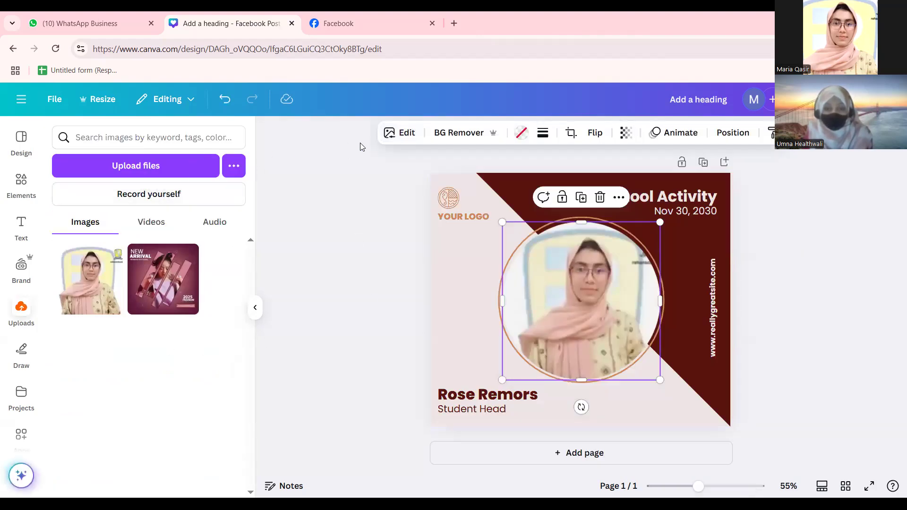
Look at the shadow presets, close them unapplied, and reselect the photo frame.
{"action": "left_click", "coordinate": [387, 134]}
{"action": "scroll", "coordinate": [101, 381], "scroll_direction": "down", "scroll_amount": 3}
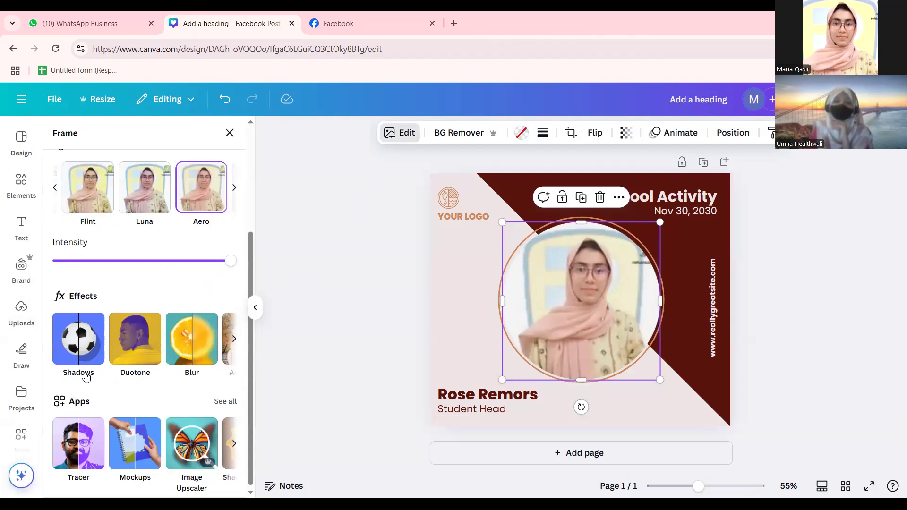
{"action": "left_click", "coordinate": [74, 348]}
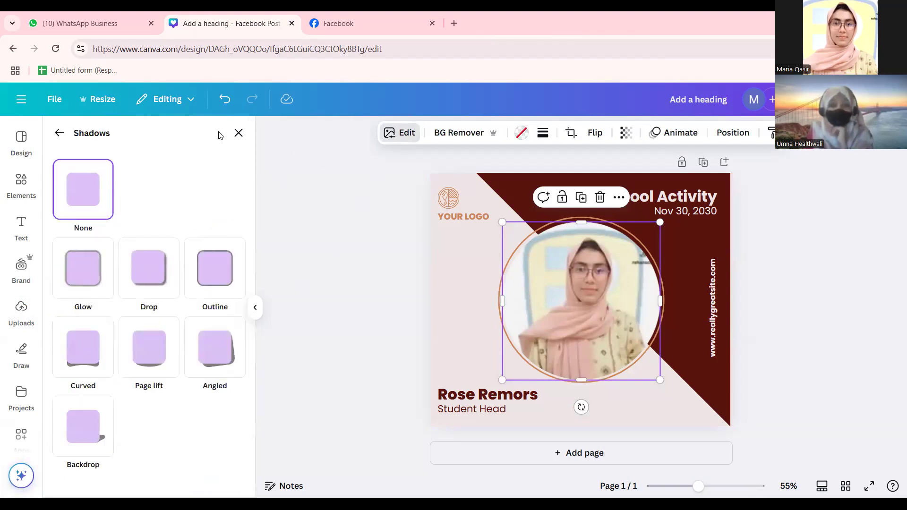
{"action": "left_click", "coordinate": [239, 133]}
{"action": "left_click", "coordinate": [265, 207]}
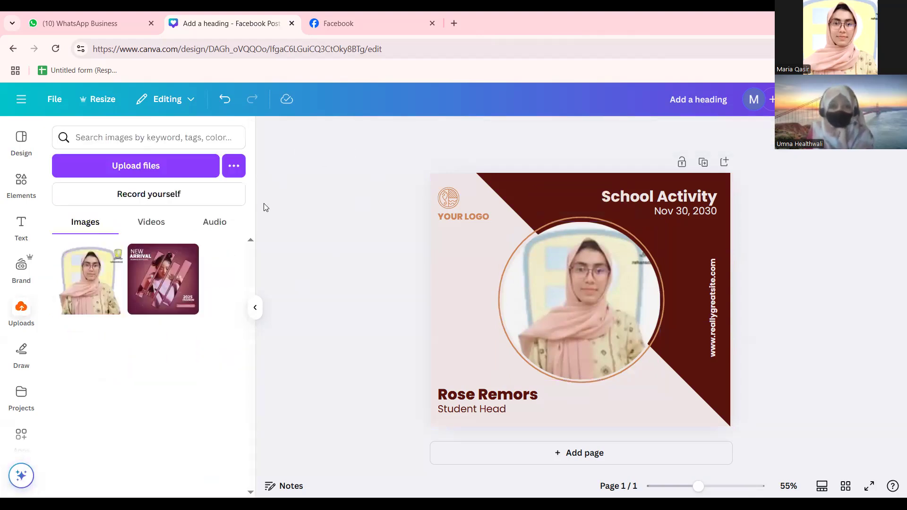
{"action": "left_click", "coordinate": [546, 293]}
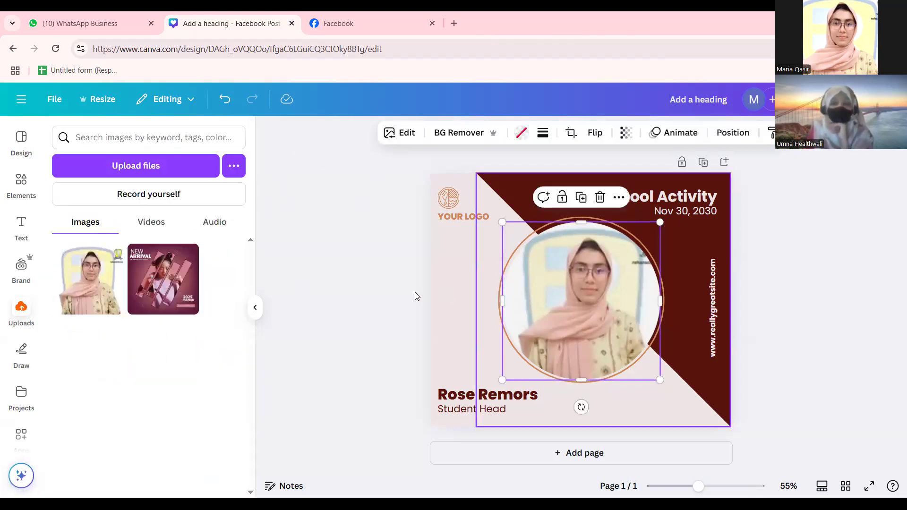
{"action": "left_click", "coordinate": [21, 139]}
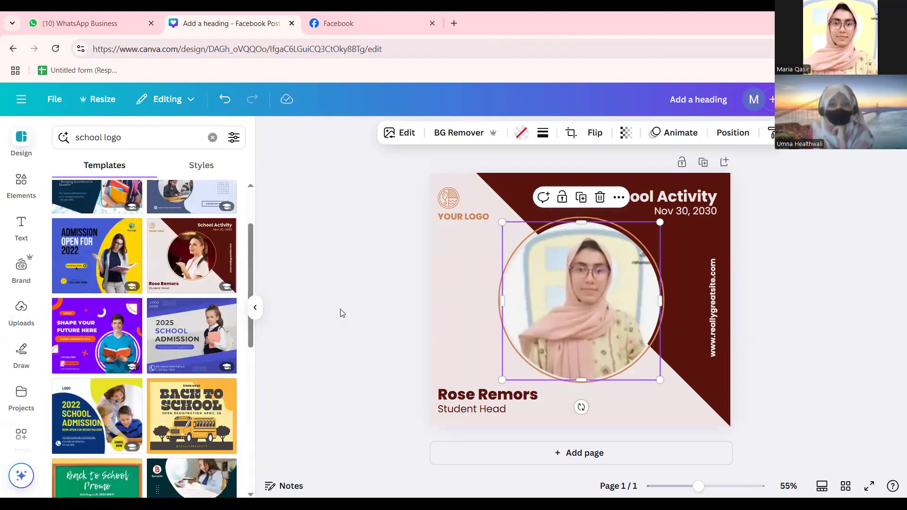
Select the YOUR LOGO text and enter editing, then leave it unchanged.
{"action": "left_click", "coordinate": [440, 230]}
{"action": "left_click", "coordinate": [452, 216]}
{"action": "left_click", "coordinate": [332, 236]}
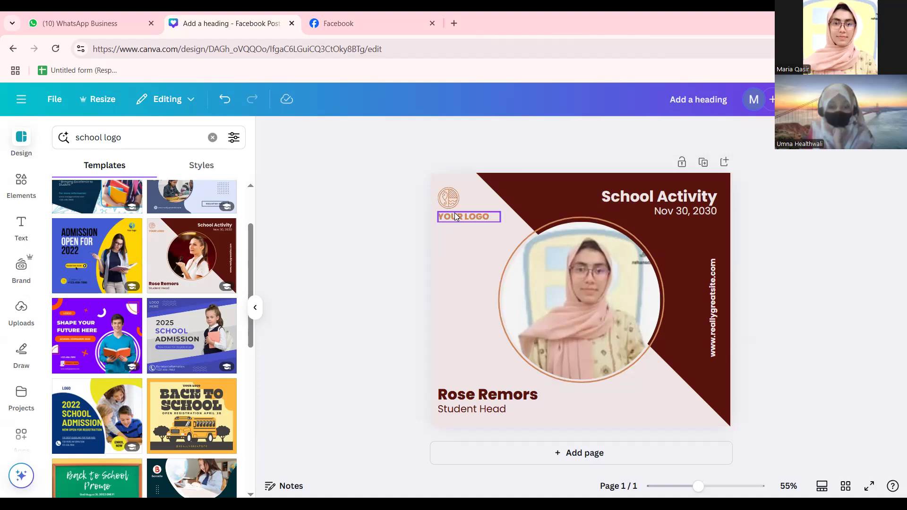
{"action": "double_click", "coordinate": [455, 216]}
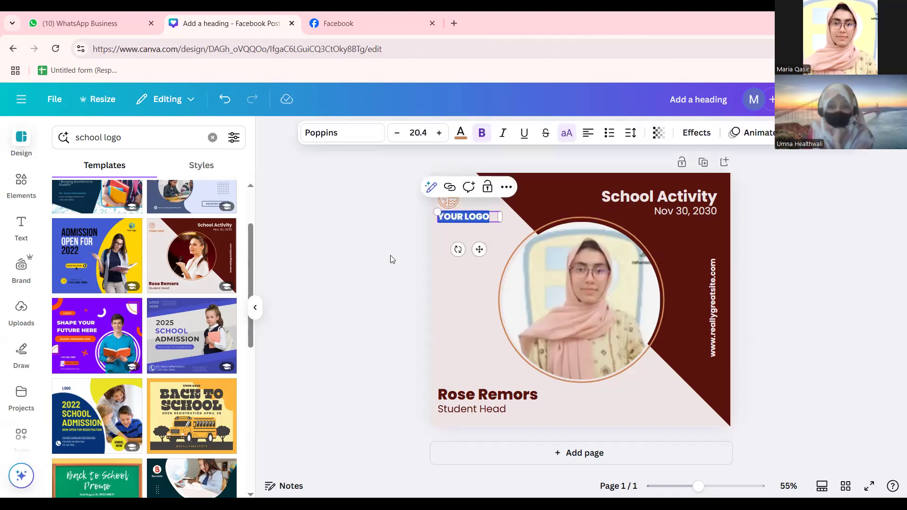
{"action": "left_click", "coordinate": [369, 263]}
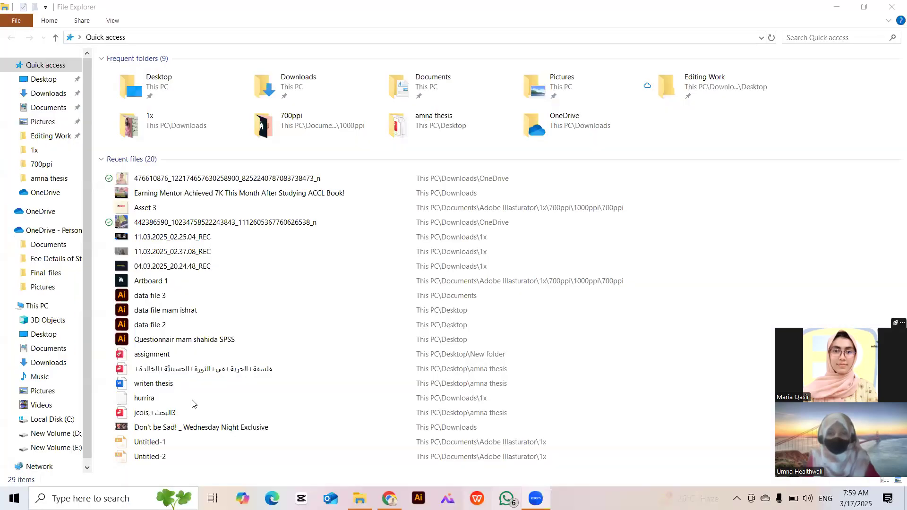
Drag the Asset 3 image from File Explorer's recent files onto the Canva window.
{"action": "left_click_drag", "start_coordinate": [156, 208], "coordinate": [393, 496]}
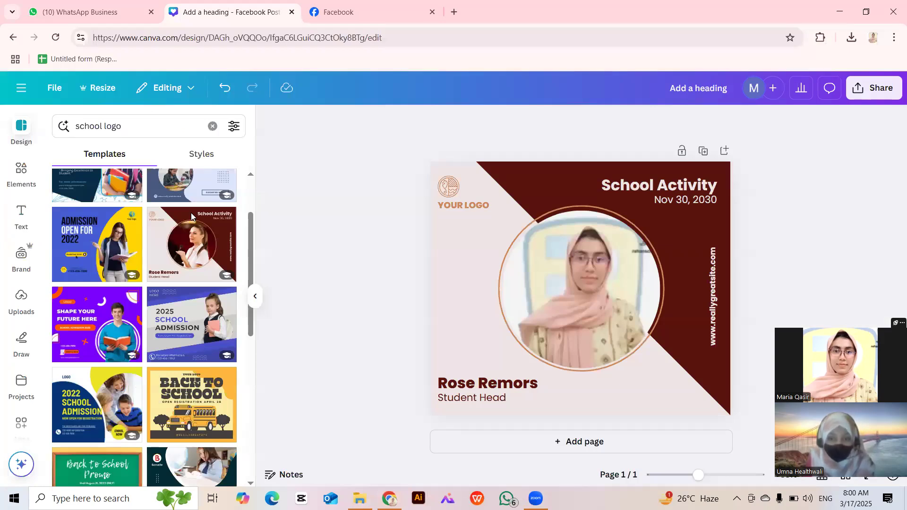
Drop Mari's logo onto the design, move and shrink it, then delete it and switch windows.
{"action": "left_click_drag", "start_coordinate": [309, 315], "coordinate": [505, 308]}
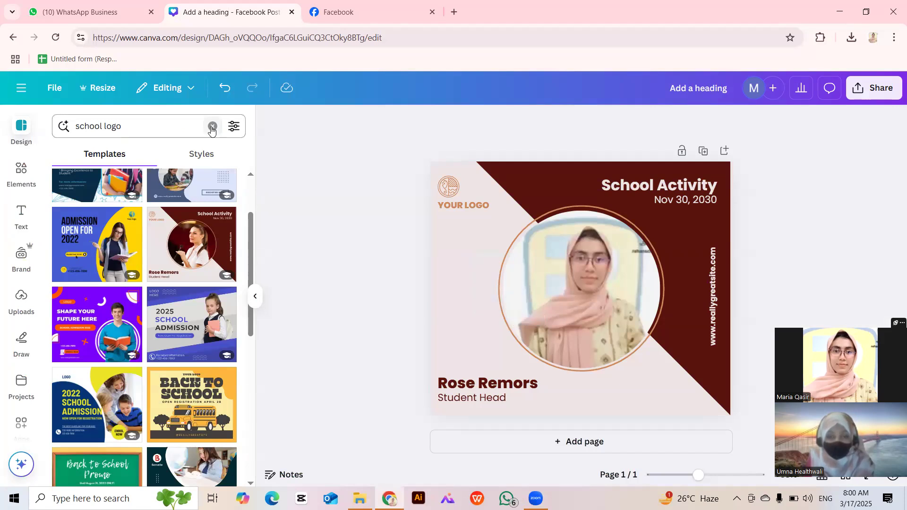
{"action": "left_click", "coordinate": [22, 301]}
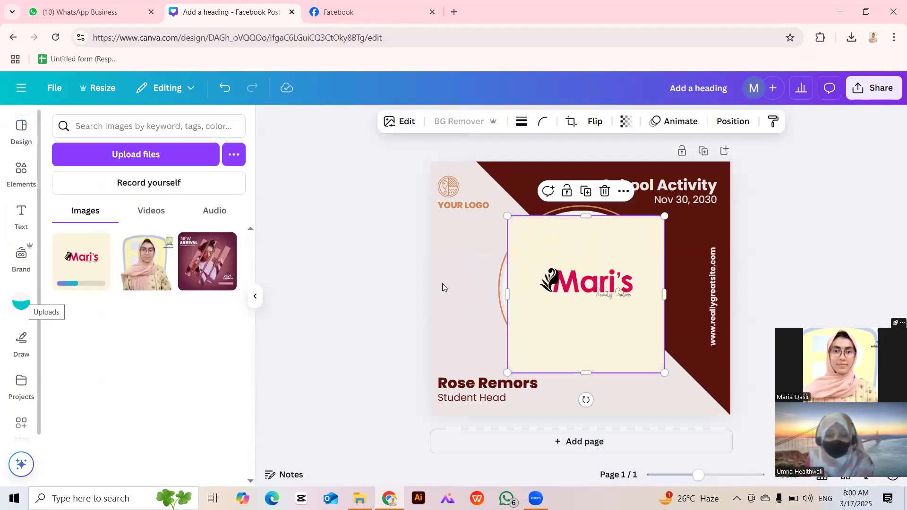
{"action": "left_click_drag", "start_coordinate": [565, 334], "coordinate": [426, 312]}
{"action": "left_click_drag", "start_coordinate": [466, 279], "coordinate": [409, 302]}
{"action": "left_click_drag", "start_coordinate": [370, 326], "coordinate": [430, 265]}
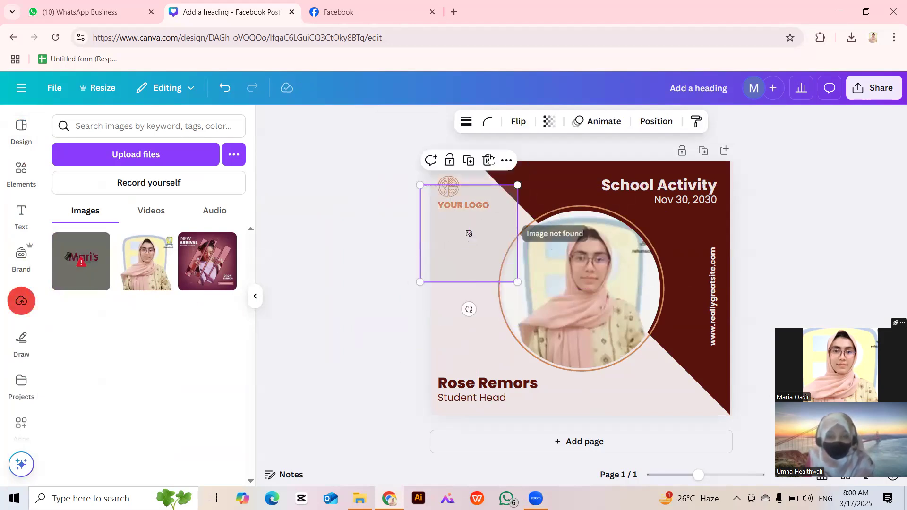
{"action": "key", "text": "Delete"}
{"action": "mouse_move", "coordinate": [82, 258]}
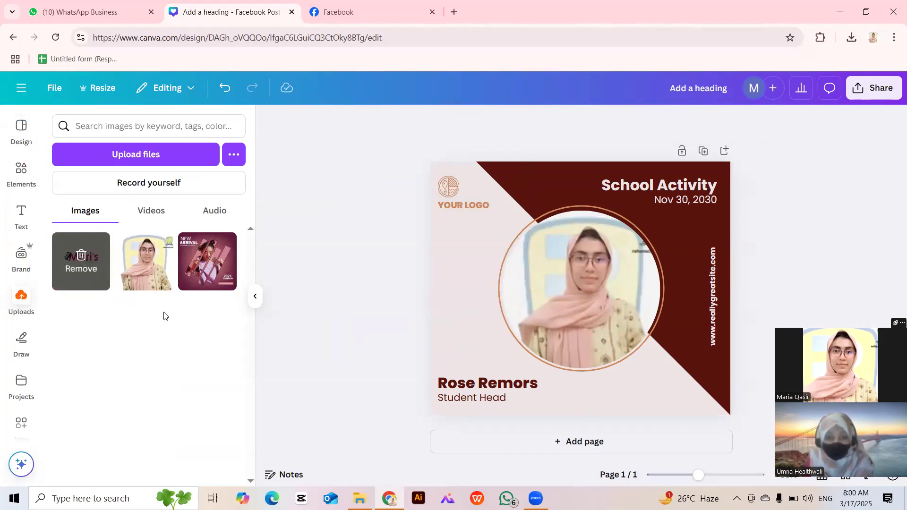
{"action": "key", "text": "alt+Tab"}
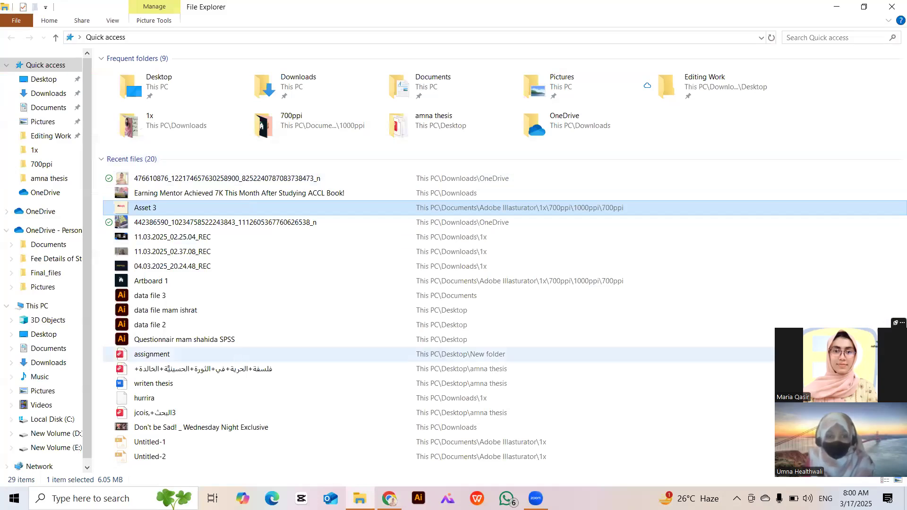
{"action": "left_click", "coordinate": [389, 499]}
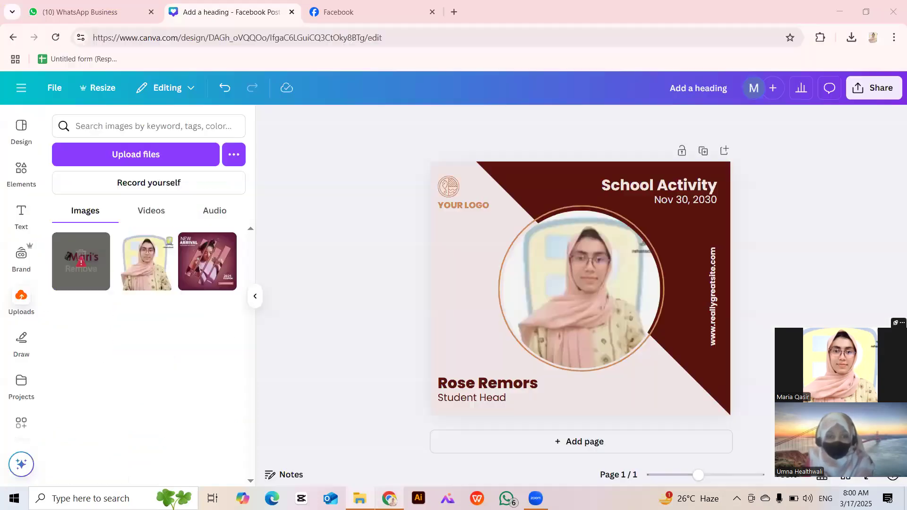
Change the YOUR LOGO text to 'web logo', then select and deselect the Student Head text.
{"action": "double_click", "coordinate": [451, 202]}
{"action": "type", "text": "web logo"}
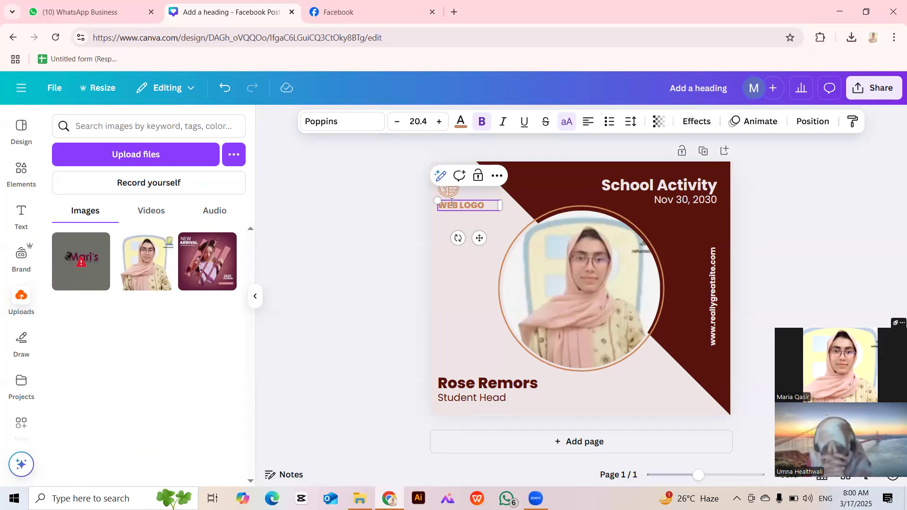
{"action": "left_click", "coordinate": [367, 226]}
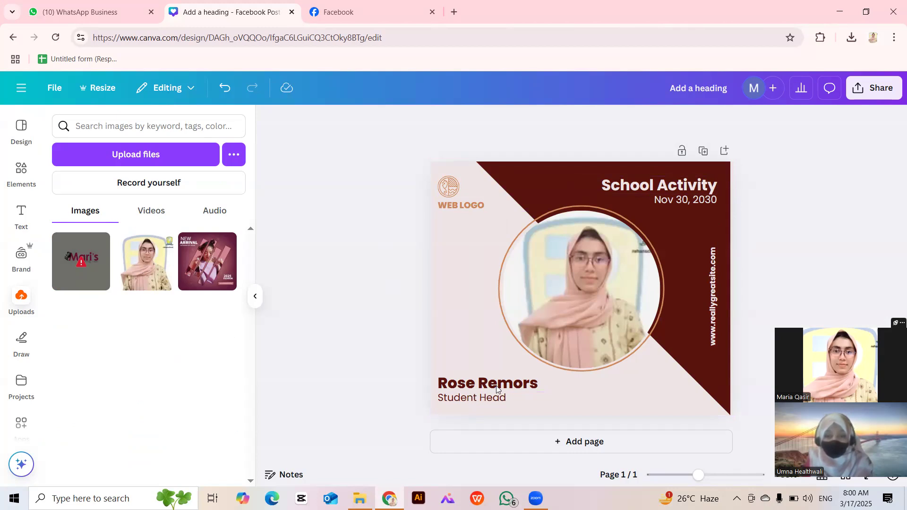
{"action": "left_click", "coordinate": [472, 398]}
{"action": "left_click", "coordinate": [560, 388]}
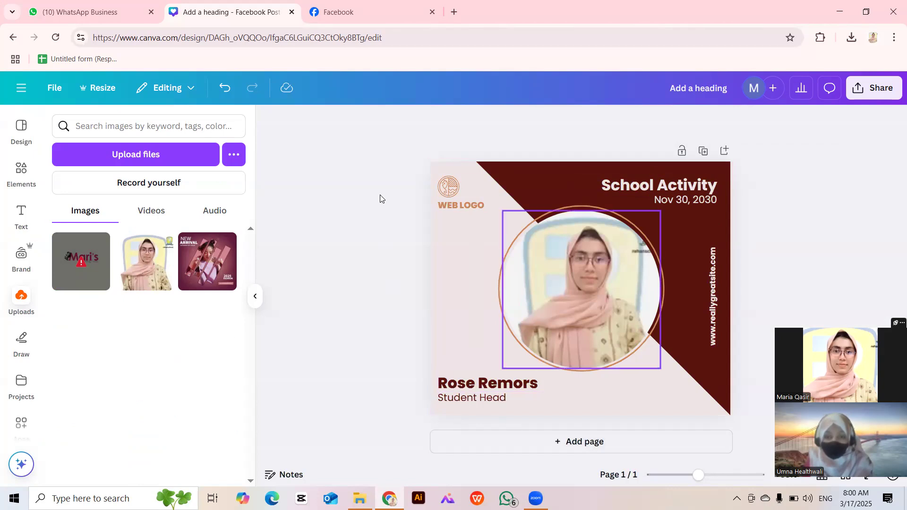
Search the Design templates for 'social media post'.
{"action": "left_click", "coordinate": [21, 131]}
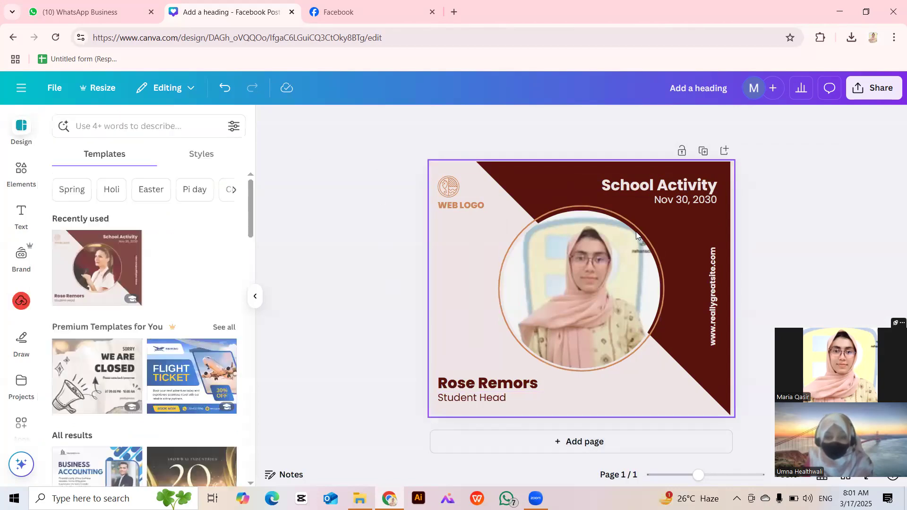
{"action": "left_click", "coordinate": [181, 122]}
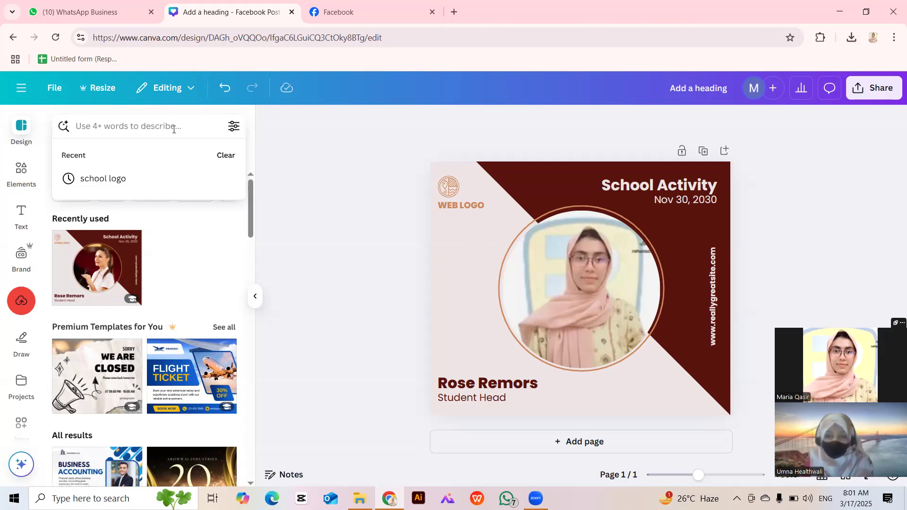
{"action": "type", "text": "social me"}
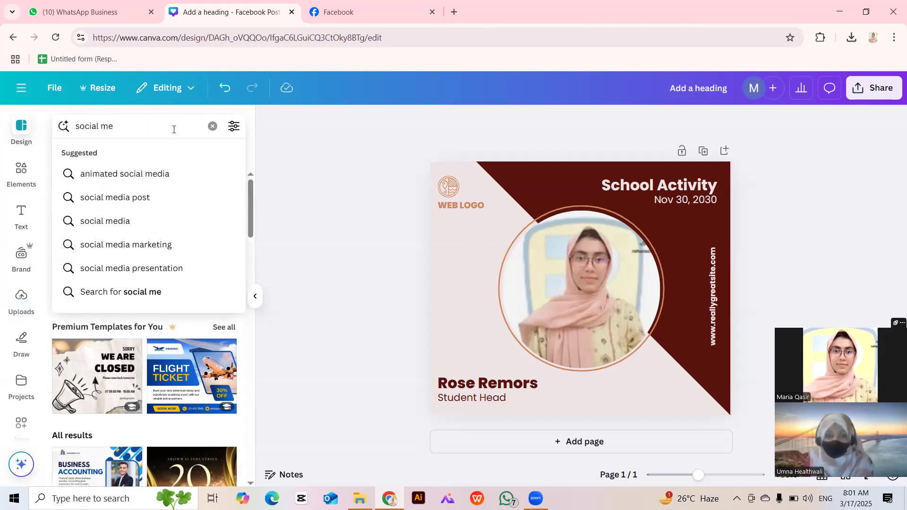
{"action": "left_click", "coordinate": [172, 197]}
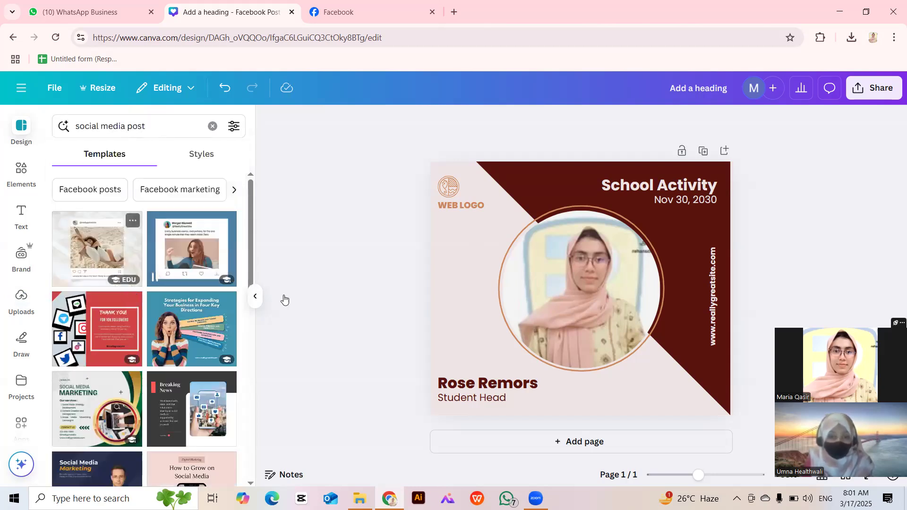
Scroll the results and open the 'Travel explore the world' phone-and-airplane Facebook Post template.
{"action": "scroll", "coordinate": [148, 362], "scroll_direction": "down", "scroll_amount": 10}
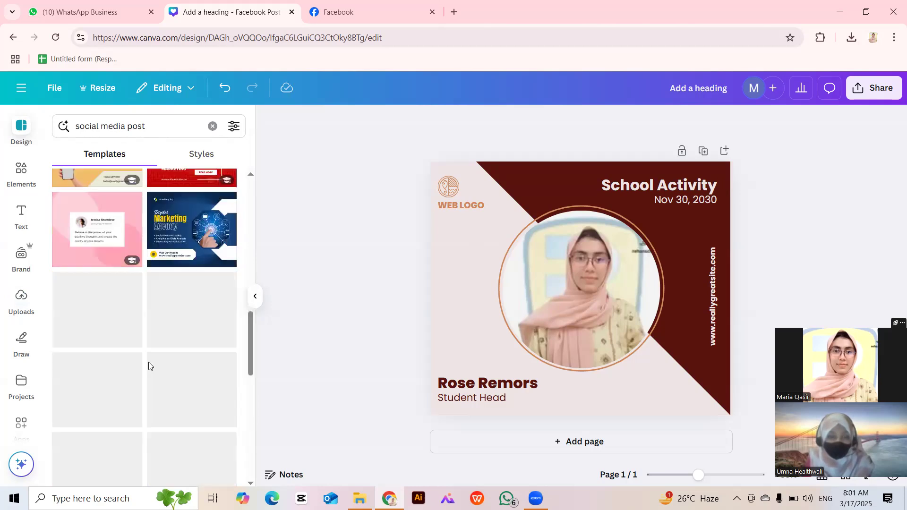
{"action": "scroll", "coordinate": [149, 363], "scroll_direction": "down", "scroll_amount": 5}
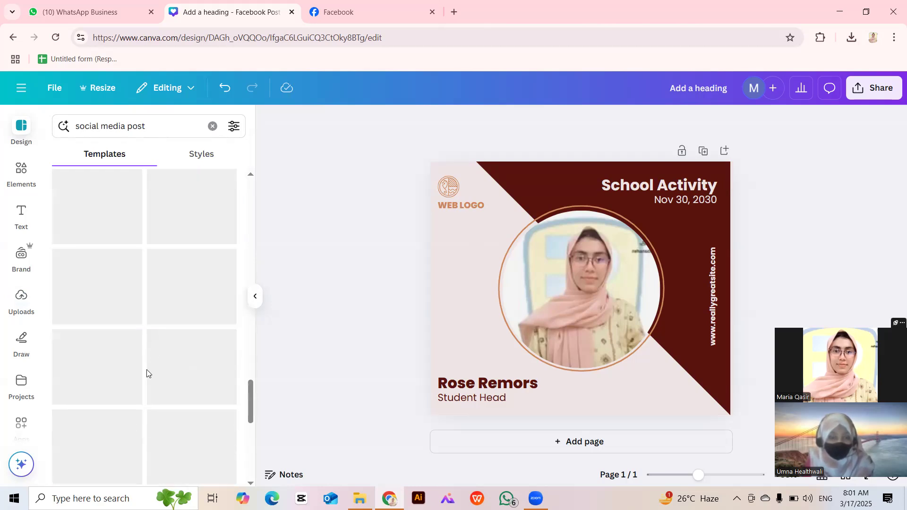
{"action": "scroll", "coordinate": [143, 367], "scroll_direction": "down", "scroll_amount": 3}
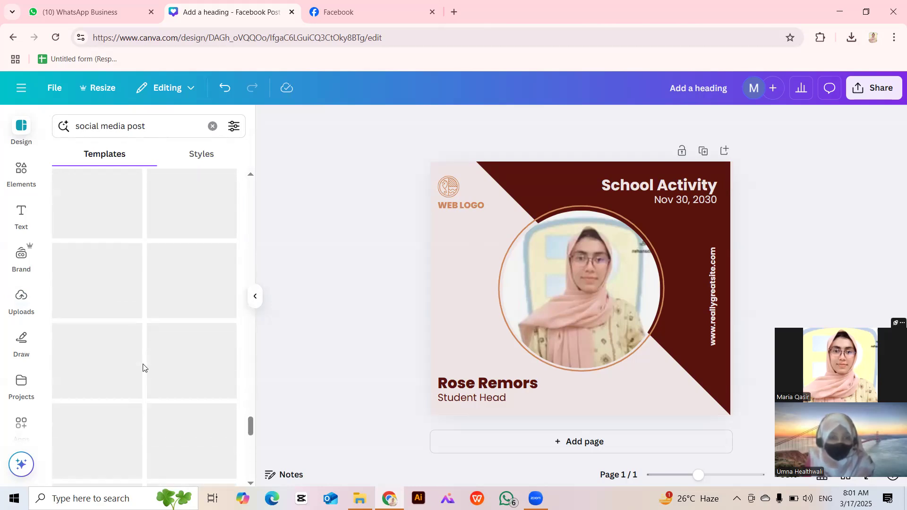
{"action": "left_click_drag", "start_coordinate": [248, 419], "coordinate": [252, 508]}
{"action": "left_click_drag", "start_coordinate": [251, 455], "coordinate": [249, 482]}
{"action": "scroll", "coordinate": [200, 413], "scroll_direction": "down", "scroll_amount": 5}
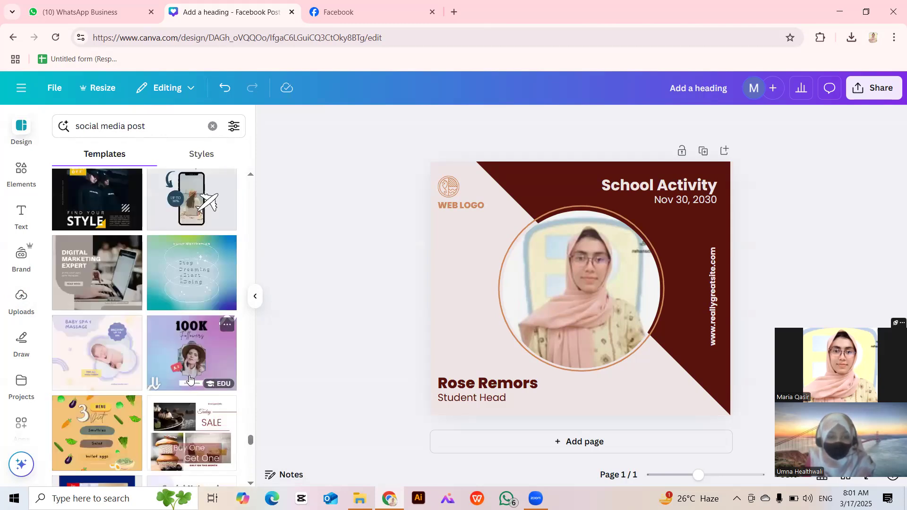
{"action": "left_click", "coordinate": [196, 186]}
Add the travel template as a new page and delete the School Activity page.
{"action": "left_click", "coordinate": [531, 319]}
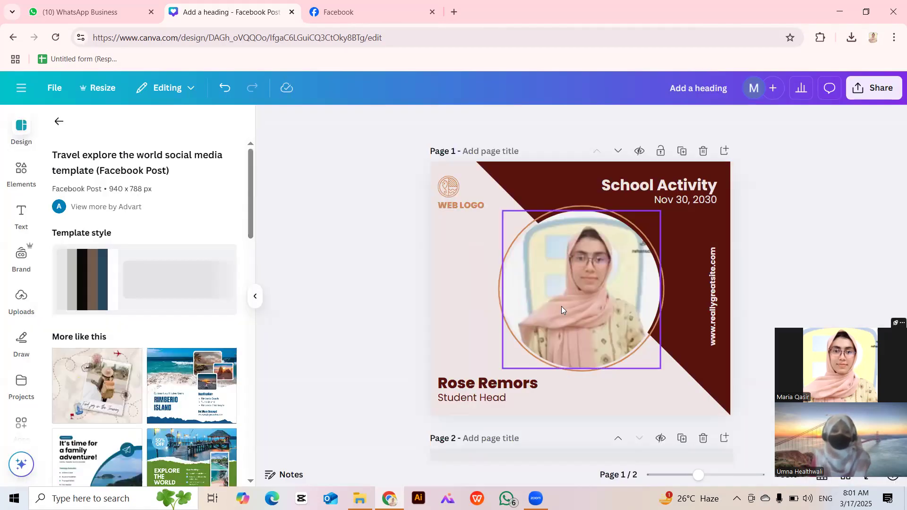
{"action": "scroll", "coordinate": [614, 236], "scroll_direction": "up", "scroll_amount": 5}
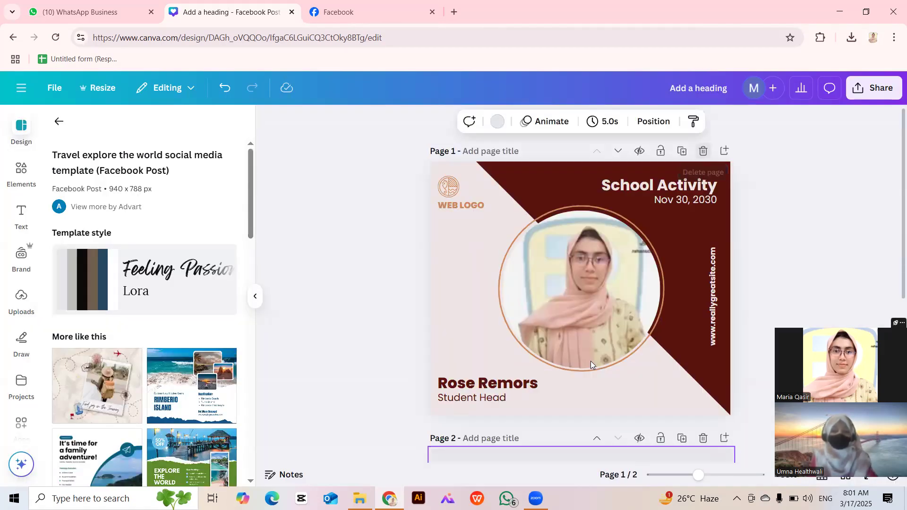
{"action": "left_click", "coordinate": [703, 151]}
{"action": "left_click", "coordinate": [346, 352]}
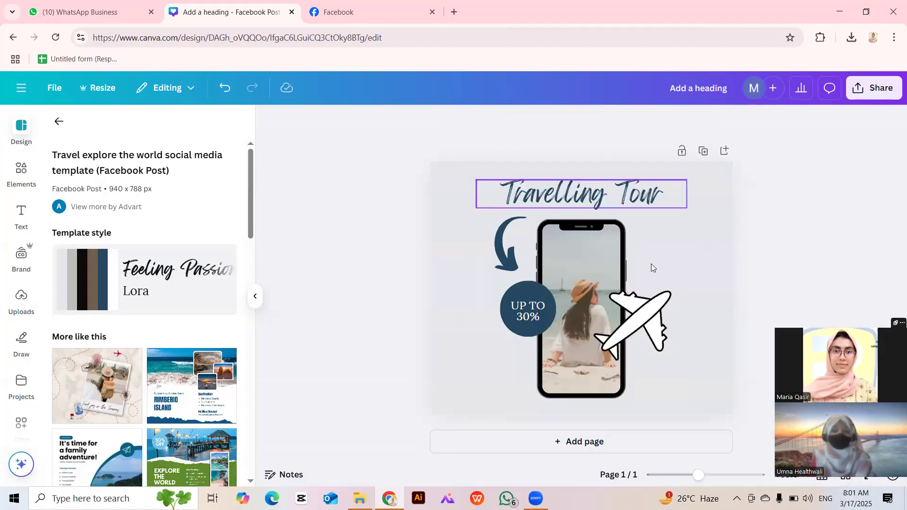
Remove the photo from the travel template's phone frame.
{"action": "left_click", "coordinate": [578, 307]}
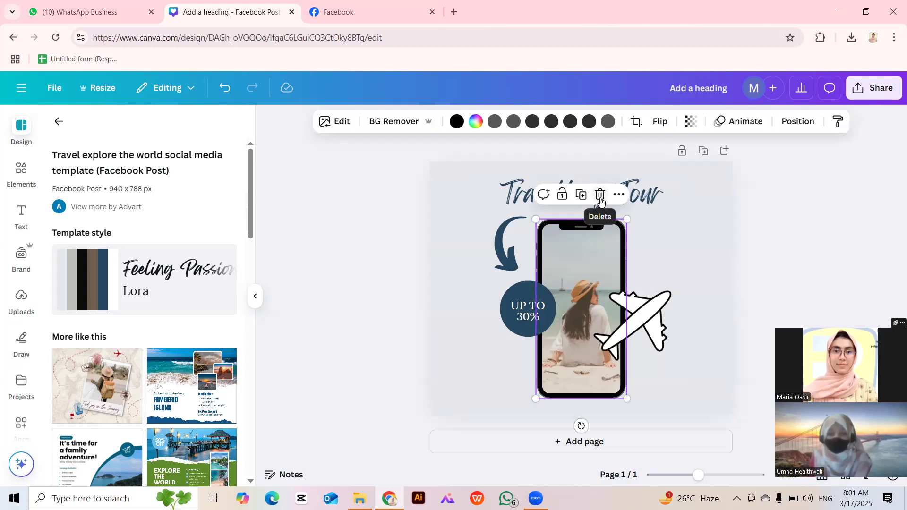
{"action": "left_click", "coordinate": [601, 202]}
{"action": "left_click", "coordinate": [607, 226]}
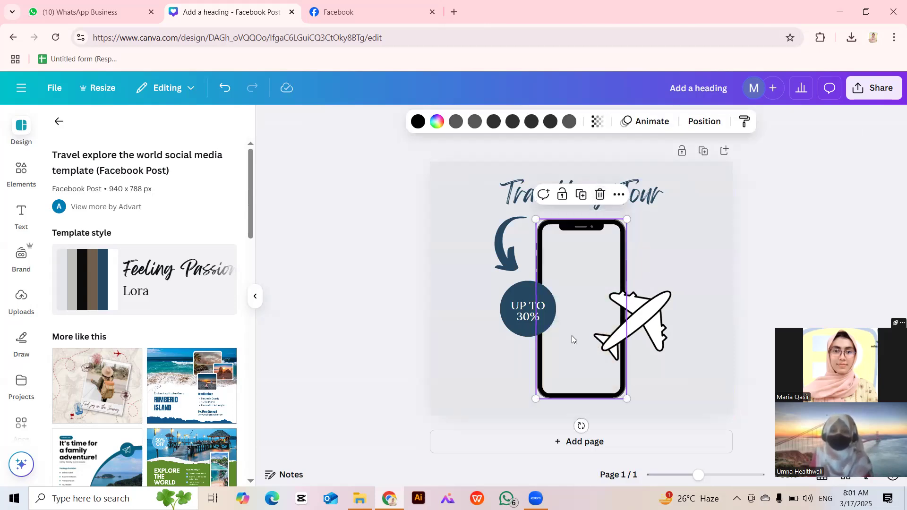
{"action": "left_click", "coordinate": [378, 328]}
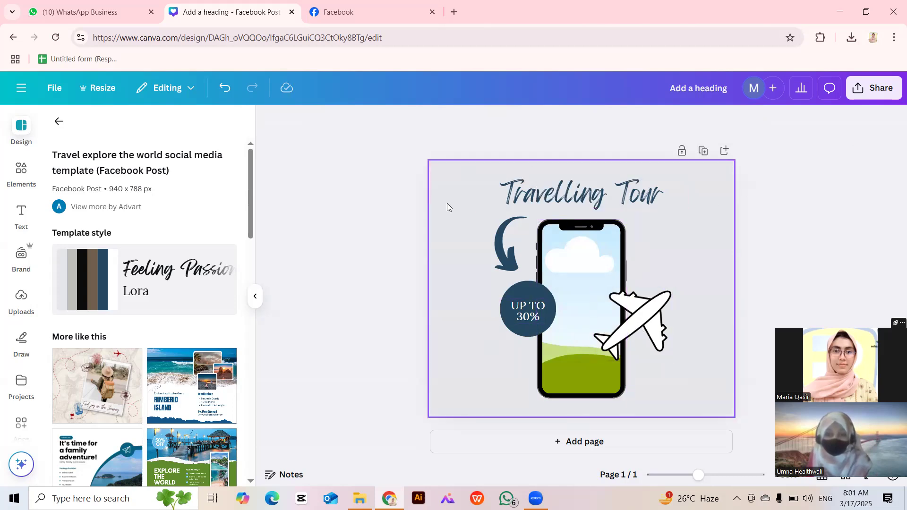
Try the Red Illustrative Travel Stamps collage, then apply the beige Aesthetic Feminine Mood collage.
{"action": "left_click", "coordinate": [108, 387]}
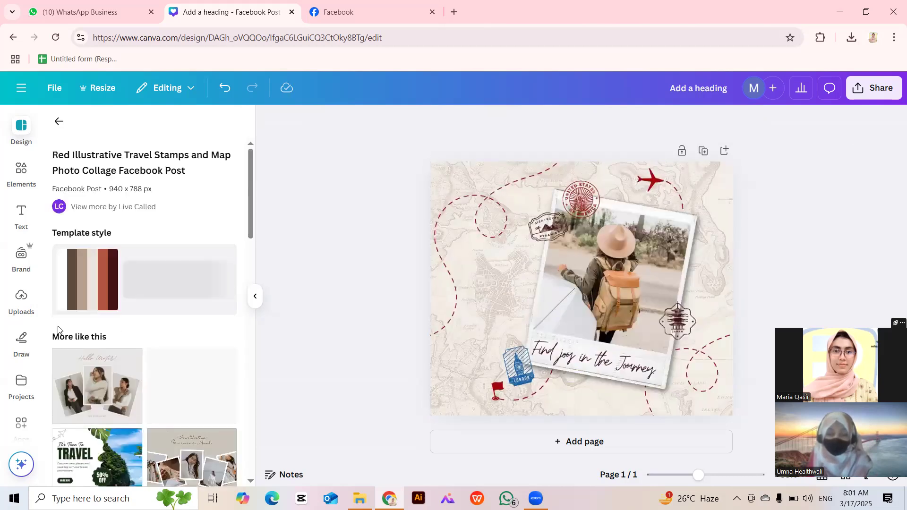
{"action": "scroll", "coordinate": [178, 332], "scroll_direction": "down", "scroll_amount": 3}
{"action": "left_click", "coordinate": [191, 227]}
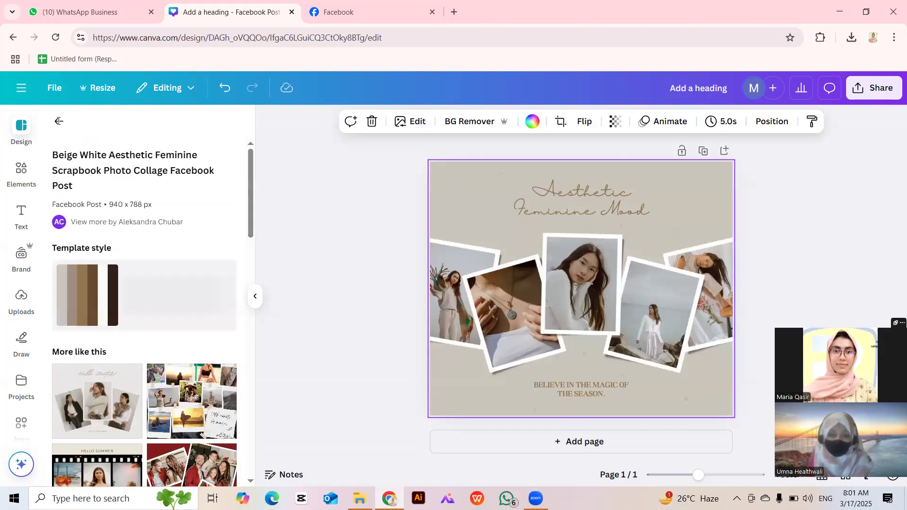
Browse the social media post results again, then clear the template search.
{"action": "left_click", "coordinate": [59, 121]}
{"action": "scroll", "coordinate": [85, 303], "scroll_direction": "down", "scroll_amount": 3}
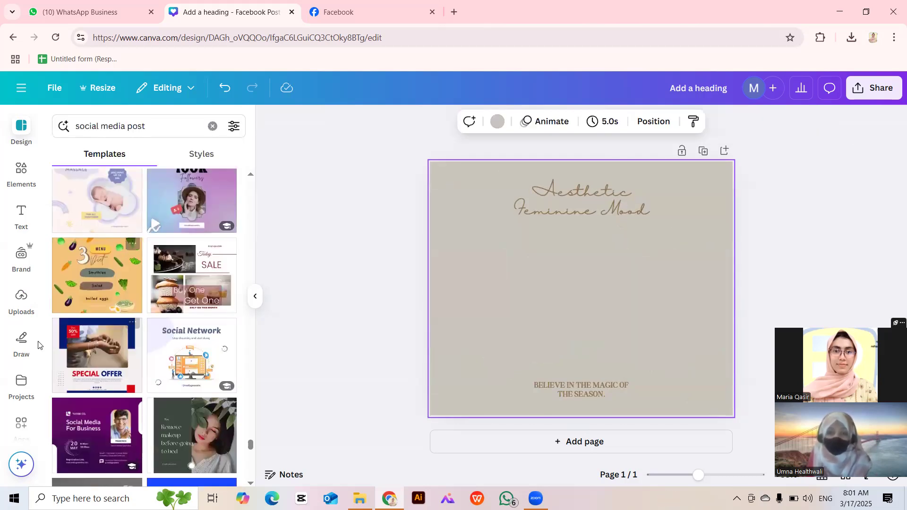
{"action": "scroll", "coordinate": [212, 362], "scroll_direction": "down", "scroll_amount": 3}
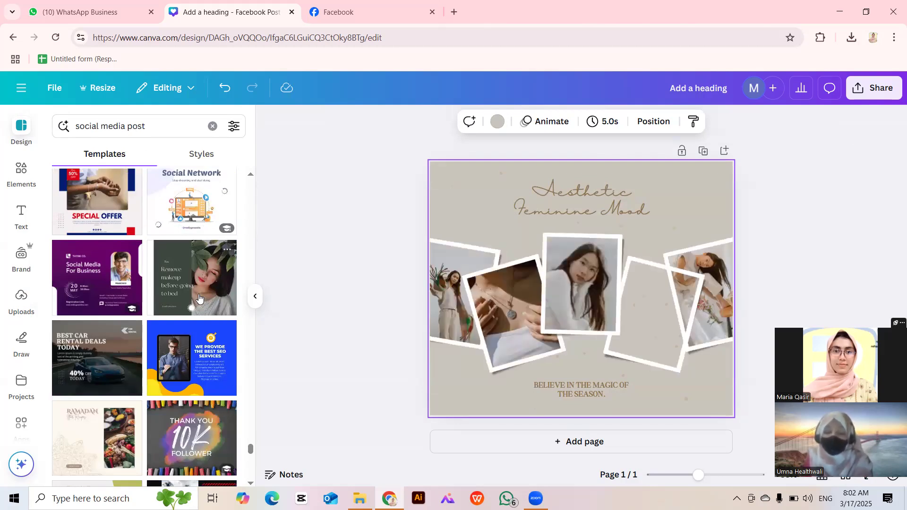
{"action": "scroll", "coordinate": [200, 296], "scroll_direction": "up", "scroll_amount": 5}
{"action": "scroll", "coordinate": [198, 294], "scroll_direction": "up", "scroll_amount": 3}
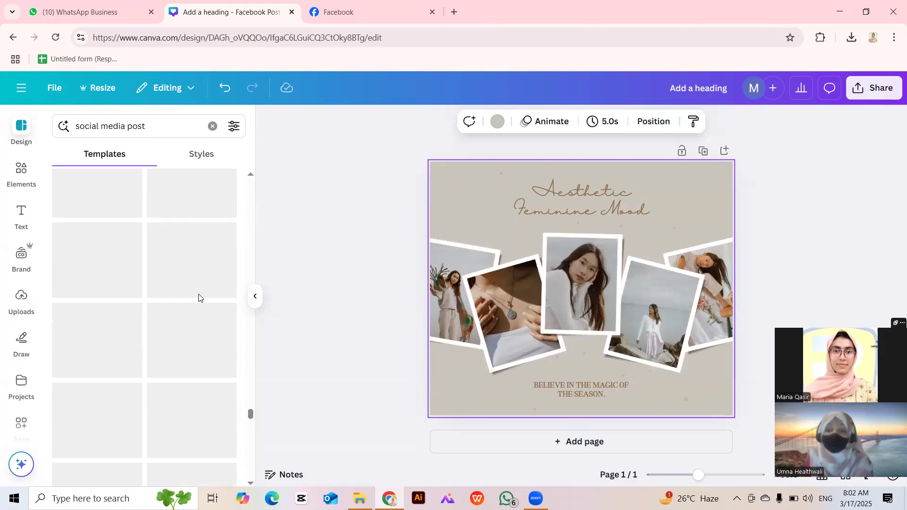
{"action": "left_click_drag", "start_coordinate": [251, 350], "coordinate": [255, 175]}
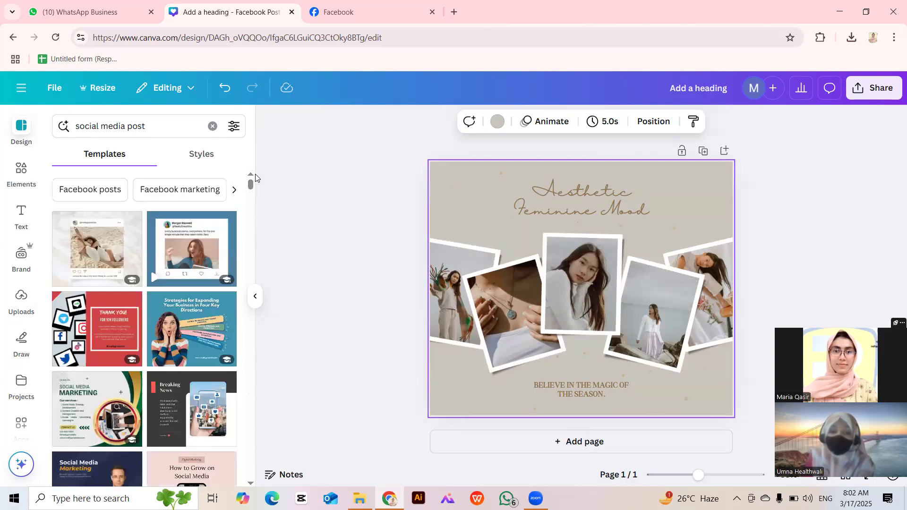
{"action": "left_click", "coordinate": [213, 126]}
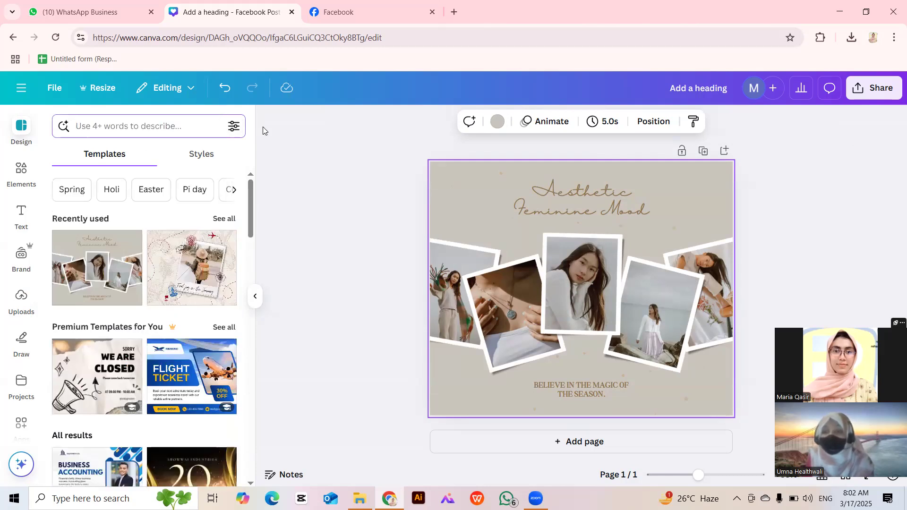
{"action": "left_click", "coordinate": [265, 126]}
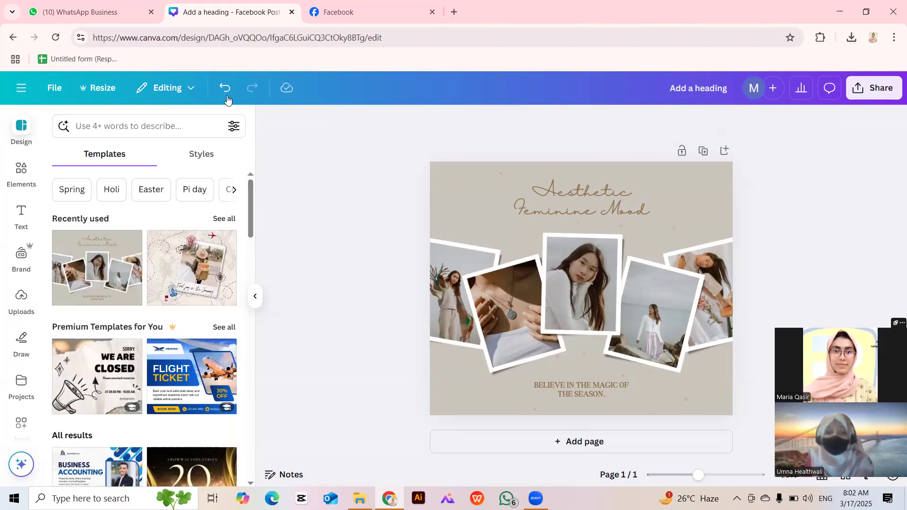
{"action": "left_click", "coordinate": [453, 14]}
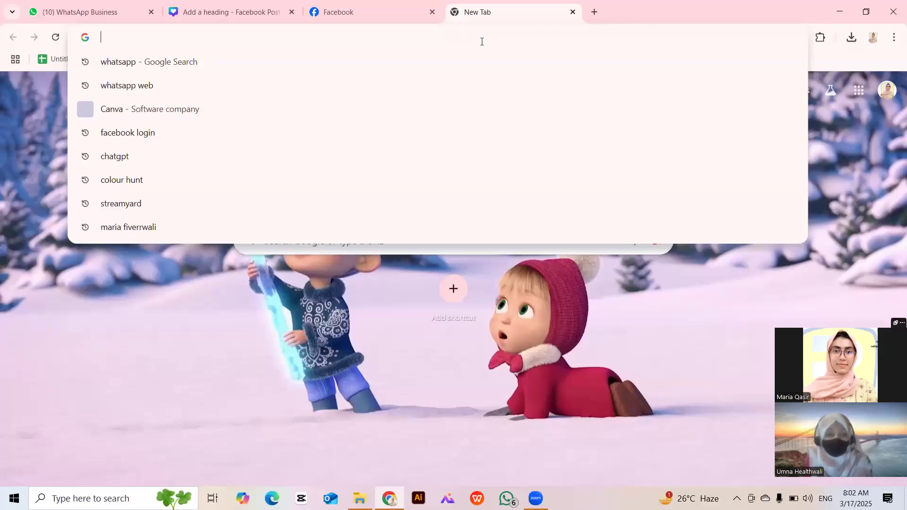
Search Google Images for 'girls dpz'.
{"action": "type", "text": "gi"}
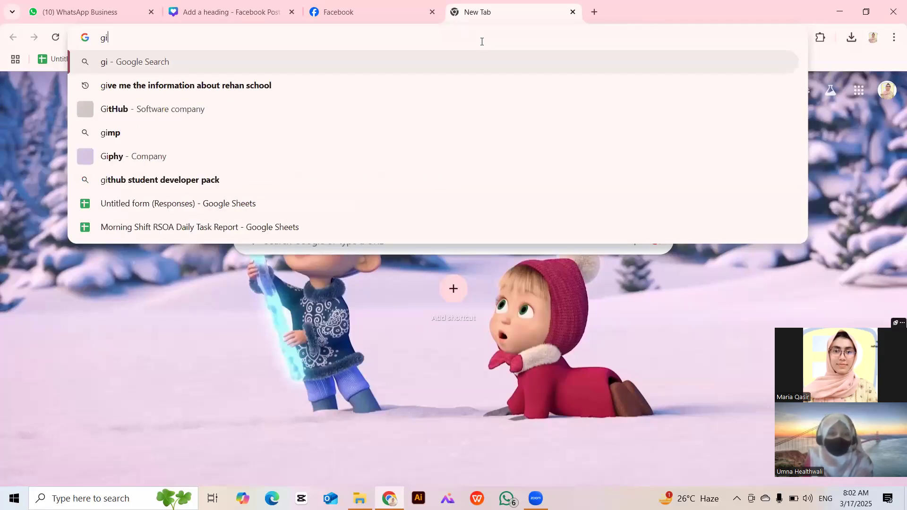
{"action": "type", "text": "rls dpz"}
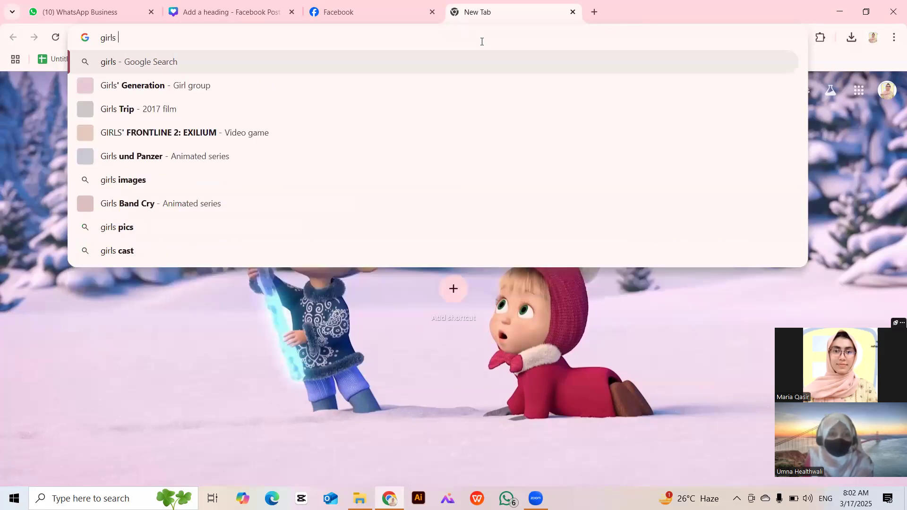
{"action": "key", "text": "Return"}
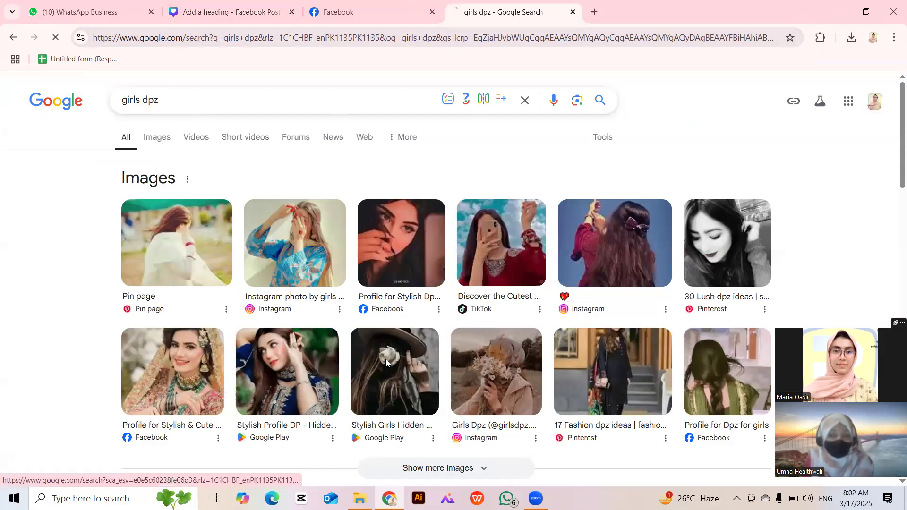
{"action": "left_click", "coordinate": [157, 137]}
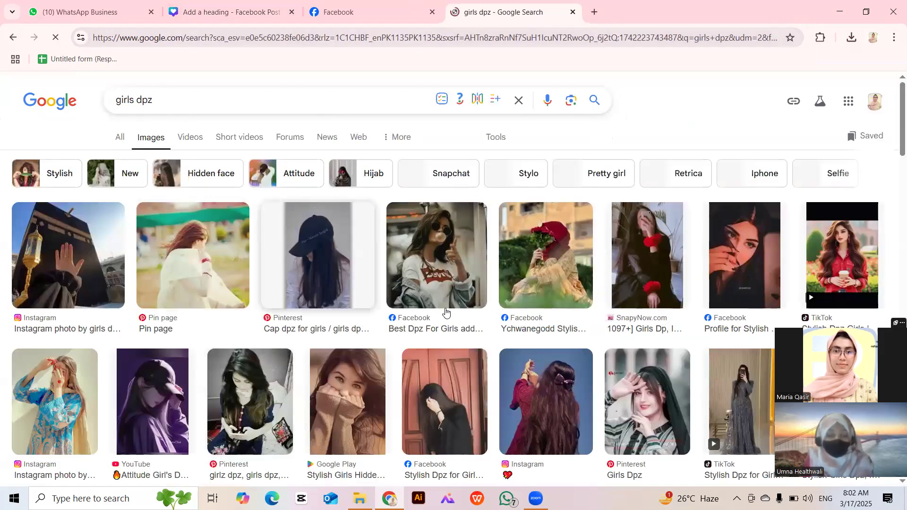
{"action": "scroll", "coordinate": [472, 320], "scroll_direction": "down", "scroll_amount": 3}
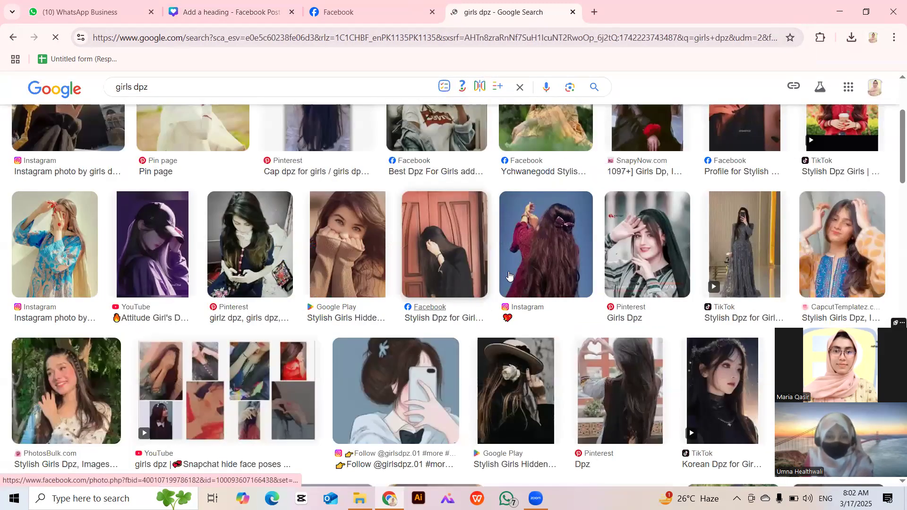
Save the PhotosBulk.com girl portrait to the computer and return to Canva.
{"action": "left_click", "coordinate": [62, 390]}
{"action": "right_click", "coordinate": [657, 221]}
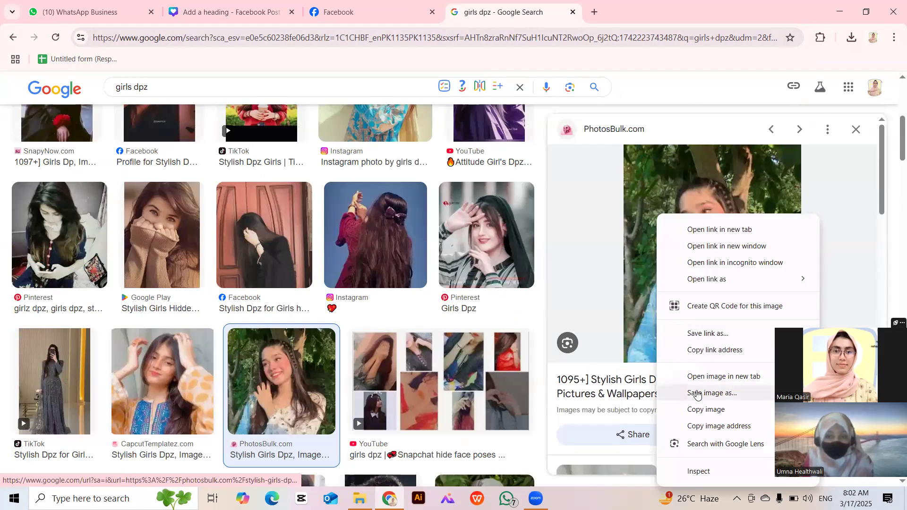
{"action": "left_click", "coordinate": [697, 393]}
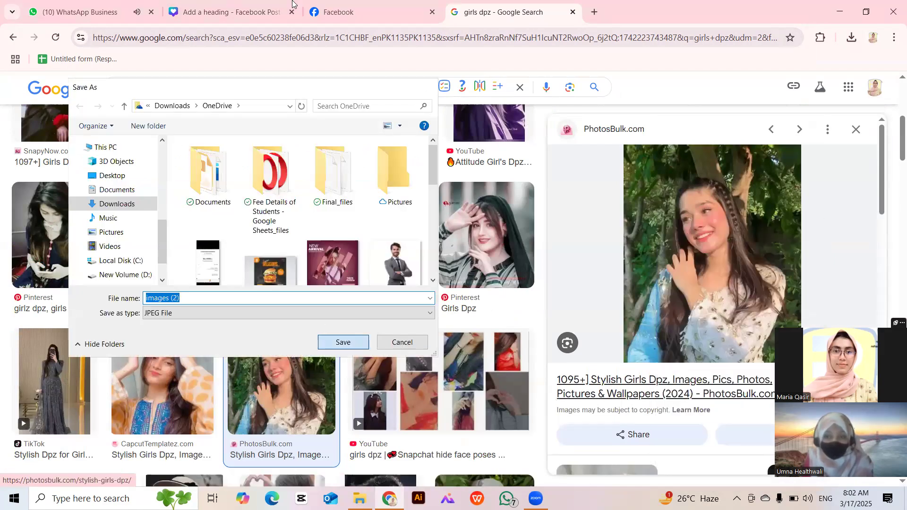
{"action": "left_click", "coordinate": [342, 342]}
{"action": "left_click", "coordinate": [231, 12]}
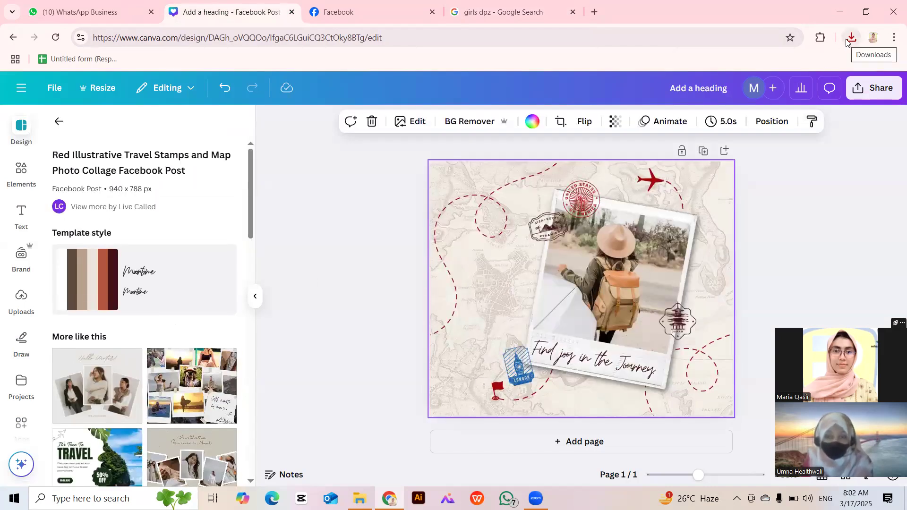
Place the downloaded girl portrait into the collage's polaroid photo frame.
{"action": "left_click", "coordinate": [850, 37]}
{"action": "left_click_drag", "start_coordinate": [737, 91], "coordinate": [649, 266]}
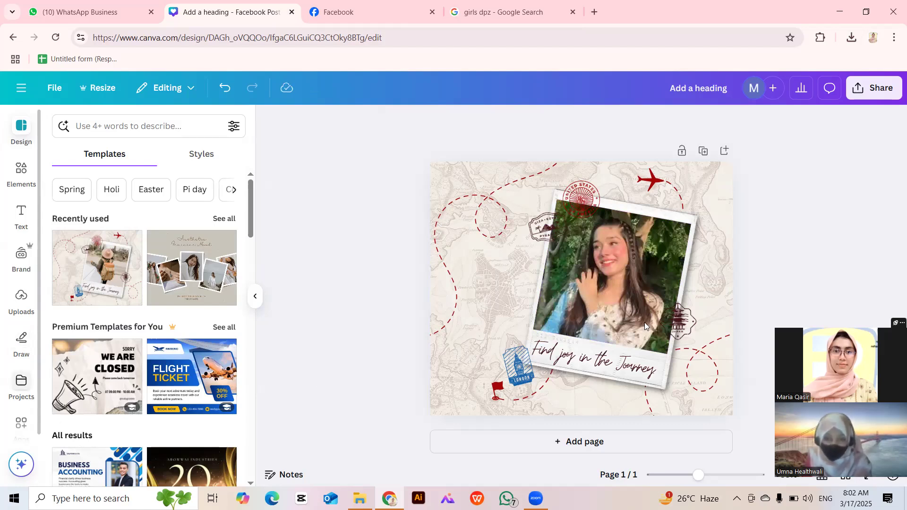
{"action": "double_click", "coordinate": [593, 364]}
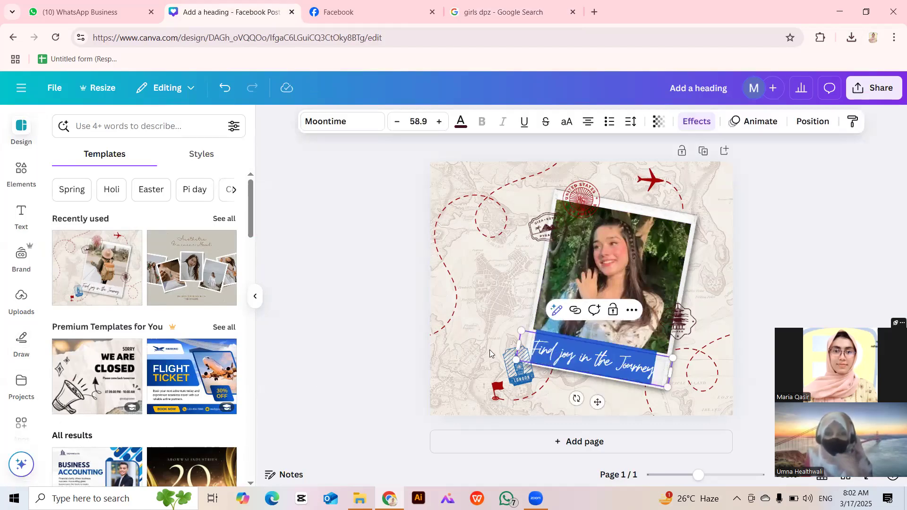
{"action": "left_click", "coordinate": [373, 327]}
Replace the 'Find joy in the Journey' caption with a typed first name.
{"action": "double_click", "coordinate": [576, 352]}
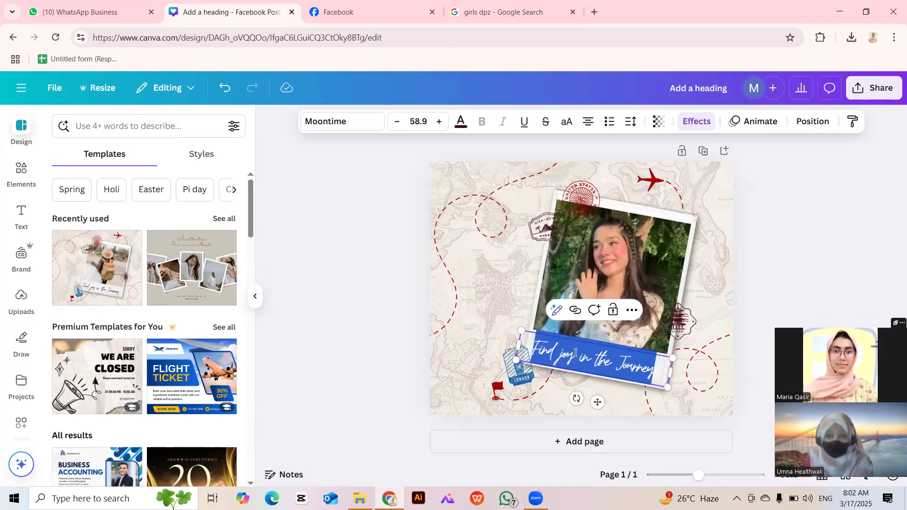
{"action": "key", "text": "BackSpace"}
{"action": "type", "text": "Um"}
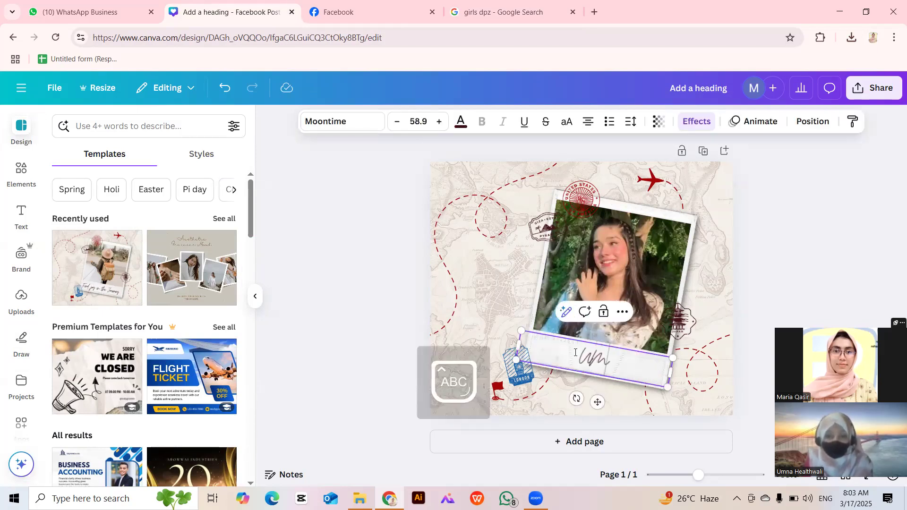
{"action": "type", "text": "NA"}
{"action": "key", "text": "Caps_Lock"}
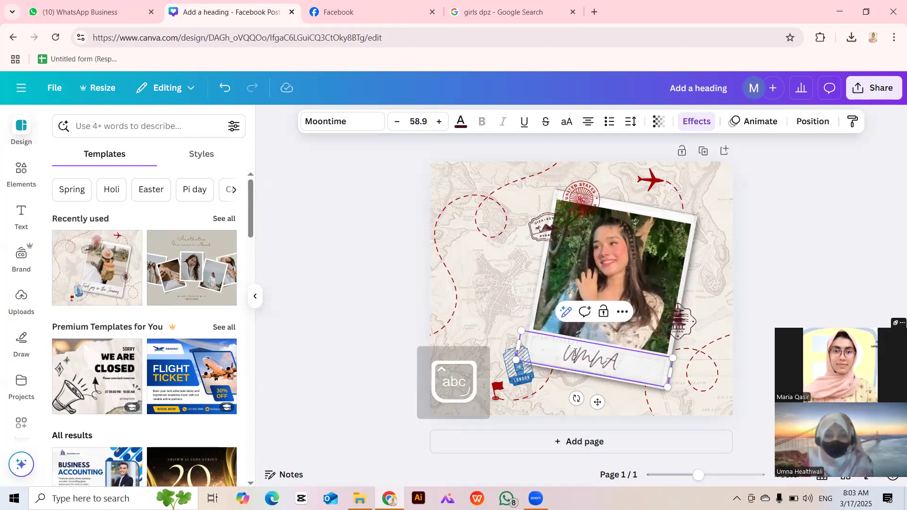
{"action": "left_click", "coordinate": [310, 244]}
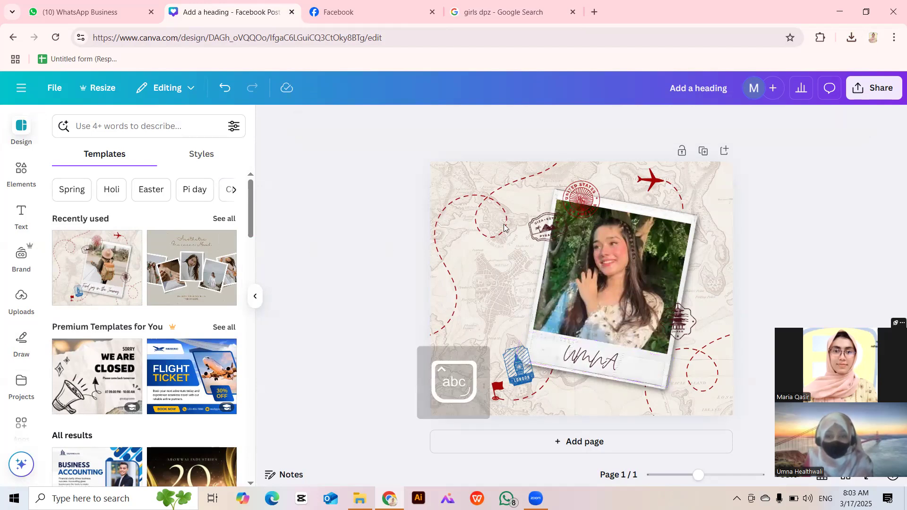
Move the USA stamp to the top edge and the red airplane toward the right.
{"action": "left_click_drag", "start_coordinate": [547, 235], "coordinate": [511, 186]}
{"action": "left_click_drag", "start_coordinate": [576, 184], "coordinate": [590, 164]}
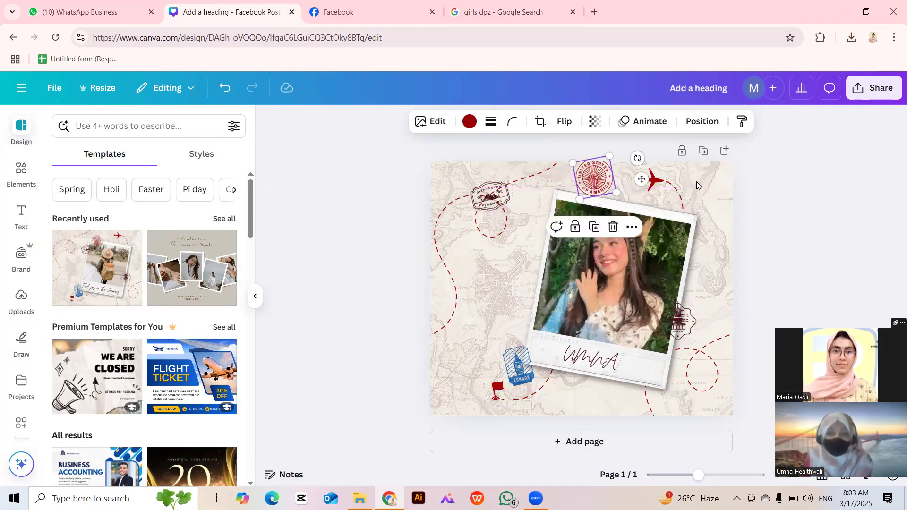
{"action": "left_click", "coordinate": [652, 180]}
{"action": "left_click_drag", "start_coordinate": [676, 185], "coordinate": [700, 209]}
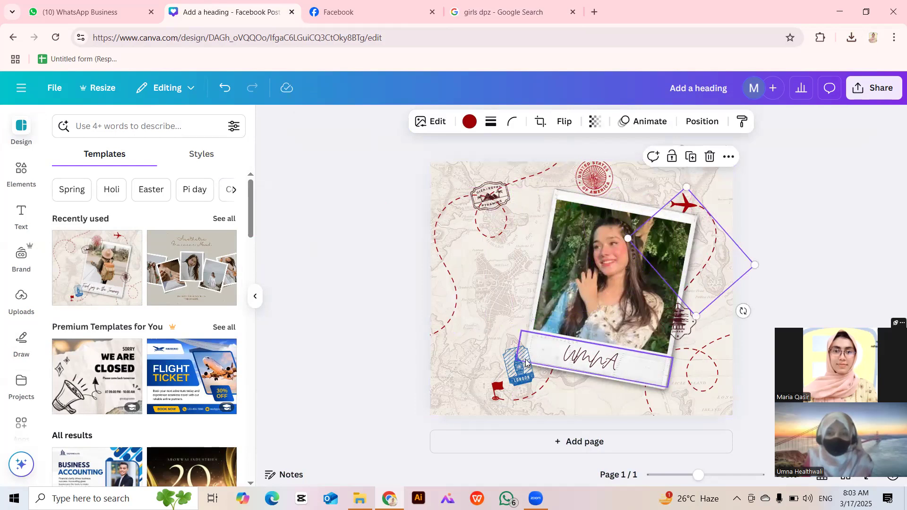
Put the London and Japan stamps on the caption's lower corners and raise the Egypt stamp.
{"action": "left_click_drag", "start_coordinate": [524, 367], "coordinate": [535, 350]}
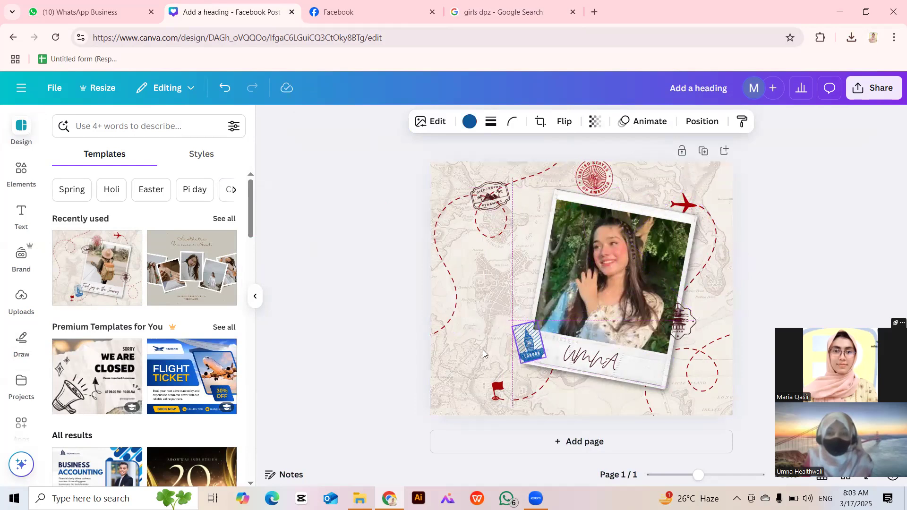
{"action": "left_click", "coordinate": [395, 354]}
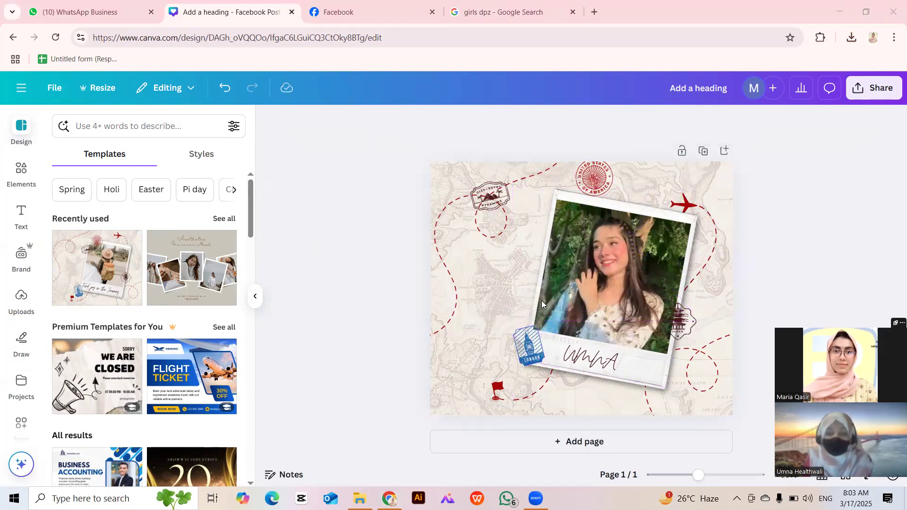
{"action": "left_click_drag", "start_coordinate": [525, 343], "coordinate": [525, 343]}
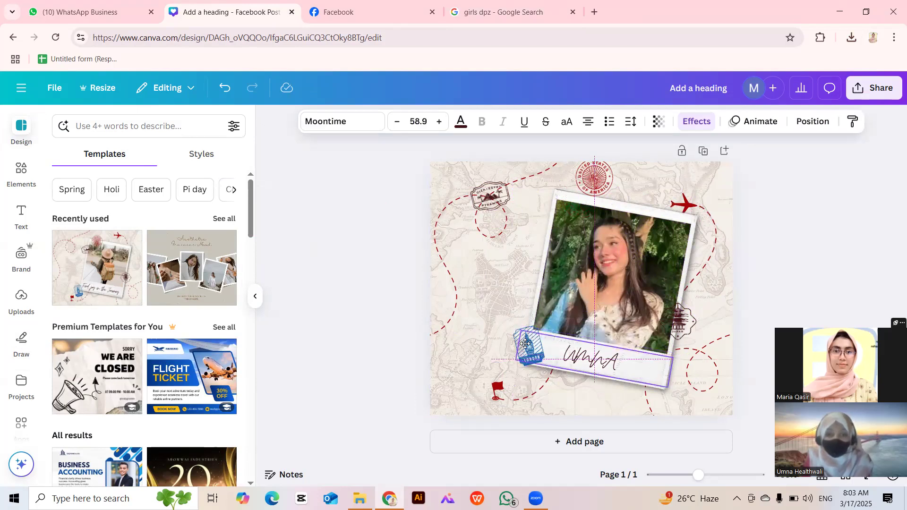
{"action": "mouse_move", "coordinate": [494, 199]}
{"action": "left_mouse_down"}
{"action": "mouse_move", "coordinate": [382, 180]}
{"action": "mouse_move", "coordinate": [496, 234]}
{"action": "mouse_move", "coordinate": [488, 204]}
{"action": "left_mouse_up"}
{"action": "left_click", "coordinate": [268, 262]}
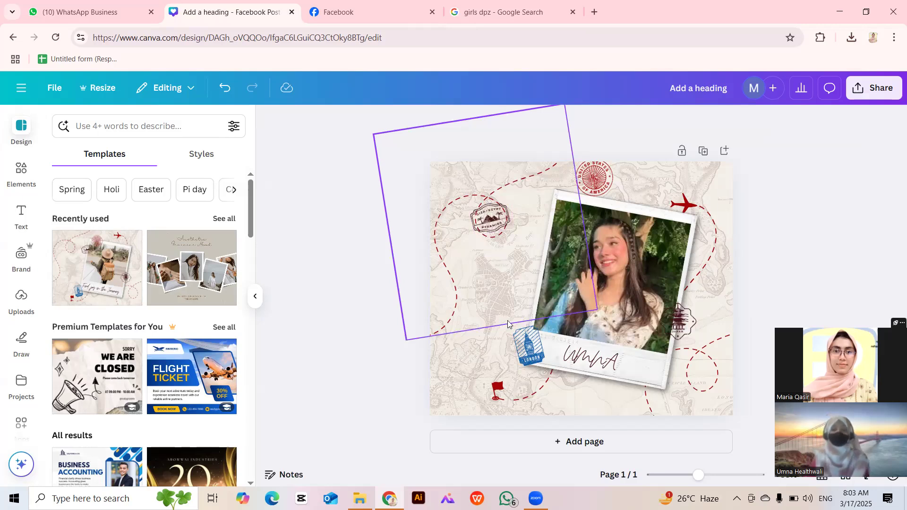
{"action": "left_click_drag", "start_coordinate": [679, 322], "coordinate": [665, 369]}
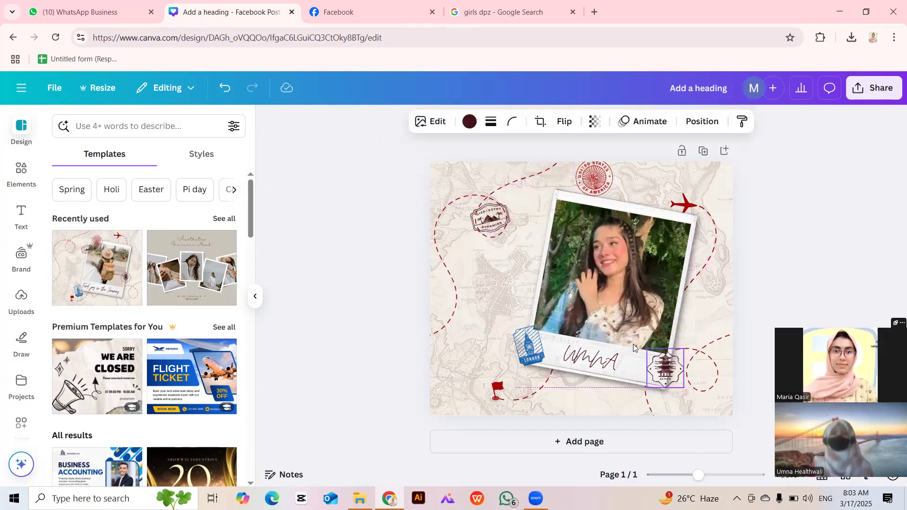
{"action": "left_click", "coordinate": [353, 257]}
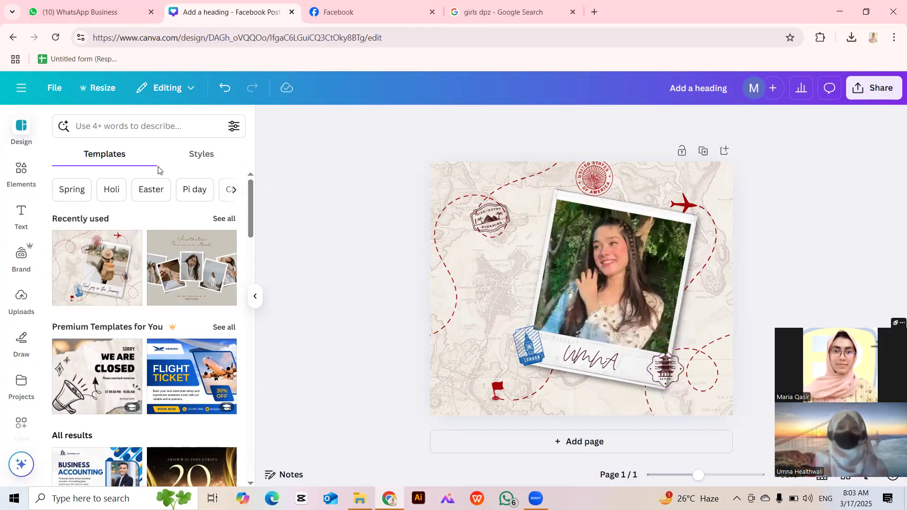
Add a blank page and delete the travel collage page, leaving one blank page.
{"action": "left_click", "coordinate": [33, 164]}
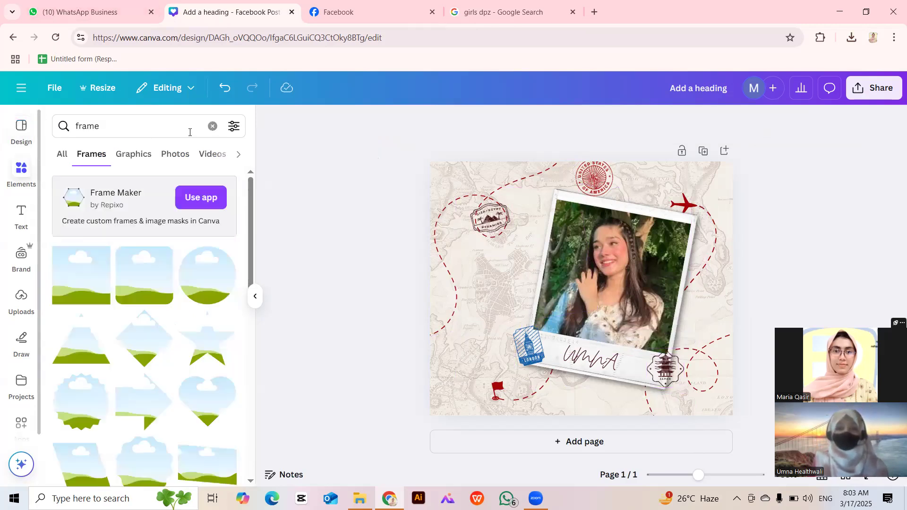
{"action": "left_click", "coordinate": [213, 127]}
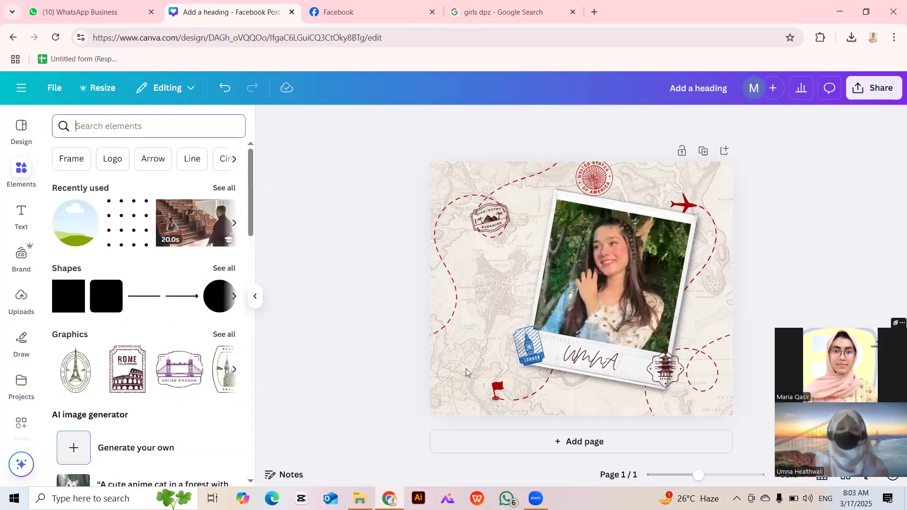
{"action": "left_click", "coordinate": [580, 441]}
{"action": "scroll", "coordinate": [638, 229], "scroll_direction": "up", "scroll_amount": 5}
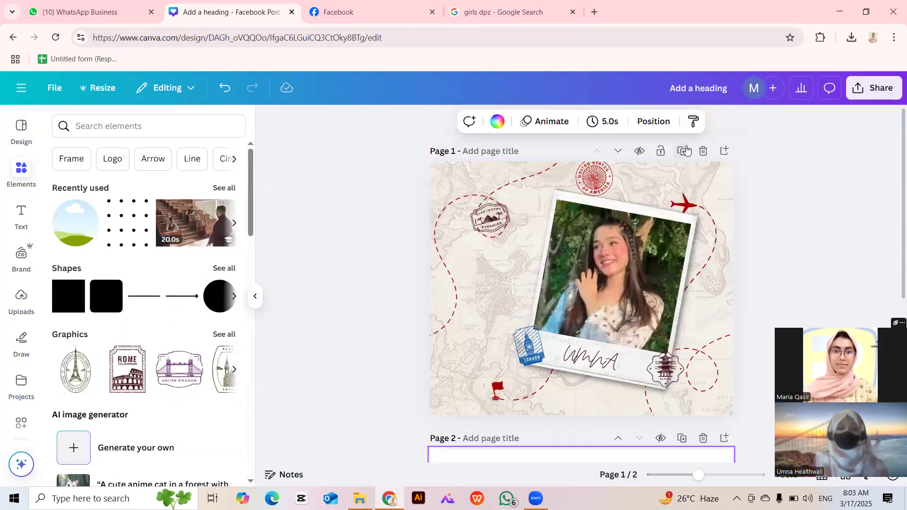
{"action": "left_click", "coordinate": [703, 150]}
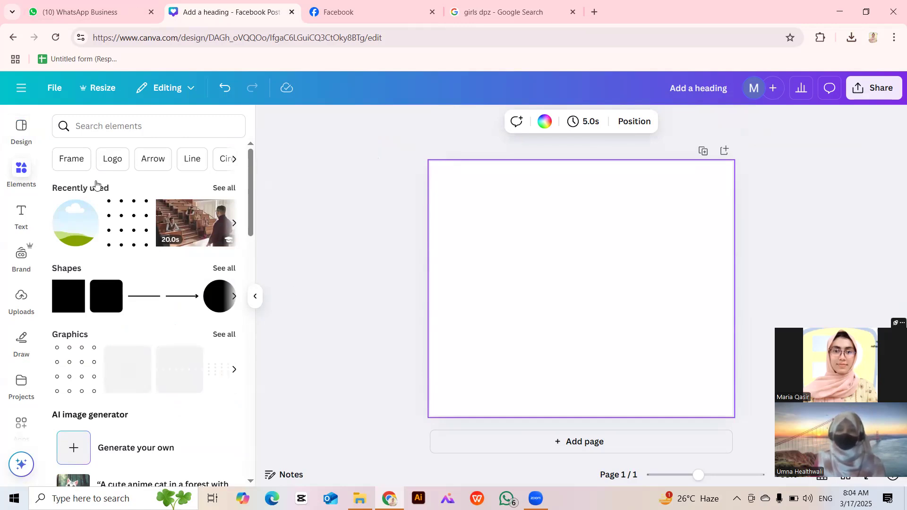
Search the design templates for 'cooking'.
{"action": "left_click", "coordinate": [176, 136]}
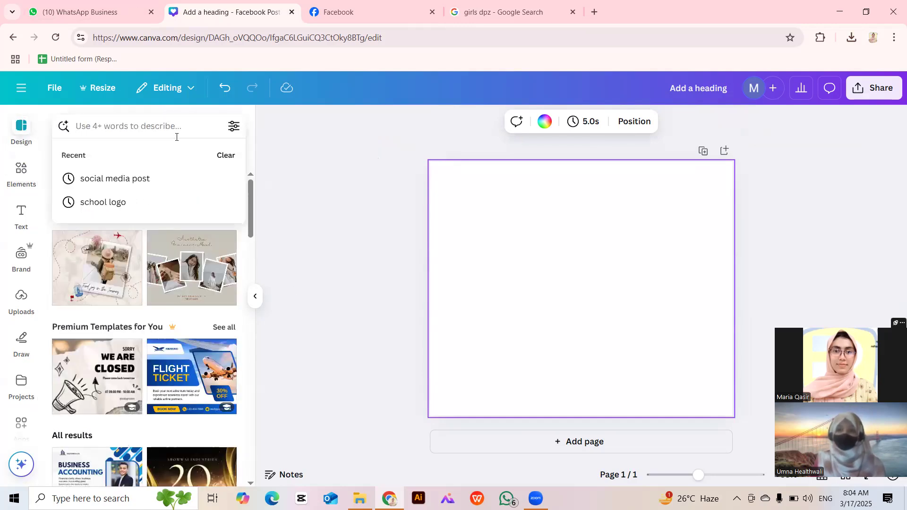
{"action": "type", "text": "cooking"}
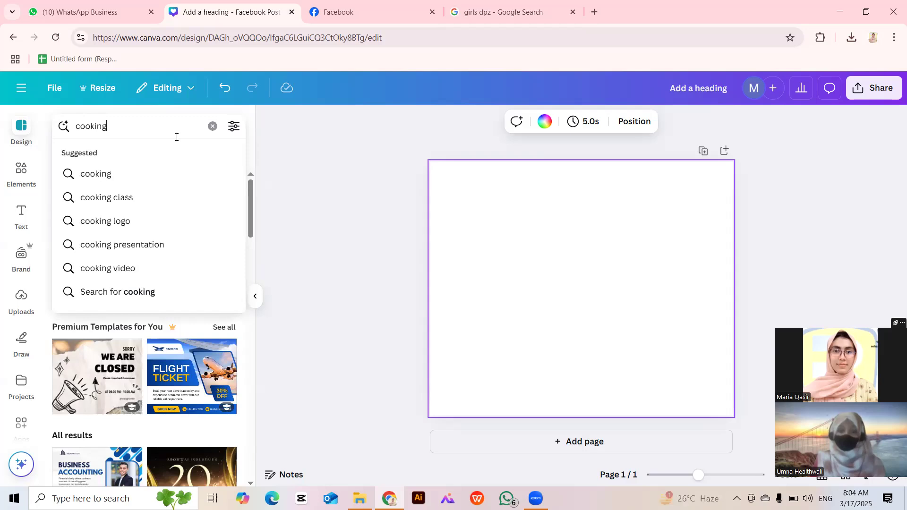
{"action": "key", "text": "Return"}
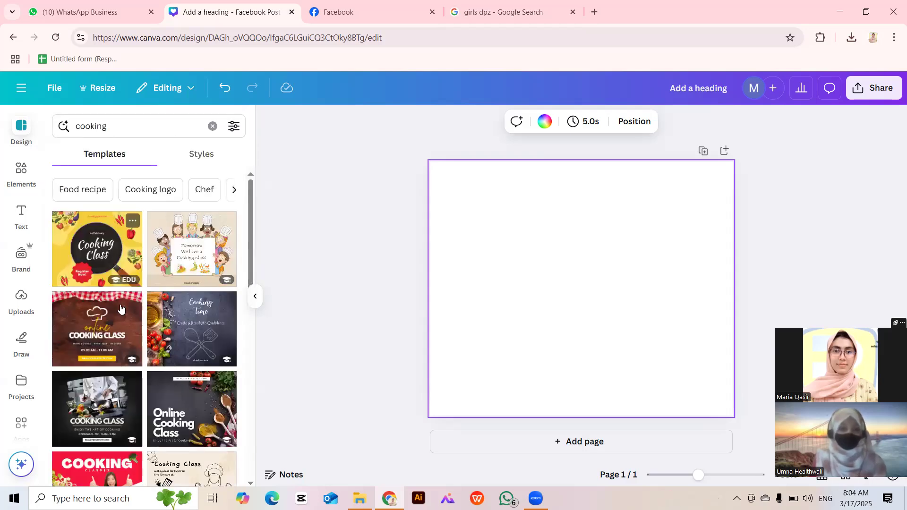
Try Cooking Time and Yellow Modern Cooking Class, then apply the black Online Cooking Class template.
{"action": "left_click", "coordinate": [177, 333]}
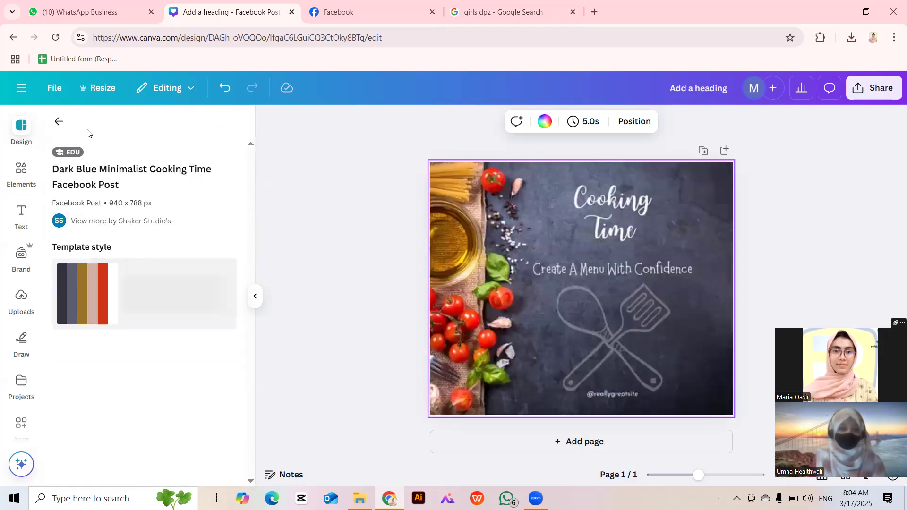
{"action": "left_click", "coordinate": [58, 121]}
{"action": "left_click", "coordinate": [121, 285]}
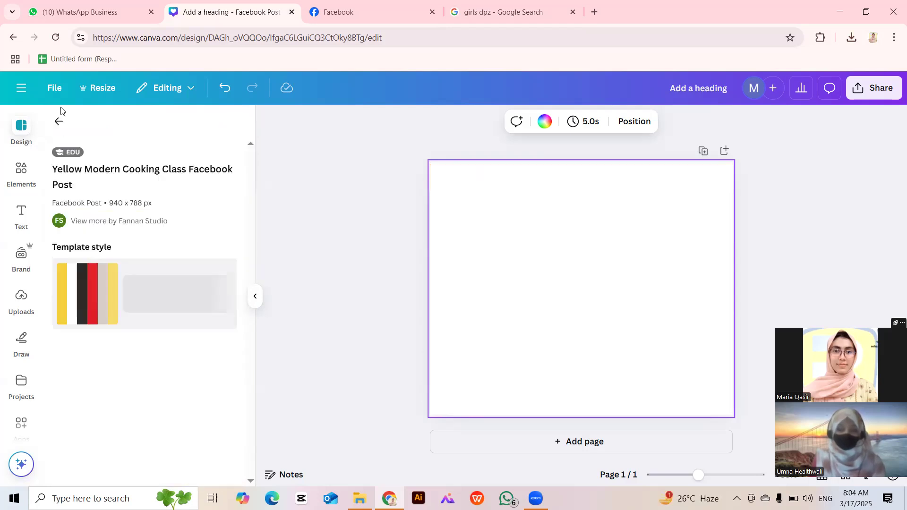
{"action": "left_click", "coordinate": [59, 121]}
{"action": "scroll", "coordinate": [168, 243], "scroll_direction": "down", "scroll_amount": 3}
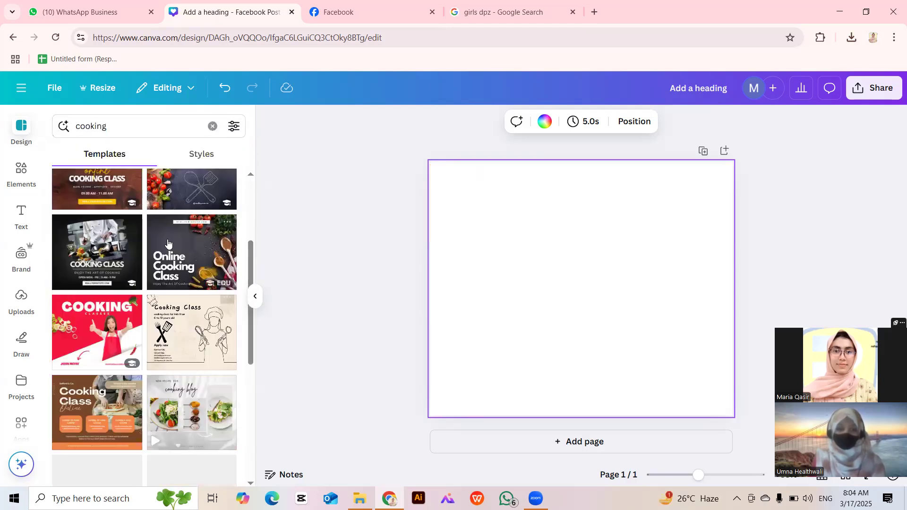
{"action": "left_click", "coordinate": [168, 243]}
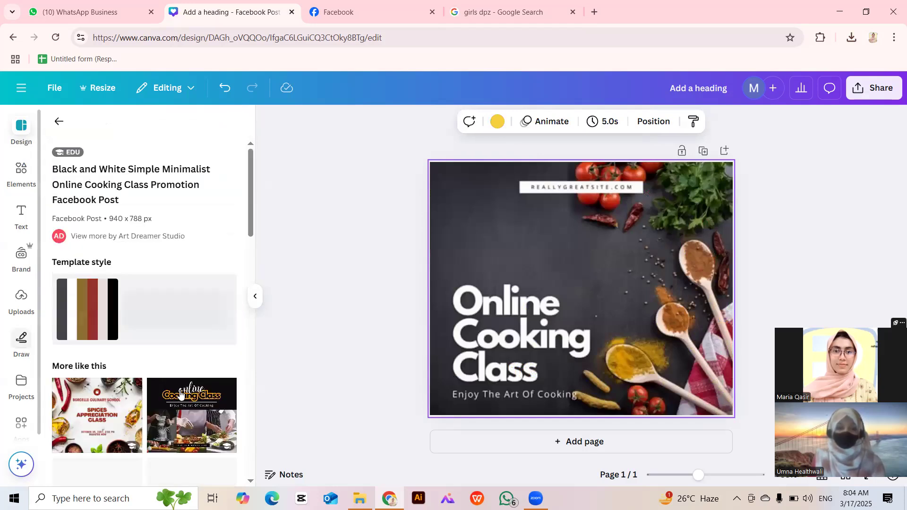
{"action": "scroll", "coordinate": [181, 394], "scroll_direction": "down", "scroll_amount": 2}
{"action": "left_click", "coordinate": [178, 296]}
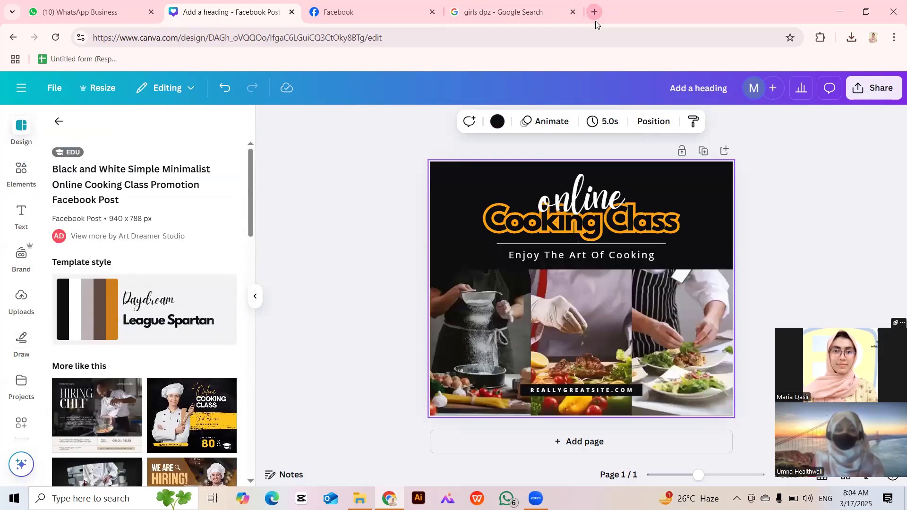
{"action": "left_click", "coordinate": [595, 21]}
{"action": "left_click", "coordinate": [596, 32]}
{"action": "type", "text": "cook"}
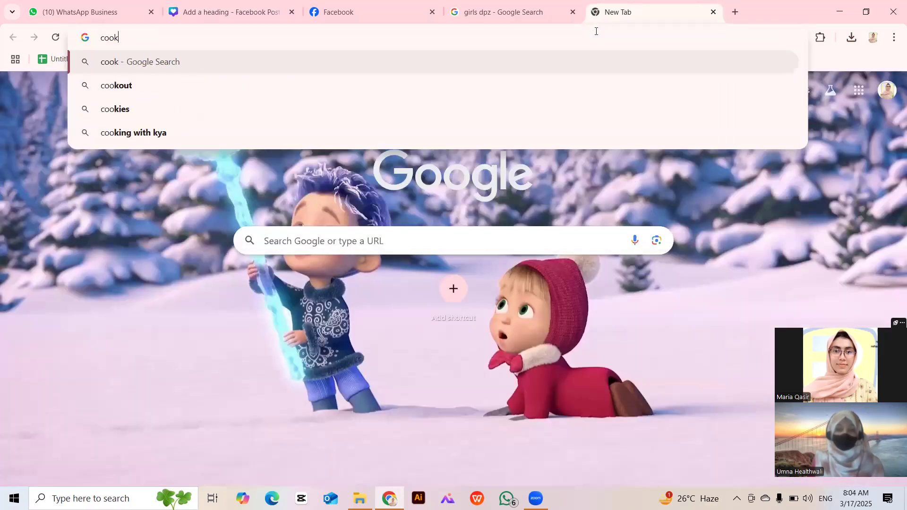
{"action": "type", "text": "ing social"}
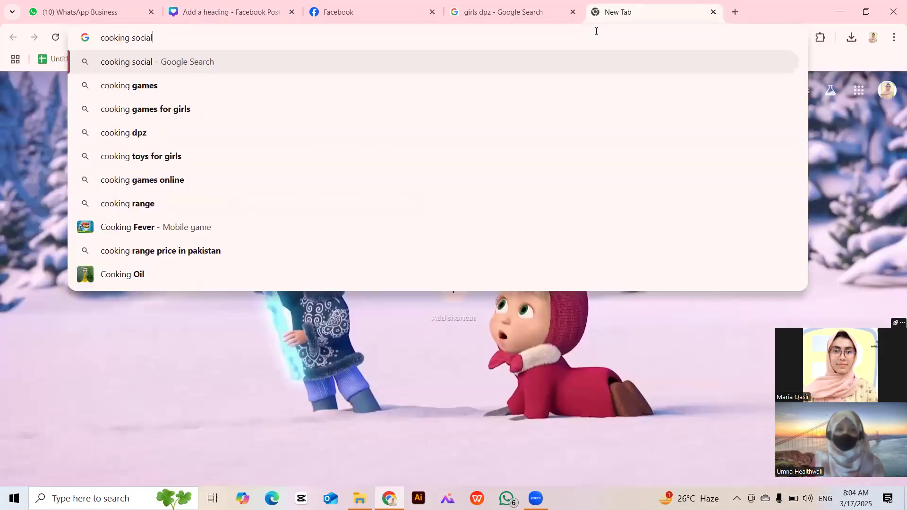
{"action": "type", "text": " medai"}
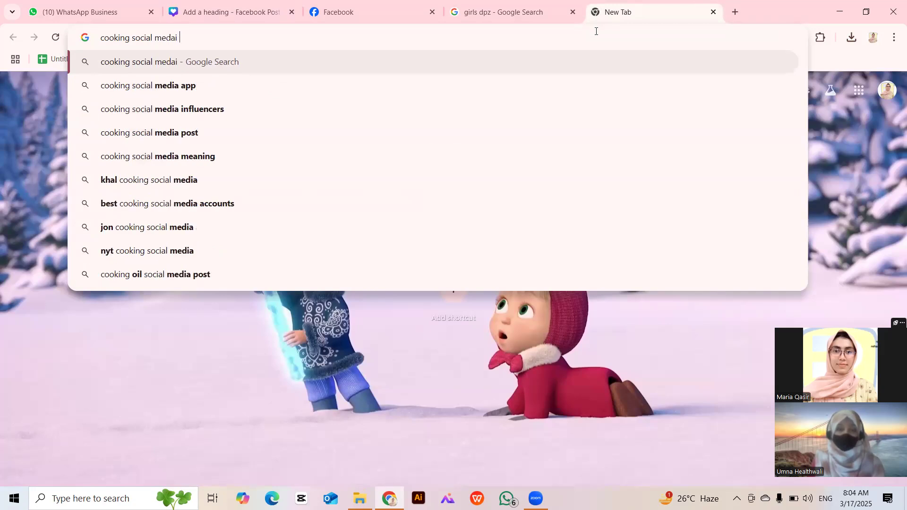
{"action": "key", "text": "BackSpace"}
{"action": "key", "text": "BackSpace"}
{"action": "key", "text": "BackSpace"}
{"action": "type", "text": "ia p"}
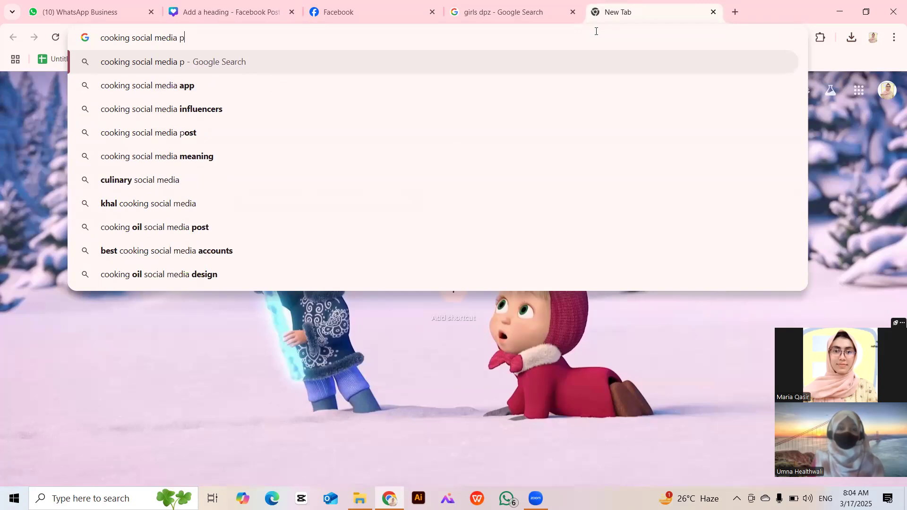
{"action": "type", "text": "osts"}
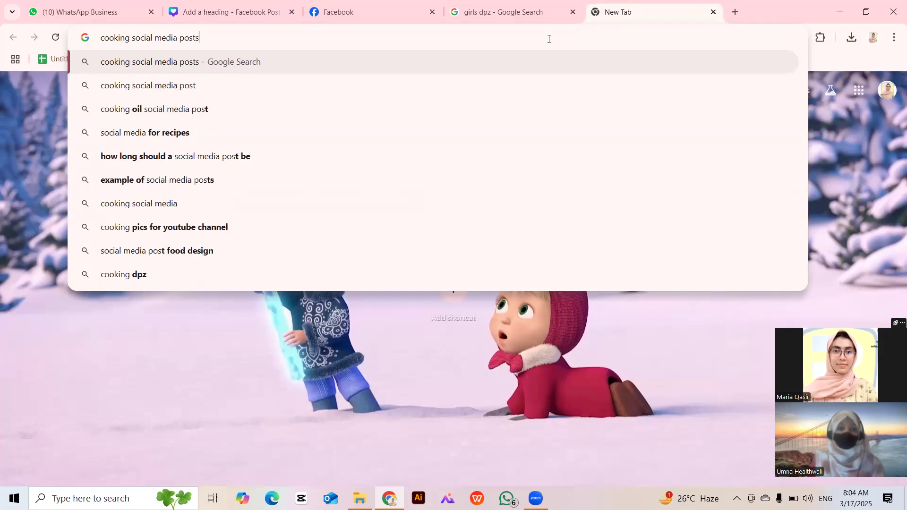
{"action": "key", "text": "Return"}
{"action": "left_click", "coordinate": [162, 134]}
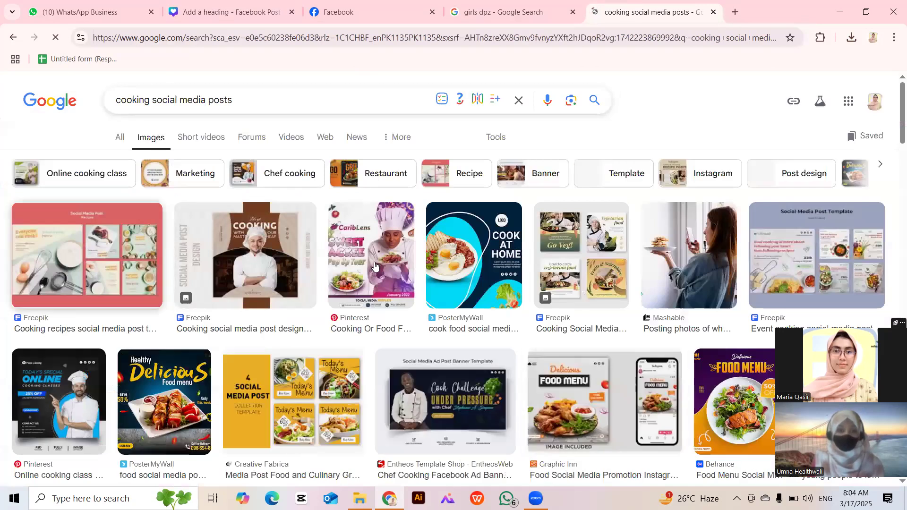
{"action": "left_click", "coordinate": [465, 247]}
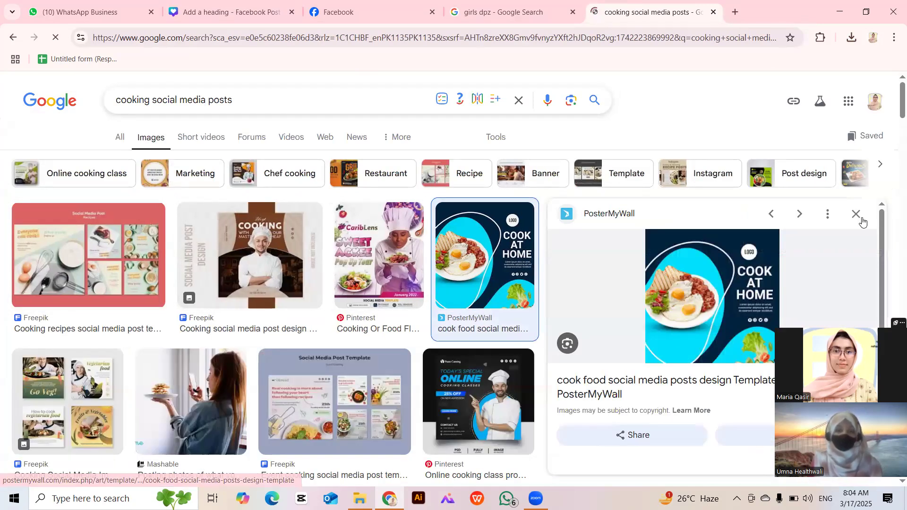
{"action": "left_click", "coordinate": [860, 219]}
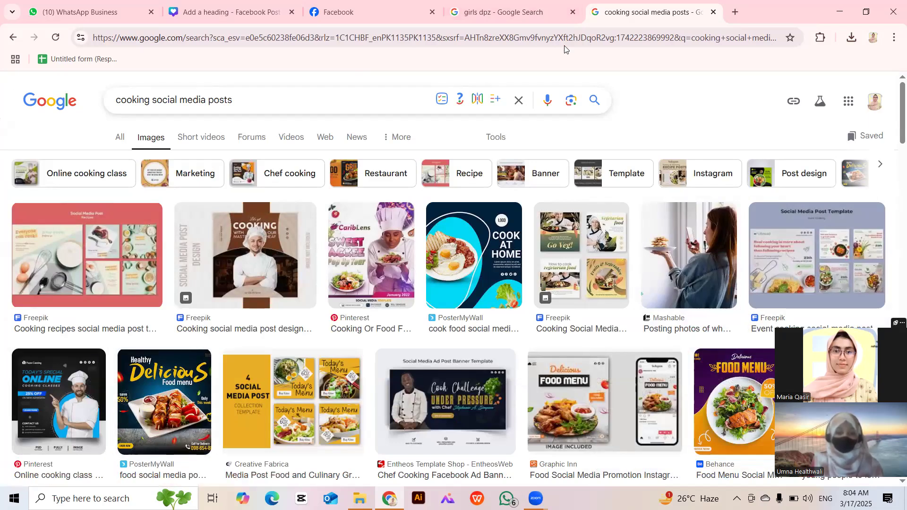
{"action": "left_click", "coordinate": [714, 12]}
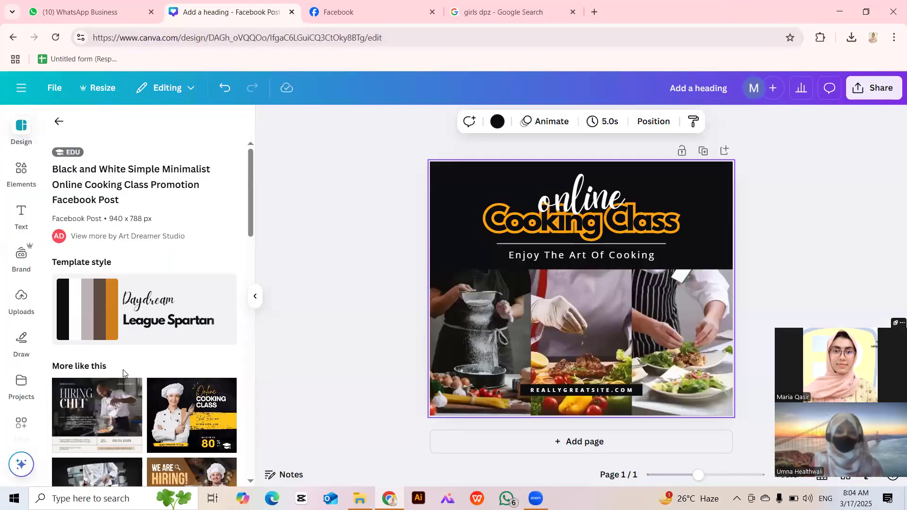
Apply the Black and Yellow Online Cooking Class template and nudge the chef photo slightly down.
{"action": "left_click", "coordinate": [168, 407]}
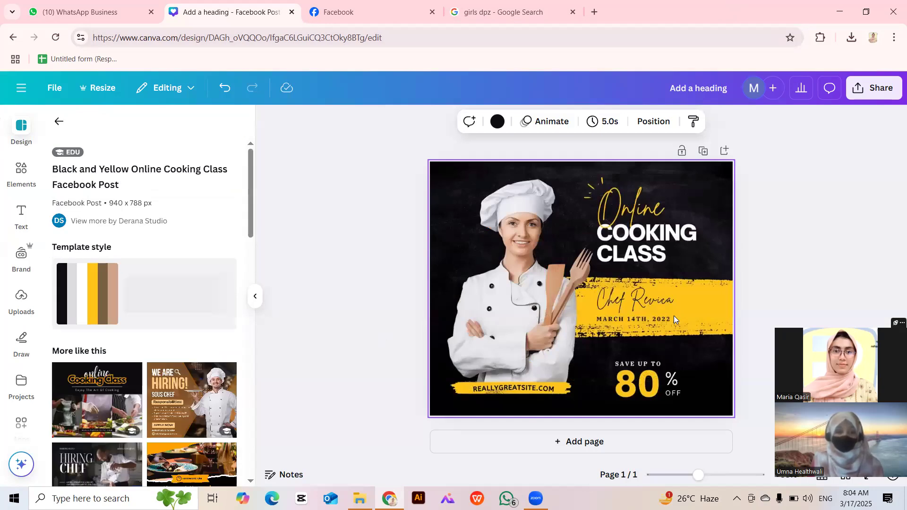
{"action": "left_click", "coordinate": [556, 311]}
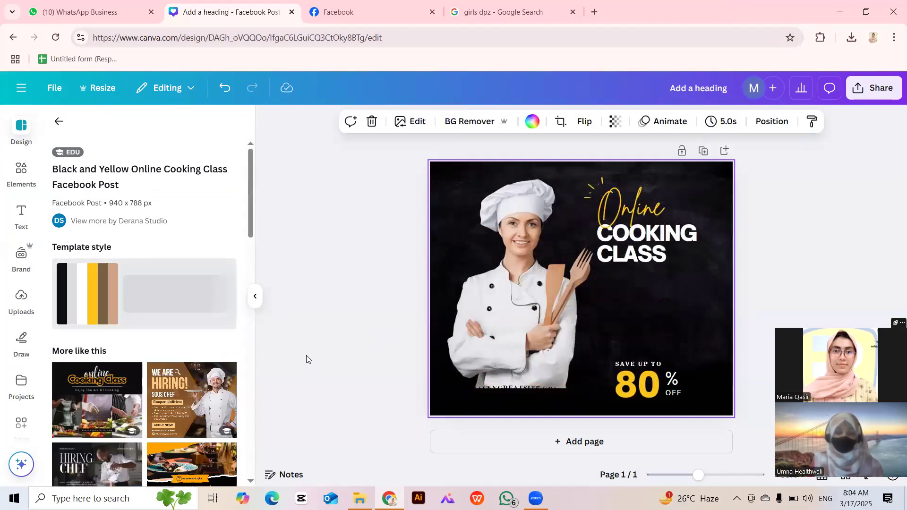
{"action": "left_click_drag", "start_coordinate": [513, 330], "coordinate": [506, 339]}
{"action": "left_click", "coordinate": [427, 339]}
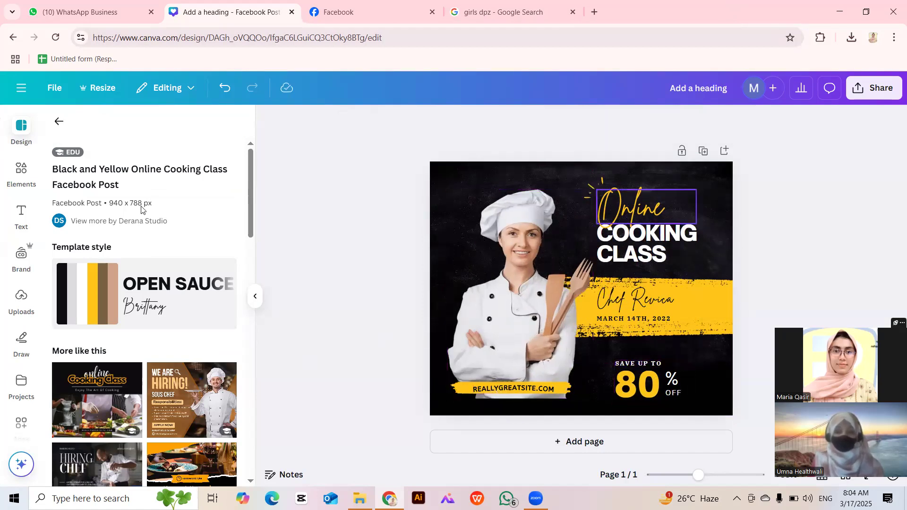
{"action": "left_click", "coordinate": [65, 125]}
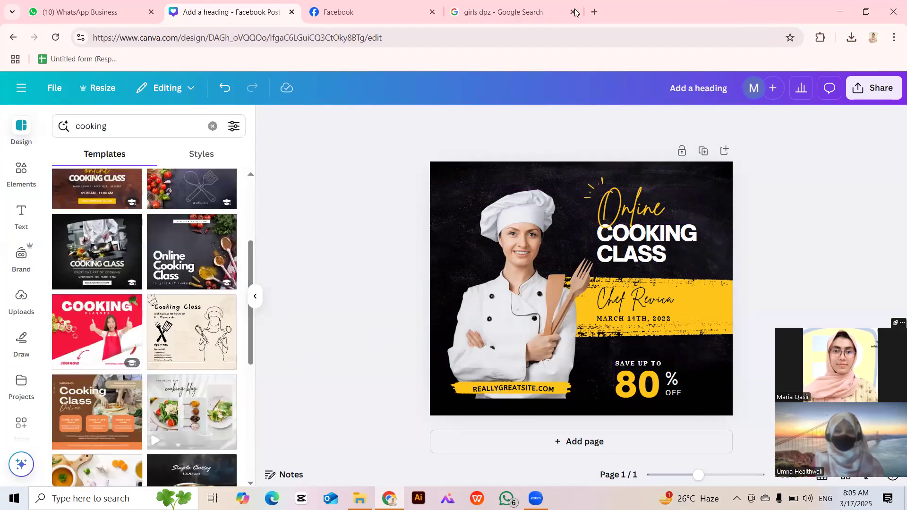
Open ChatGPT in a new tab and ask for 3 food or cooking quotes.
{"action": "left_click", "coordinate": [594, 13]}
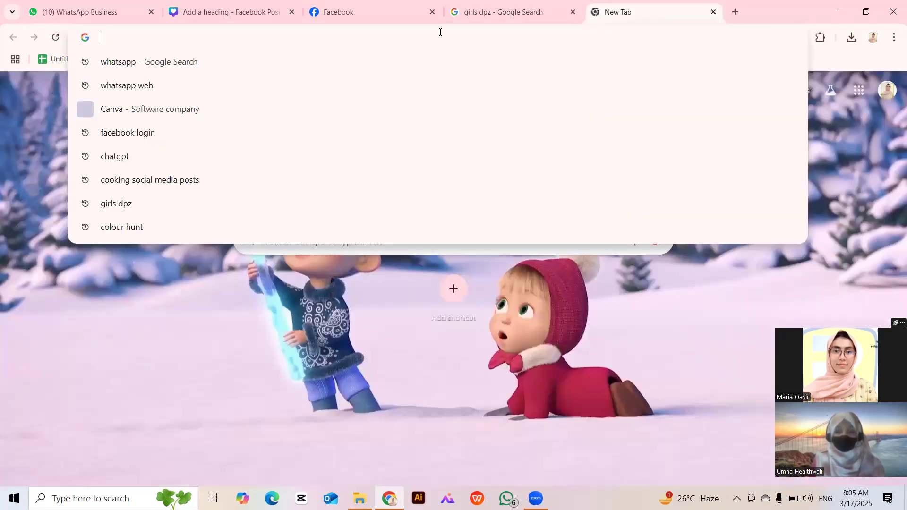
{"action": "key", "text": "Down"}
{"action": "key", "text": "Return"}
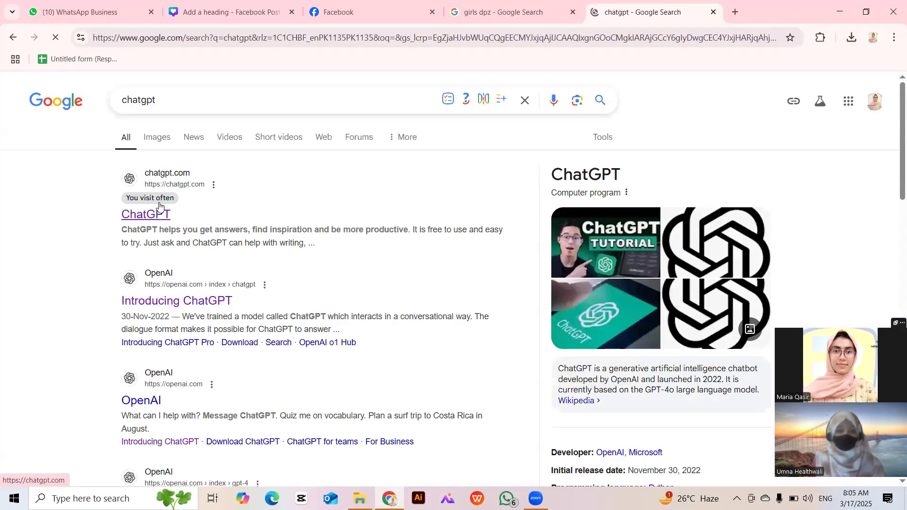
{"action": "left_click", "coordinate": [158, 213]}
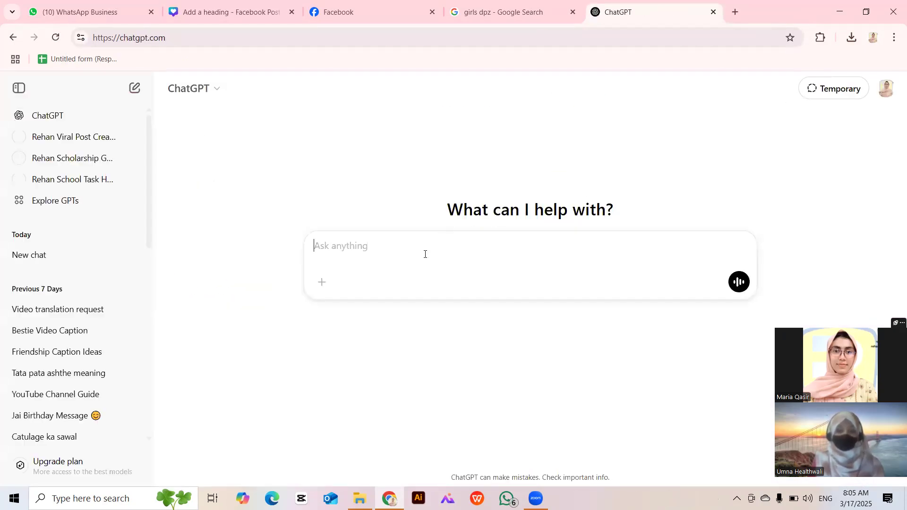
{"action": "type", "text": "g"}
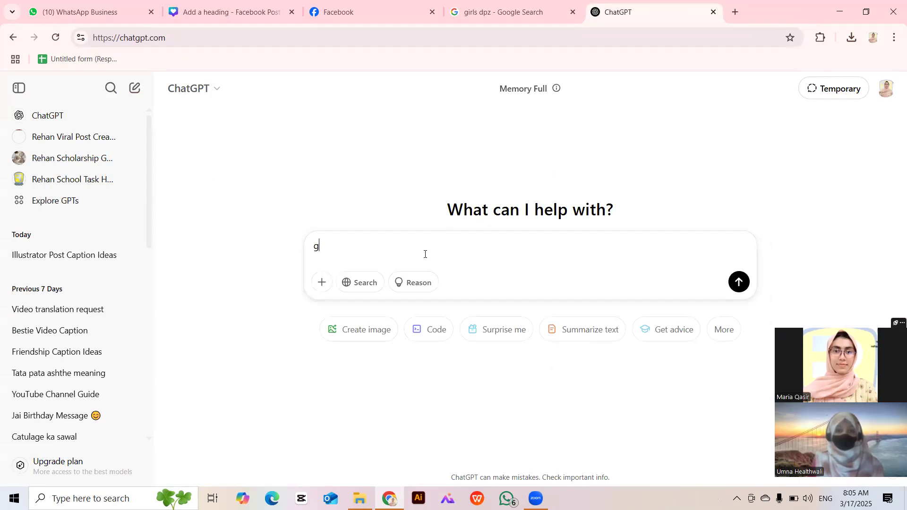
{"action": "type", "text": "ive me 3 pos"}
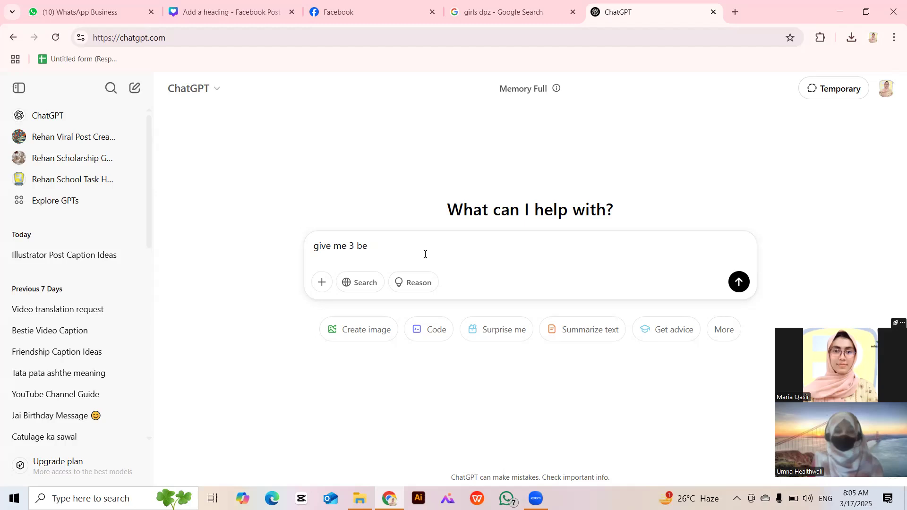
{"action": "type", "text": "est"}
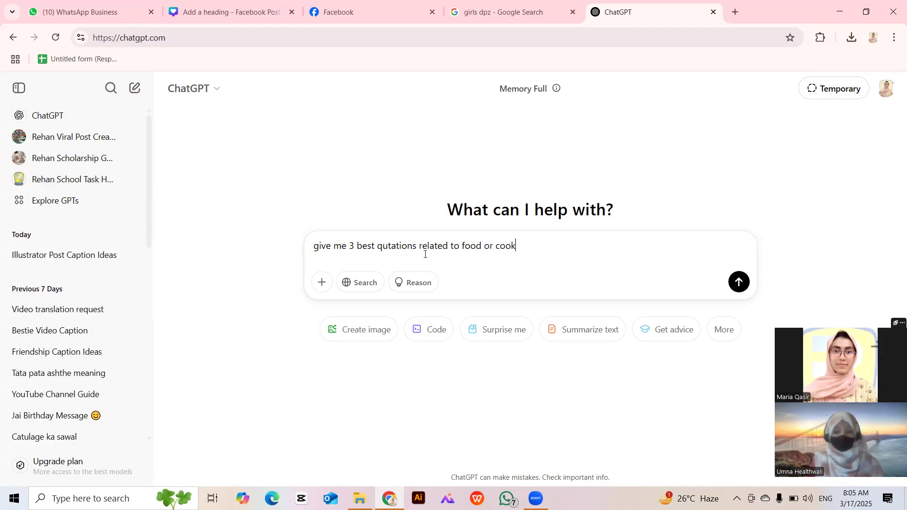
{"action": "type", "text": "ng"}
{"action": "key", "text": "Return"}
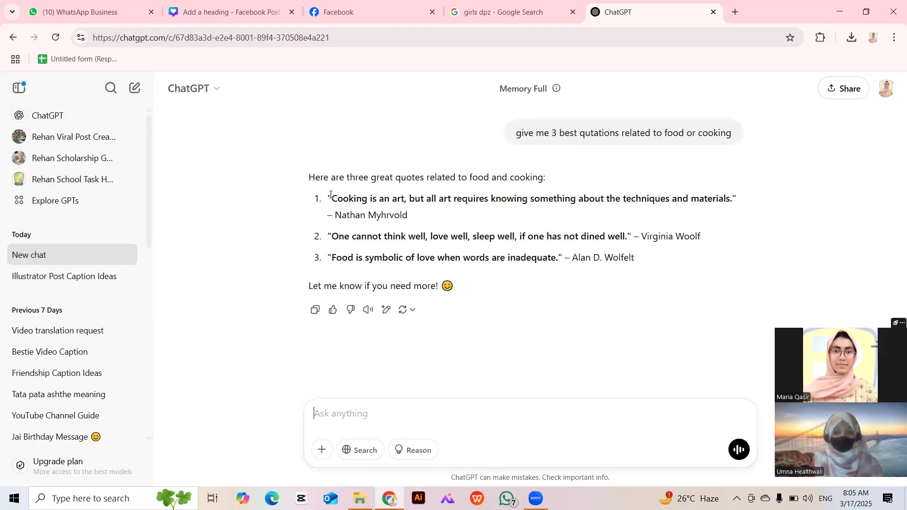
Review the quotes and select 'Food is symbolic of love when words are inadequate.'.
{"action": "left_click_drag", "start_coordinate": [331, 199], "coordinate": [745, 199]}
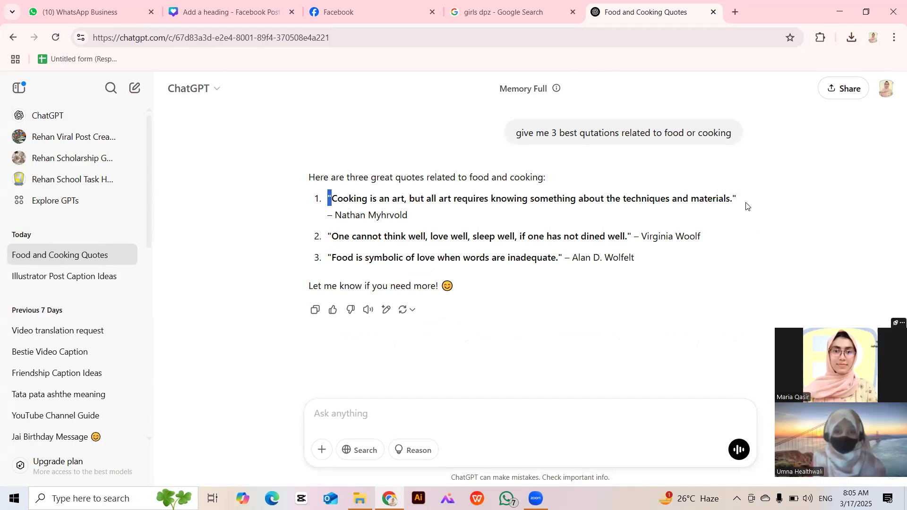
{"action": "left_click_drag", "start_coordinate": [332, 215], "coordinate": [436, 219]}
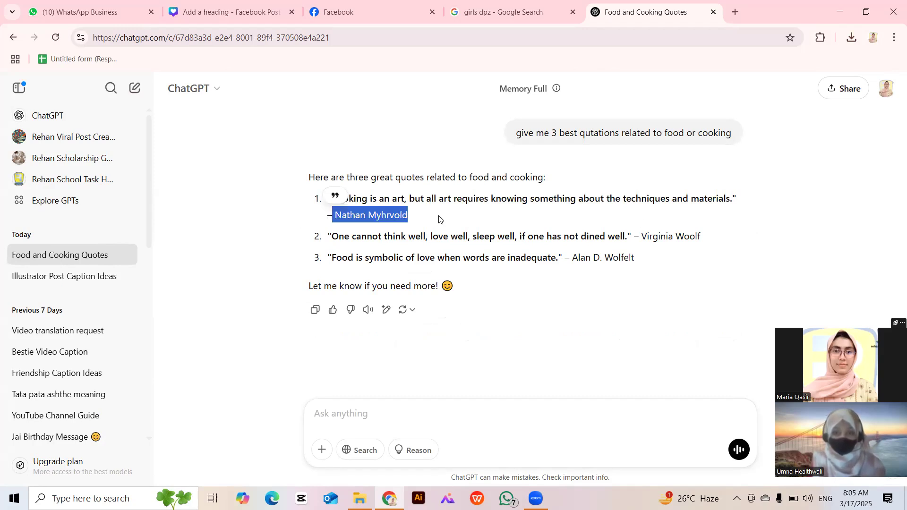
{"action": "left_click", "coordinate": [340, 239]}
{"action": "left_click_drag", "start_coordinate": [727, 273], "coordinate": [748, 246]}
{"action": "left_click", "coordinate": [372, 265]}
{"action": "left_click_drag", "start_coordinate": [322, 258], "coordinate": [633, 262]}
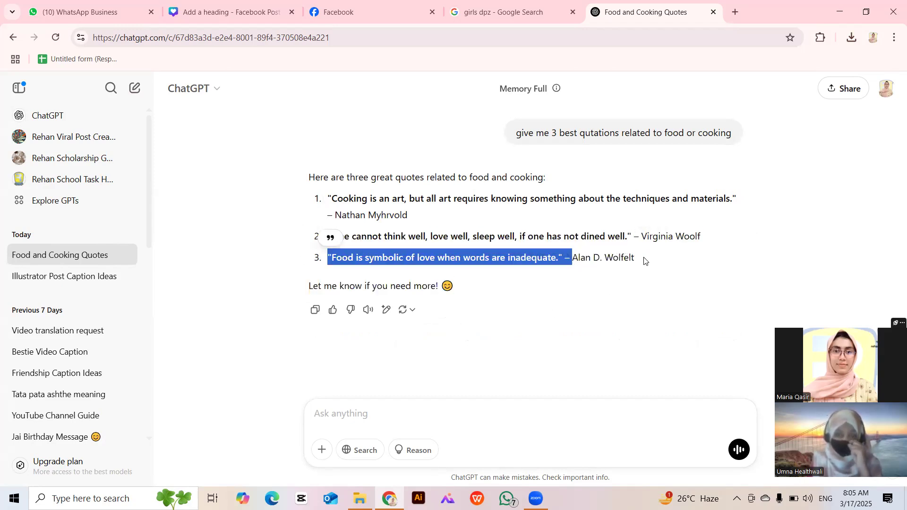
{"action": "left_click", "coordinate": [571, 273]}
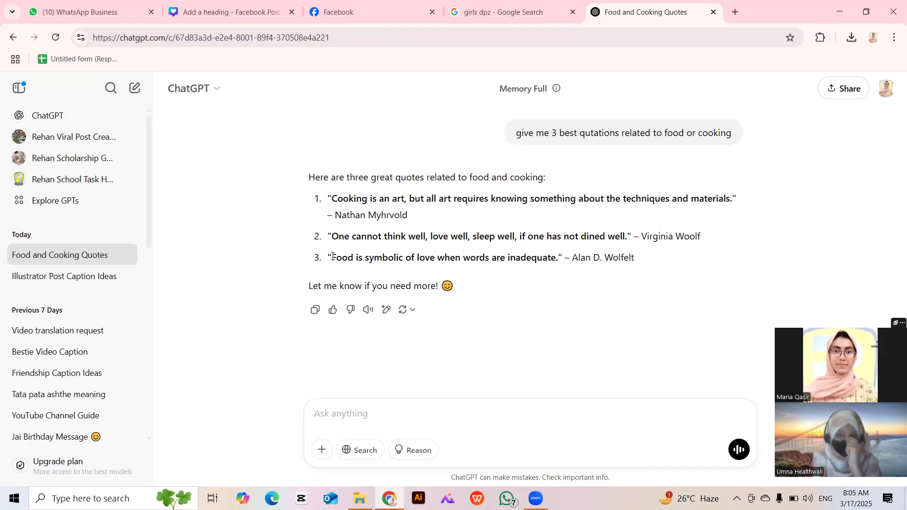
{"action": "left_click_drag", "start_coordinate": [332, 258], "coordinate": [559, 255]}
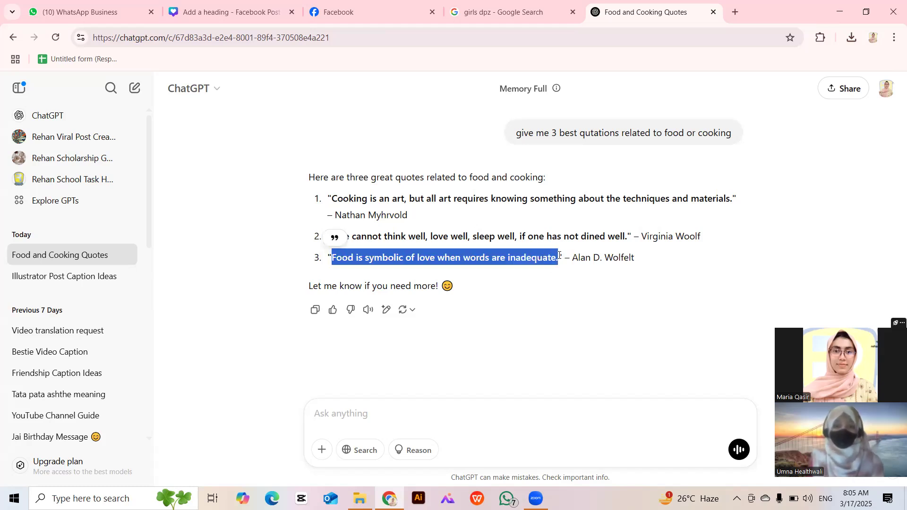
{"action": "left_click", "coordinate": [499, 4]}
{"action": "left_click", "coordinate": [402, 18]}
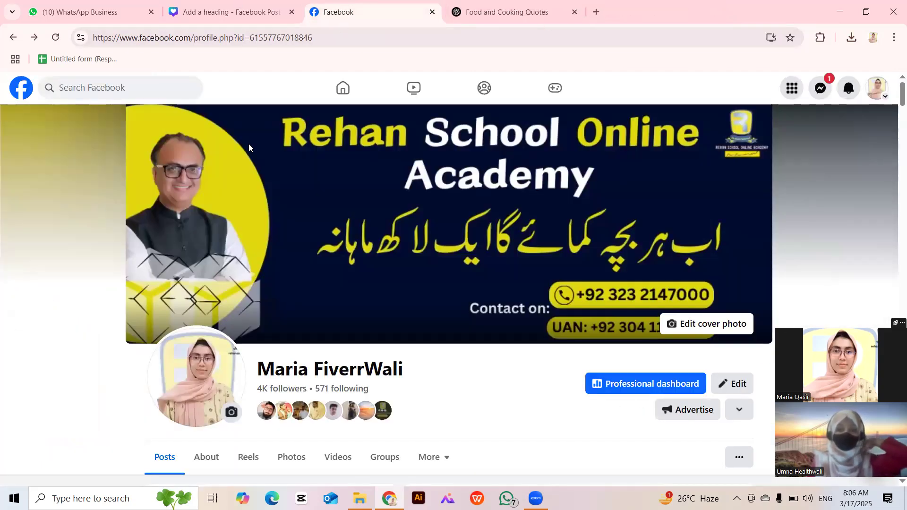
Apply the Black and White Video Centric Cooking Class template to the Canva design.
{"action": "left_click", "coordinate": [237, 6]}
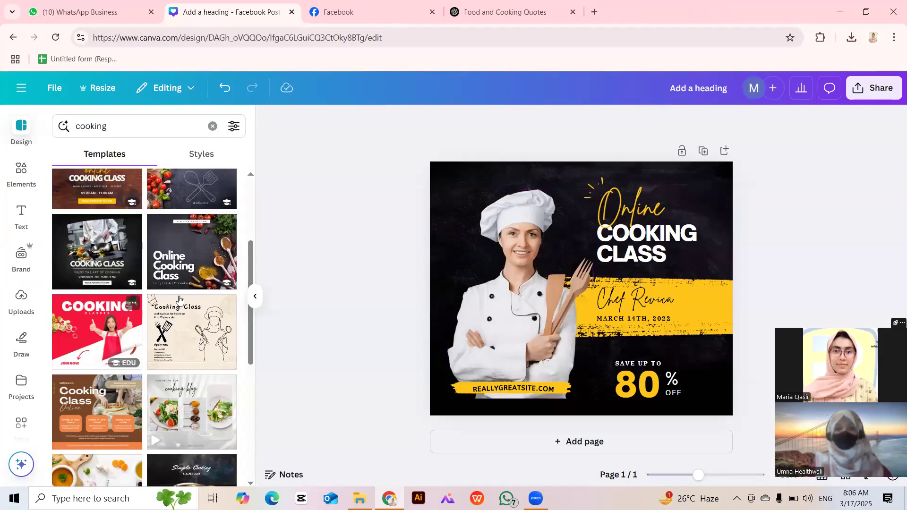
{"action": "left_click", "coordinate": [94, 239]}
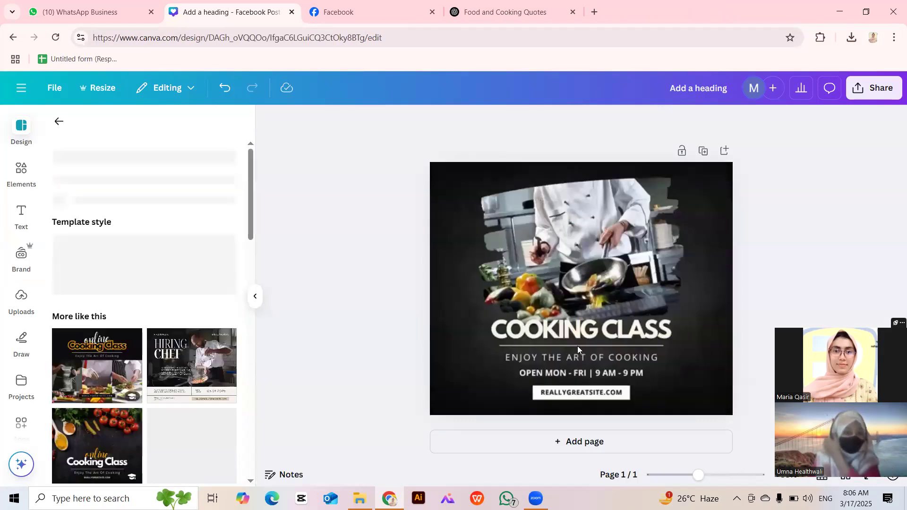
{"action": "left_click", "coordinate": [504, 12]}
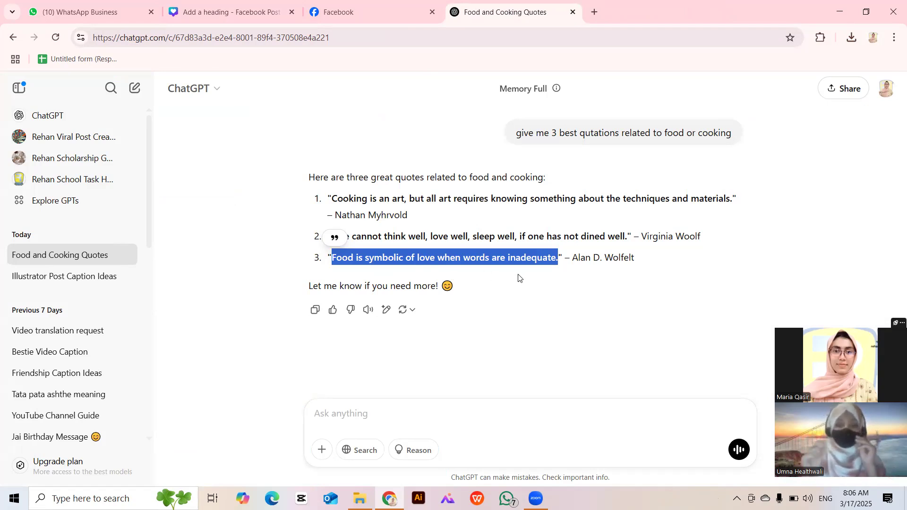
{"action": "left_click", "coordinate": [191, 3]}
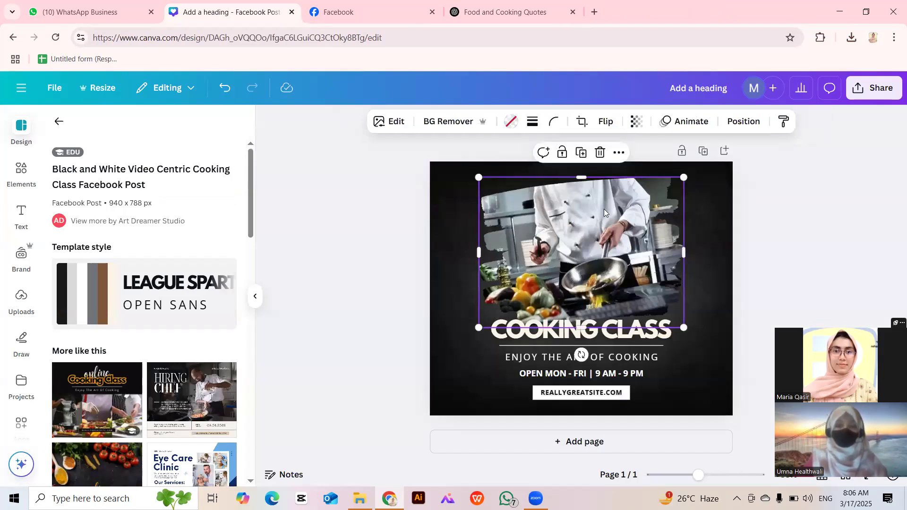
Try deleting the chef photo and its frame, undoing each attempt with Ctrl+Z.
{"action": "left_click", "coordinate": [600, 152]}
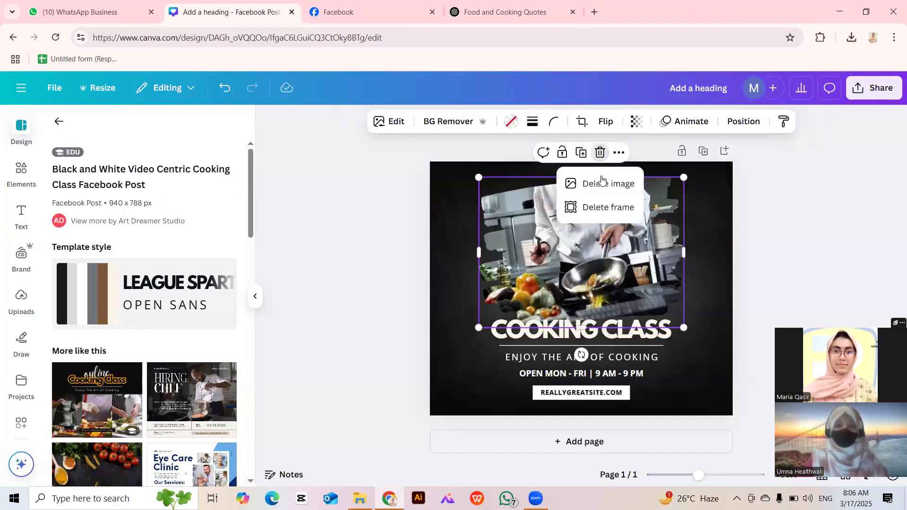
{"action": "left_click", "coordinate": [606, 207]}
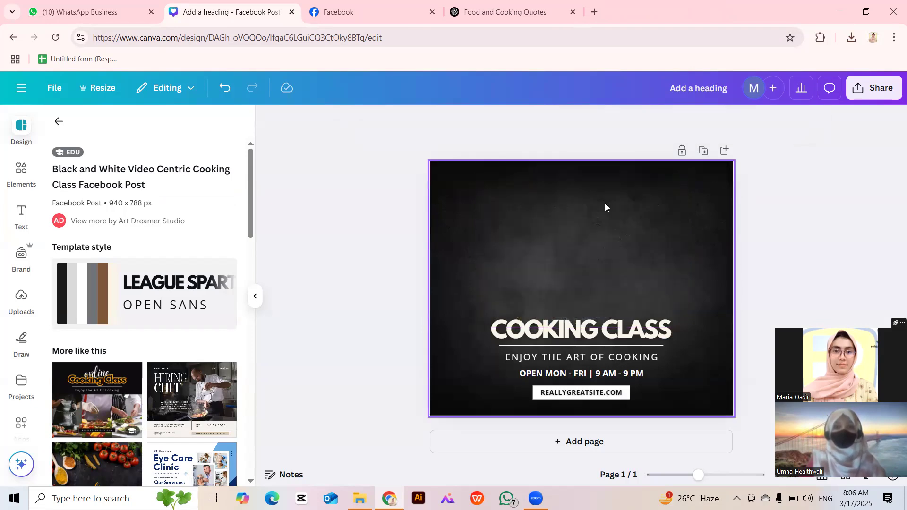
{"action": "key", "text": "ctrl+z"}
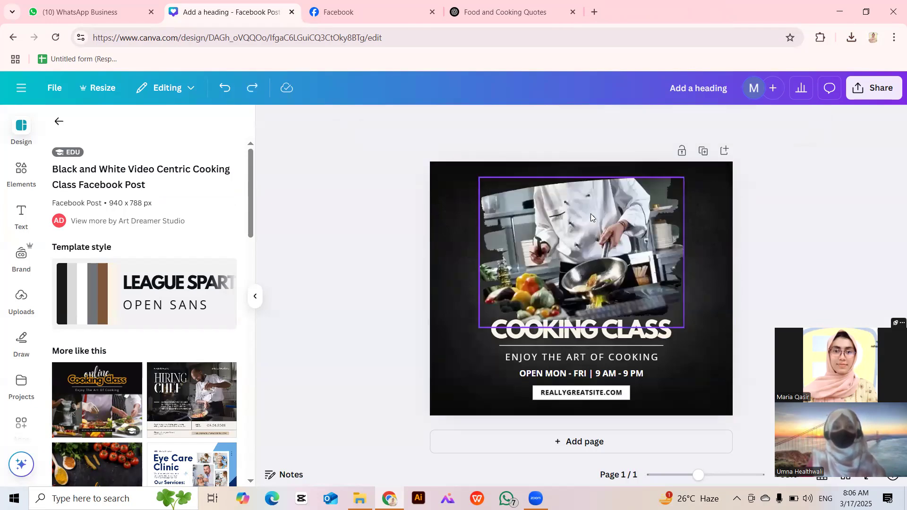
{"action": "left_click", "coordinate": [609, 183]}
{"action": "left_click", "coordinate": [600, 153]}
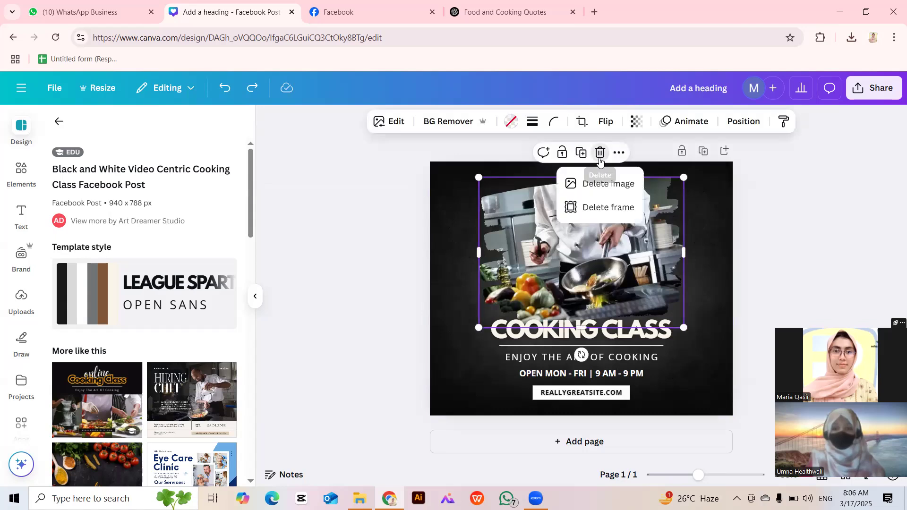
{"action": "left_click", "coordinate": [599, 181]}
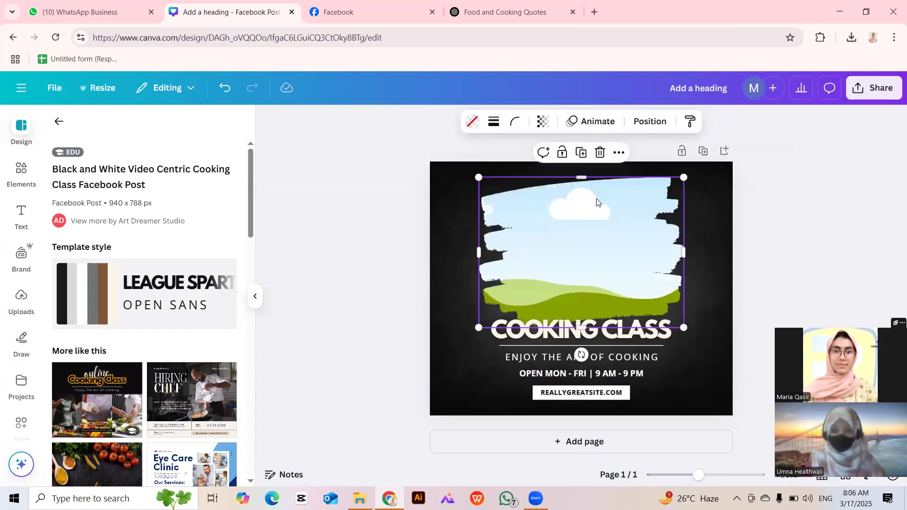
{"action": "key", "text": "ctrl+z"}
Delete only the chef photo, keeping the empty torn-edge frame above the heading.
{"action": "left_click", "coordinate": [599, 152]}
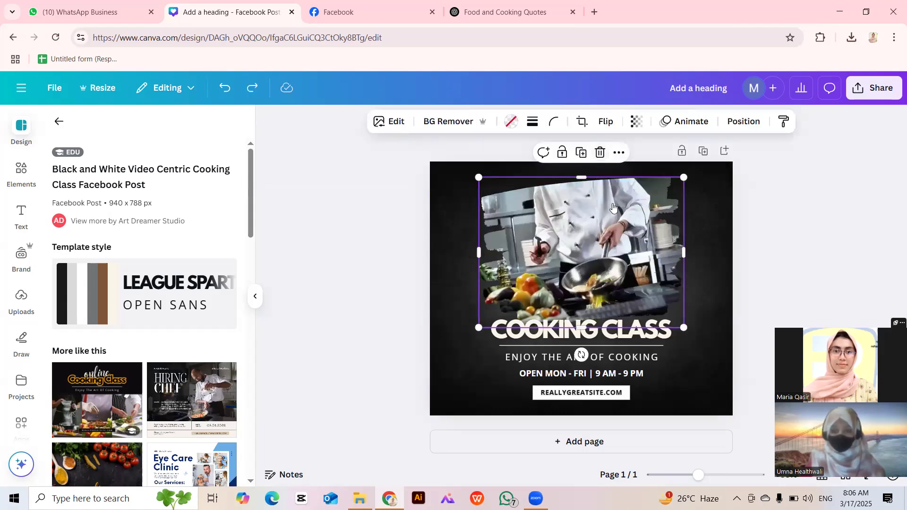
{"action": "left_click", "coordinate": [614, 208]}
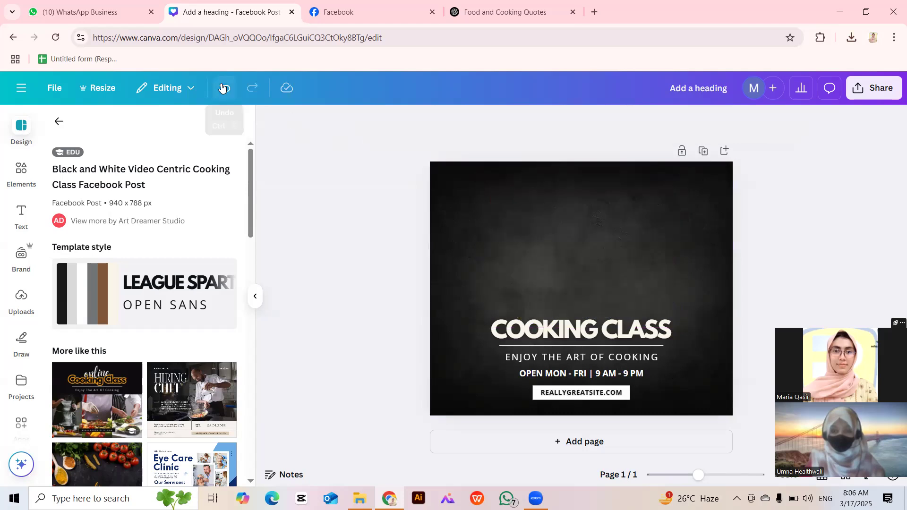
{"action": "left_click", "coordinate": [222, 88]}
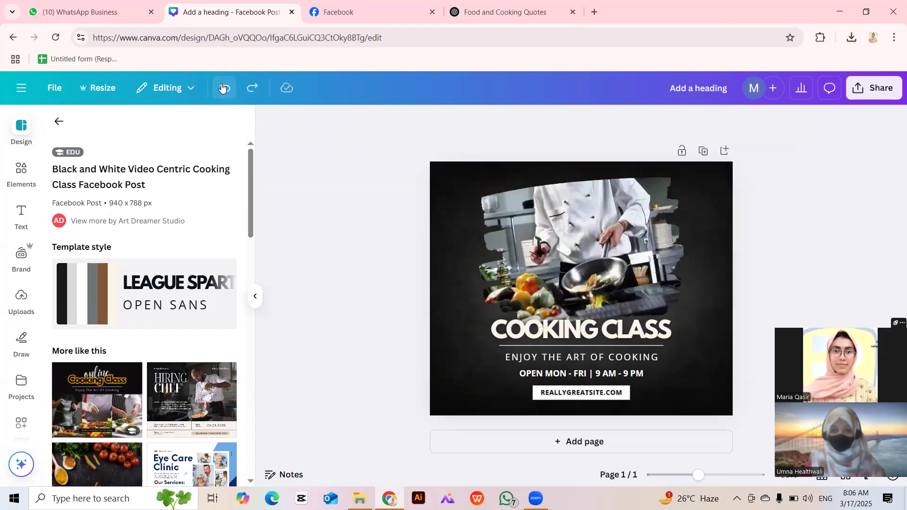
{"action": "left_click", "coordinate": [528, 262]}
{"action": "left_click", "coordinate": [600, 152]}
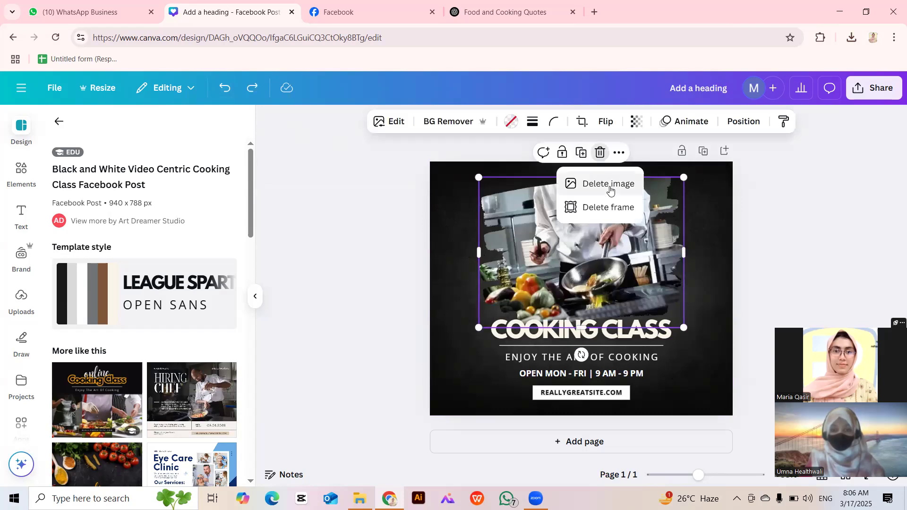
{"action": "left_click", "coordinate": [608, 185]}
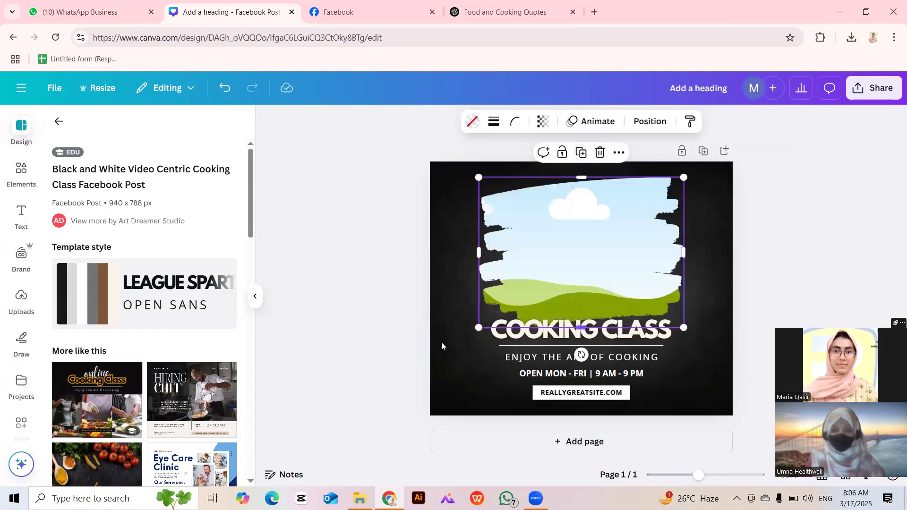
{"action": "left_click", "coordinate": [401, 319]}
{"action": "left_click", "coordinate": [21, 172]}
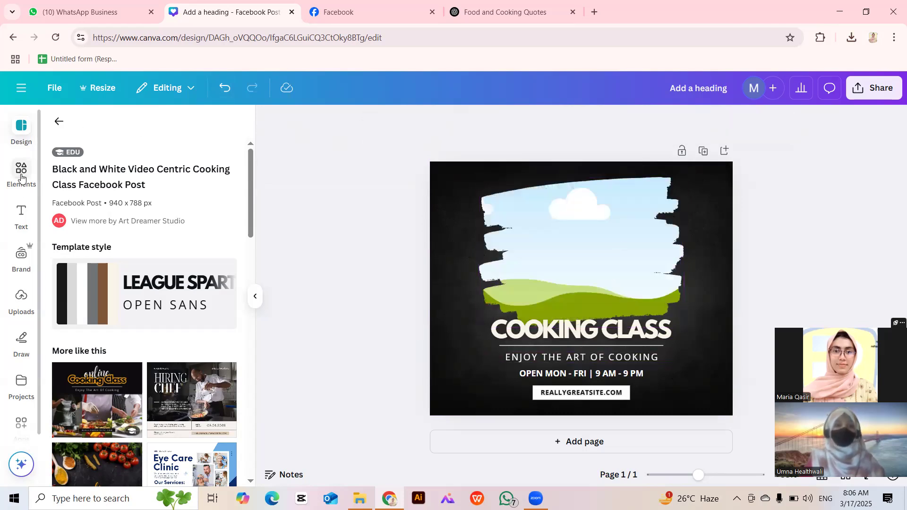
Browse Canva's side panels and briefly check the quotes chat in another browser tab.
{"action": "left_click", "coordinate": [300, 176]}
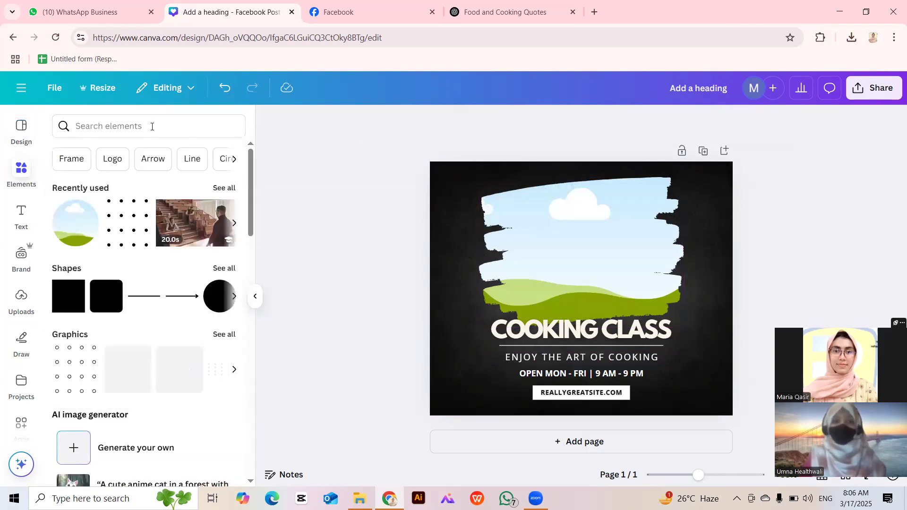
{"action": "left_click", "coordinate": [20, 173]}
{"action": "left_click", "coordinate": [16, 127]}
{"action": "left_click", "coordinate": [16, 168]}
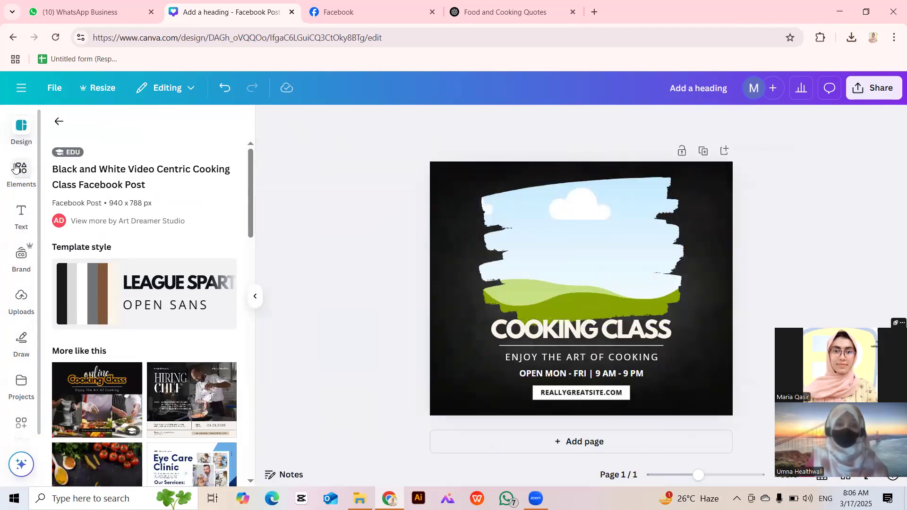
{"action": "left_click", "coordinate": [592, 11]}
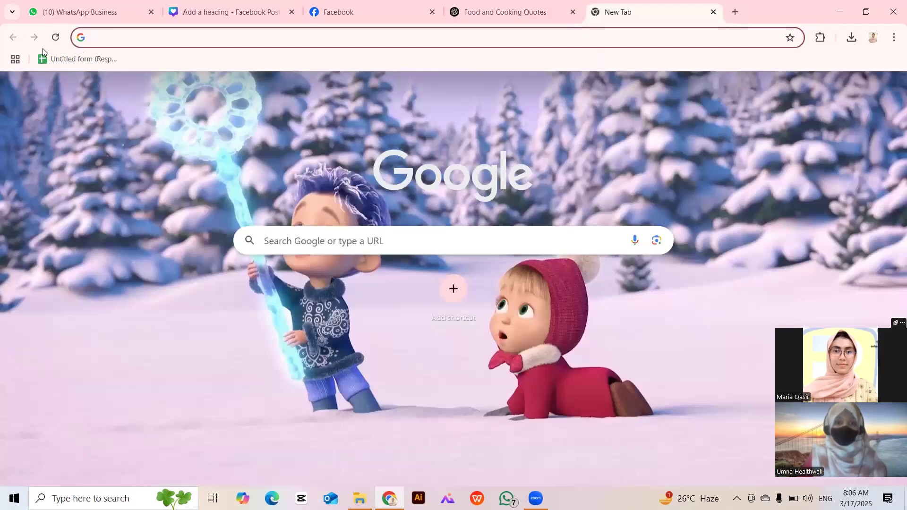
{"action": "left_click", "coordinate": [152, 44]}
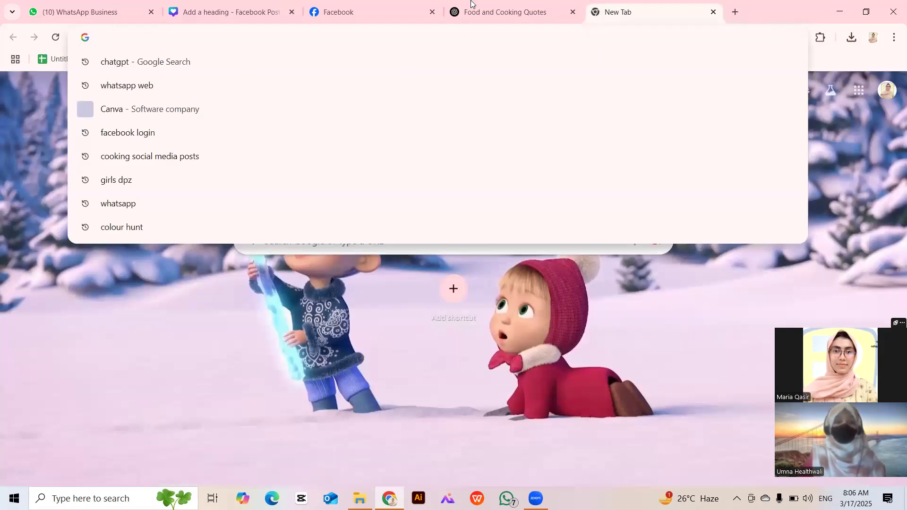
{"action": "left_click", "coordinate": [520, 18]}
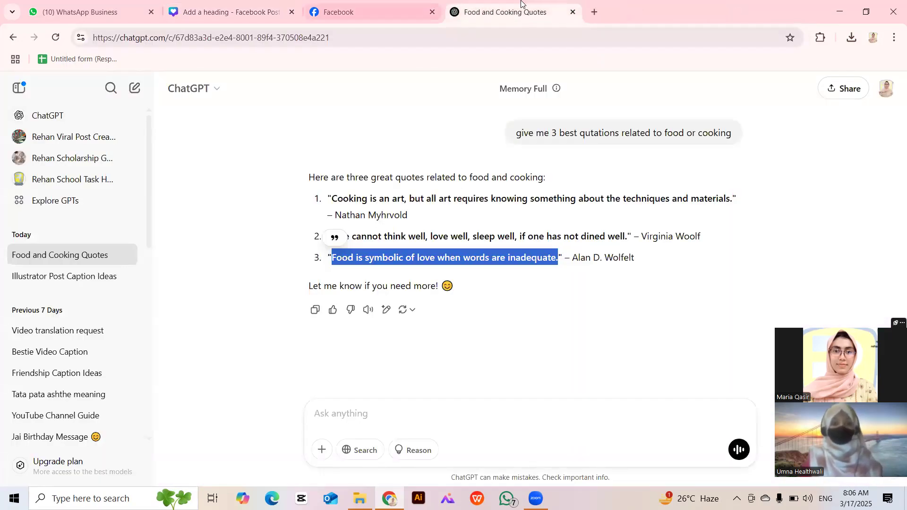
{"action": "left_click", "coordinate": [222, 12]}
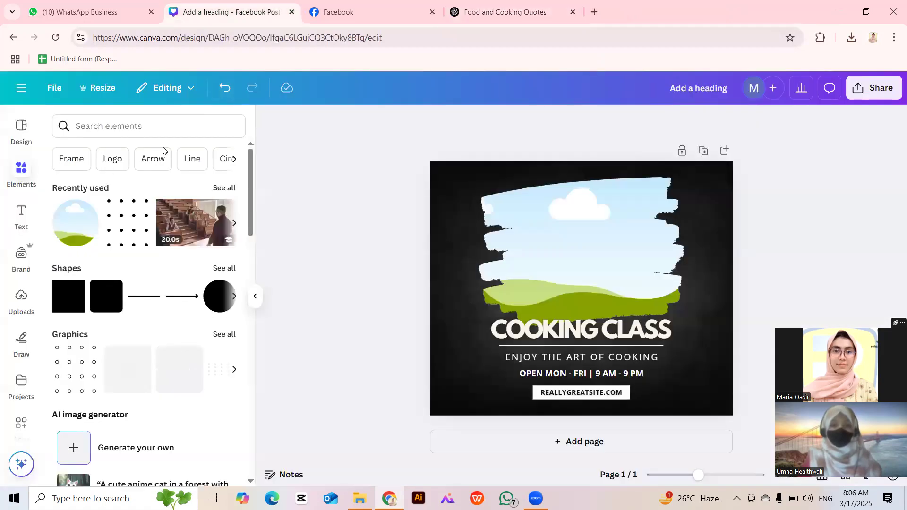
Search elements for 'cooking' and drop the vegetable-plating chef photo into the torn-edge frame.
{"action": "left_click", "coordinate": [179, 122]}
{"action": "type", "text": "cooking"}
{"action": "key", "text": "Return"}
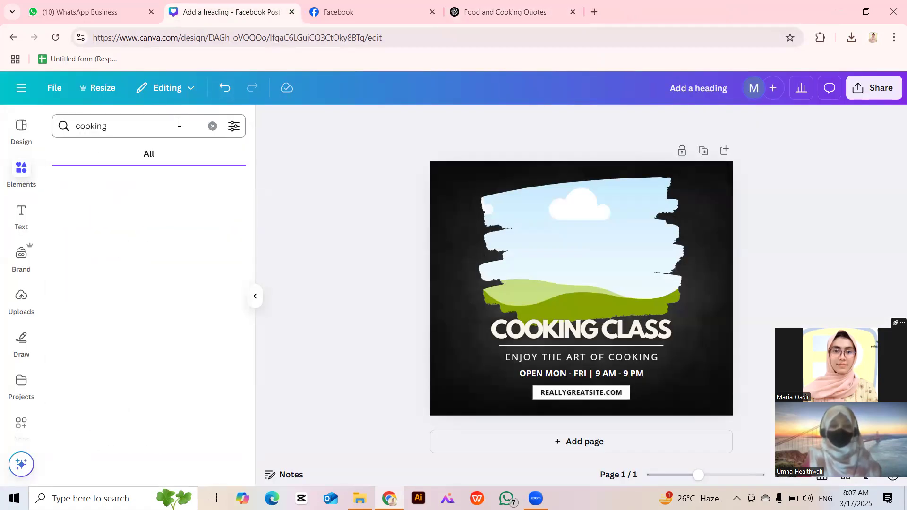
{"action": "left_click", "coordinate": [64, 334]}
{"action": "left_click_drag", "start_coordinate": [562, 297], "coordinate": [557, 253]}
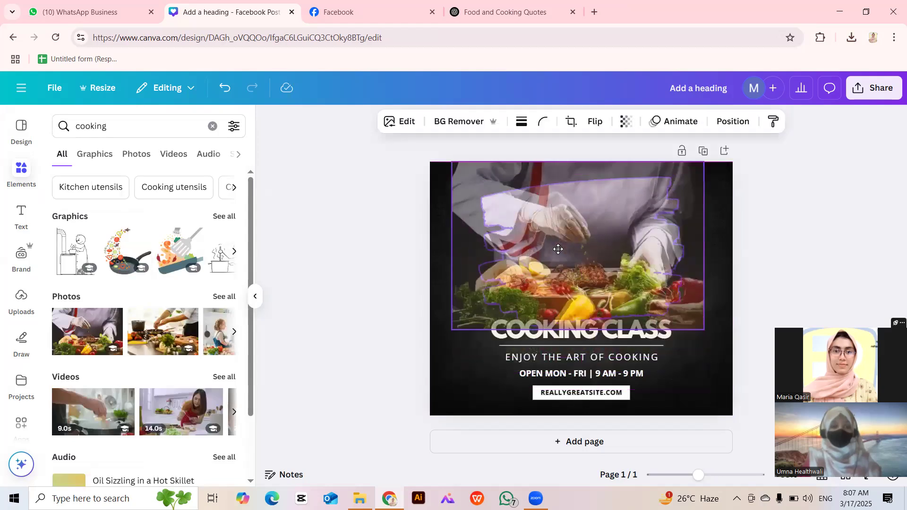
{"action": "left_click", "coordinate": [395, 297]}
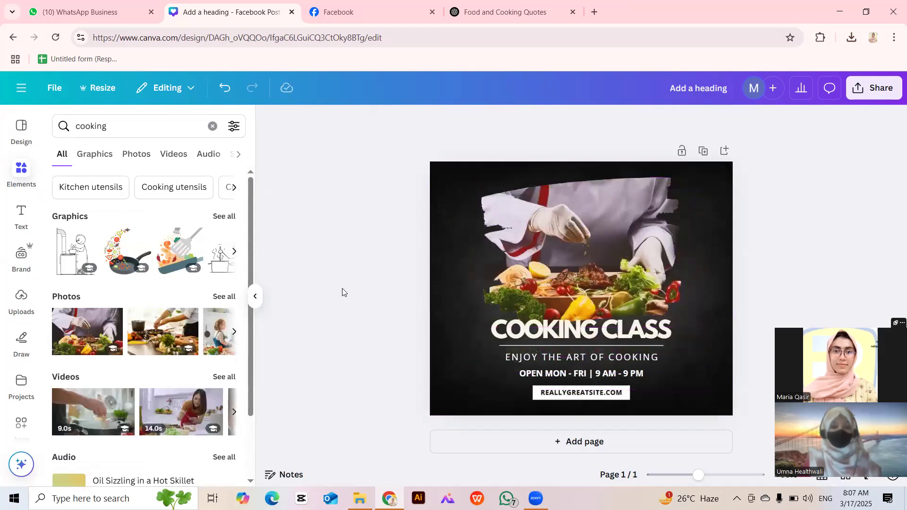
Browse the cooking Graphics, Photos and Videos results.
{"action": "left_click", "coordinate": [95, 154]}
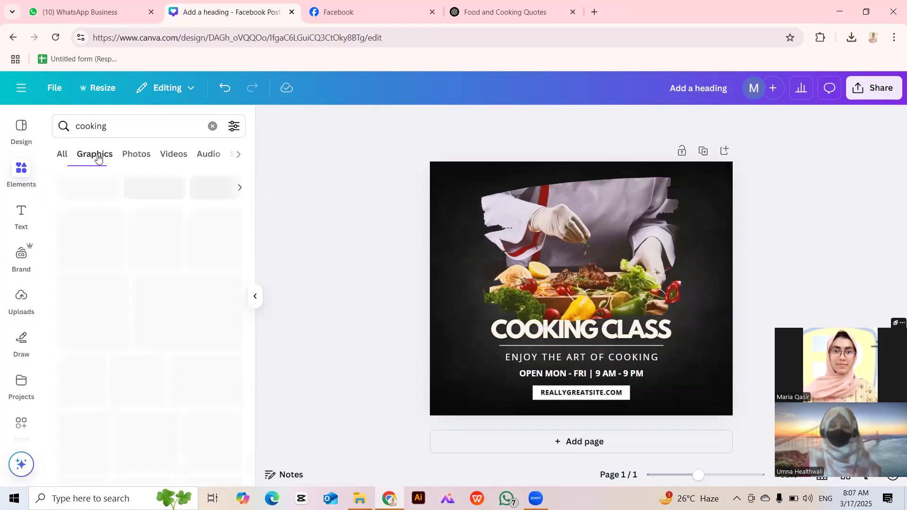
{"action": "left_click", "coordinate": [139, 159]}
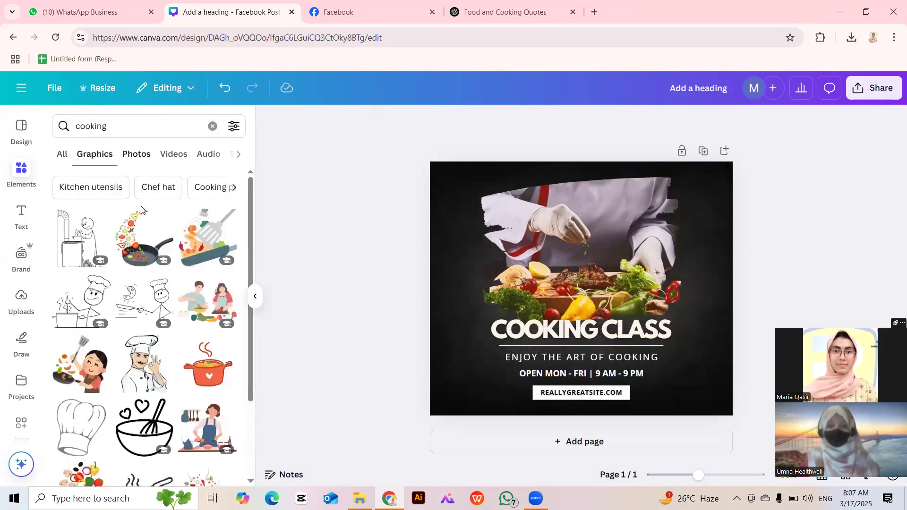
{"action": "left_click", "coordinate": [164, 151]}
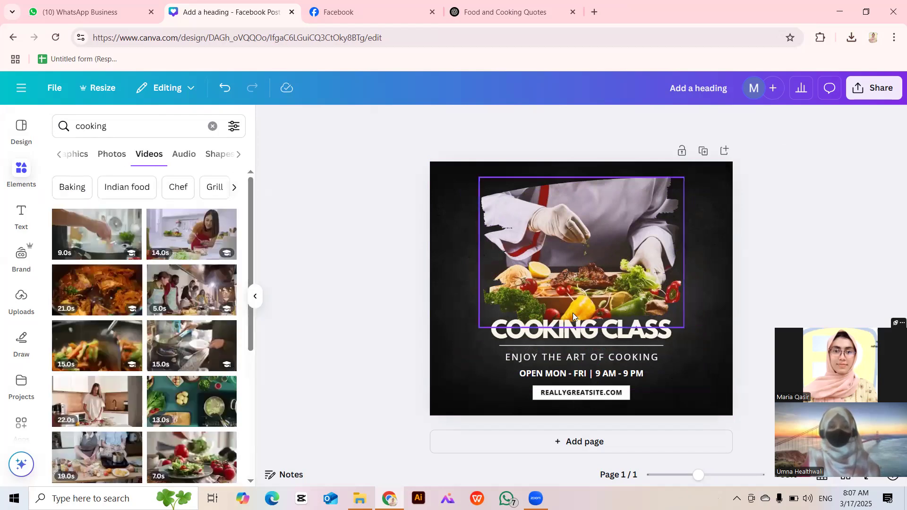
Copy 'Food is symbolic' from the quotes chat and start editing the COOKING CLASS heading.
{"action": "left_click", "coordinate": [575, 334]}
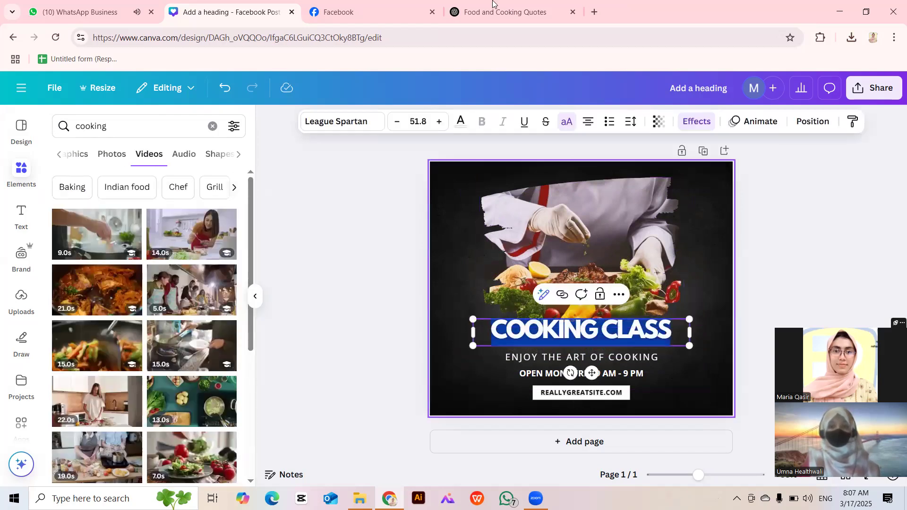
{"action": "left_click", "coordinate": [502, 12]}
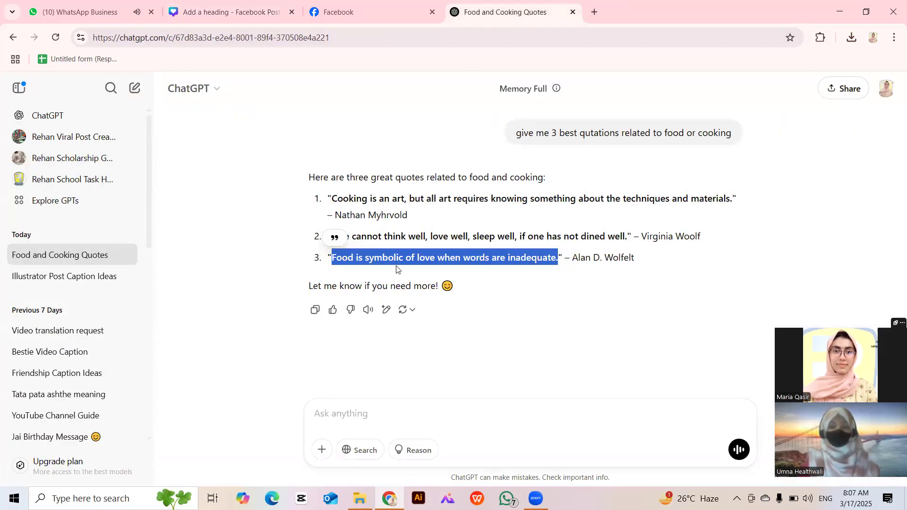
{"action": "left_click", "coordinate": [338, 257]}
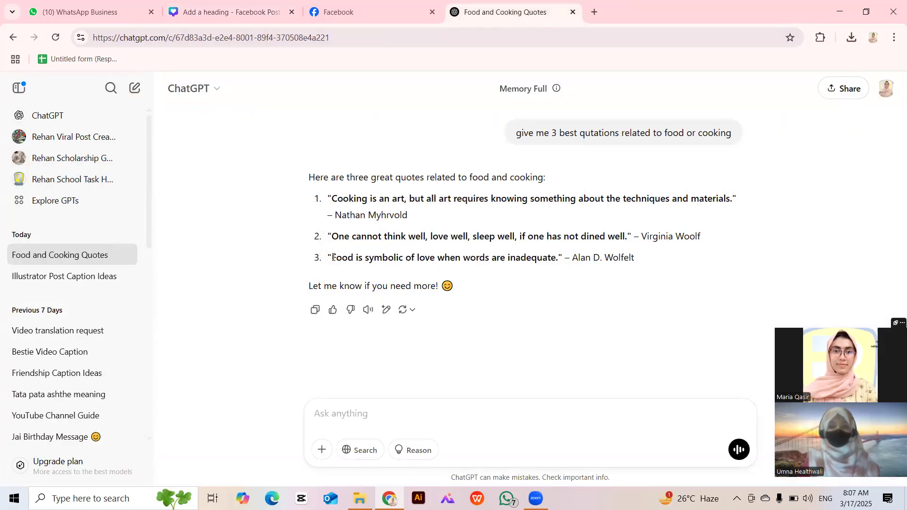
{"action": "left_click_drag", "start_coordinate": [412, 264], "coordinate": [404, 258]}
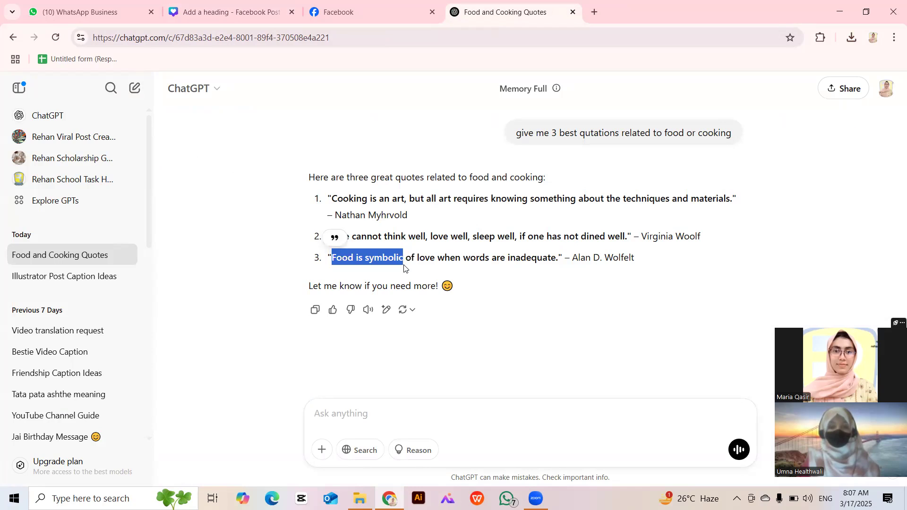
{"action": "left_click", "coordinate": [245, 9]}
{"action": "double_click", "coordinate": [571, 330]}
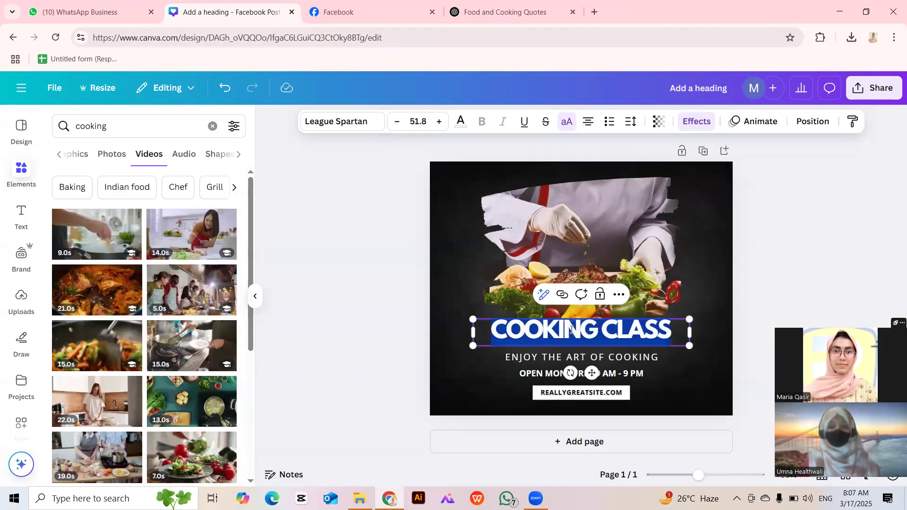
{"action": "left_click_drag", "start_coordinate": [689, 346], "coordinate": [608, 329]}
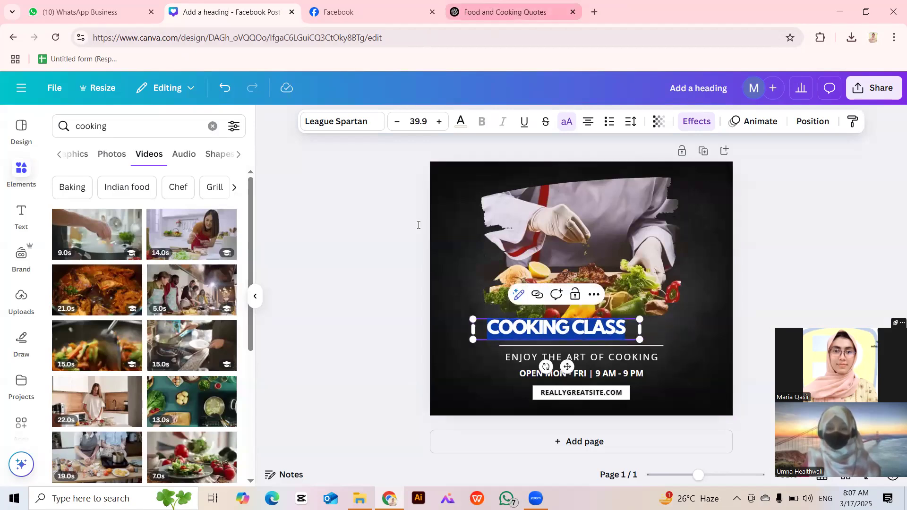
{"action": "left_click", "coordinate": [494, 7]}
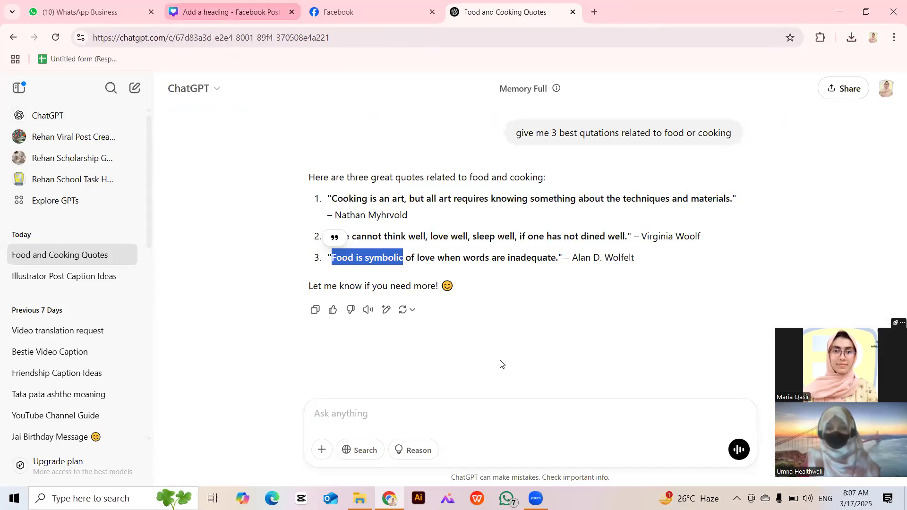
{"action": "left_click", "coordinate": [231, 10]}
Paste FOOD IS SYMBOLIC as the heading, move and enlarge it, then copy the quote's remainder.
{"action": "double_click", "coordinate": [538, 327]}
{"action": "type", "text": "FOOD IS SYMBOLIC"}
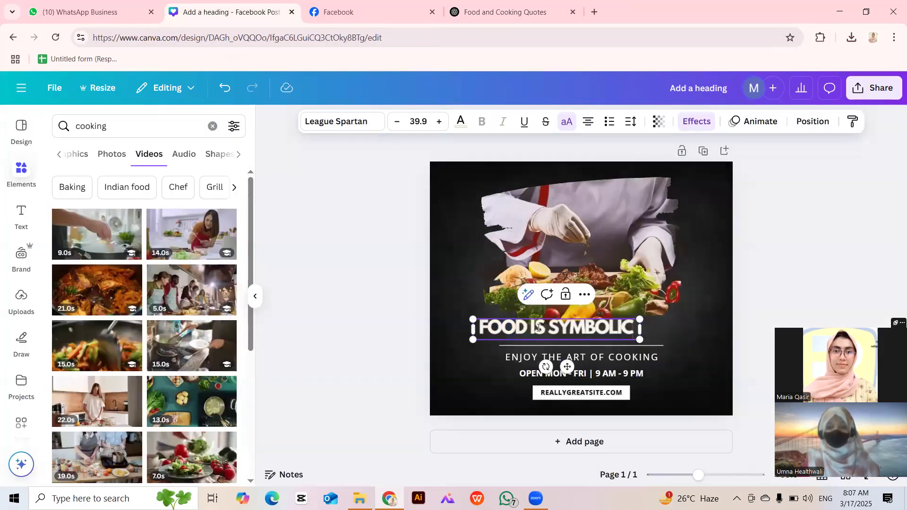
{"action": "left_click", "coordinate": [364, 354]}
{"action": "left_click_drag", "start_coordinate": [549, 329], "coordinate": [577, 333]}
{"action": "left_click_drag", "start_coordinate": [675, 321], "coordinate": [699, 315]}
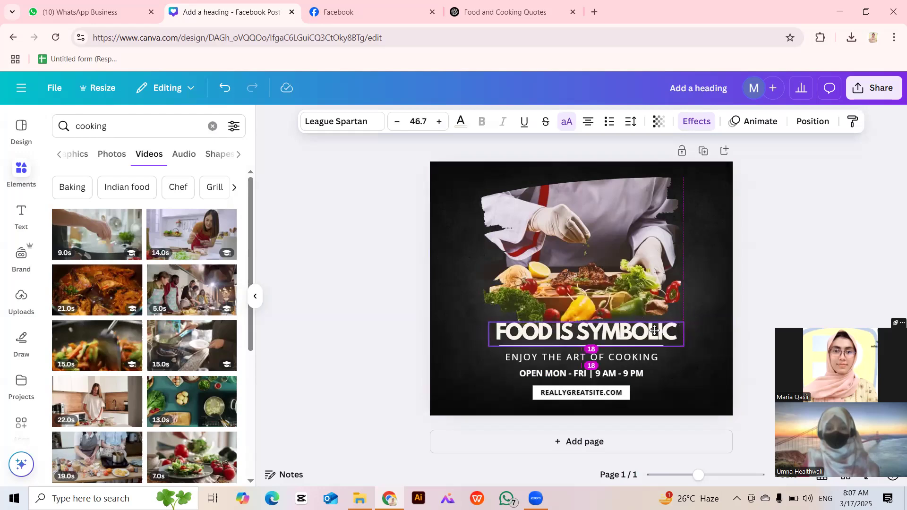
{"action": "left_click", "coordinate": [384, 343]}
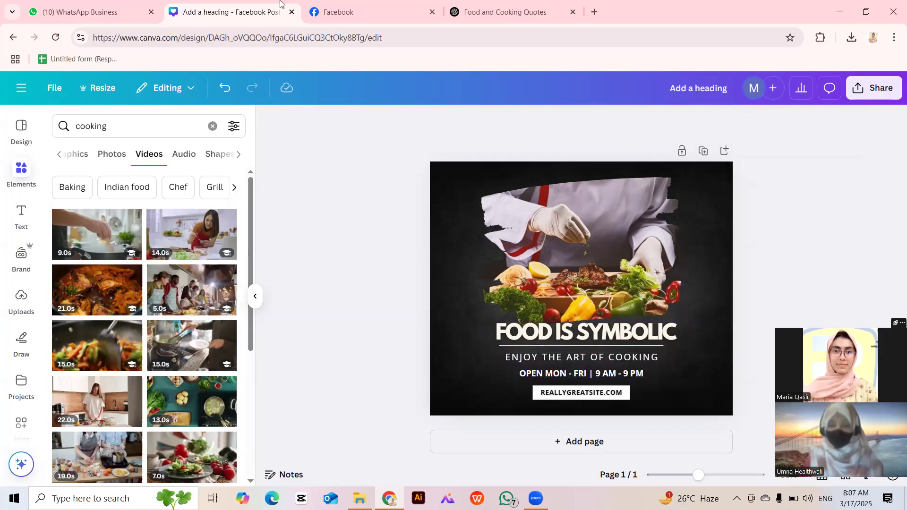
{"action": "key", "text": "ctrl+Tab"}
{"action": "key", "text": "ctrl+Tab"}
{"action": "left_click_drag", "start_coordinate": [406, 257], "coordinate": [559, 257]}
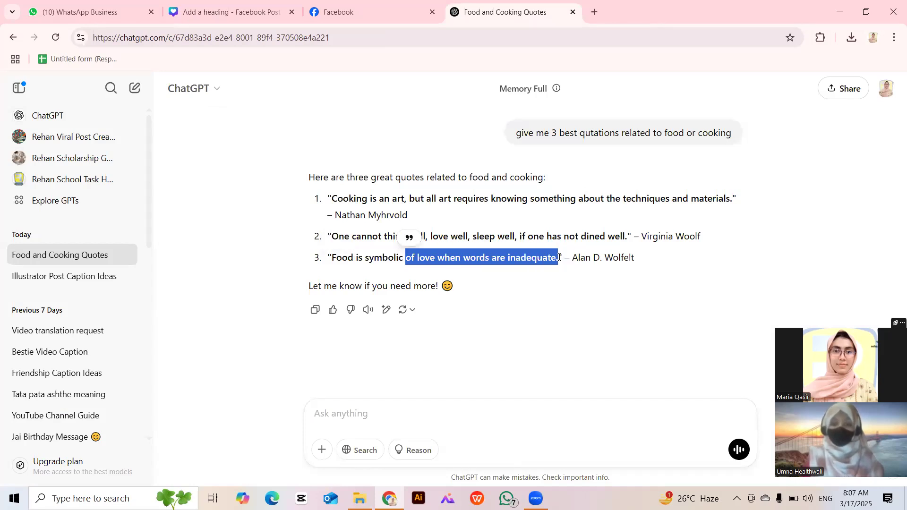
Replace the subtitle with OF LOVE WHEN WORDS ARE INADEQUATE. and delete the opening hours line.
{"action": "key", "text": "ctrl+shift+Tab"}
{"action": "key", "text": "ctrl+shift+Tab"}
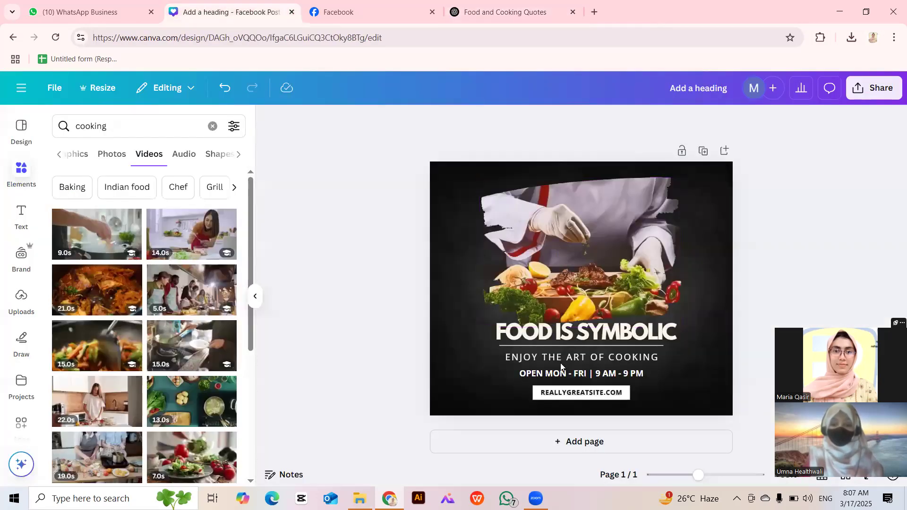
{"action": "left_click", "coordinate": [560, 364]}
{"action": "left_click", "coordinate": [560, 362]}
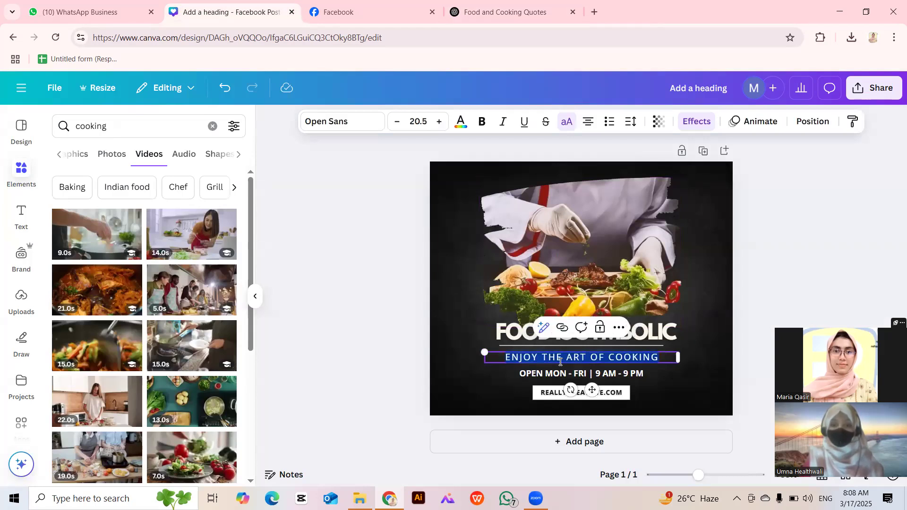
{"action": "type", "text": "OF LOVE WHEN WORDS ARE INADEQUATE"}
{"action": "left_click", "coordinate": [352, 361]}
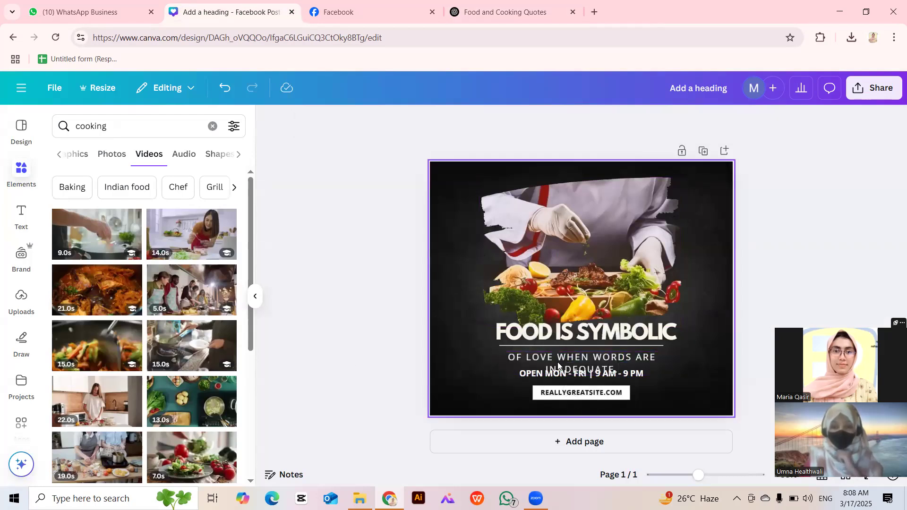
{"action": "left_click_drag", "start_coordinate": [557, 361], "coordinate": [550, 343]}
{"action": "left_click", "coordinate": [559, 374]}
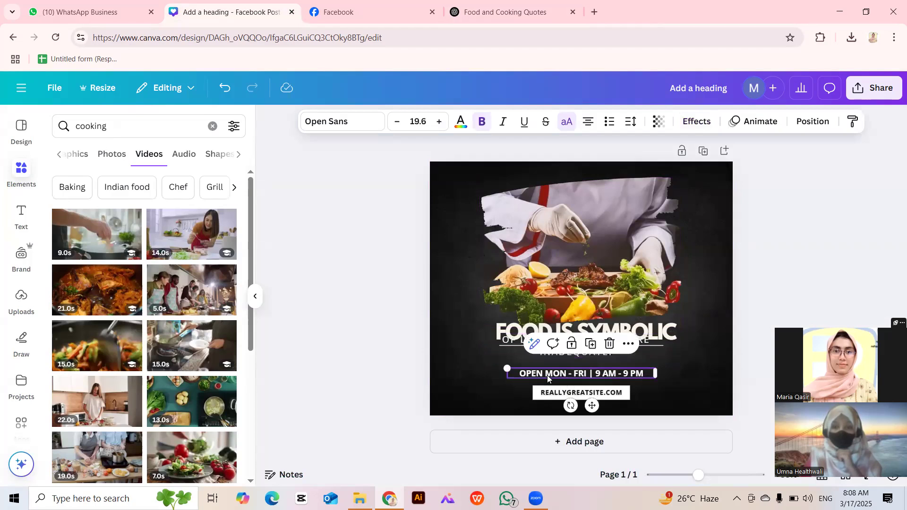
{"action": "key", "text": "Delete"}
{"action": "left_click_drag", "start_coordinate": [555, 348], "coordinate": [564, 364]}
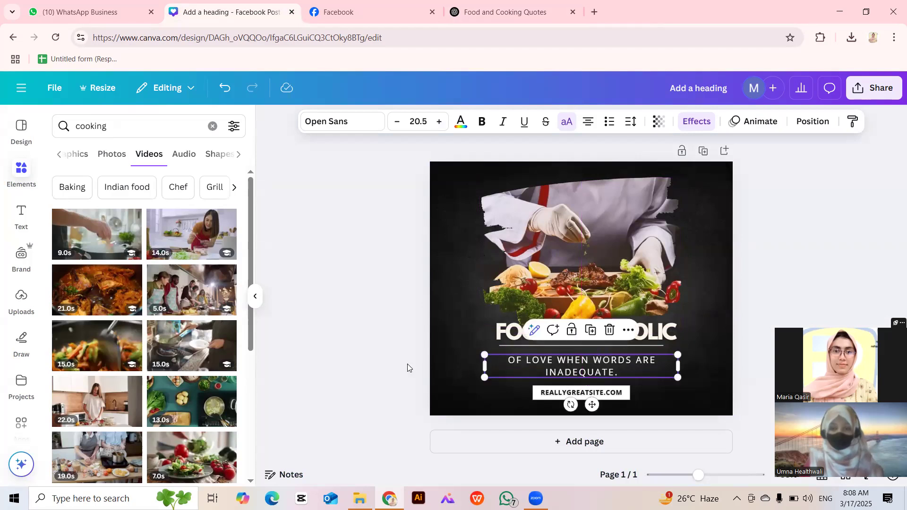
{"action": "left_click", "coordinate": [430, 303]}
Replace REALLYGREATSITE.COM with the quote's author name and nudge the subtitle lower.
{"action": "key", "text": "ctrl+4"}
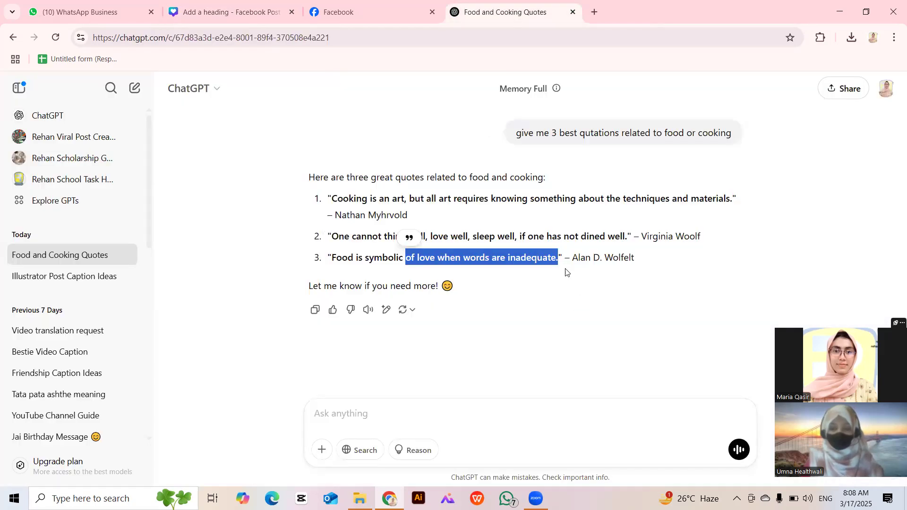
{"action": "left_click_drag", "start_coordinate": [573, 257], "coordinate": [680, 260]}
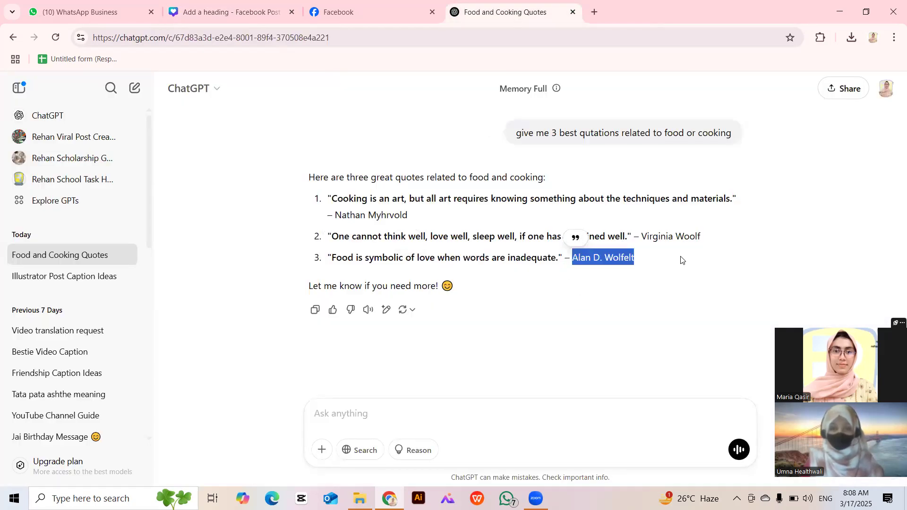
{"action": "left_click", "coordinate": [260, 2]}
{"action": "double_click", "coordinate": [562, 394]}
{"action": "type", "text": "ALAN D. WOLFELT"}
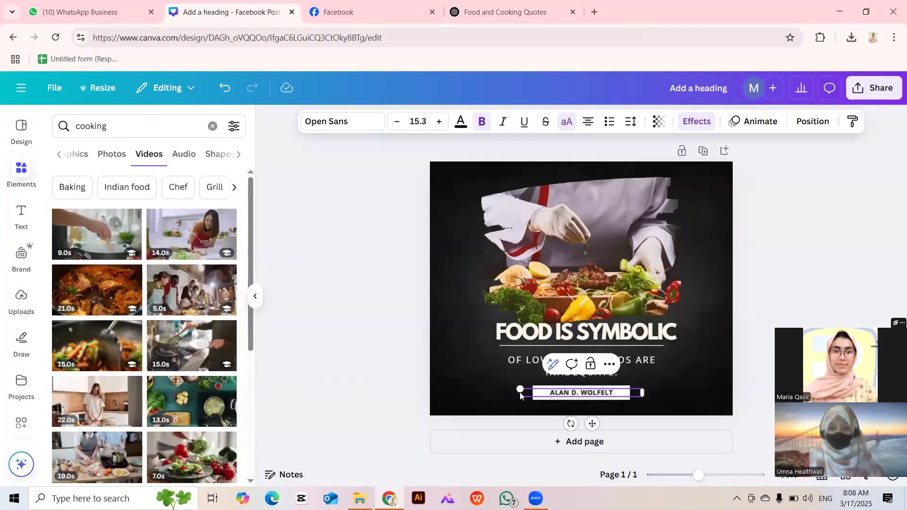
{"action": "left_click", "coordinate": [385, 371]}
{"action": "left_click", "coordinate": [567, 372]}
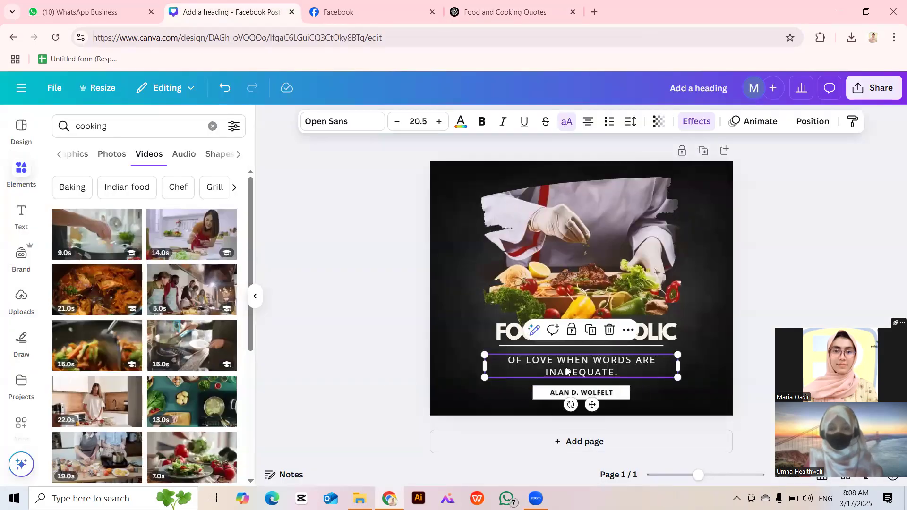
{"action": "key", "text": "Down"}
{"action": "key", "text": "Down"}
{"action": "key", "text": "Down"}
{"action": "key", "text": "Down"}
{"action": "key", "text": "Down"}
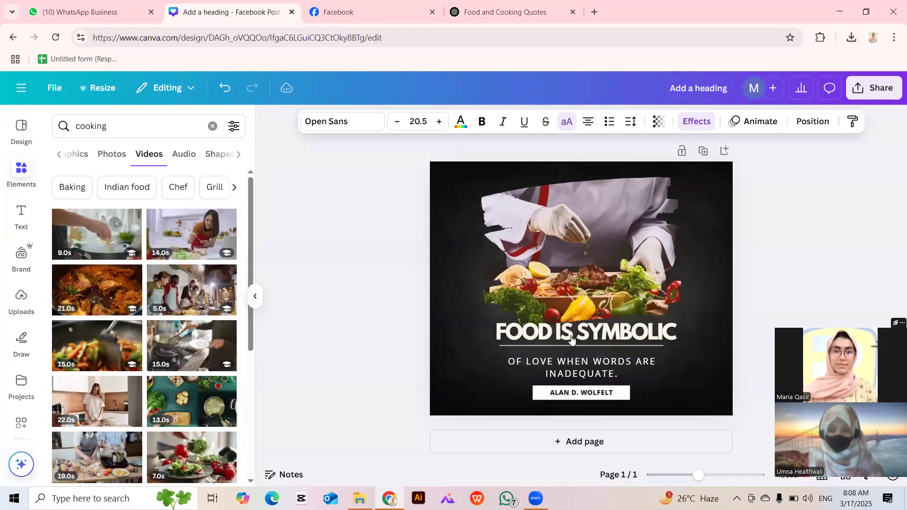
Move the FOOD IS SYMBOLIC heading and its underline down two nudges.
{"action": "left_click", "coordinate": [529, 346]}
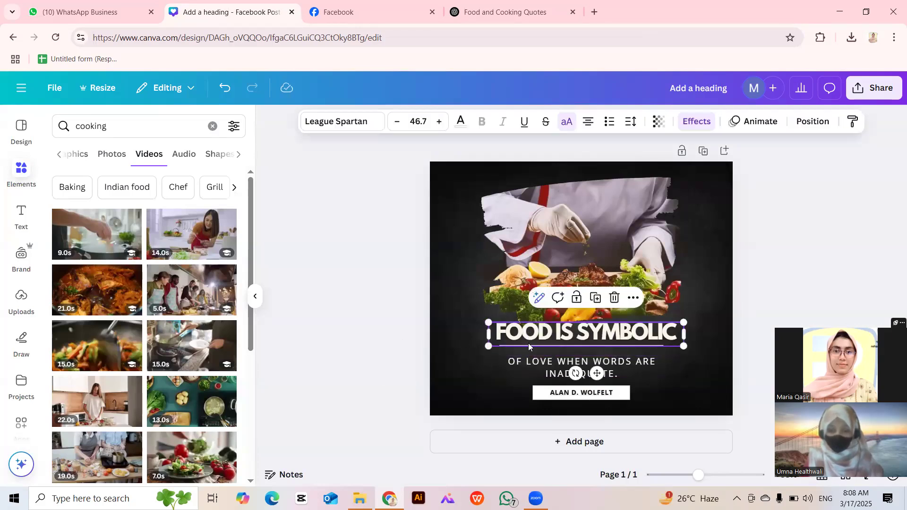
{"action": "left_click", "coordinate": [529, 345]}
{"action": "left_click", "coordinate": [534, 336]}
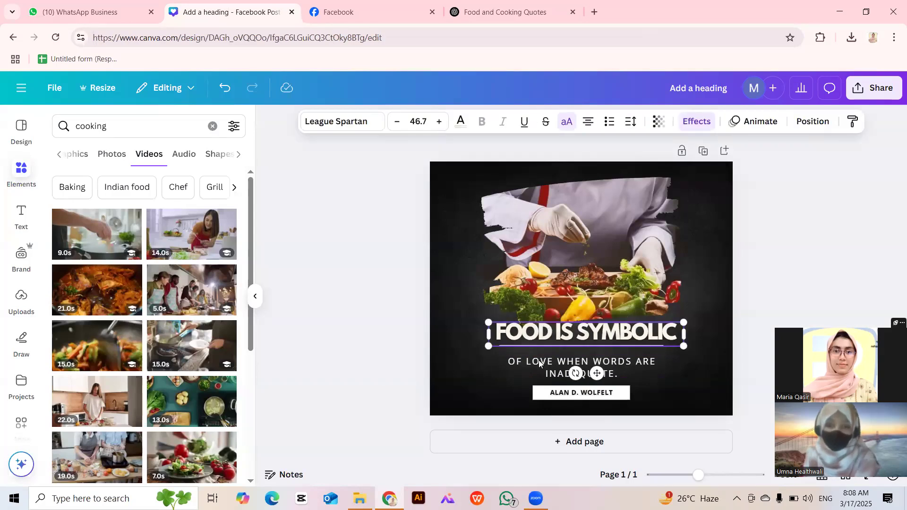
{"action": "left_click", "coordinate": [546, 346], "text": "shift"}
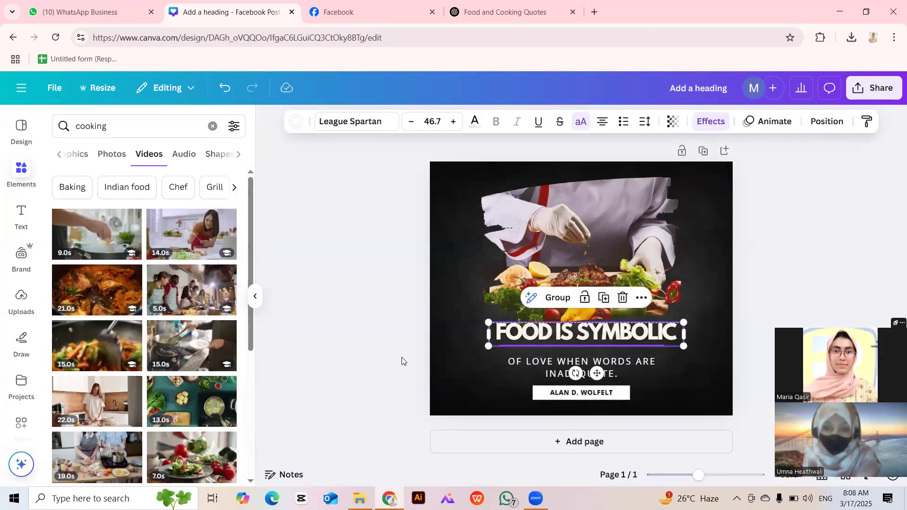
{"action": "key", "text": "Down"}
{"action": "key", "text": "Down"}
{"action": "key", "text": "Down"}
{"action": "key", "text": "Down"}
{"action": "key", "text": "Down"}
{"action": "key", "text": "Down"}
{"action": "key", "text": "Down"}
{"action": "key", "text": "Down"}
{"action": "key", "text": "Down"}
{"action": "key", "text": "Down"}
{"action": "key", "text": "Down"}
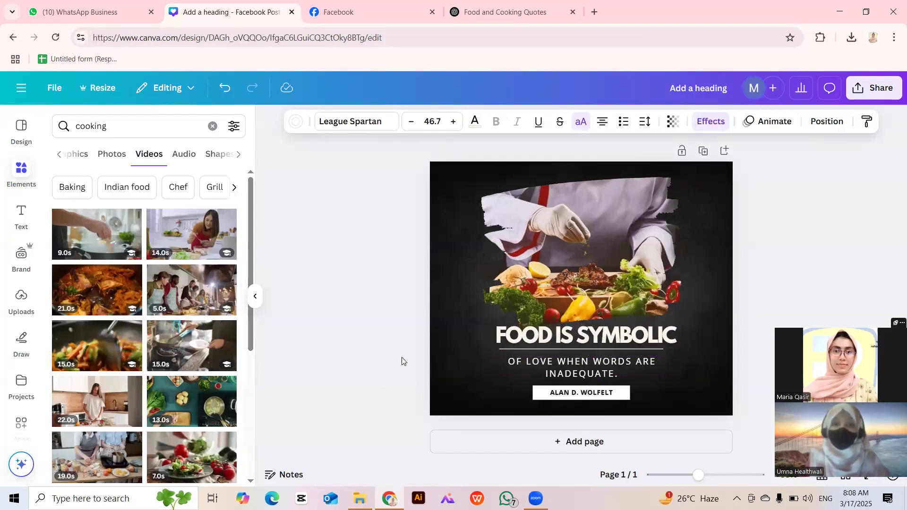
{"action": "key", "text": "Down"}
{"action": "key", "text": "Down"}
{"action": "key", "text": "Down"}
{"action": "key", "text": "Down"}
{"action": "key", "text": "Down"}
{"action": "key", "text": "Down"}
{"action": "key", "text": "Down"}
{"action": "key", "text": "Down"}
{"action": "key", "text": "Down"}
{"action": "key", "text": "Down"}
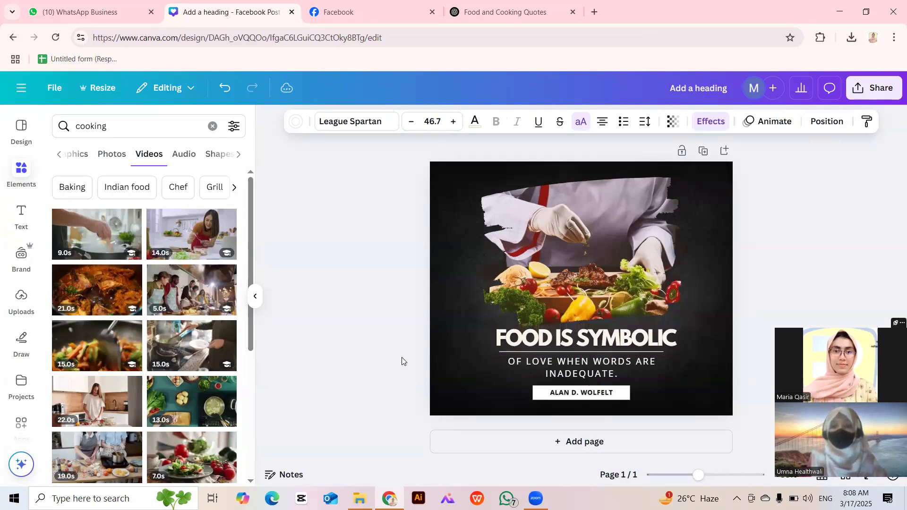
{"action": "left_click", "coordinate": [405, 361]}
{"action": "left_click", "coordinate": [548, 346]}
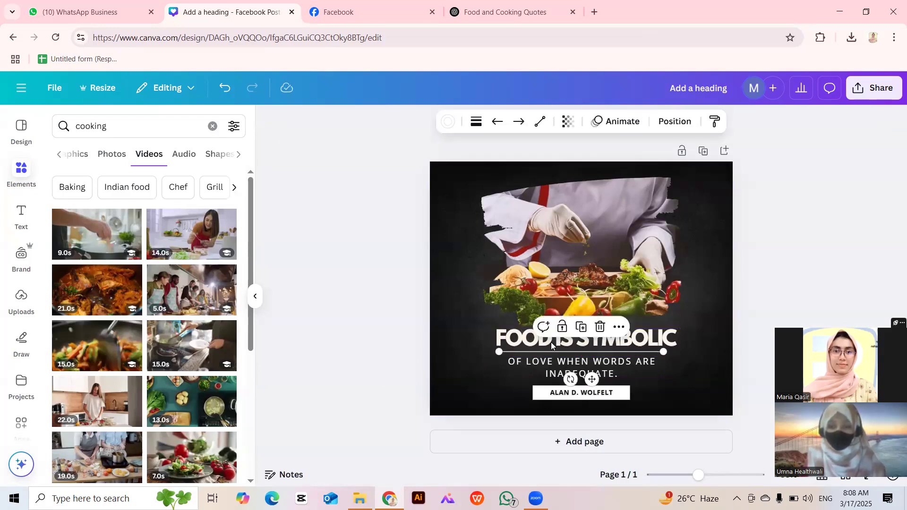
{"action": "left_click", "coordinate": [536, 337]}
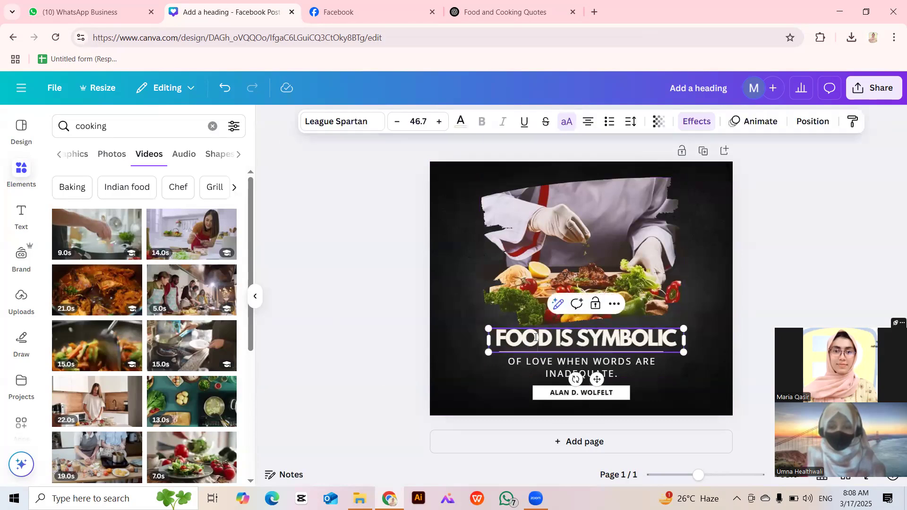
{"action": "double_click", "coordinate": [605, 342]}
{"action": "left_click_drag", "start_coordinate": [606, 342], "coordinate": [534, 341]}
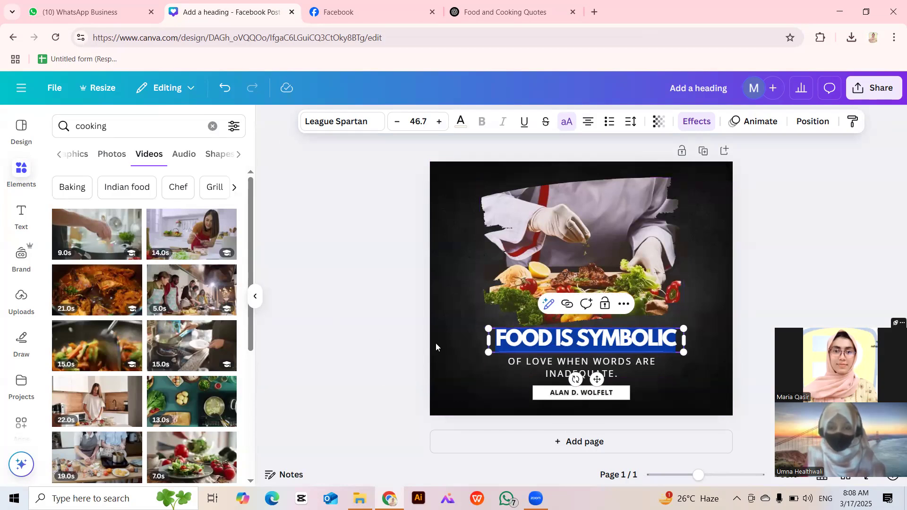
{"action": "left_click", "coordinate": [372, 348]}
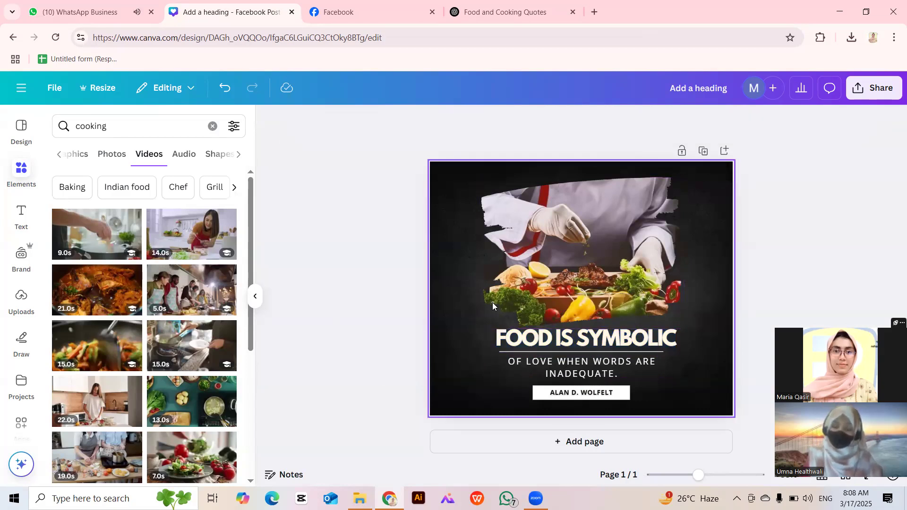
Shift the chef food photo slightly left and down.
{"action": "left_click", "coordinate": [580, 289]}
{"action": "mouse_move", "coordinate": [579, 289]}
{"action": "left_mouse_down"}
{"action": "mouse_move", "coordinate": [573, 295]}
{"action": "mouse_move", "coordinate": [582, 295]}
{"action": "left_mouse_up"}
{"action": "left_click", "coordinate": [383, 317]}
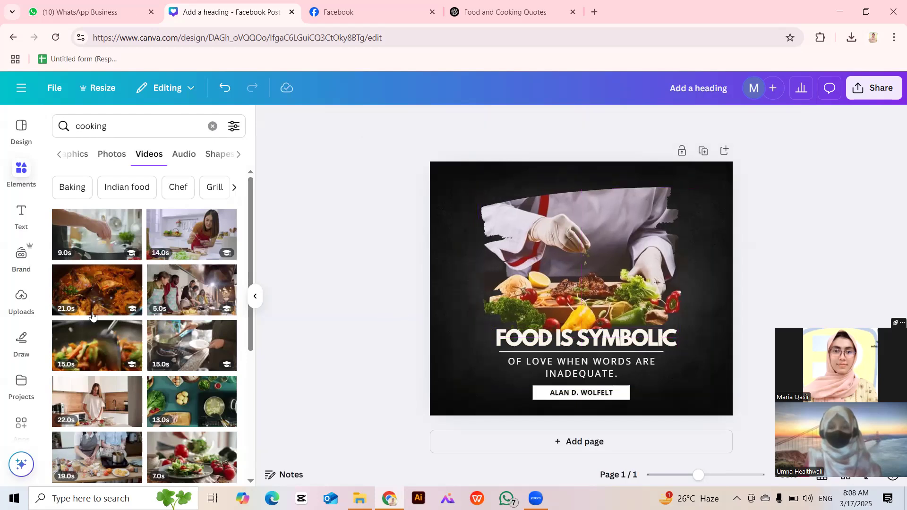
{"action": "mouse_move", "coordinate": [96, 333]}
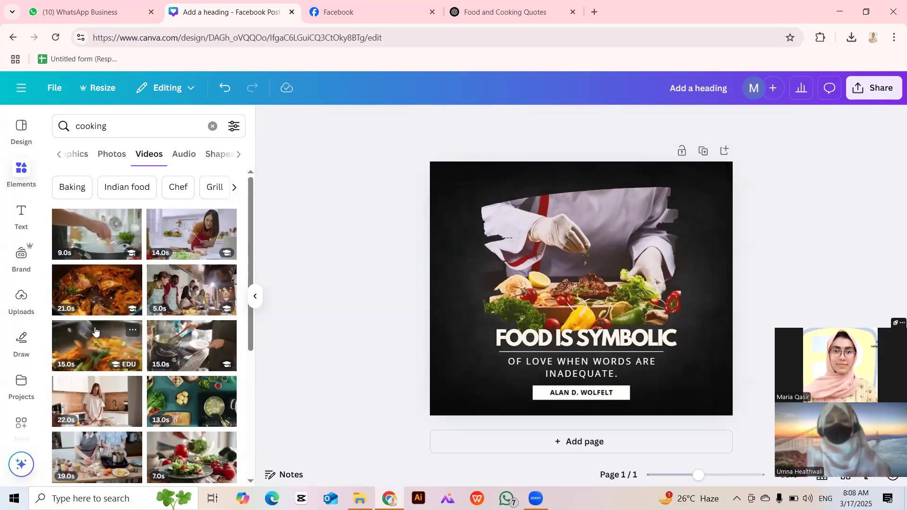
Replace the chef photo with the grill-flame photo from the cooking Photos results.
{"action": "left_click", "coordinate": [115, 155]}
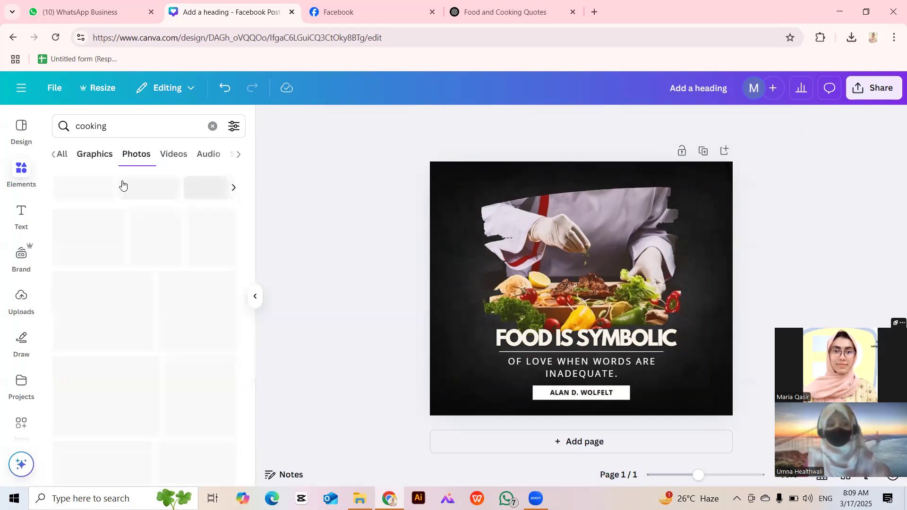
{"action": "scroll", "coordinate": [172, 359], "scroll_direction": "down", "scroll_amount": 5}
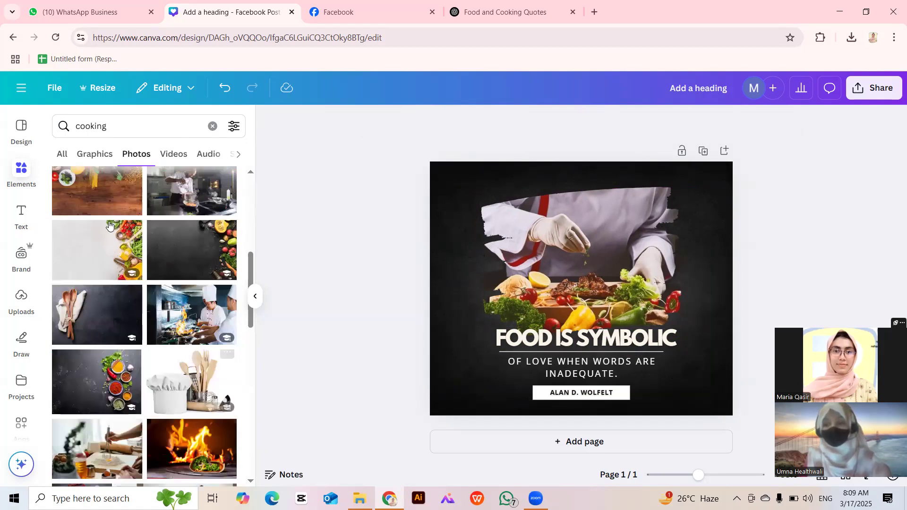
{"action": "scroll", "coordinate": [95, 279], "scroll_direction": "up", "scroll_amount": 3}
{"action": "left_click_drag", "start_coordinate": [95, 278], "coordinate": [583, 249]}
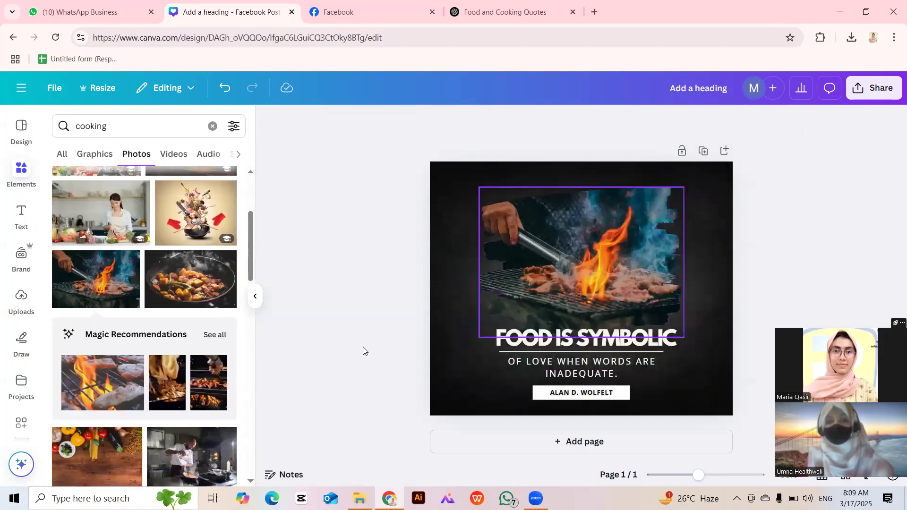
Raise the heading, enlarge it to 50.9, and move the divider line up beneath it.
{"action": "left_click", "coordinate": [564, 336]}
{"action": "left_click_drag", "start_coordinate": [563, 336], "coordinate": [559, 328]}
{"action": "left_click_drag", "start_coordinate": [681, 319], "coordinate": [664, 331]}
{"action": "left_click", "coordinate": [401, 384]}
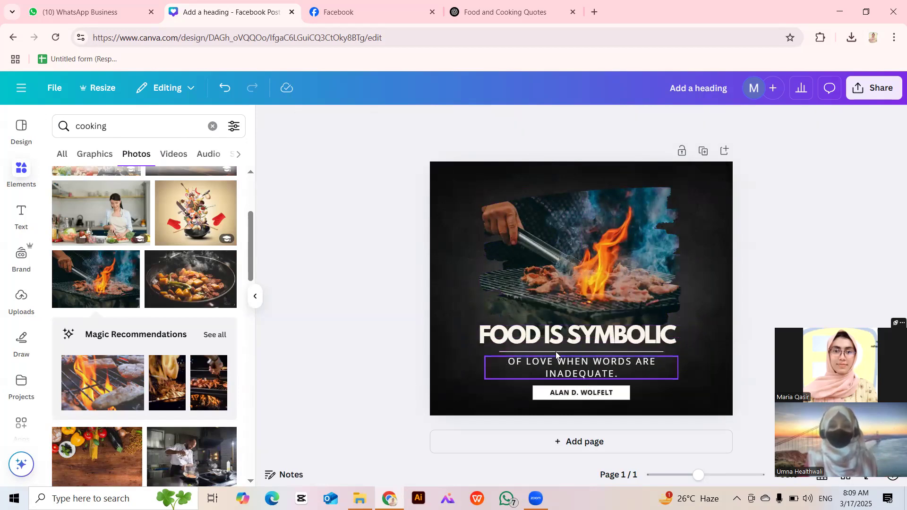
{"action": "left_click_drag", "start_coordinate": [555, 351], "coordinate": [552, 349]}
{"action": "left_click", "coordinate": [362, 360]}
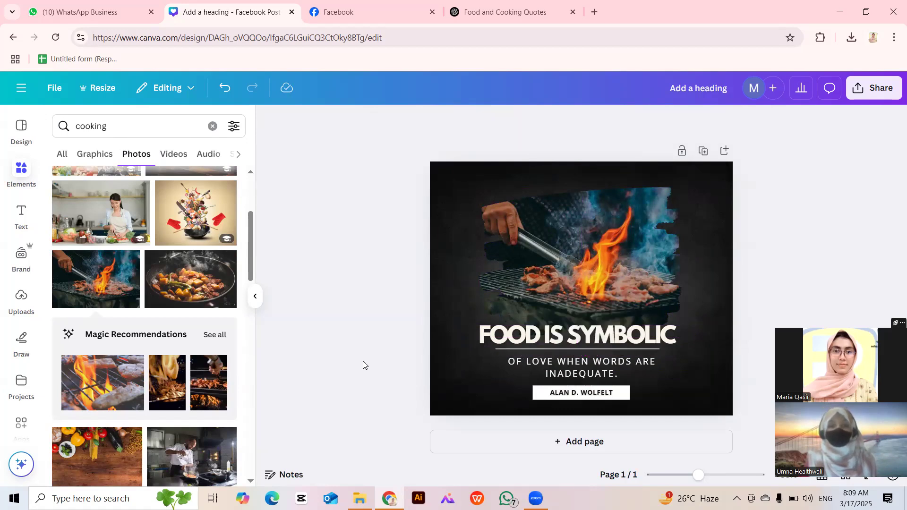
{"action": "left_click", "coordinate": [874, 88]}
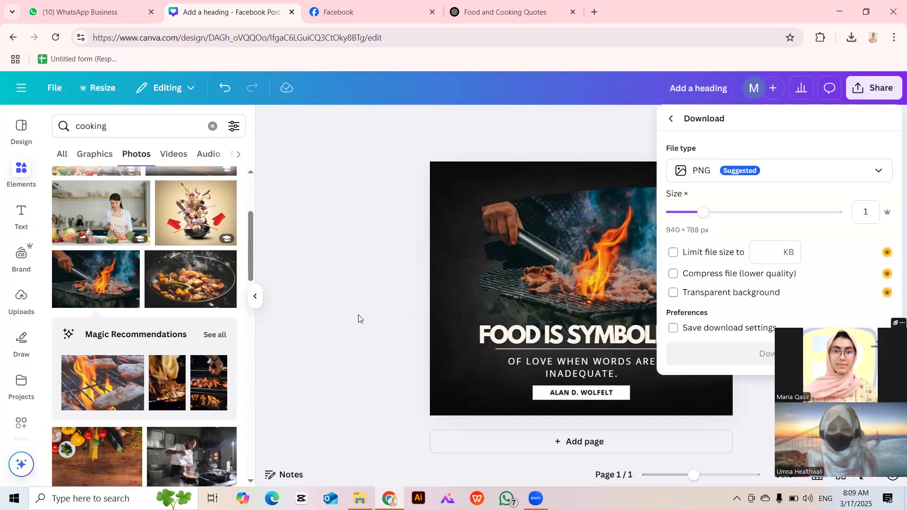
Download the finished post as a PNG, saving Add a heading.png.
{"action": "left_click", "coordinate": [281, 365]}
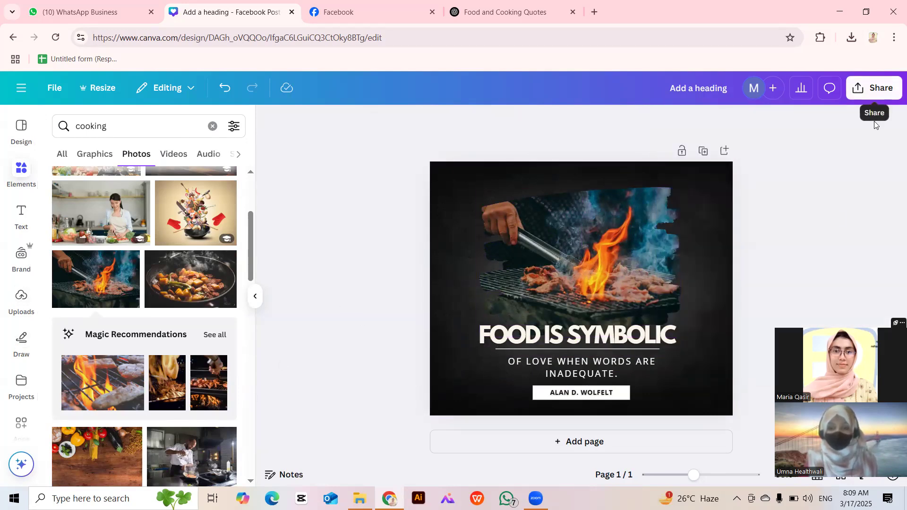
{"action": "left_click", "coordinate": [874, 88]}
{"action": "left_click", "coordinate": [692, 323]}
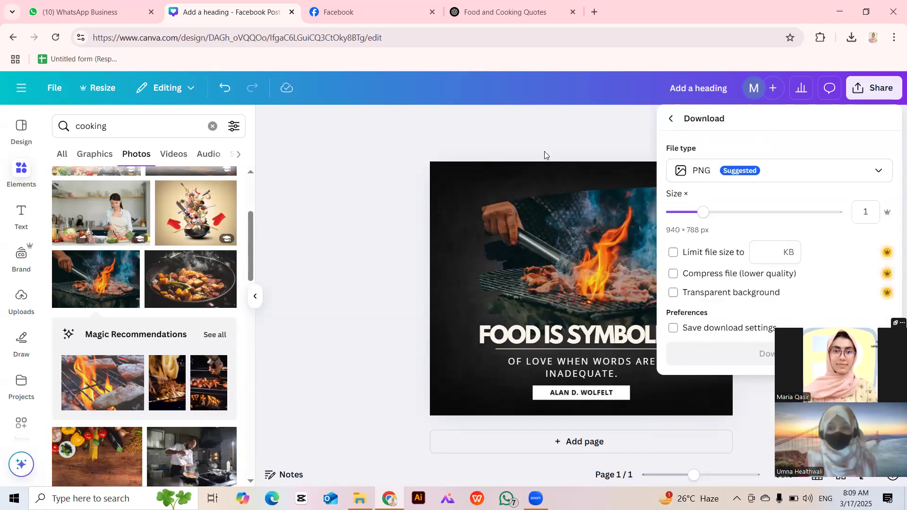
{"action": "left_click", "coordinate": [382, 223]}
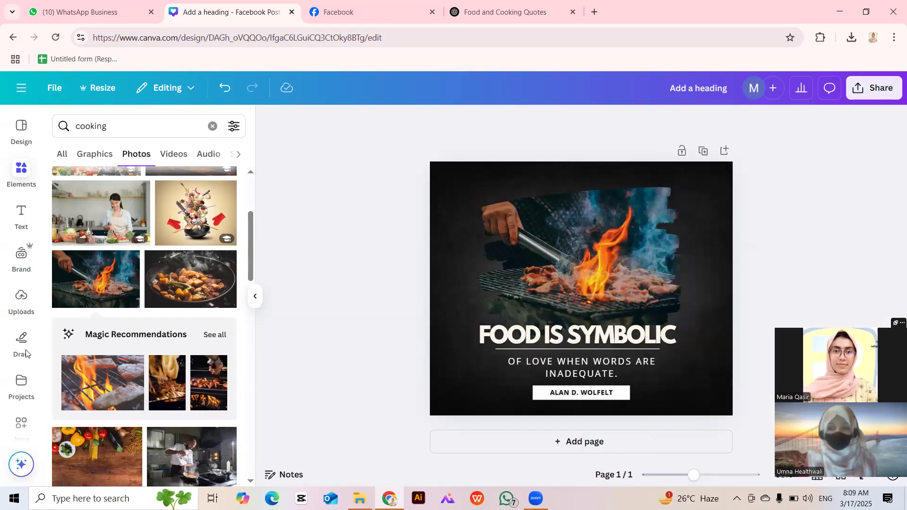
{"action": "left_click", "coordinate": [21, 300]}
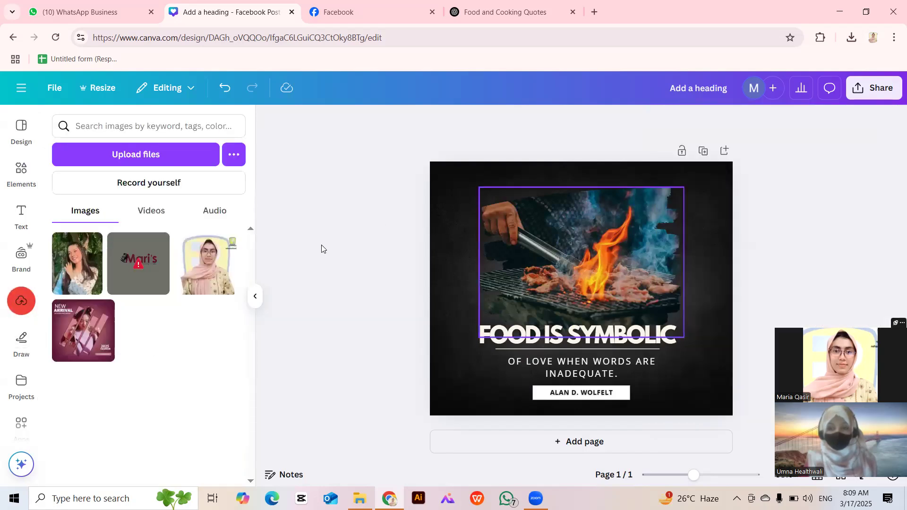
{"action": "left_click", "coordinate": [22, 130]}
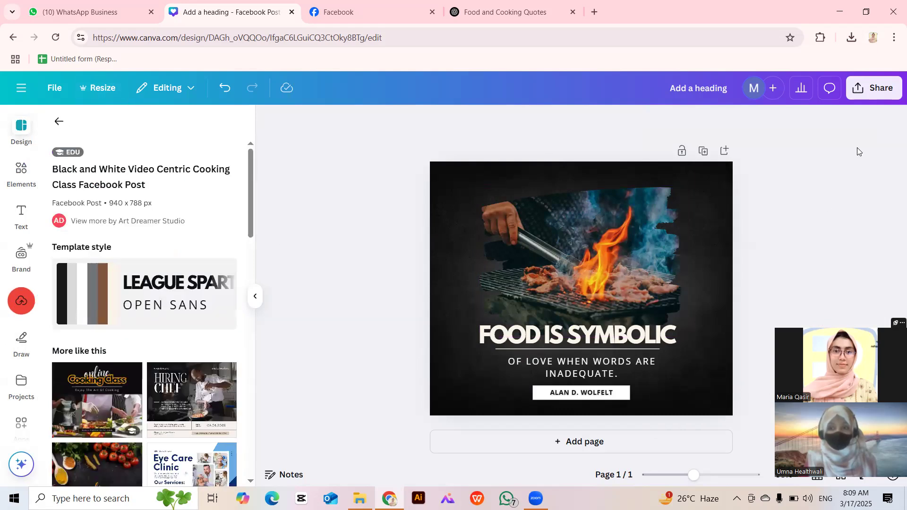
{"action": "left_click", "coordinate": [850, 99]}
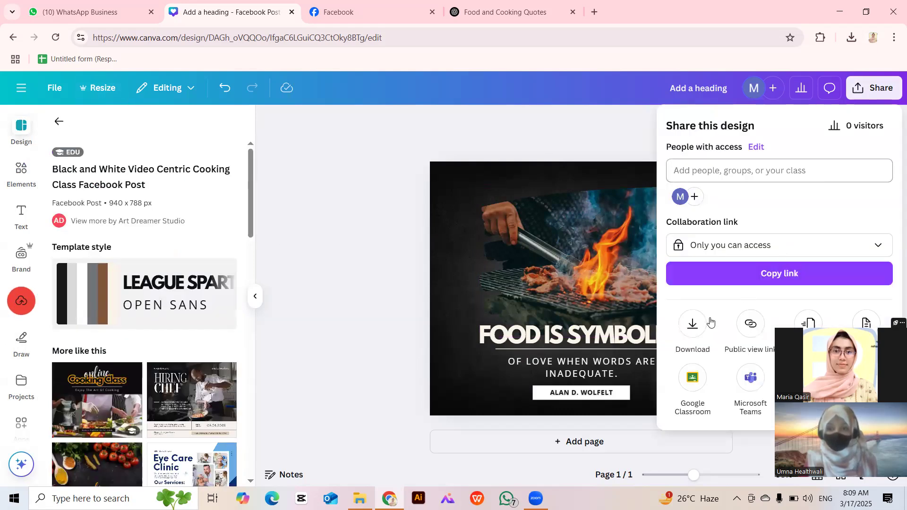
{"action": "left_click", "coordinate": [693, 325]}
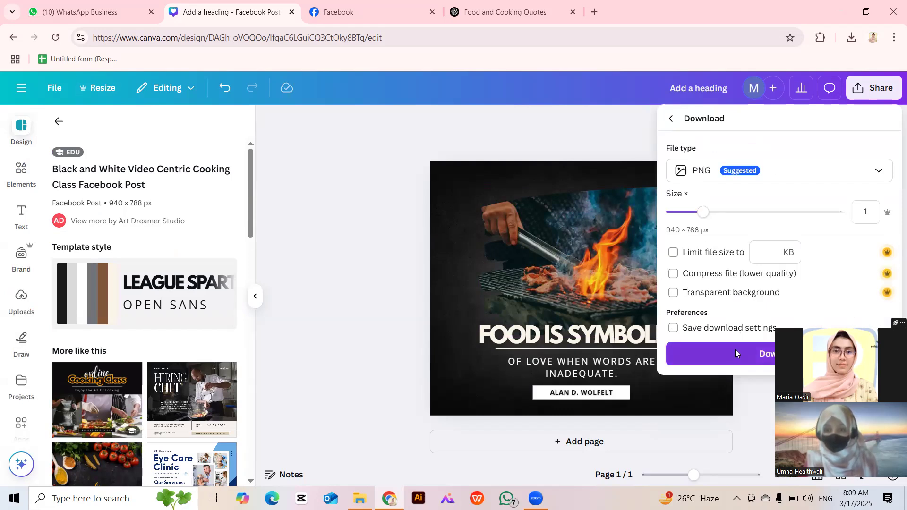
{"action": "left_click", "coordinate": [736, 354]}
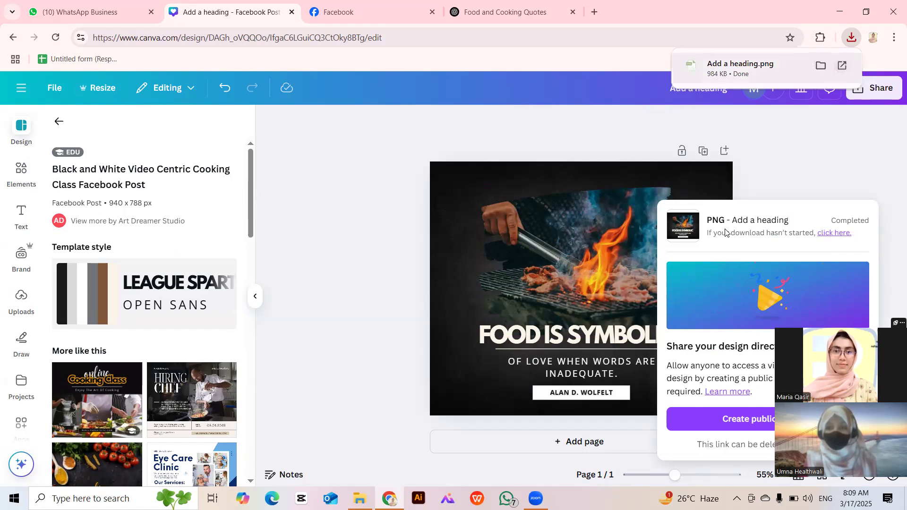
View the downloaded Add a heading PNG from its folder in WPS Photos, then close it.
{"action": "left_click", "coordinate": [821, 66]}
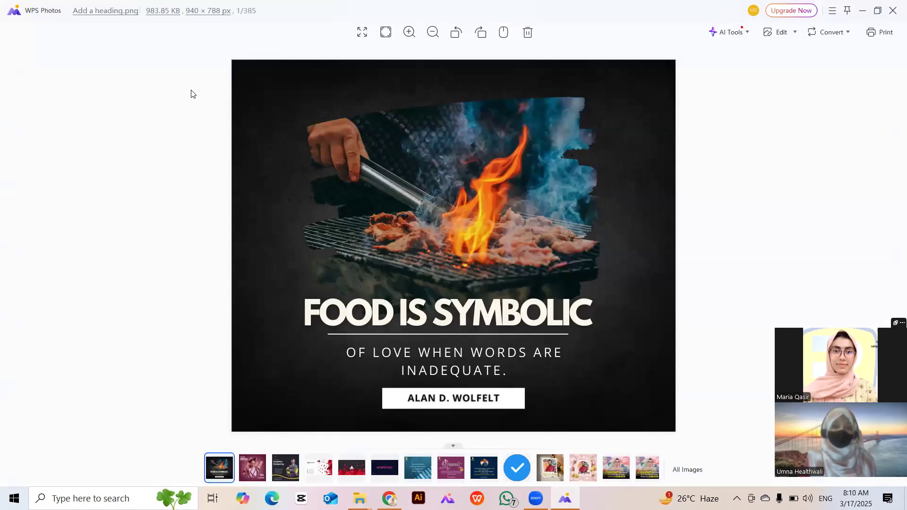
{"action": "left_click", "coordinate": [892, 10]}
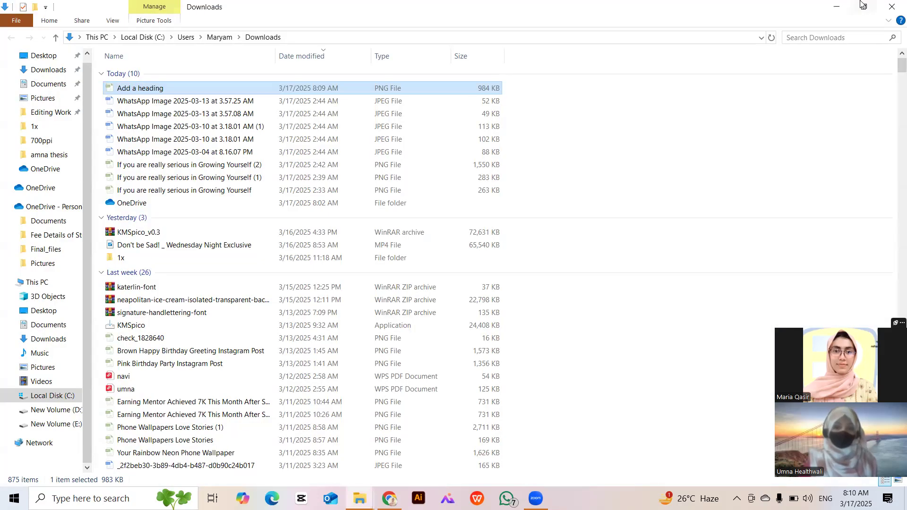
Close the Downloads folder window to return to Canva.
{"action": "left_click", "coordinate": [892, 6]}
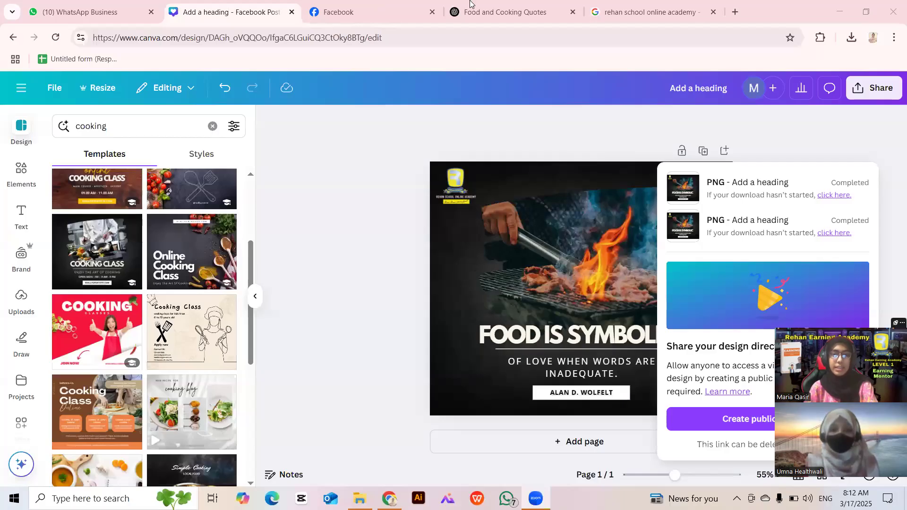
Go to the Facebook profile and start a new Photo/video post.
{"action": "left_click", "coordinate": [470, 5]}
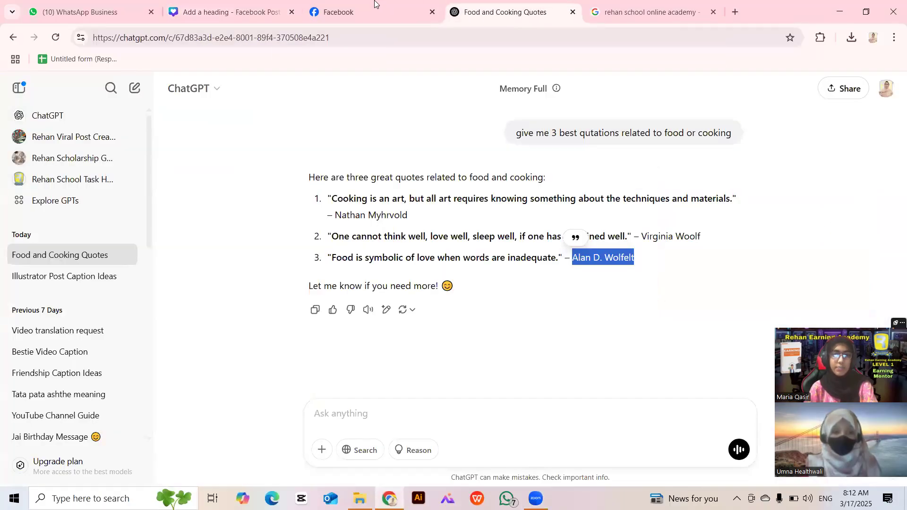
{"action": "left_click", "coordinate": [373, 6]}
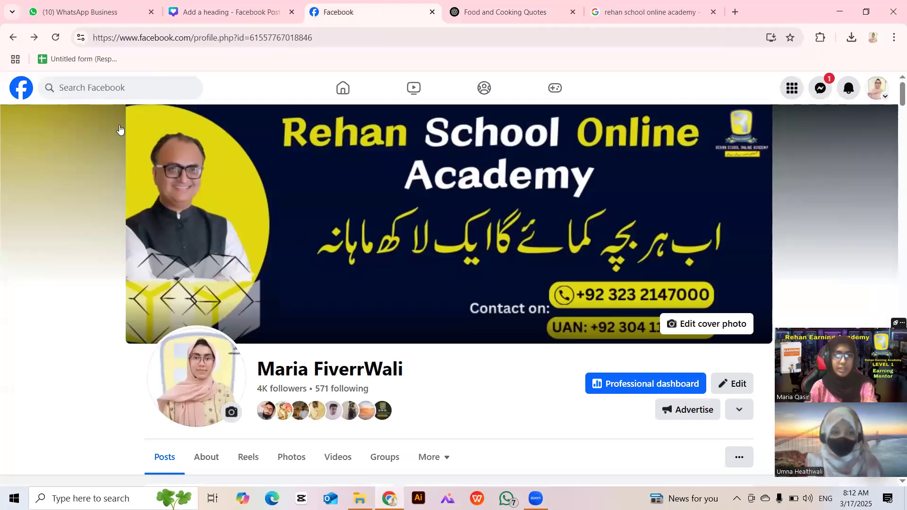
{"action": "left_click", "coordinate": [21, 88]}
{"action": "left_click", "coordinate": [95, 128]}
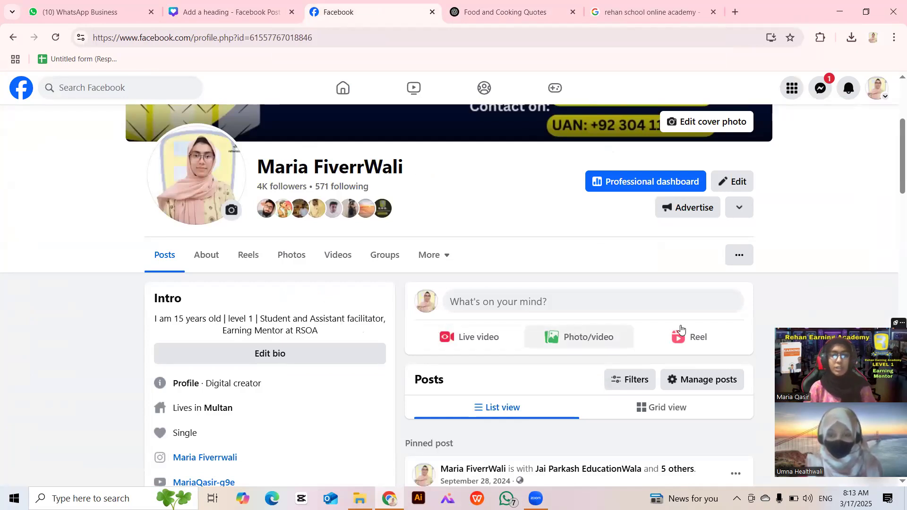
{"action": "left_click", "coordinate": [585, 335]}
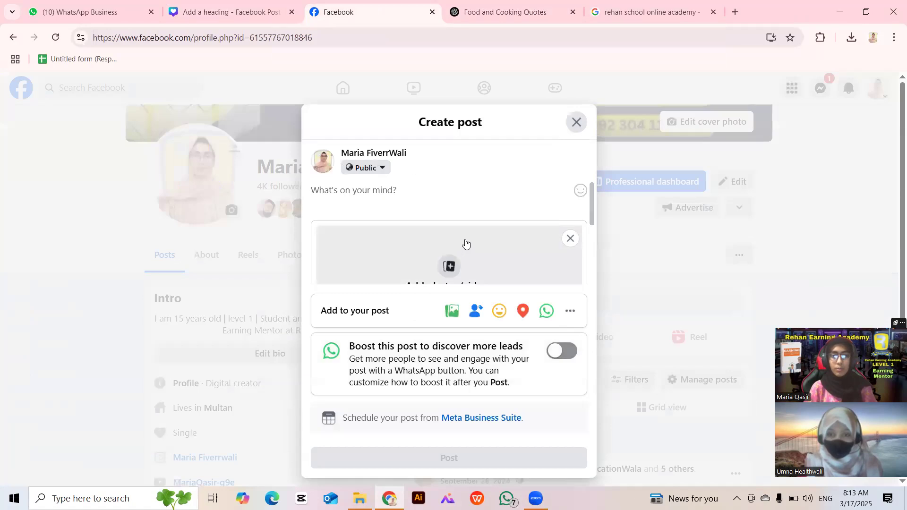
{"action": "scroll", "coordinate": [467, 243], "scroll_direction": "down", "scroll_amount": 2}
{"action": "scroll", "coordinate": [463, 240], "scroll_direction": "up", "scroll_amount": 2}
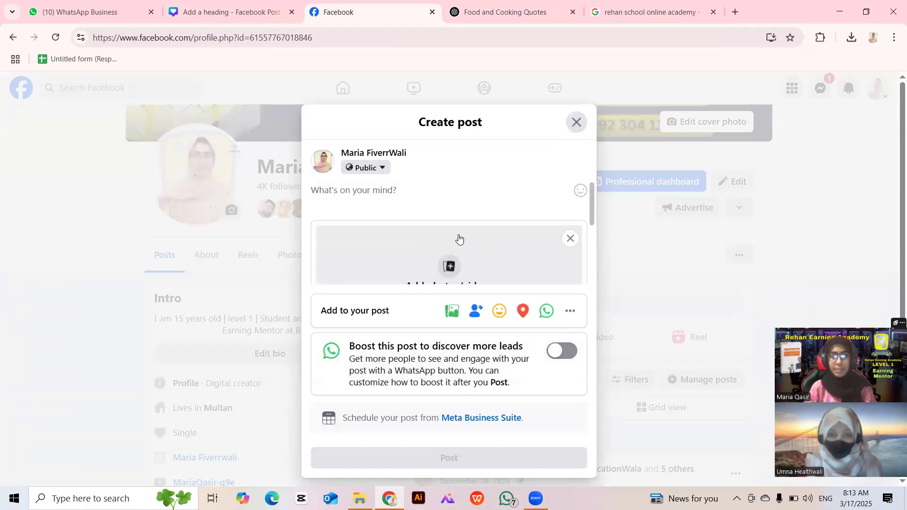
{"action": "scroll", "coordinate": [459, 238], "scroll_direction": "down", "scroll_amount": 2}
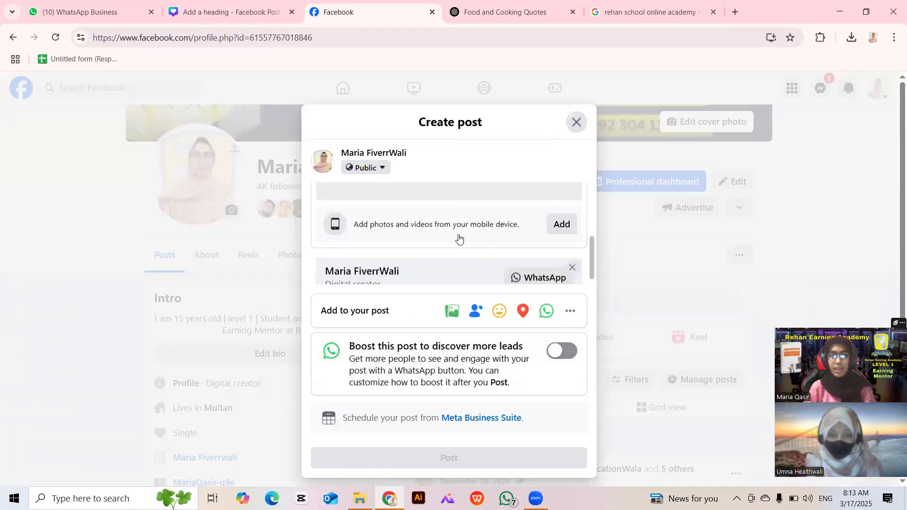
Attach the downloaded grill-photo quote PNG, removing and re-adding it until it sticks.
{"action": "left_click", "coordinate": [850, 36]}
{"action": "left_click_drag", "start_coordinate": [767, 92], "coordinate": [478, 233]}
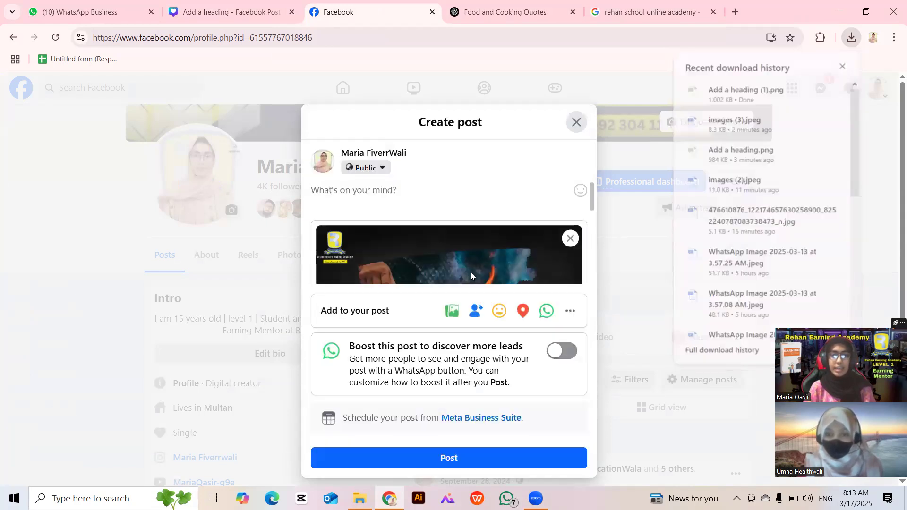
{"action": "left_click", "coordinate": [571, 241]}
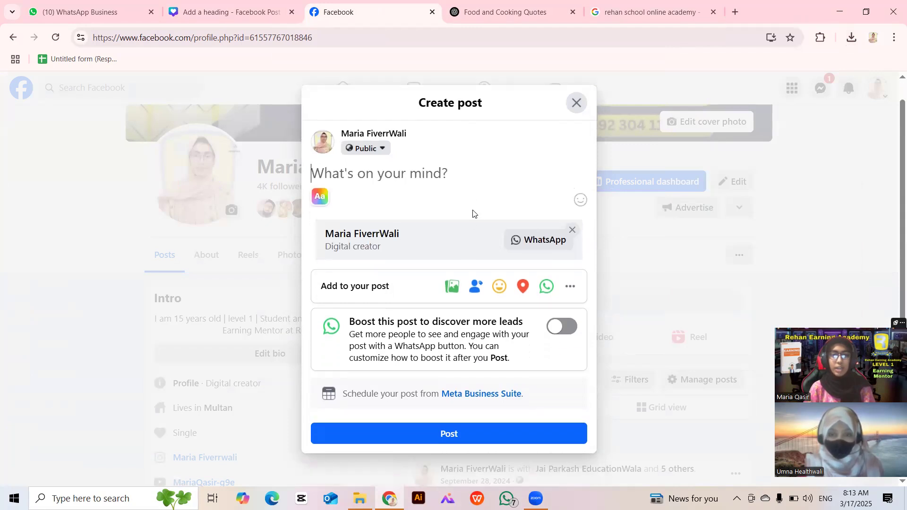
{"action": "left_click", "coordinate": [454, 287]}
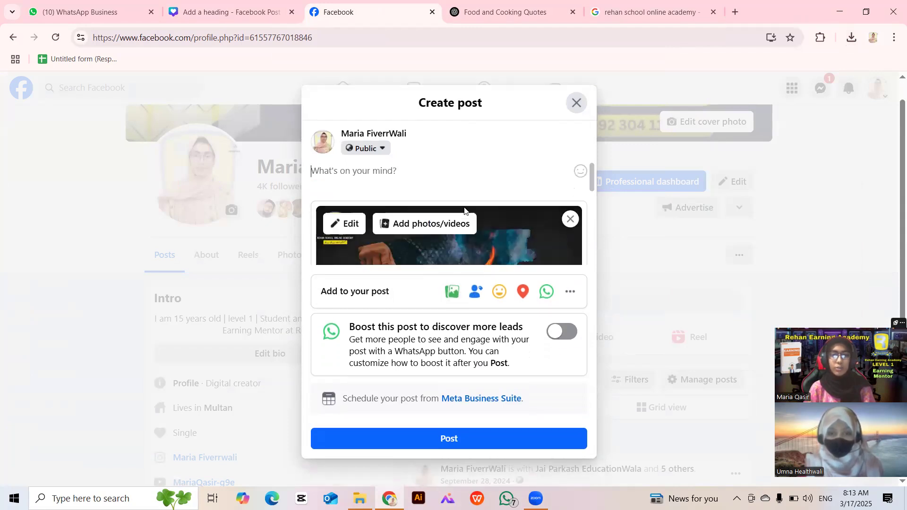
{"action": "scroll", "coordinate": [464, 207], "scroll_direction": "down", "scroll_amount": 3}
{"action": "scroll", "coordinate": [464, 207], "scroll_direction": "up", "scroll_amount": 3}
{"action": "left_click", "coordinate": [572, 219]}
{"action": "left_click", "coordinate": [447, 289]}
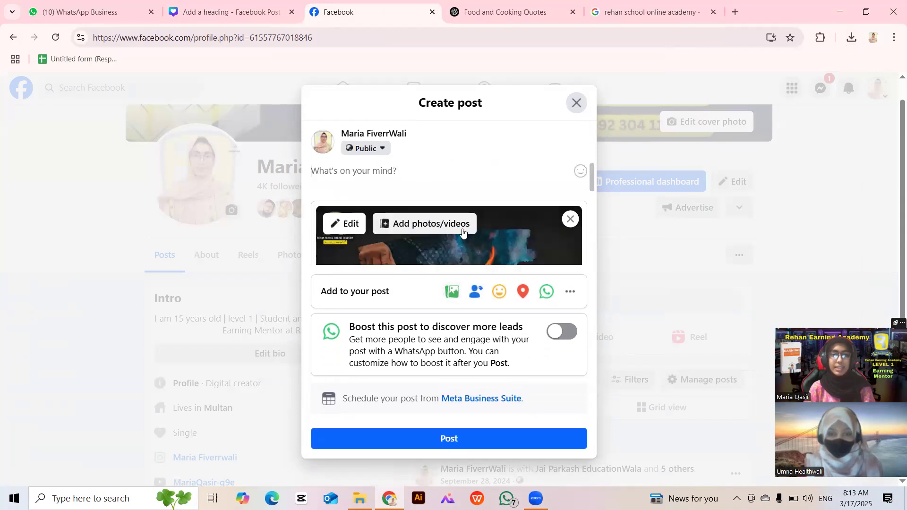
Recheck the recent downloads and start writing the post caption.
{"action": "scroll", "coordinate": [463, 232], "scroll_direction": "down", "scroll_amount": 3}
{"action": "scroll", "coordinate": [463, 231], "scroll_direction": "up", "scroll_amount": 2}
{"action": "scroll", "coordinate": [462, 228], "scroll_direction": "up", "scroll_amount": 2}
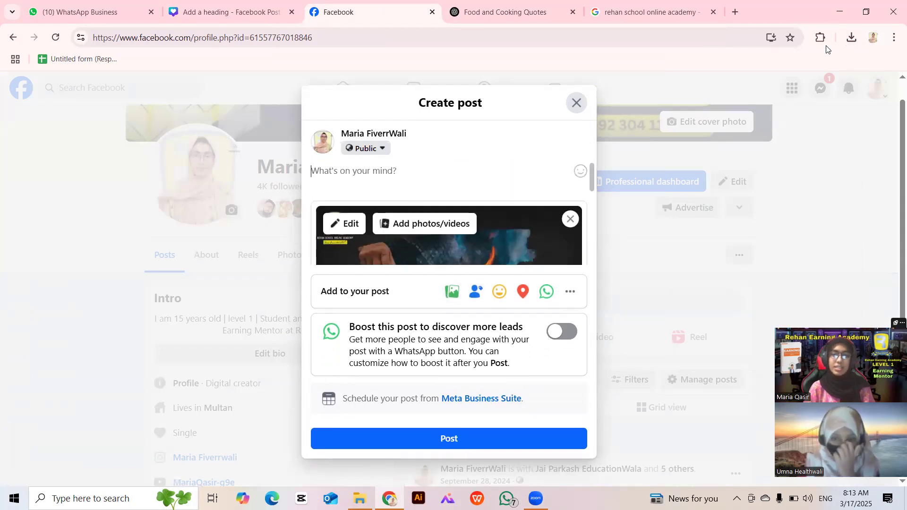
{"action": "left_click", "coordinate": [852, 38]}
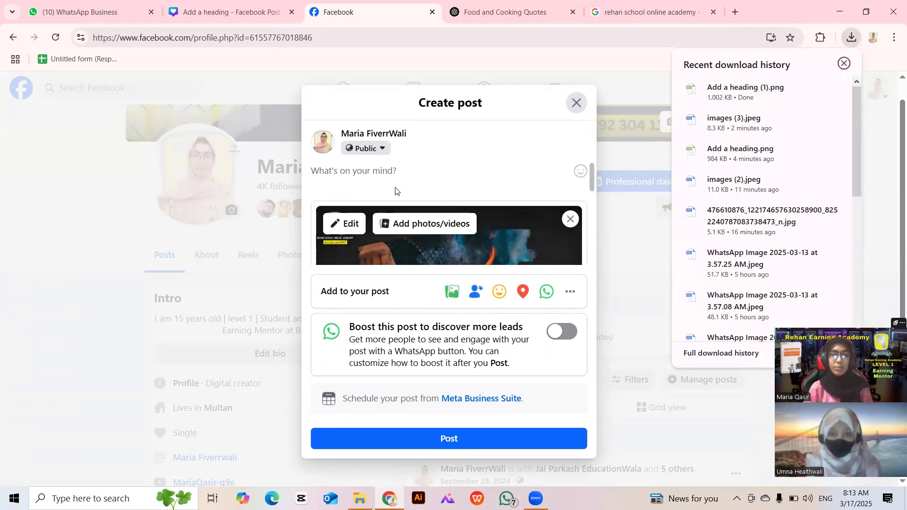
{"action": "left_click", "coordinate": [375, 178]}
Start the Facebook caption with a 'Roll #' line giving the student's roll number.
{"action": "key", "text": "Caps_Lock"}
{"action": "key", "text": "Caps_Lock"}
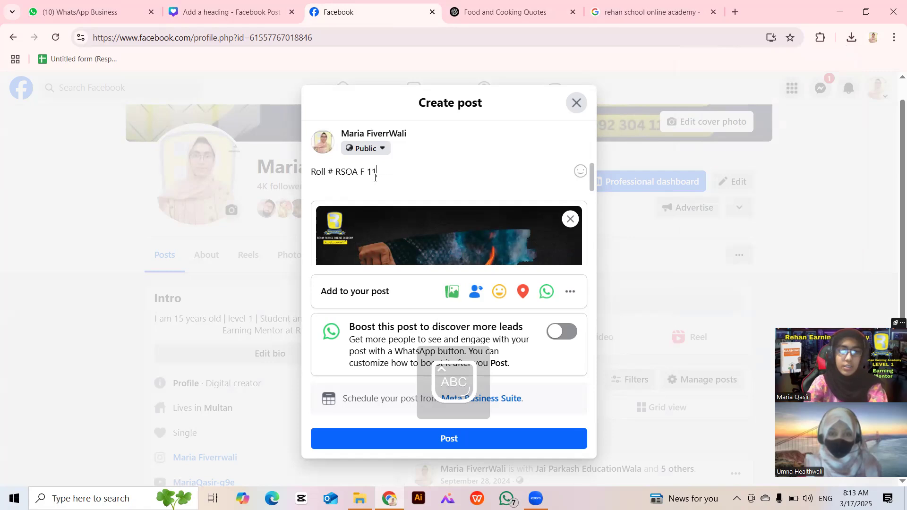
{"action": "key", "text": "Return"}
Add the caption lines 'Level:1' and 'Canva post # 588' below the roll number.
{"action": "type", "text": "L"}
{"action": "key", "text": "Caps_Lock"}
{"action": "type", "text": "evr"}
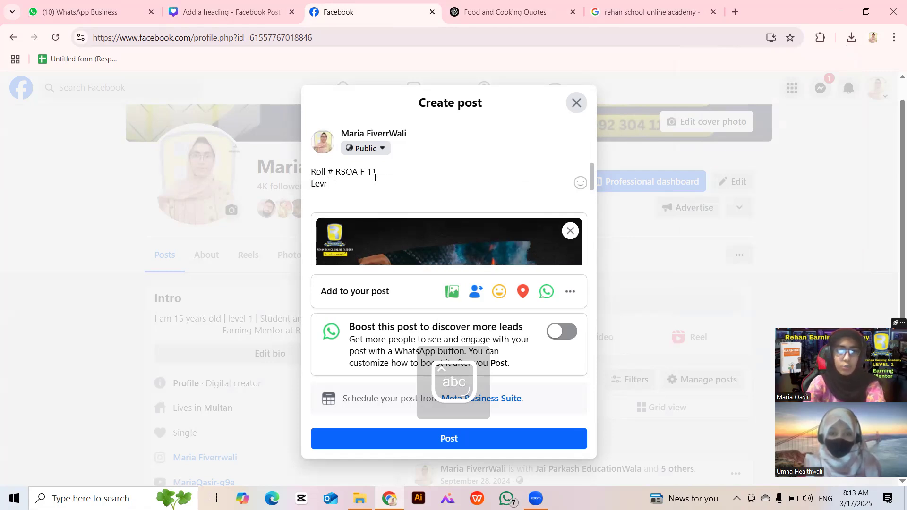
{"action": "key", "text": "BackSpace"}
{"action": "type", "text": "e"}
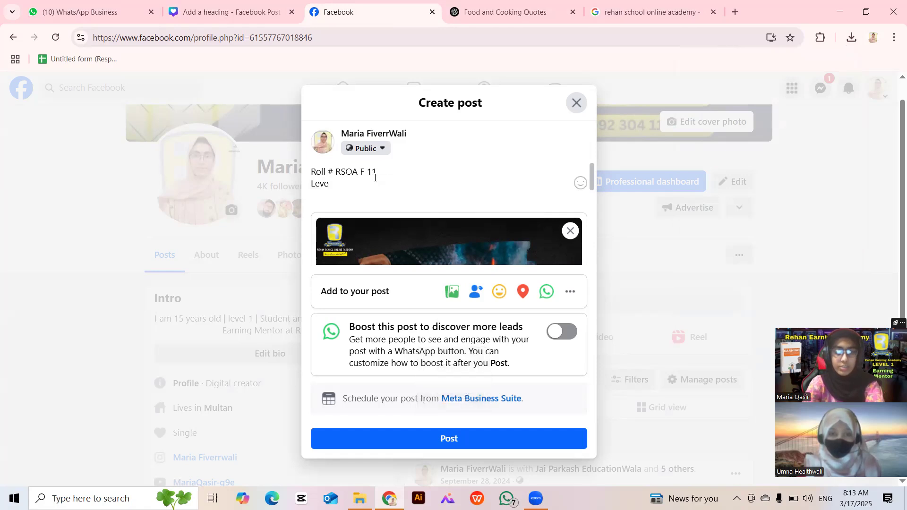
{"action": "type", "text": "l:1"}
{"action": "key", "text": "Return"}
{"action": "key", "text": "Caps_Lock"}
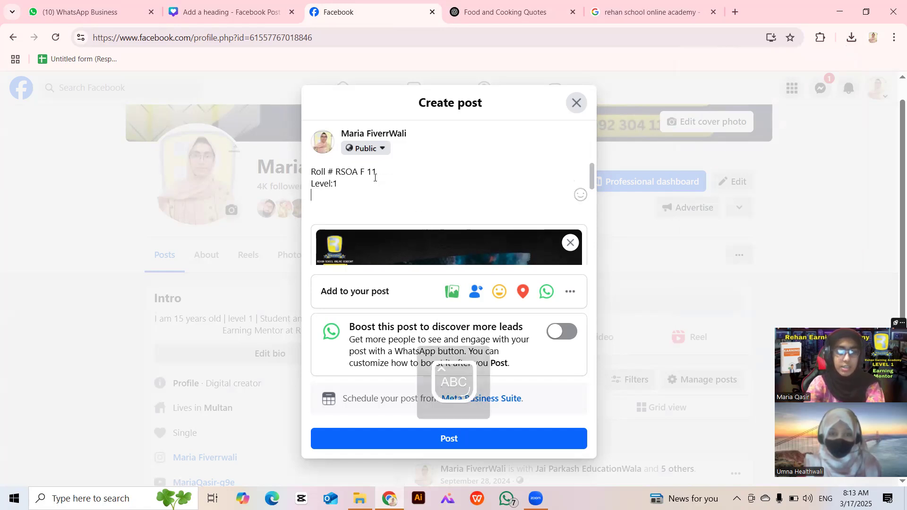
{"action": "type", "text": "C"}
{"action": "key", "text": "Caps_Lock"}
{"action": "type", "text": "a"}
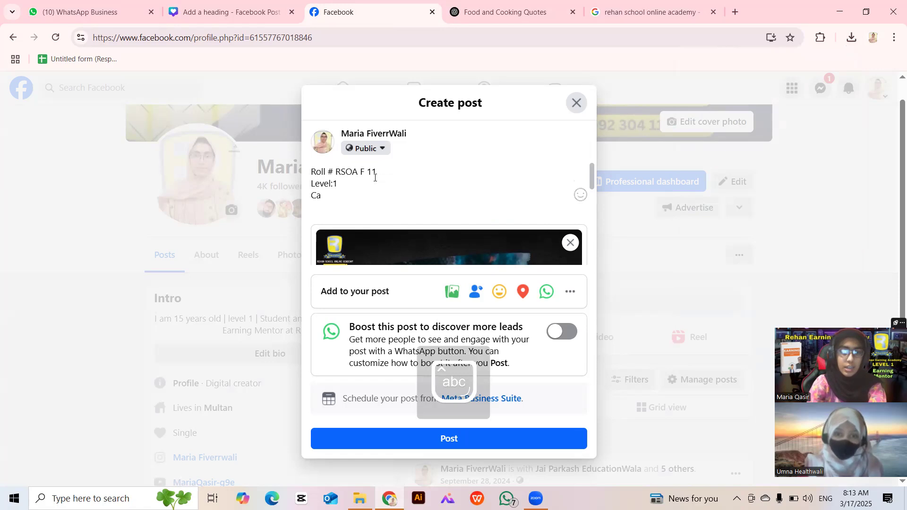
{"action": "type", "text": "nva pois"}
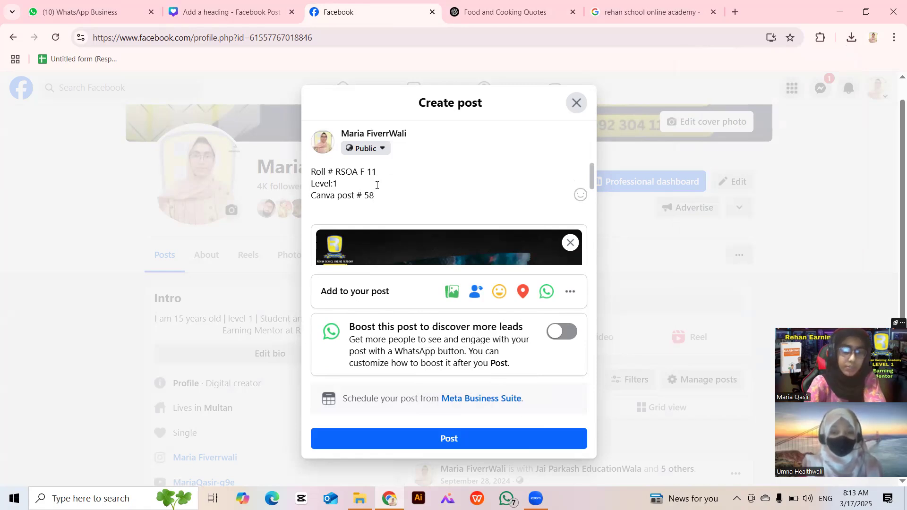
{"action": "key", "text": "Return"}
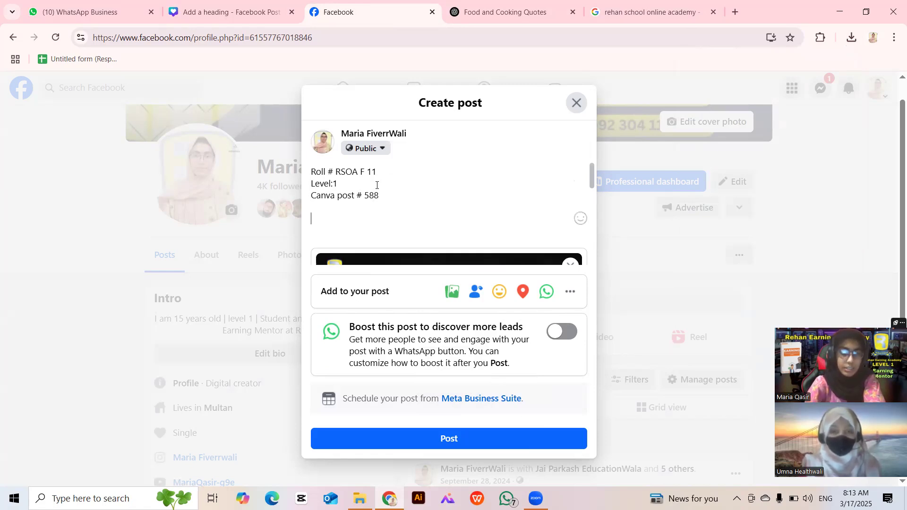
Paste the quote 'Food is symbolic of love when words are inadequate.' from the ChatGPT chat.
{"action": "type", "text": "Alan D. Wolfelt"}
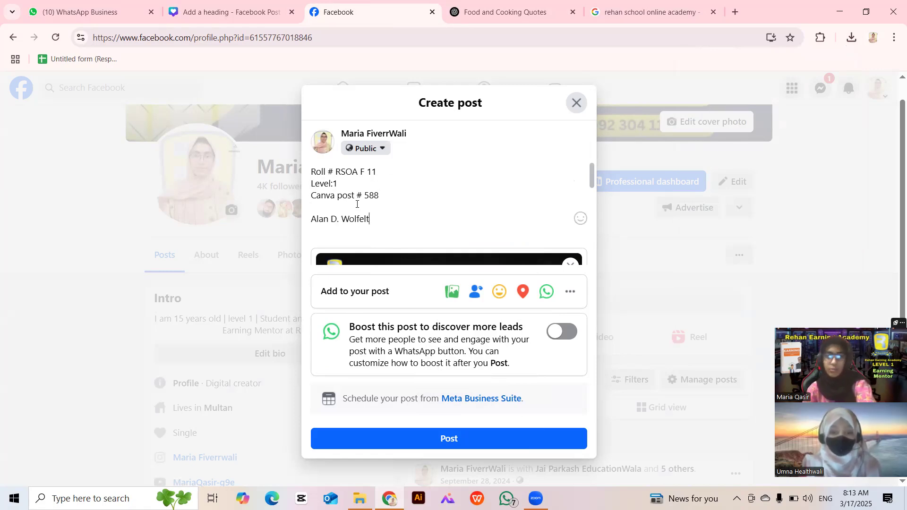
{"action": "left_click_drag", "start_coordinate": [369, 216], "coordinate": [298, 226]}
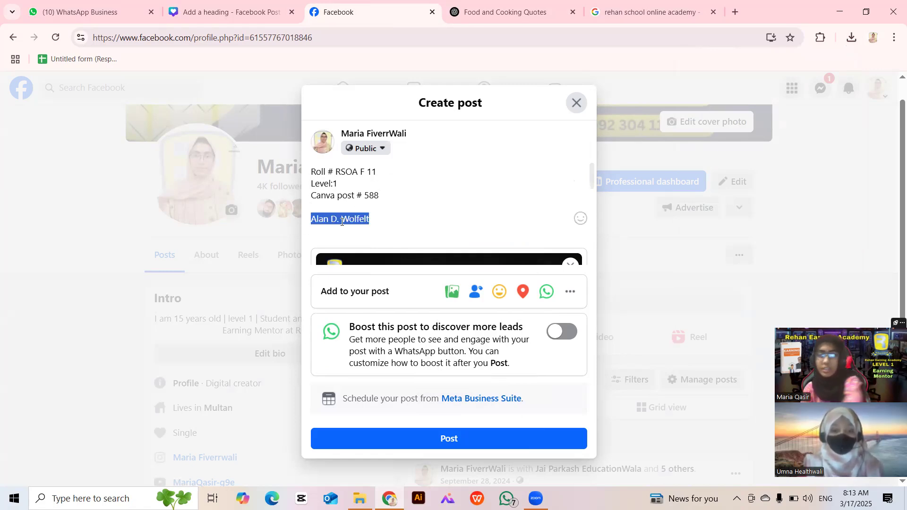
{"action": "key", "text": "BackSpace"}
{"action": "key", "text": "ctrl+Tab"}
{"action": "left_click_drag", "start_coordinate": [326, 257], "coordinate": [648, 261]}
{"action": "key", "text": "ctrl+c"}
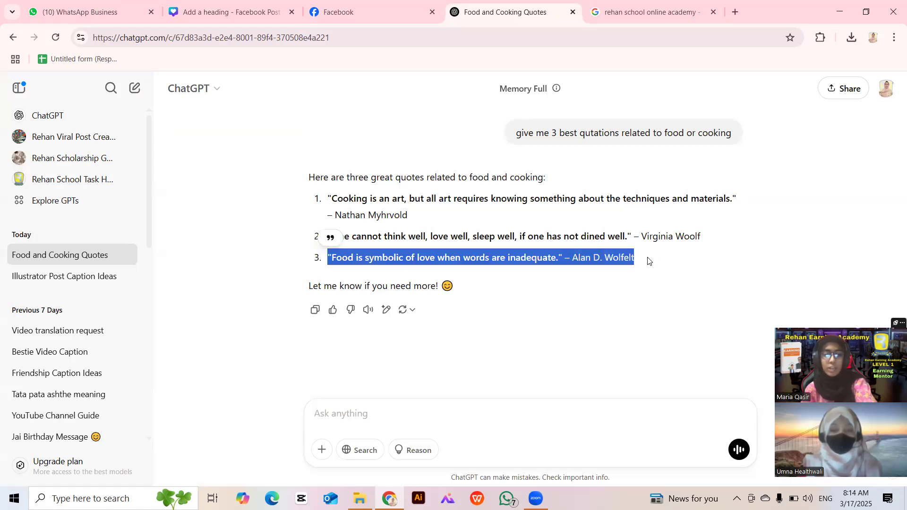
{"action": "key", "text": "ctrl+shift+Tab"}
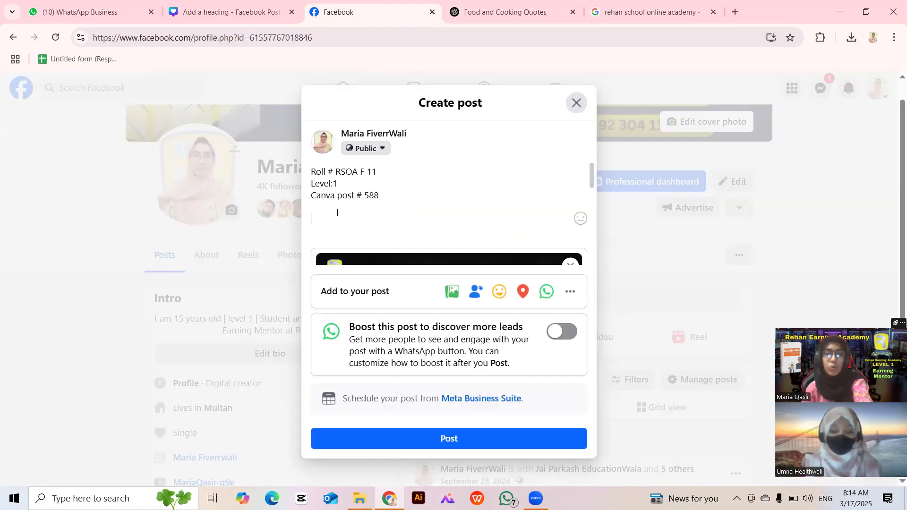
{"action": "key", "text": "ctrl+v"}
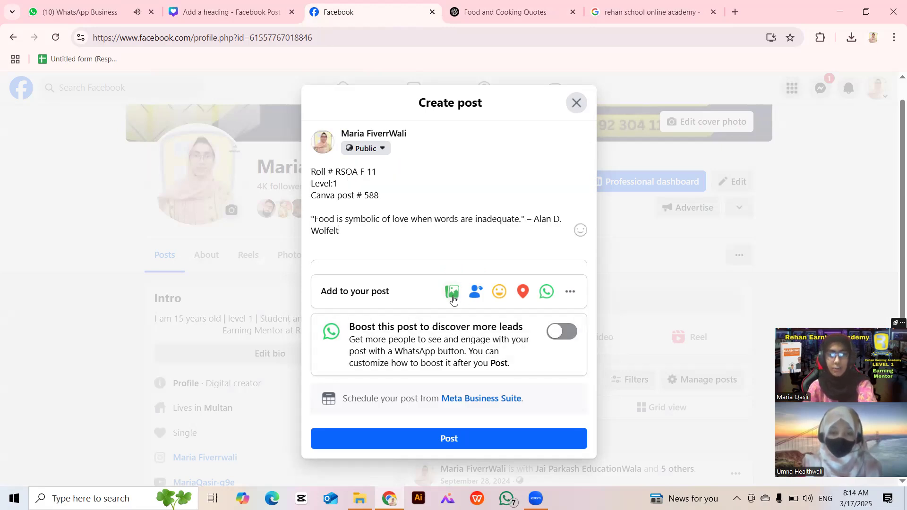
Tag four suggested people in the post and save the changes.
{"action": "left_click", "coordinate": [476, 292]}
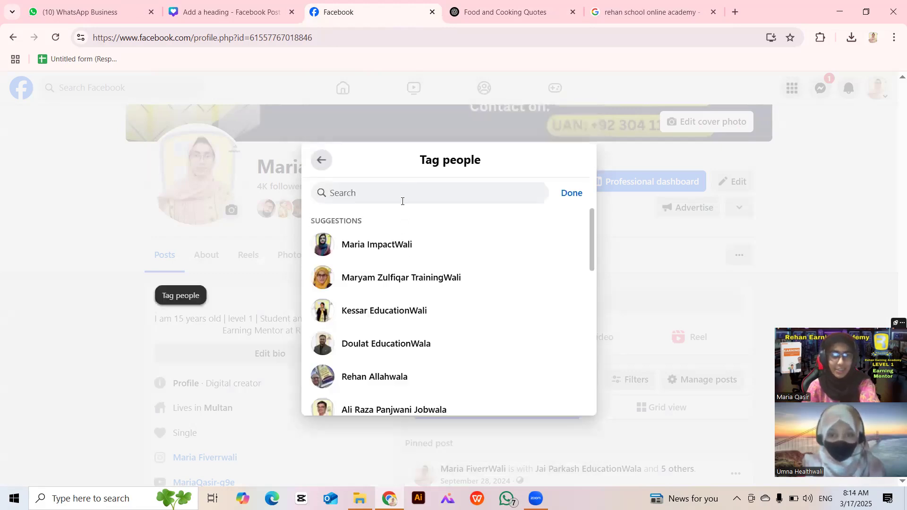
{"action": "left_click", "coordinate": [401, 255]}
{"action": "left_click", "coordinate": [404, 318]}
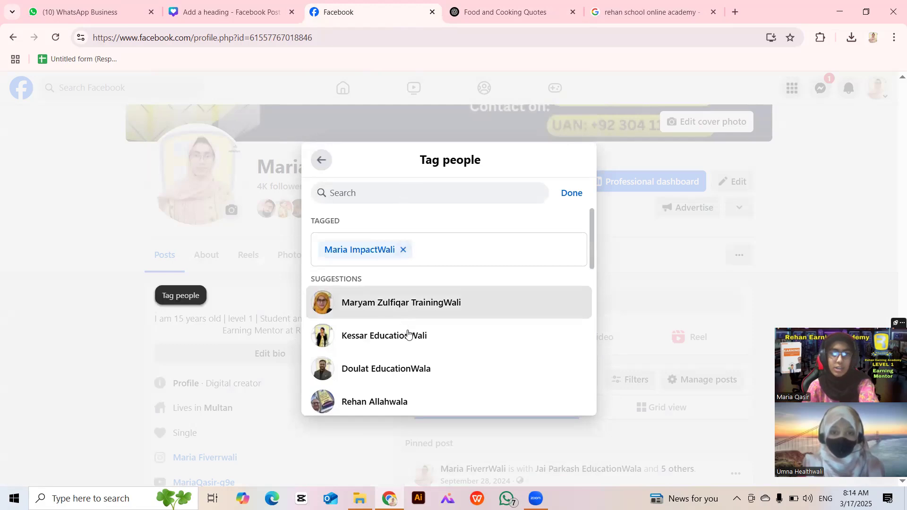
{"action": "left_click", "coordinate": [408, 307]}
{"action": "left_click", "coordinate": [418, 324]}
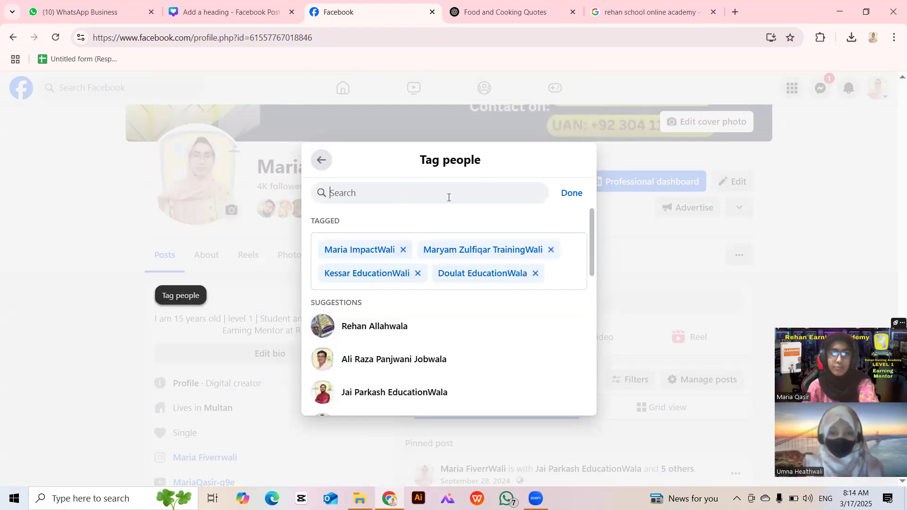
{"action": "type", "text": "maria"}
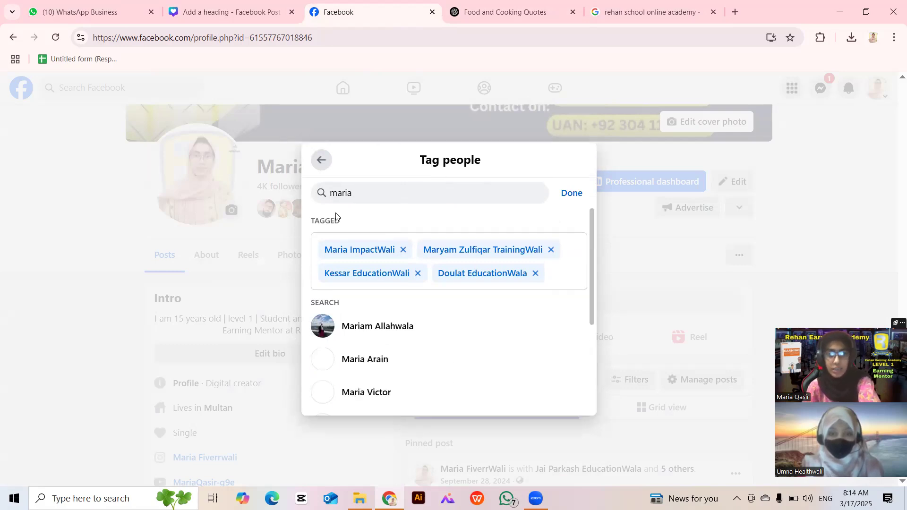
{"action": "double_click", "coordinate": [341, 195]}
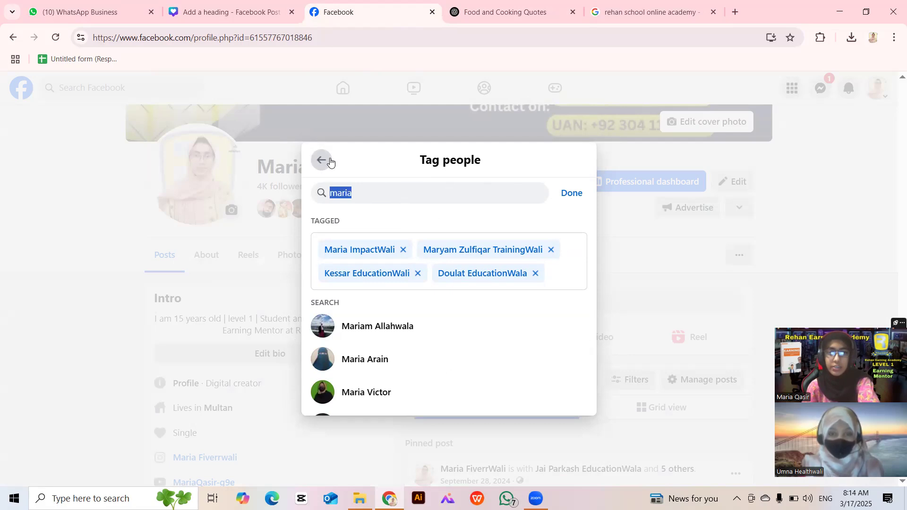
{"action": "left_click", "coordinate": [322, 160]}
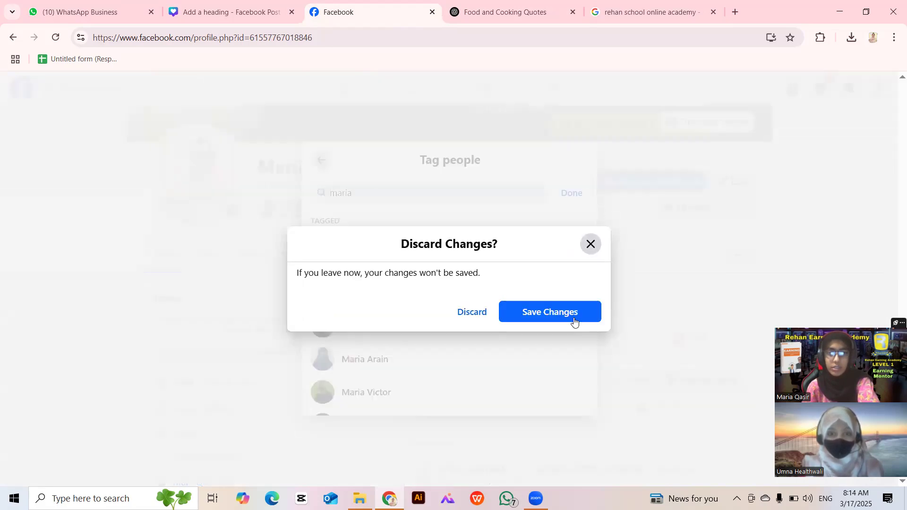
{"action": "left_click", "coordinate": [550, 312]}
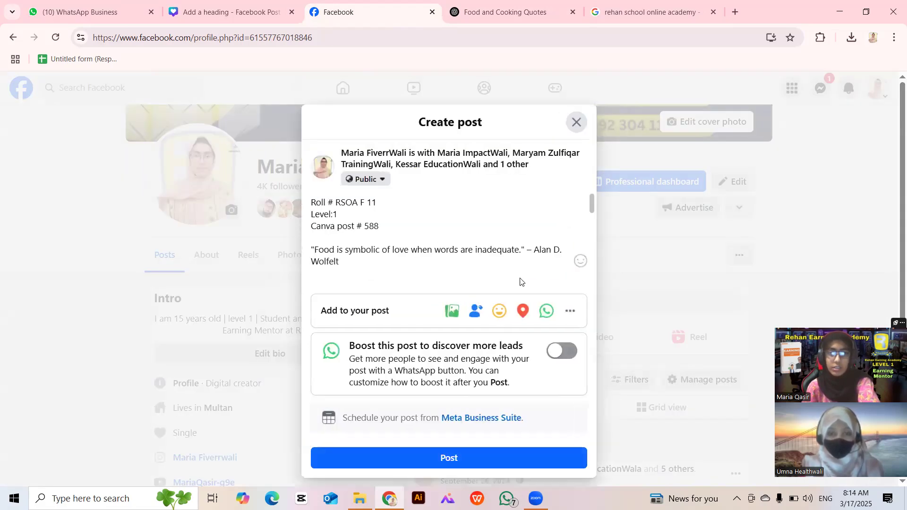
Publish the food-quote post, then view the profile picture.
{"action": "left_click", "coordinate": [453, 461]}
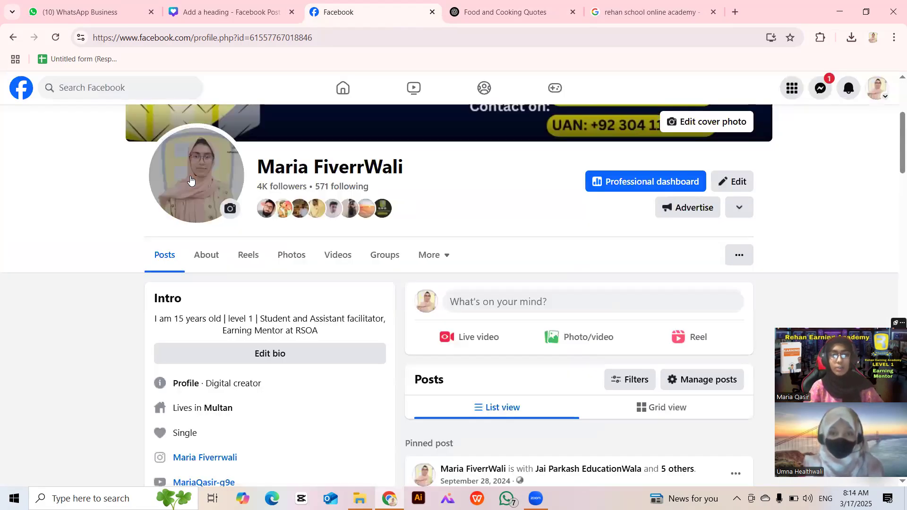
{"action": "left_click", "coordinate": [193, 226]}
{"action": "left_click", "coordinate": [196, 249]}
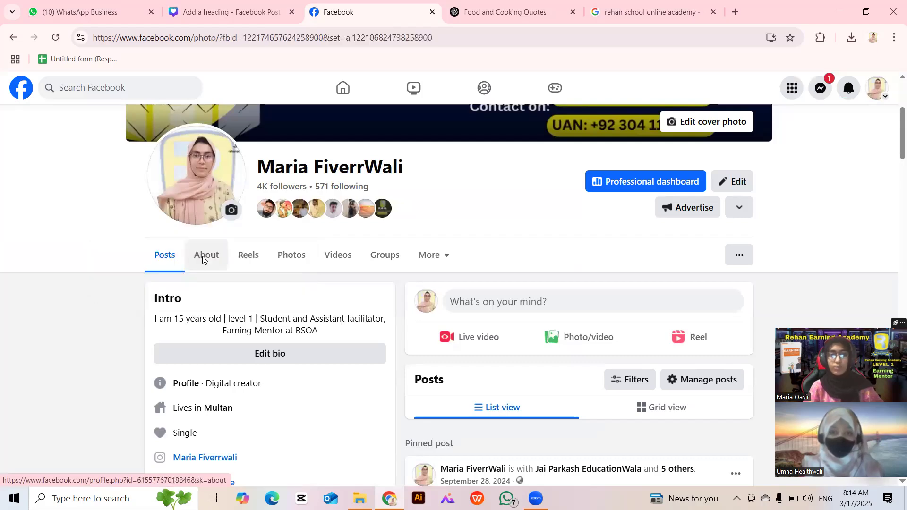